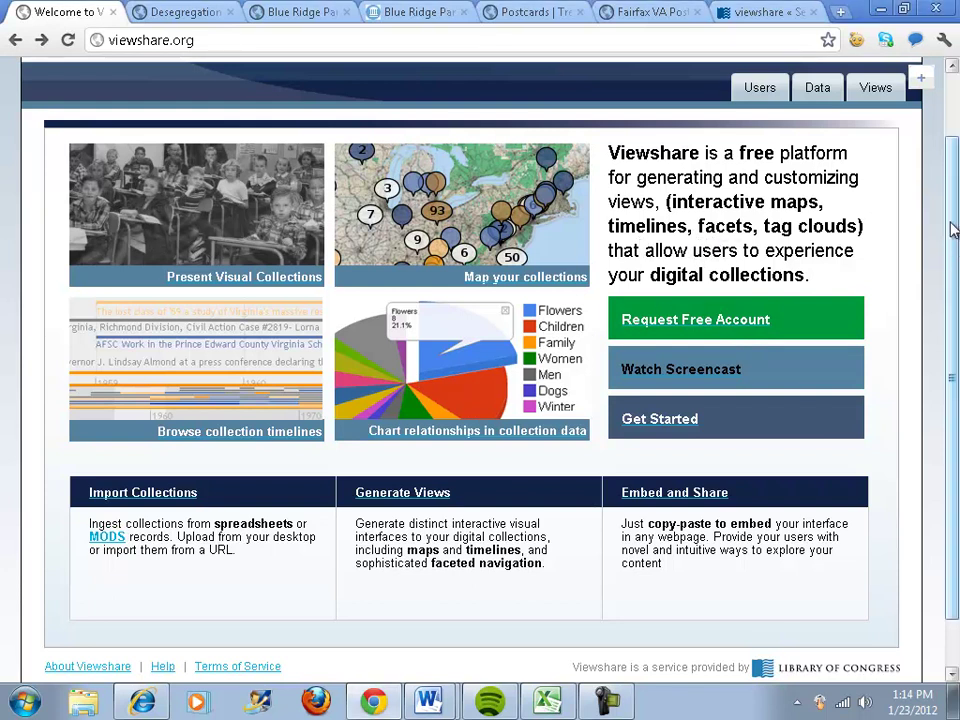
# - Switch to the fairfax_postcards workbook in Excel and review the Name, City and State, and Related Date columns
pyautogui.scroll(-1, 955, 240)
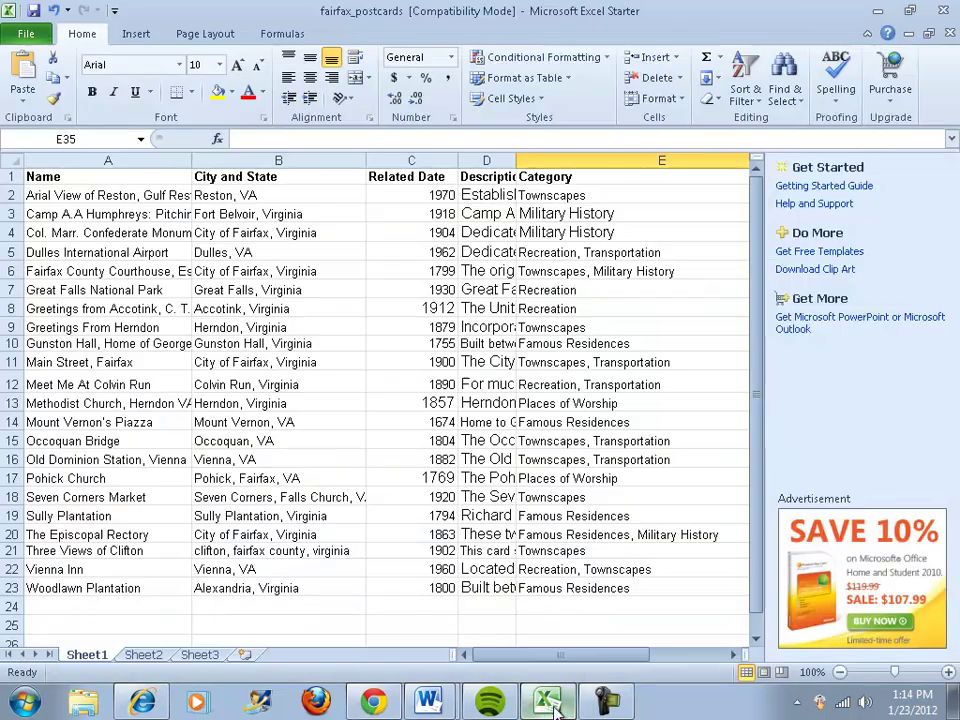
pyautogui.click(547, 703)
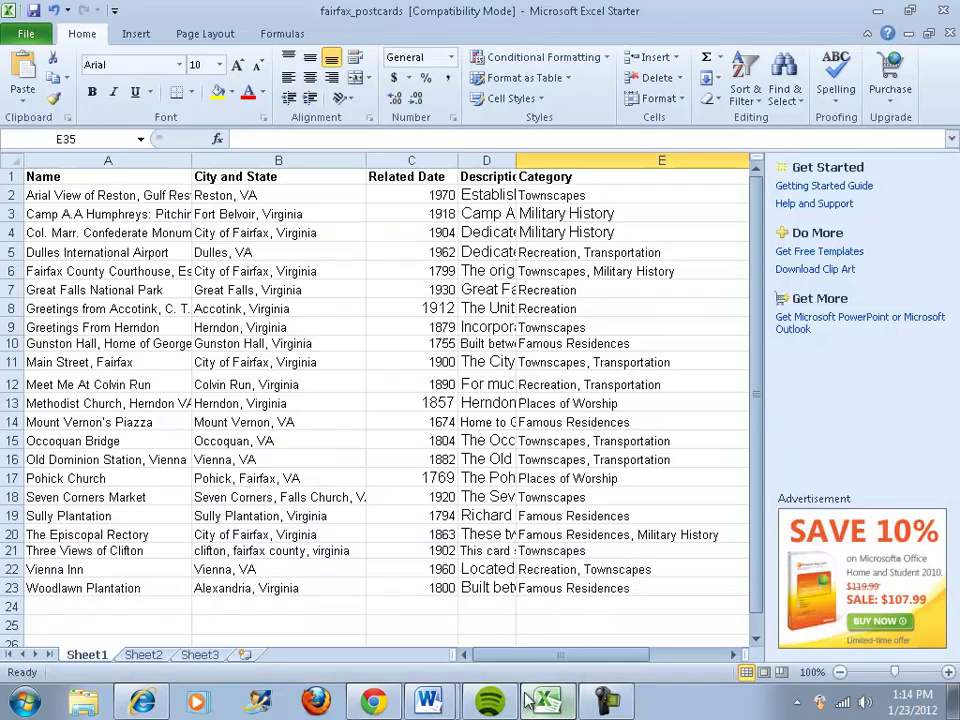
pyautogui.moveTo(506, 656); pyautogui.dragTo(474, 655)
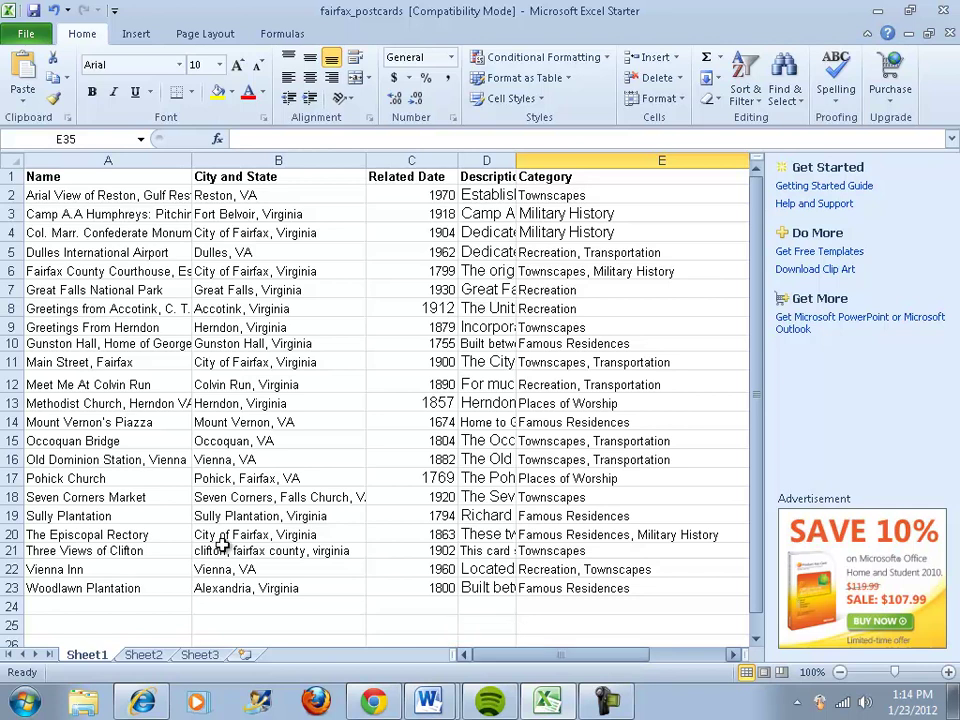
pyautogui.click(45, 180)
pyautogui.click(250, 179)
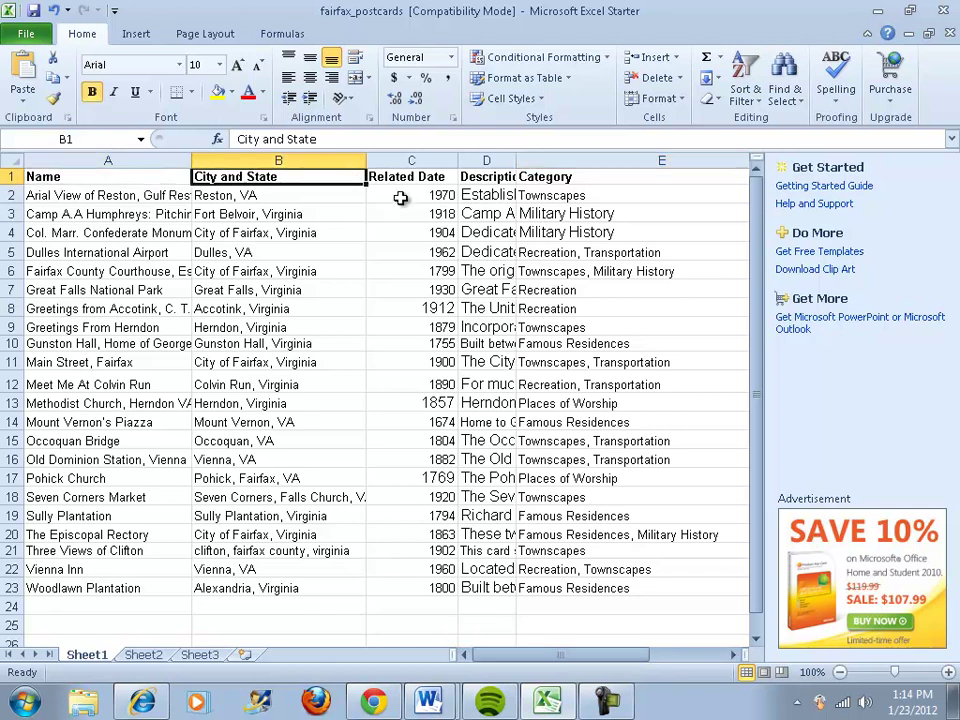
pyautogui.moveTo(560, 655); pyautogui.dragTo(584, 655)
pyautogui.moveTo(236, 195); pyautogui.dragTo(276, 590)
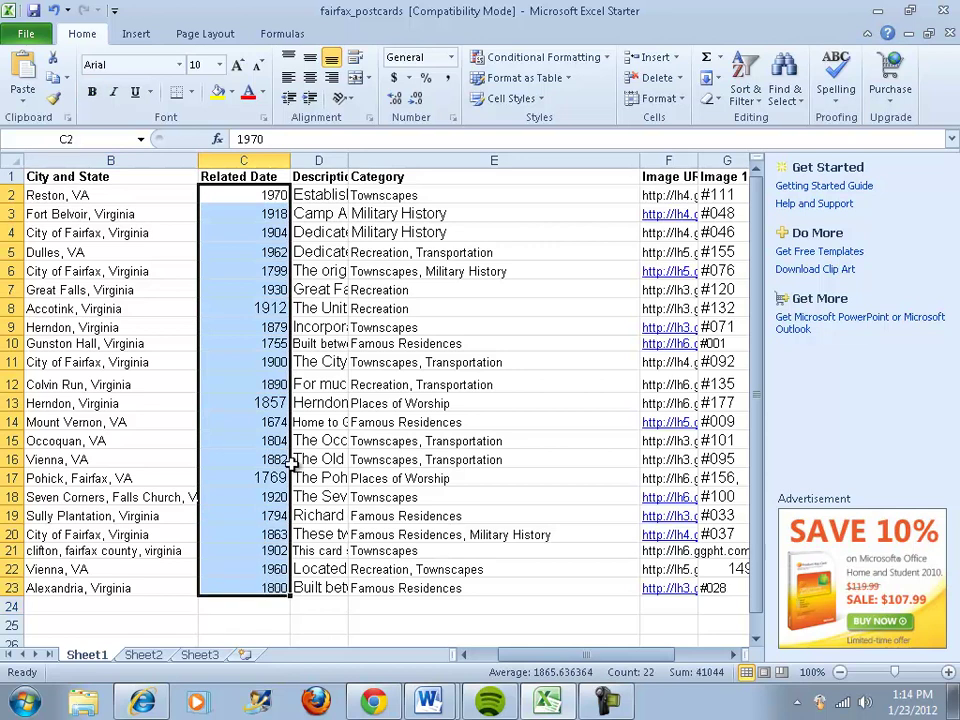
# - Widen the Description column to review the postcard descriptions, and narrow it again so the Category column fits in view
pyautogui.moveTo(348, 161); pyautogui.dragTo(607, 173)
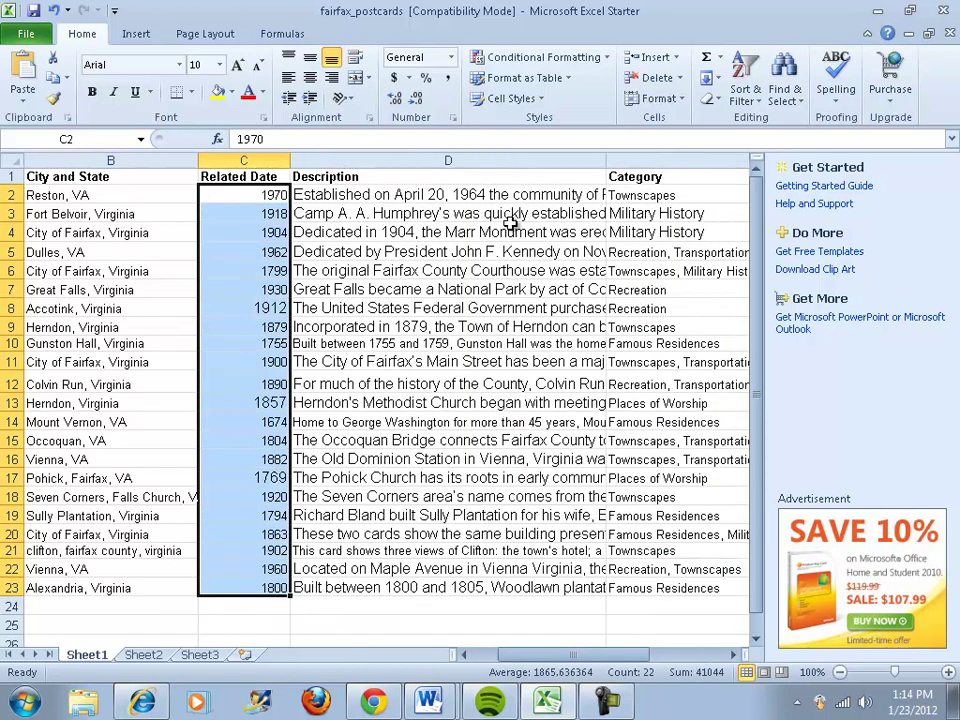
pyautogui.moveTo(405, 193); pyautogui.dragTo(418, 586)
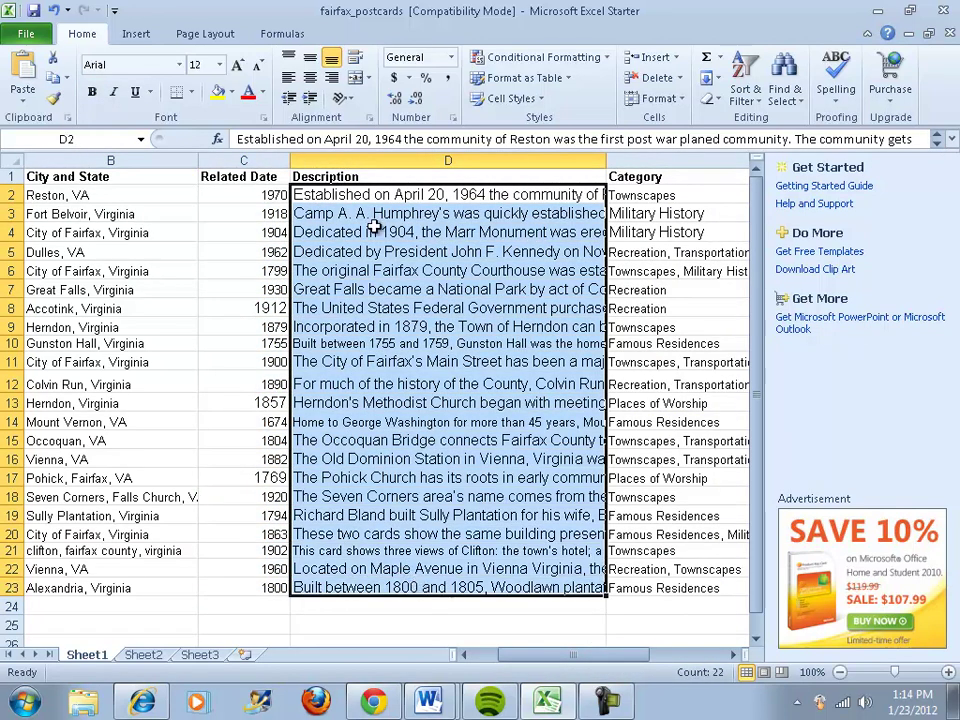
pyautogui.click(373, 228)
pyautogui.moveTo(606, 161); pyautogui.dragTo(396, 178)
# - Examine the Category column, comparing single entries with comma-separated ones such as "Recreation, Transportation"
pyautogui.moveTo(461, 193); pyautogui.dragTo(493, 592)
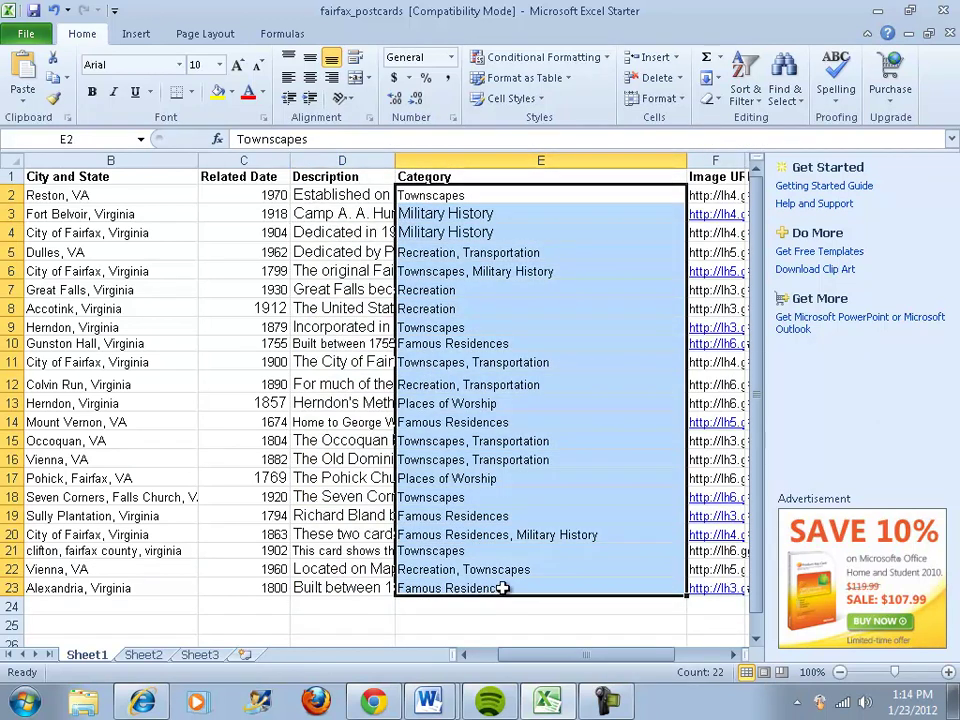
pyautogui.click(534, 500)
pyautogui.click(410, 195)
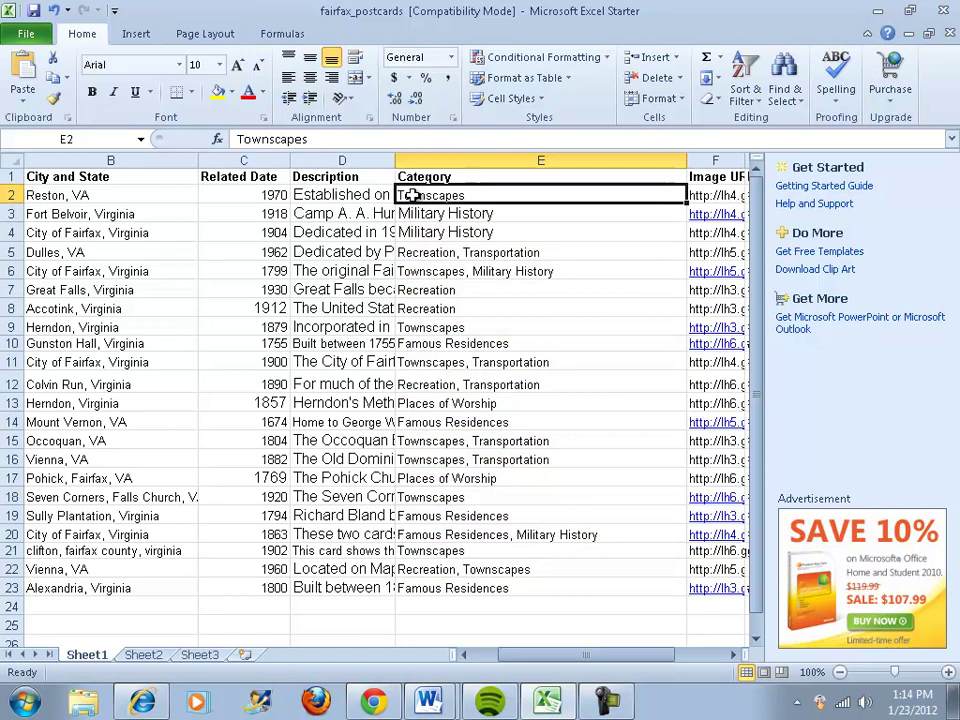
pyautogui.click(472, 255)
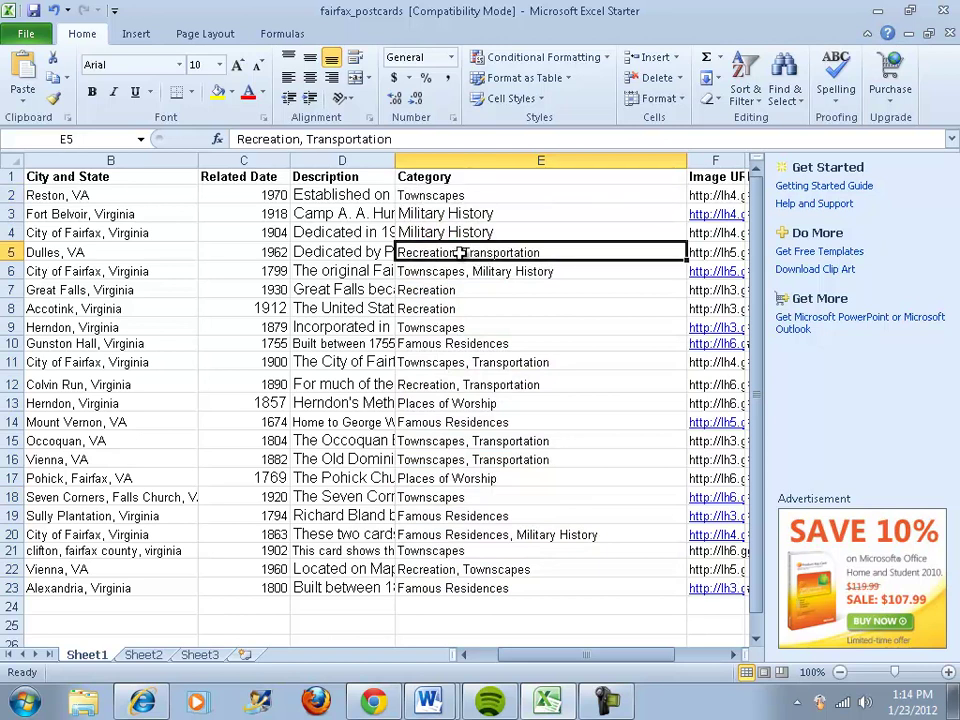
pyautogui.doubleClick(399, 253)
pyautogui.moveTo(399, 253); pyautogui.dragTo(456, 253)
pyautogui.click(487, 278)
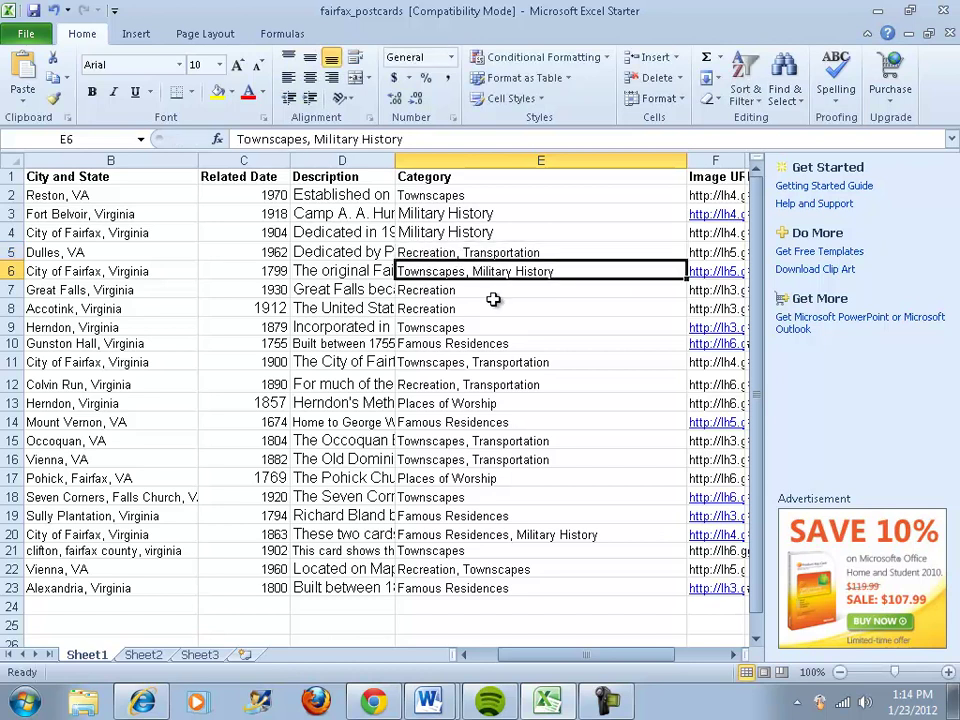
pyautogui.click(625, 421)
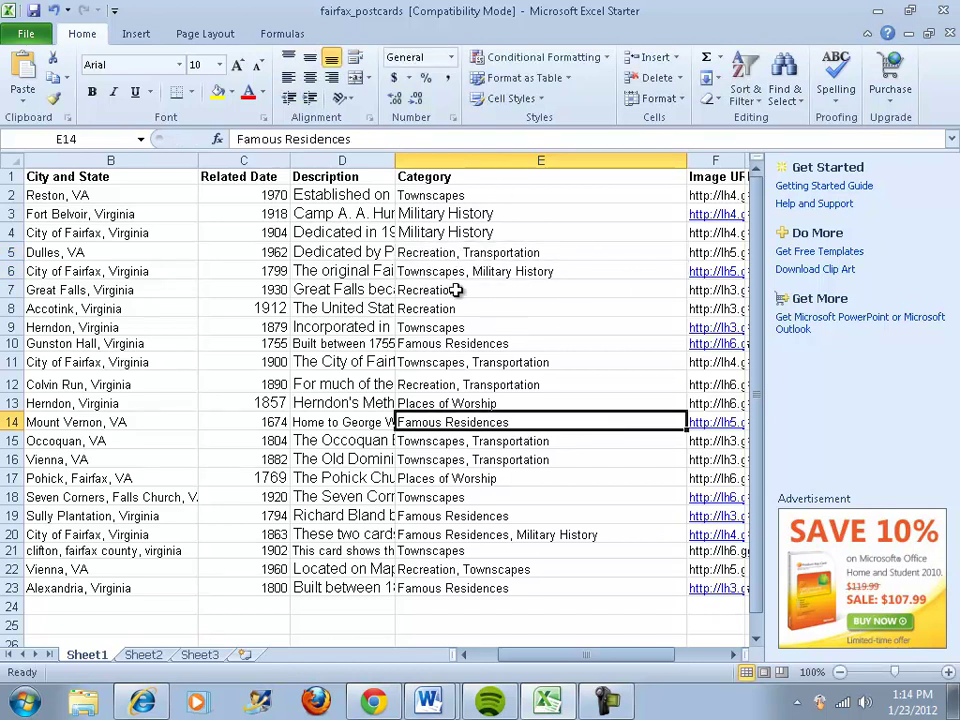
pyautogui.click(480, 254)
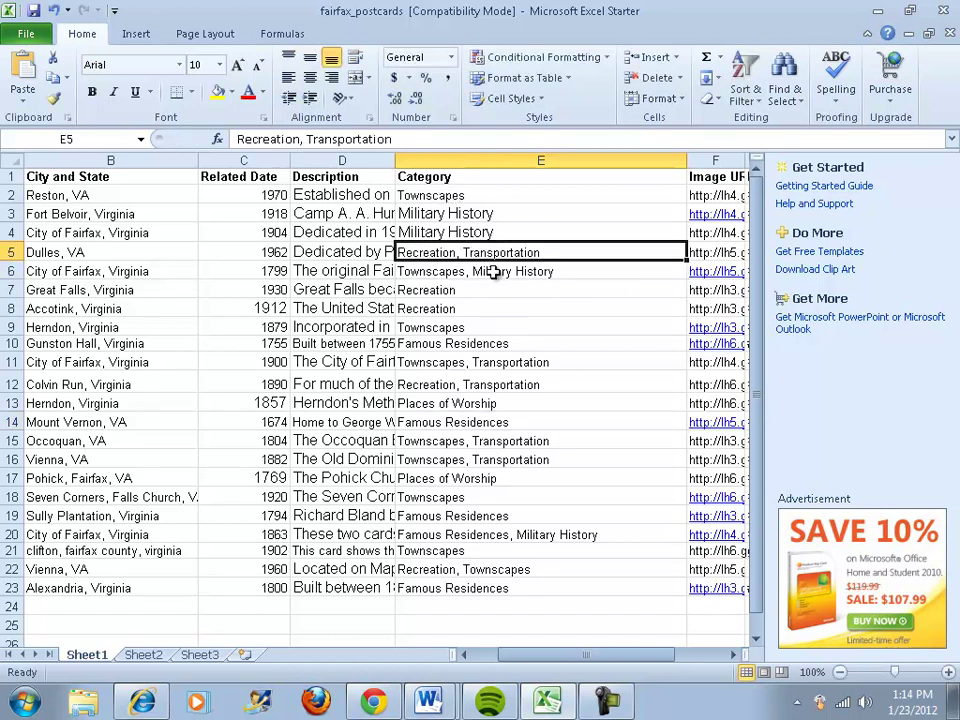
# - Widen the Image URL column and narrow the Category column to review the image, country and lat lng columns
pyautogui.moveTo(563, 663); pyautogui.dragTo(612, 665)
pyautogui.moveTo(482, 160); pyautogui.dragTo(660, 162)
pyautogui.moveTo(422, 163); pyautogui.dragTo(285, 165)
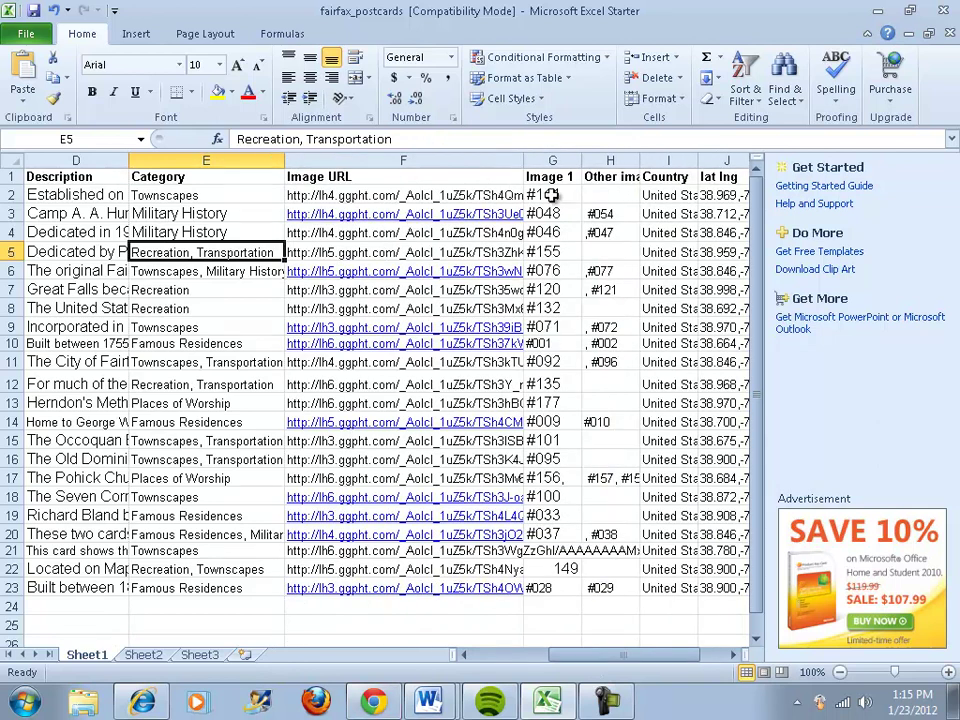
pyautogui.moveTo(686, 655); pyautogui.dragTo(696, 654)
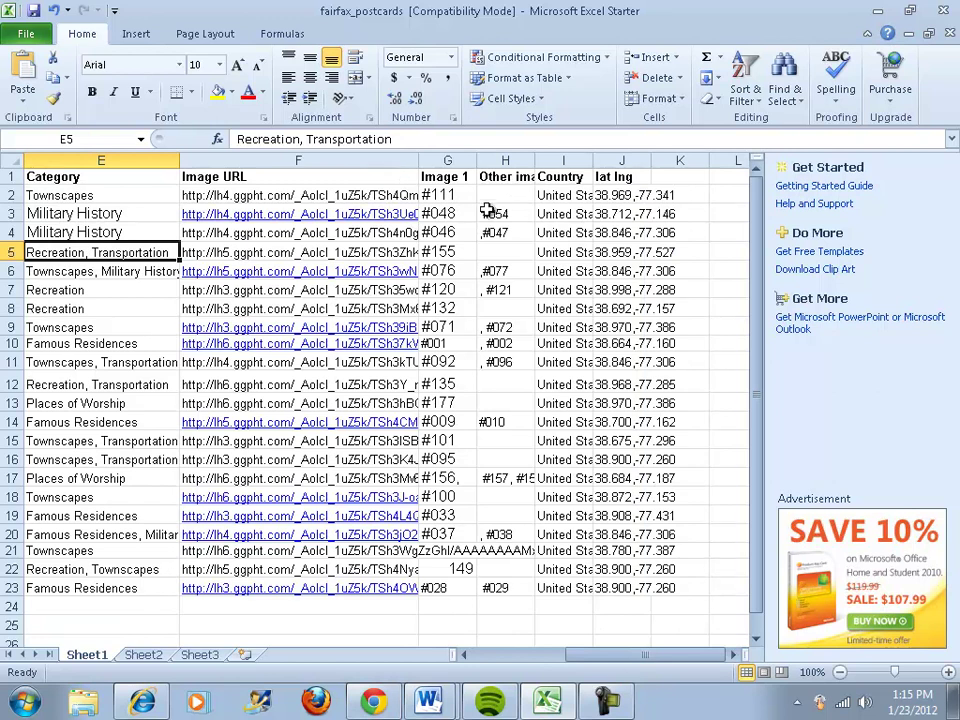
# - Switch back to Chrome and browse the Fairfax VA Postcards view as map, list, timeline and pie chart
pyautogui.click(879, 11)
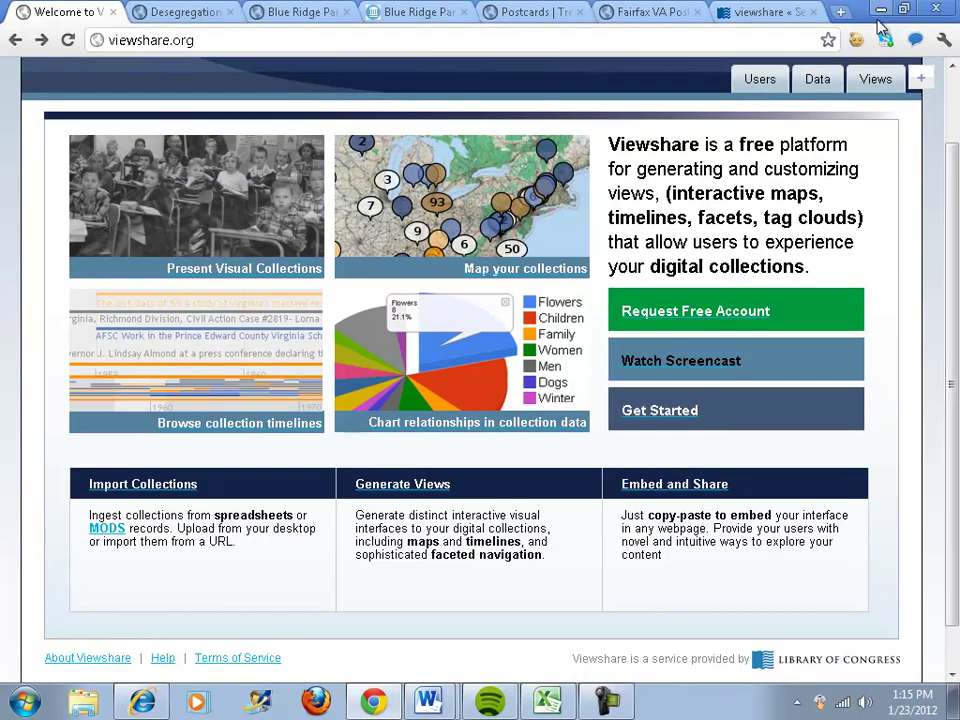
pyautogui.click(640, 13)
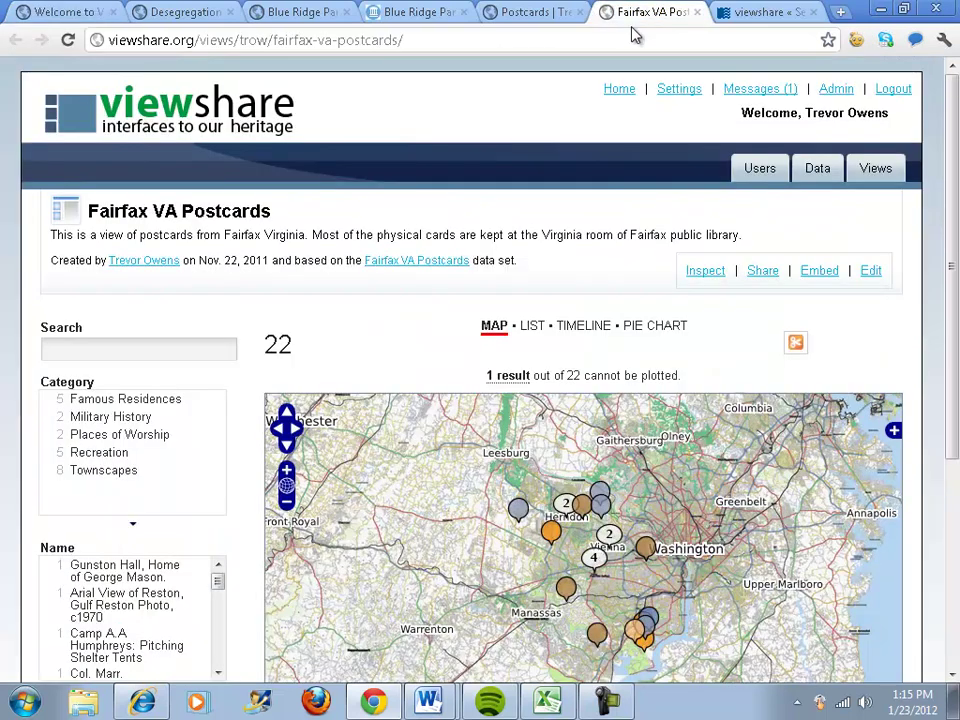
pyautogui.moveTo(943, 231); pyautogui.dragTo(924, 354)
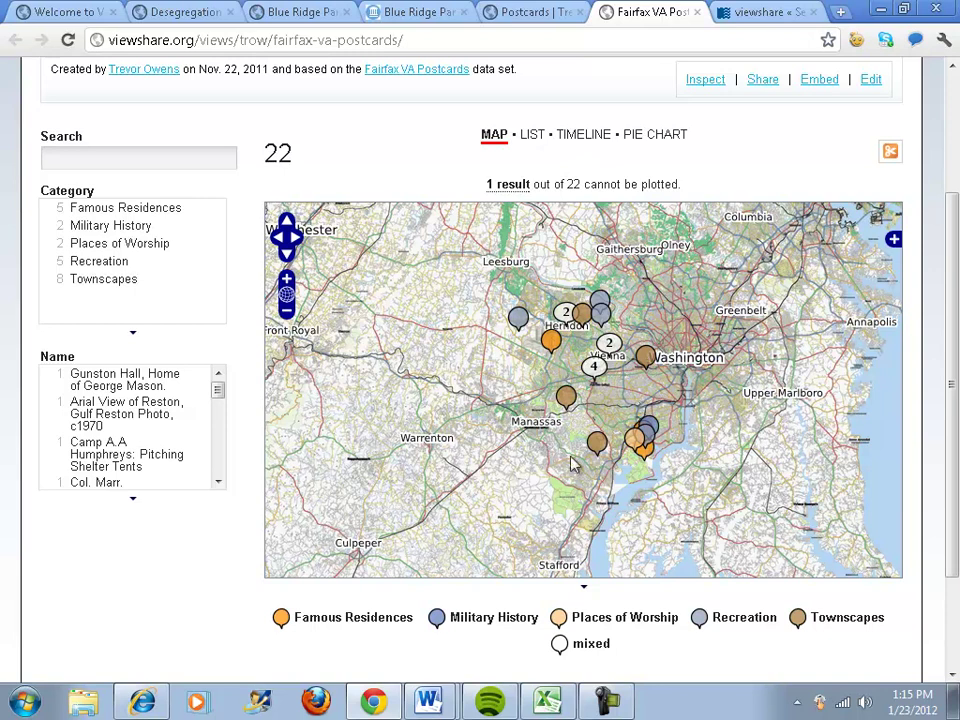
pyautogui.click(535, 135)
pyautogui.click(583, 136)
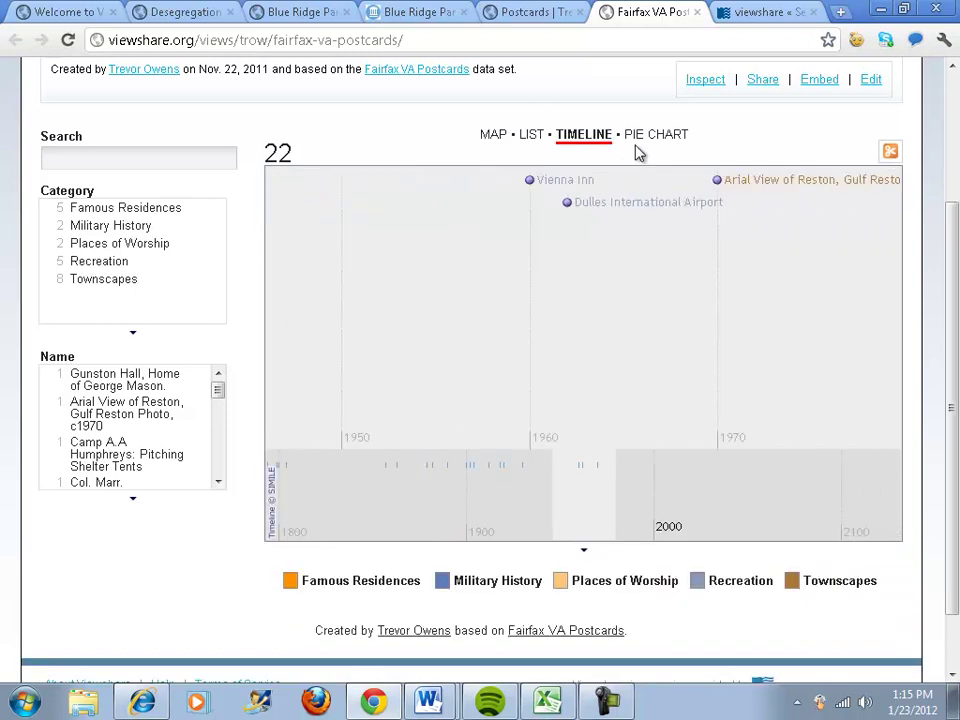
pyautogui.click(656, 134)
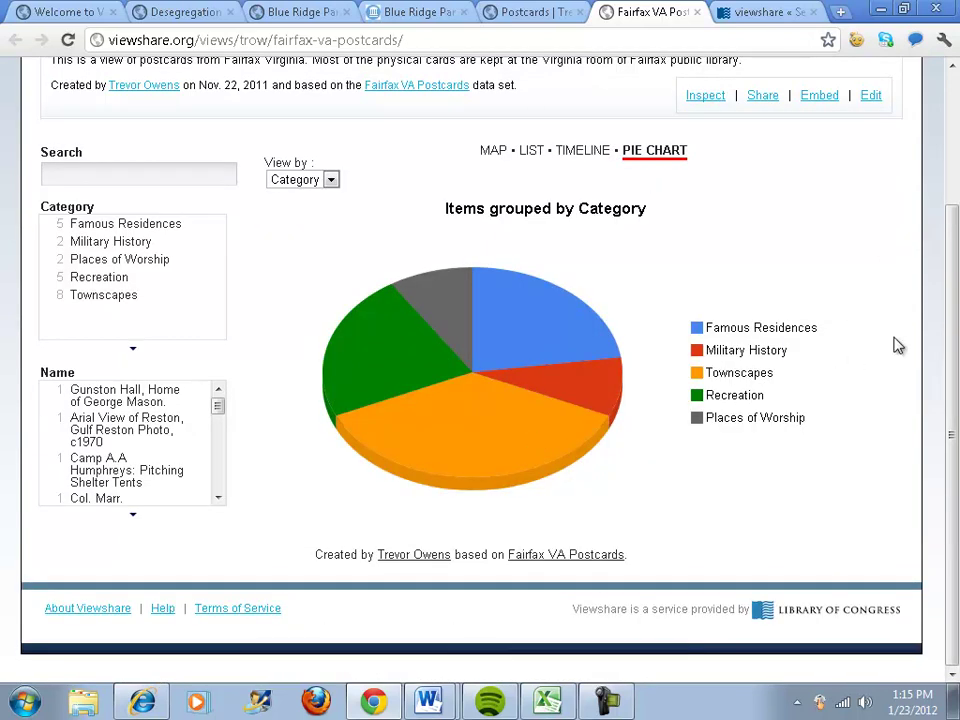
pyautogui.scroll(2, 945, 268)
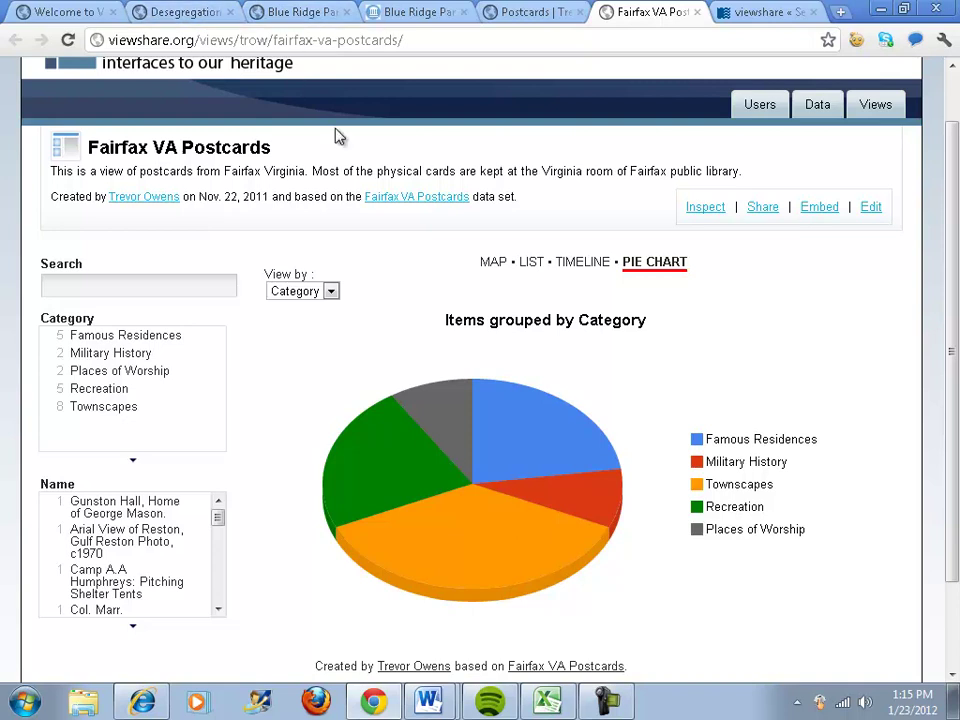
# - Look over the map, filters and tag cloud of the Blue Ridge Parkway data view
pyautogui.click(292, 13)
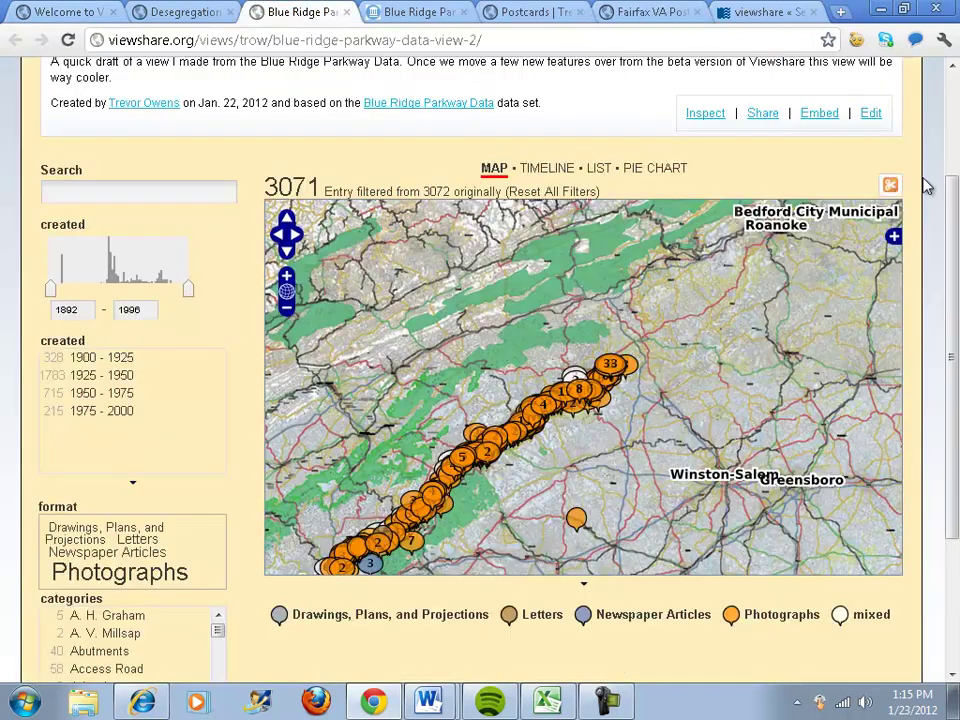
pyautogui.scroll(1, 940, 190)
# - Return to the Viewshare home page and open the data upload page from the account's data sets
pyautogui.hotkey('ctrl', '1')
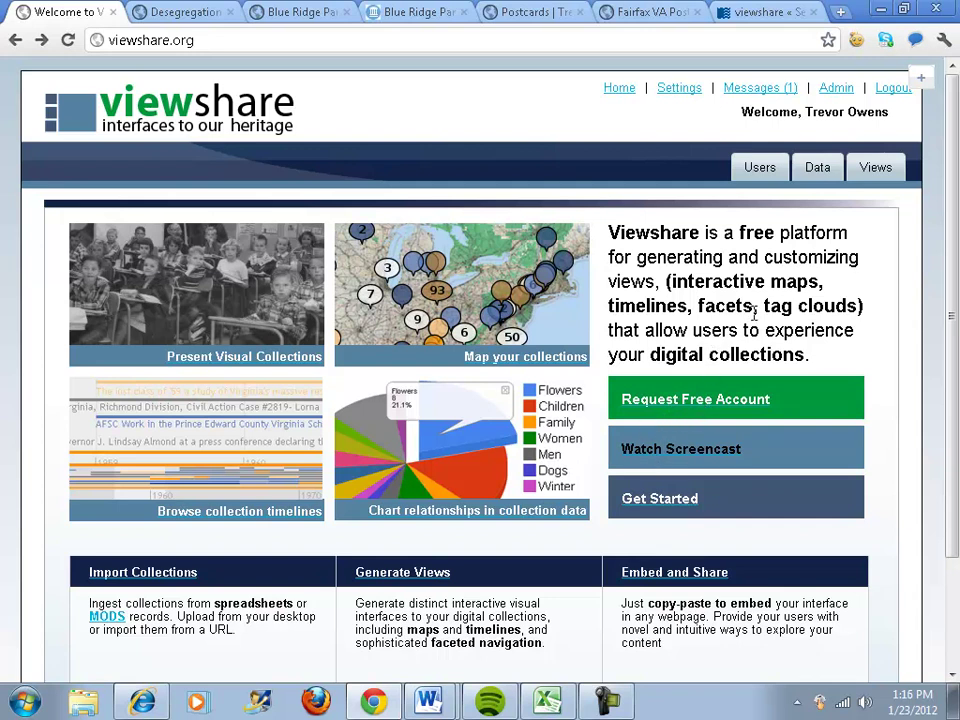
pyautogui.click(820, 173)
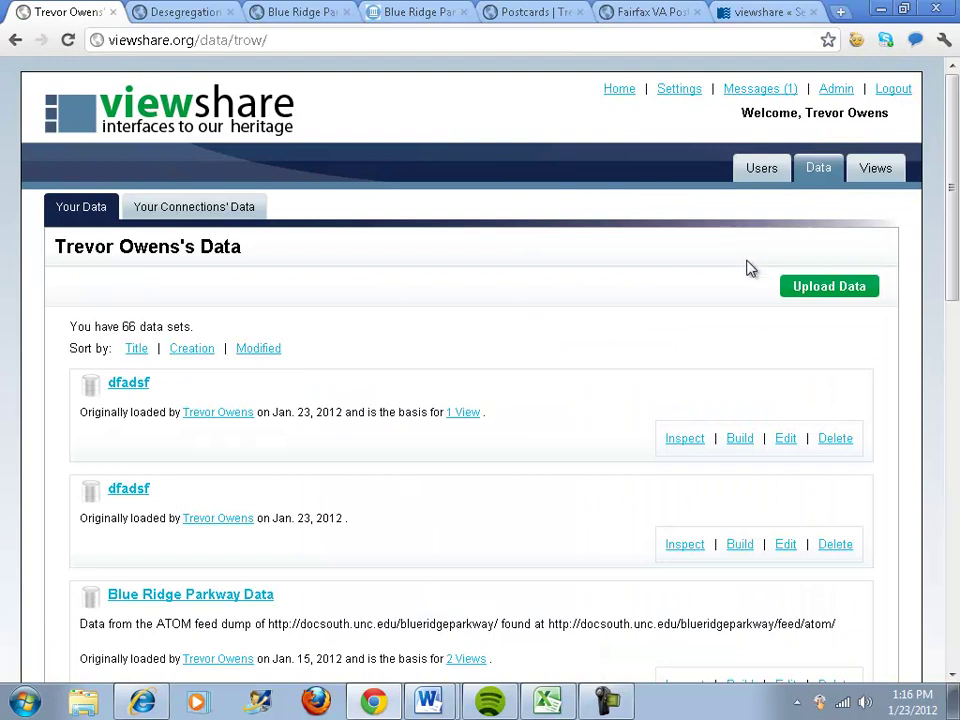
pyautogui.click(830, 291)
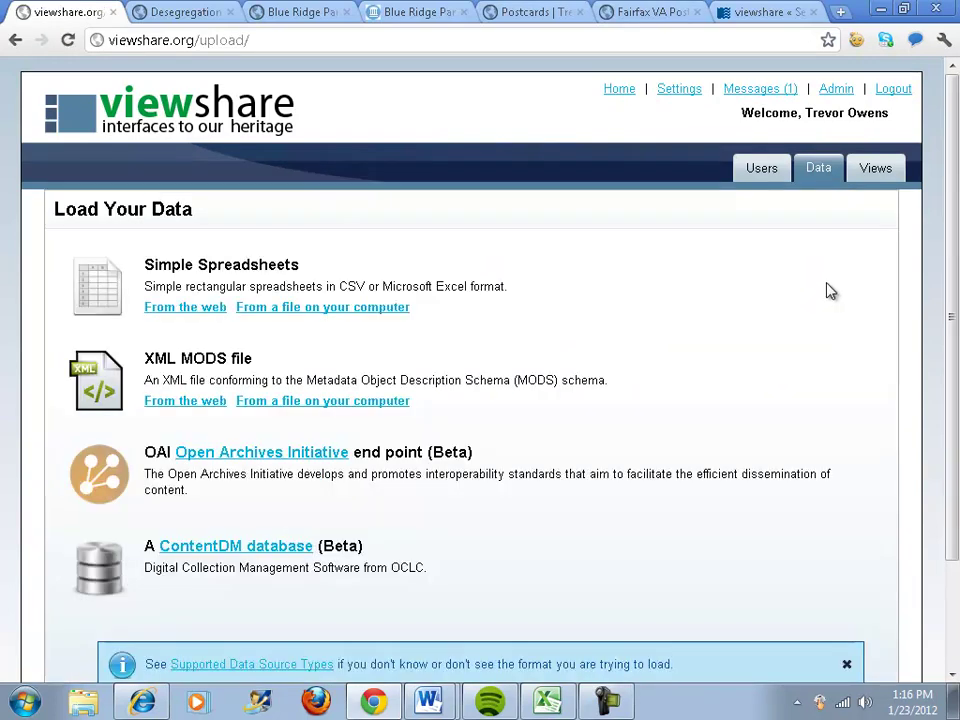
pyautogui.scroll(-2, 830, 291)
pyautogui.scroll(2, 830, 291)
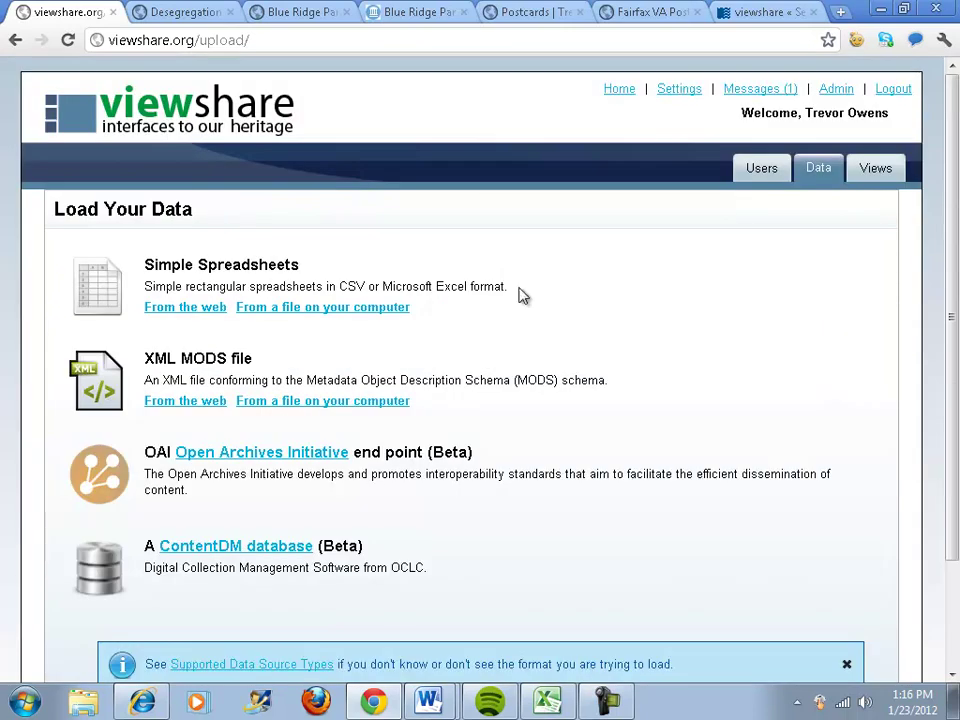
# - Review the Simple Spreadsheets, XML MODS file and OAI end point options for loading data
pyautogui.doubleClick(156, 264)
pyautogui.moveTo(235, 262); pyautogui.dragTo(343, 257)
pyautogui.click(141, 365)
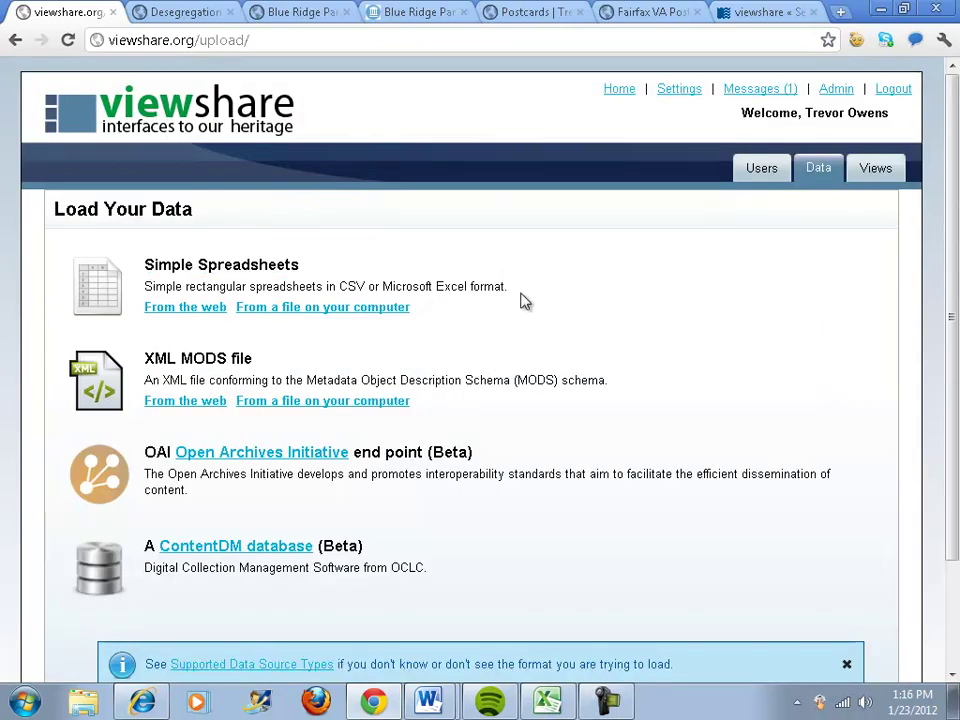
pyautogui.moveTo(160, 360)
pyautogui.mouseDown()
pyautogui.moveTo(279, 349)
pyautogui.moveTo(143, 358)
pyautogui.mouseUp()
pyautogui.click(255, 367)
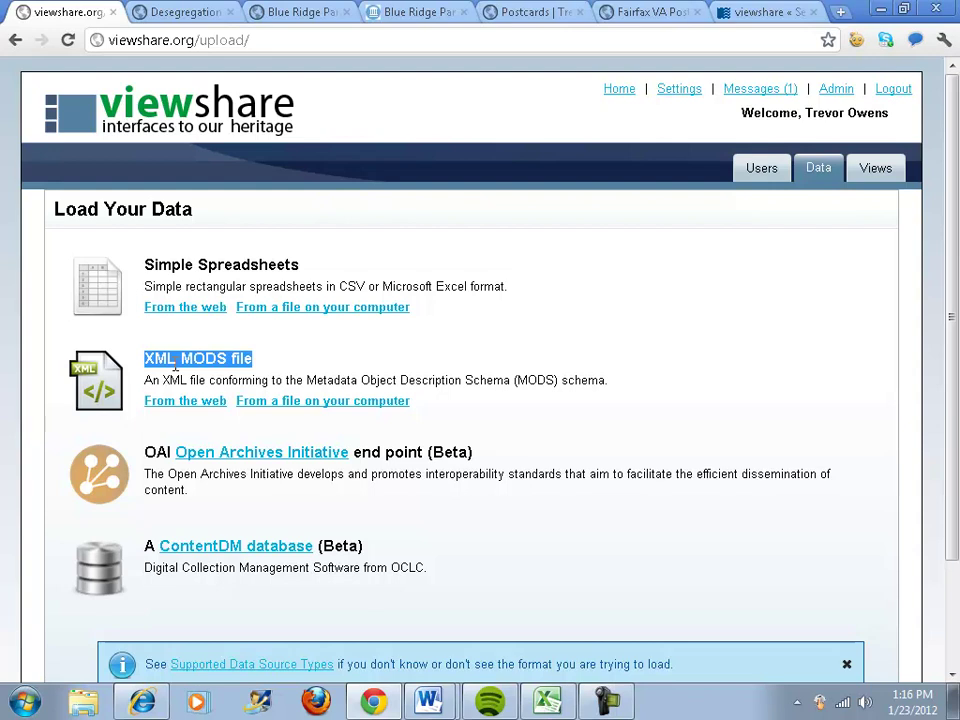
pyautogui.moveTo(145, 452); pyautogui.dragTo(482, 452)
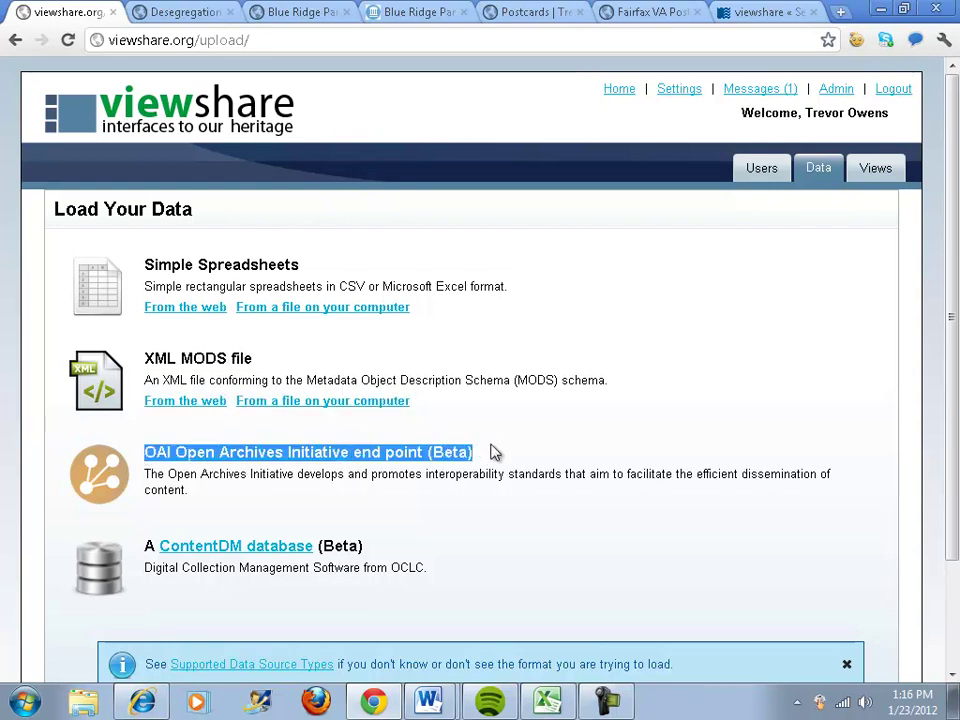
pyautogui.click(492, 448)
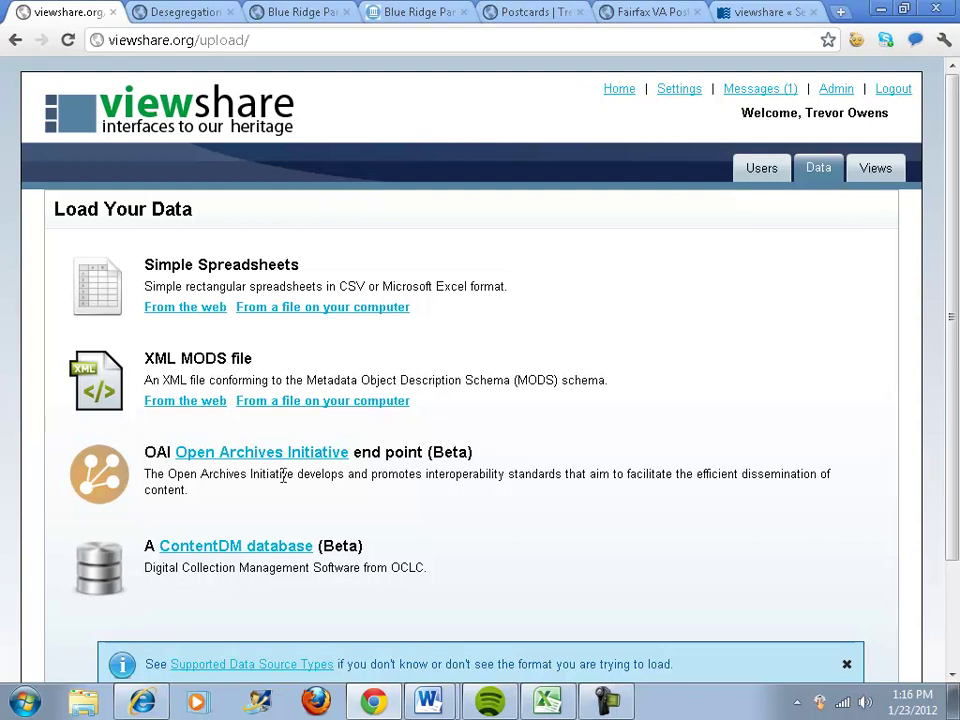
# - Inspect the OAI loading form and the spreadsheet file upload form, and return to the list of data loading options
pyautogui.click(332, 454)
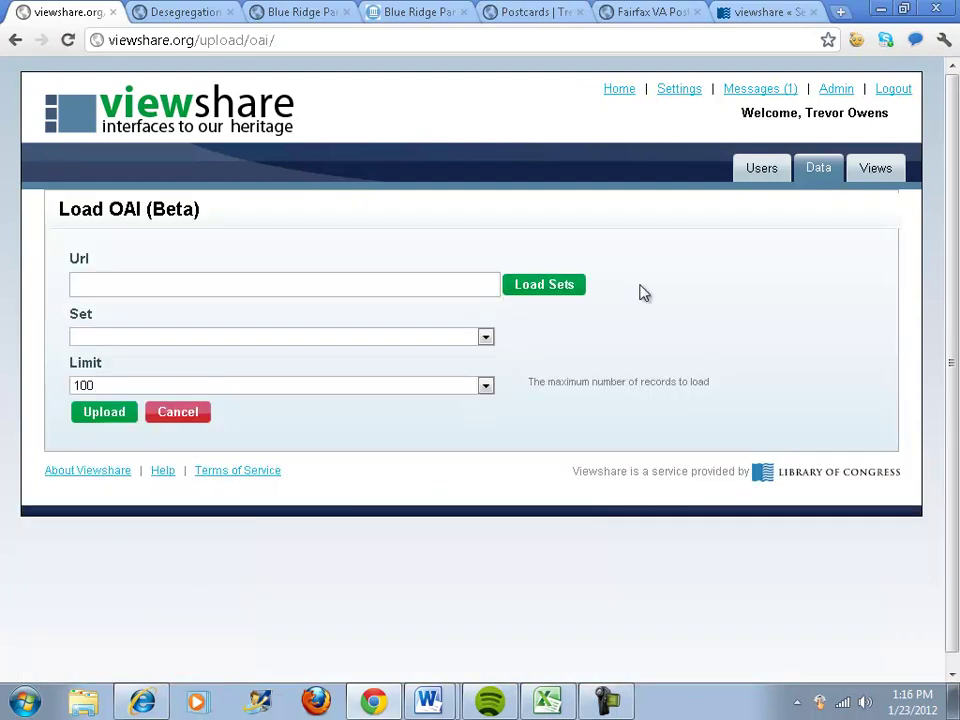
pyautogui.click(15, 40)
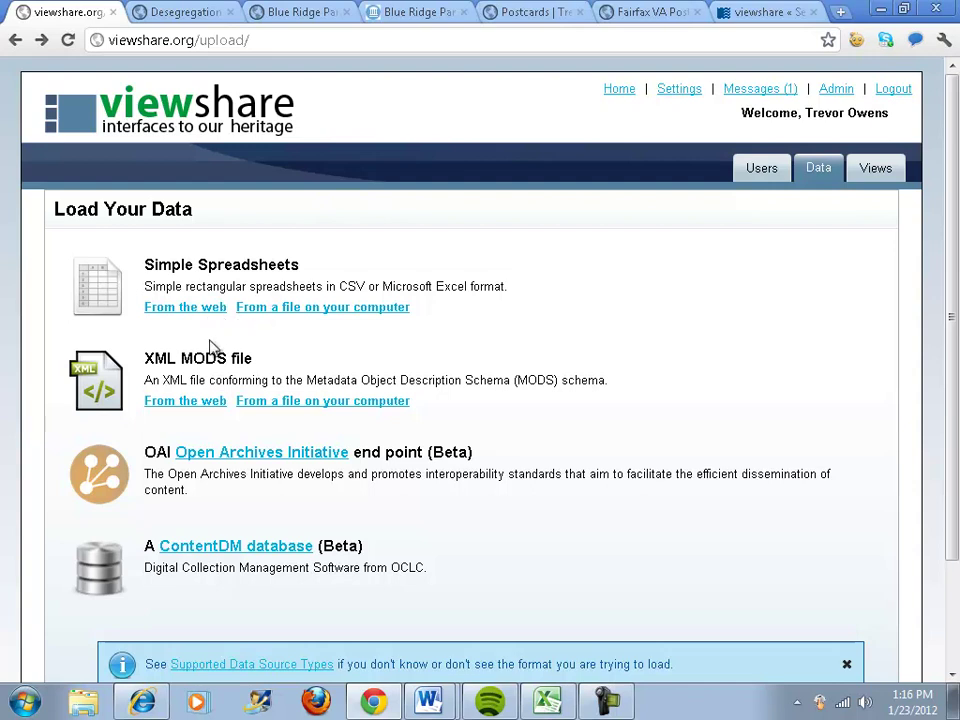
pyautogui.click(276, 309)
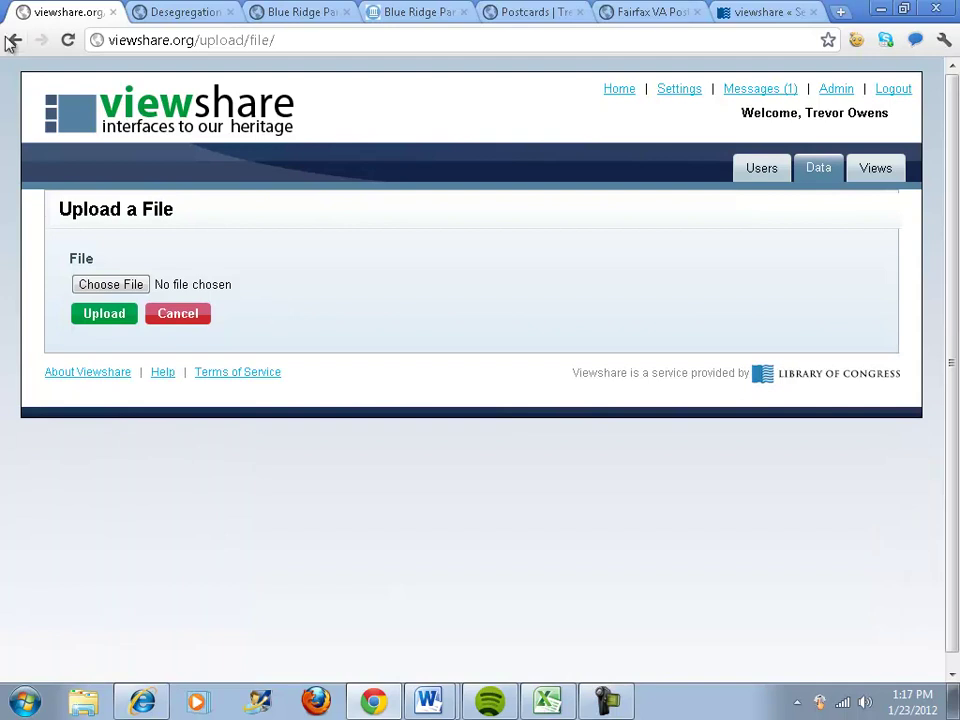
pyautogui.click(137, 118)
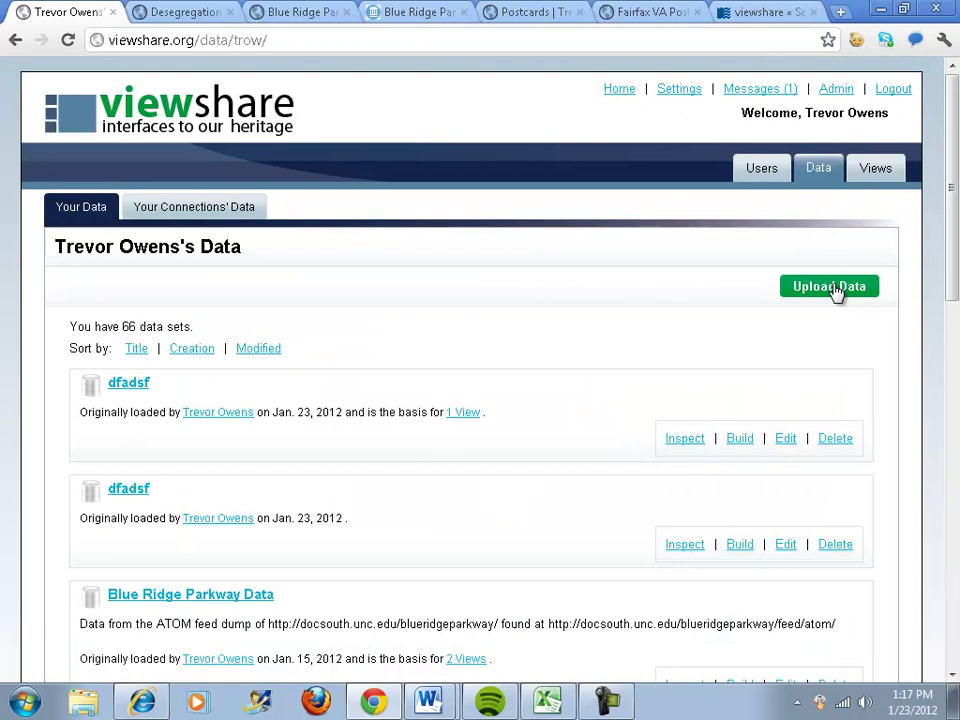
pyautogui.click(832, 287)
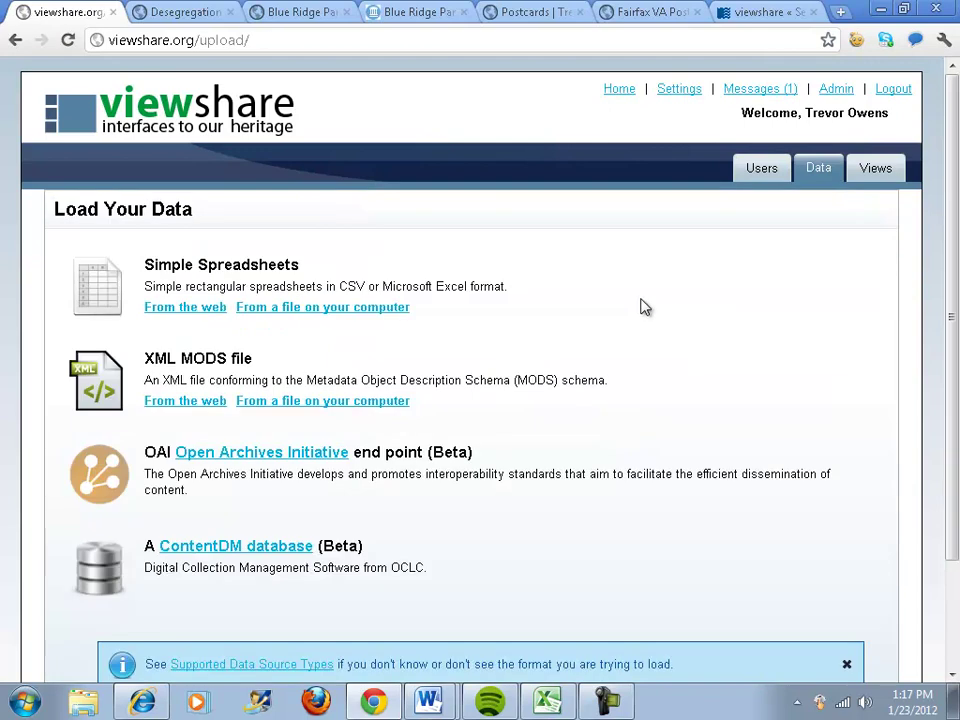
# - Upload the fairfax_postcards spreadsheet from the Desktop as a new data set
pyautogui.click(246, 308)
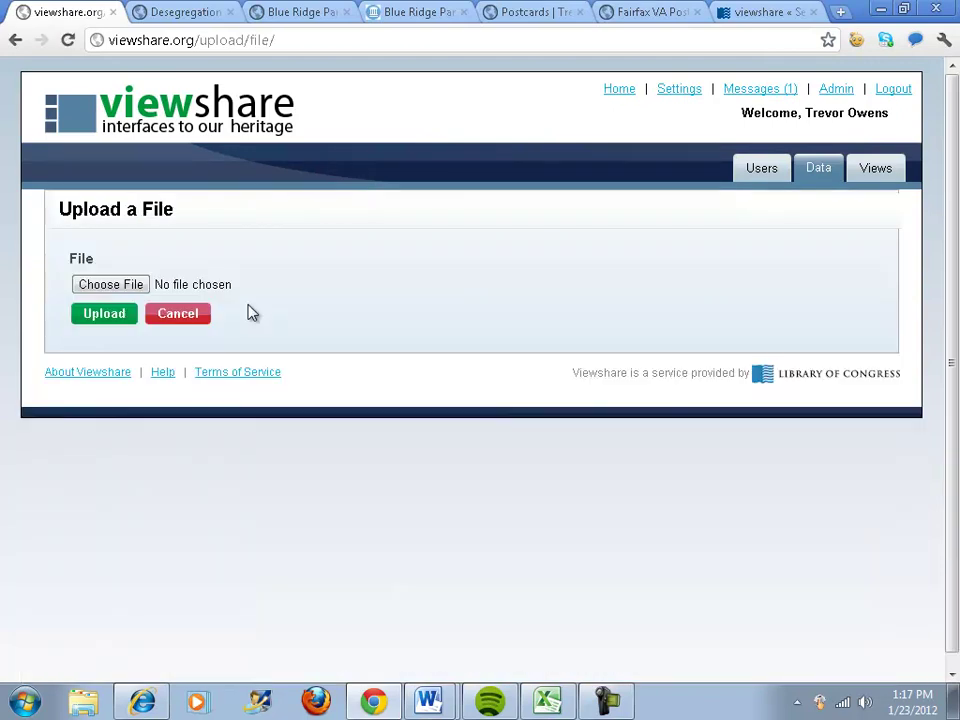
pyautogui.click(127, 290)
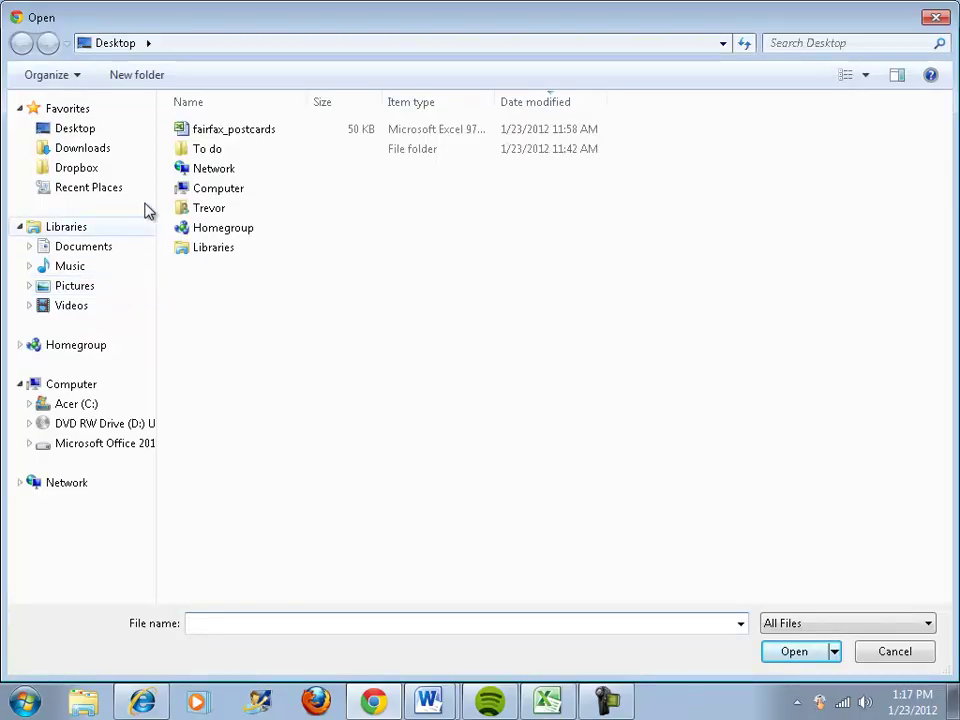
pyautogui.click(225, 133)
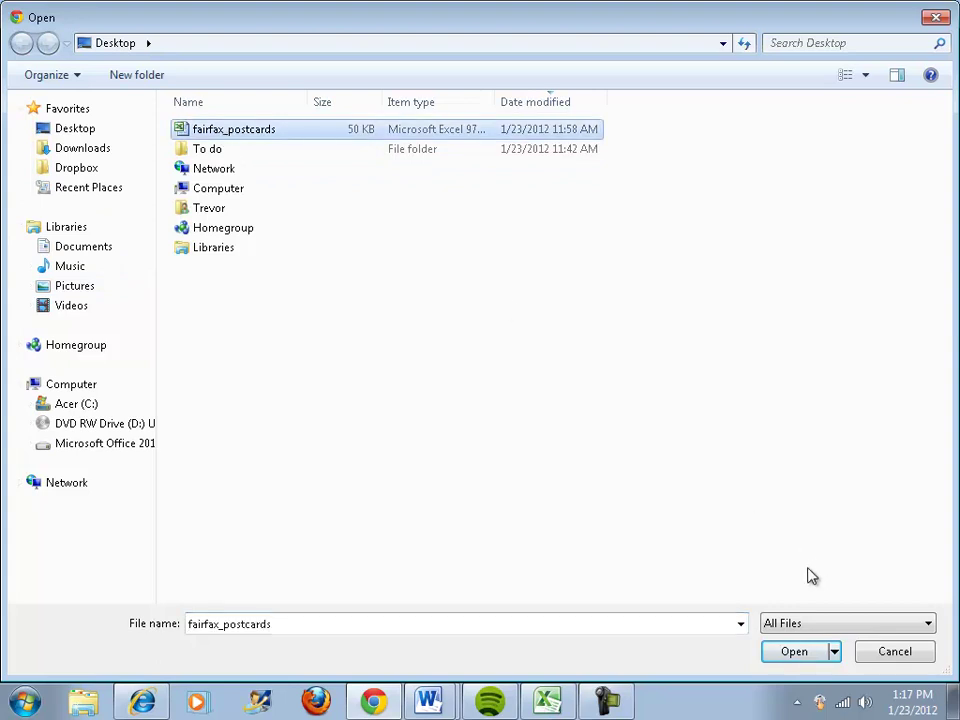
pyautogui.click(794, 651)
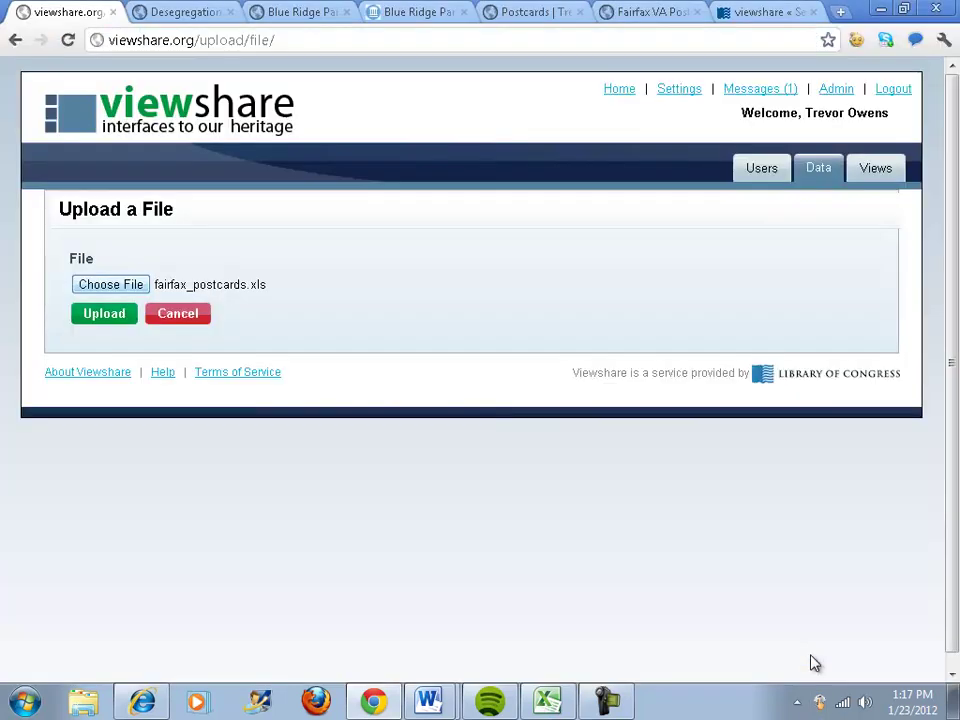
pyautogui.click(115, 318)
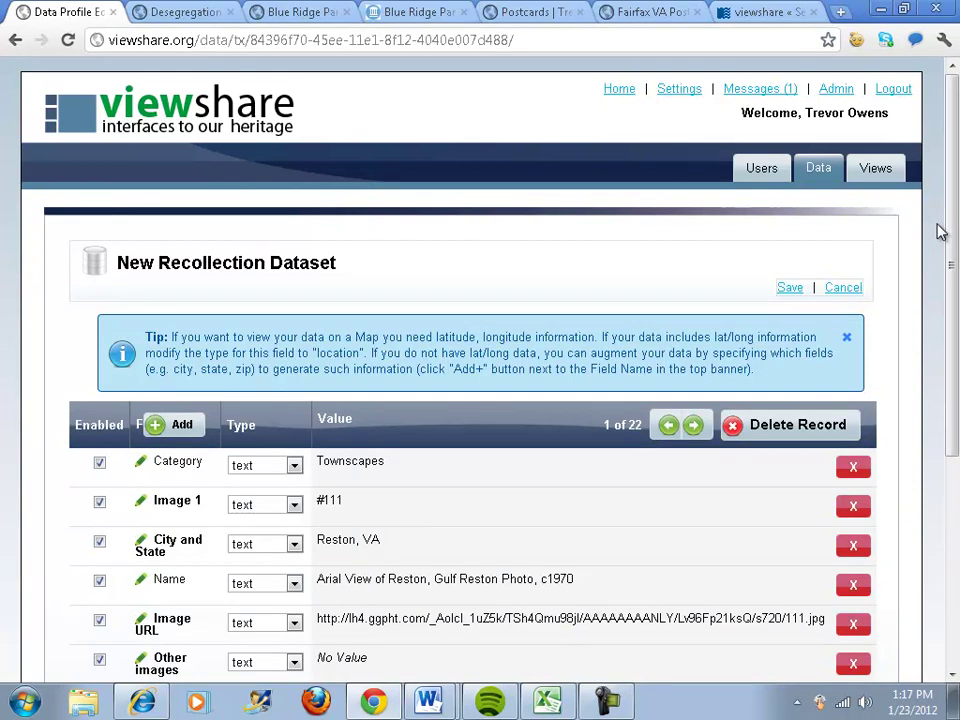
# - Look over the fields, types and values of the uploaded postcard data set, paging forward through several records
pyautogui.moveTo(953, 233); pyautogui.dragTo(938, 361)
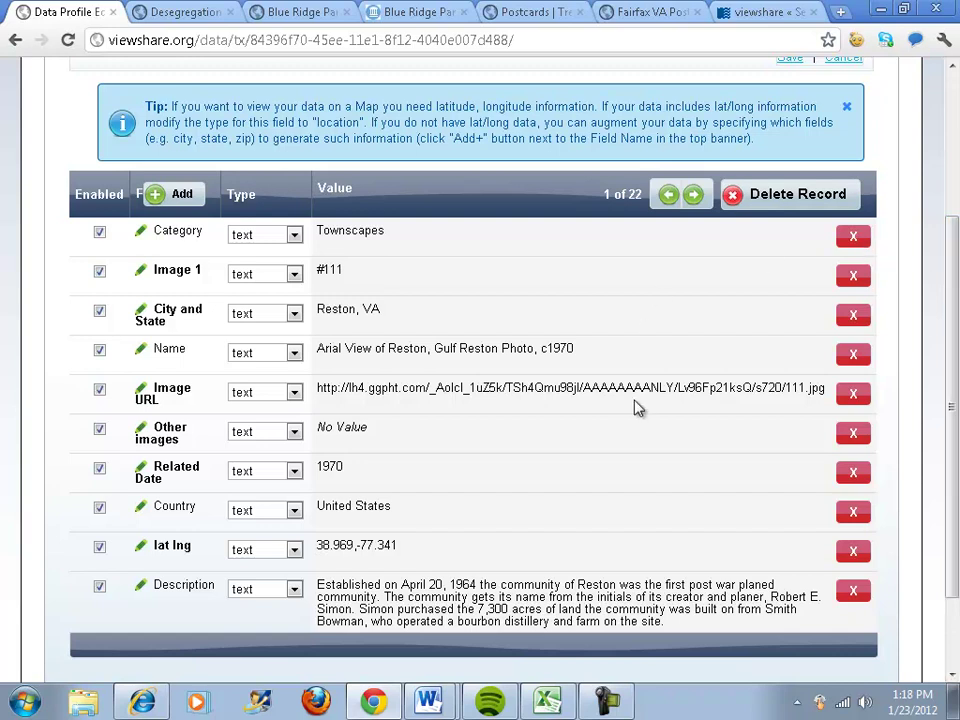
pyautogui.scroll(2, 887, 354)
pyautogui.scroll(-1, 937, 397)
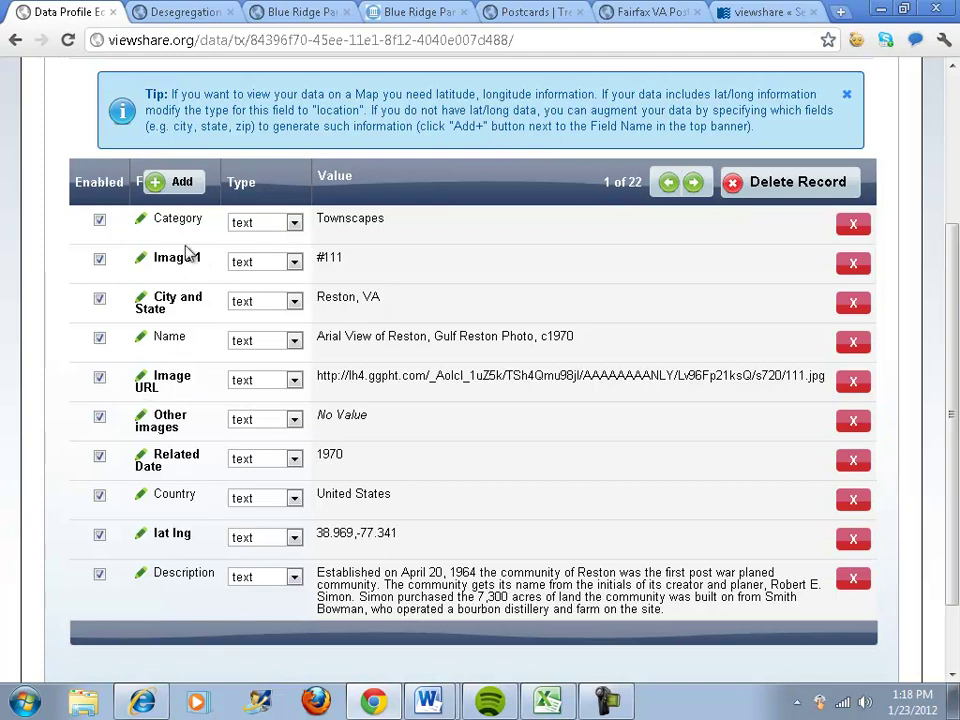
pyautogui.click(692, 182)
pyautogui.click(705, 184)
pyautogui.click(705, 184)
pyautogui.click(703, 184)
pyautogui.click(703, 184)
pyautogui.click(701, 186)
pyautogui.click(700, 186)
pyautogui.click(700, 186)
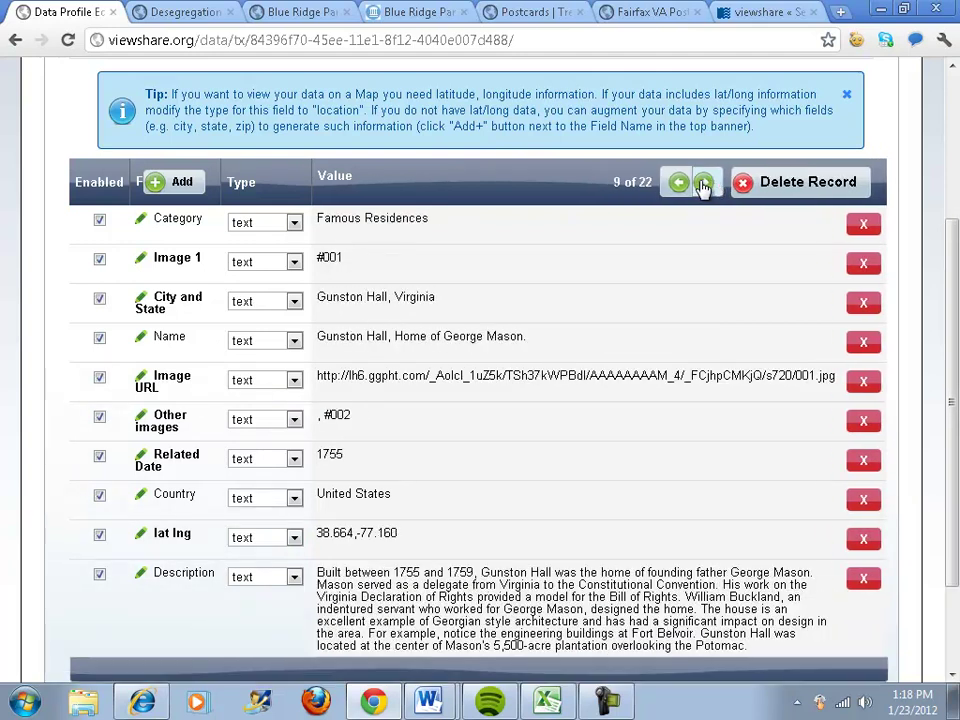
# - Set the Image URL field's type to image and check the picture previews in neighbouring records
pyautogui.click(293, 380)
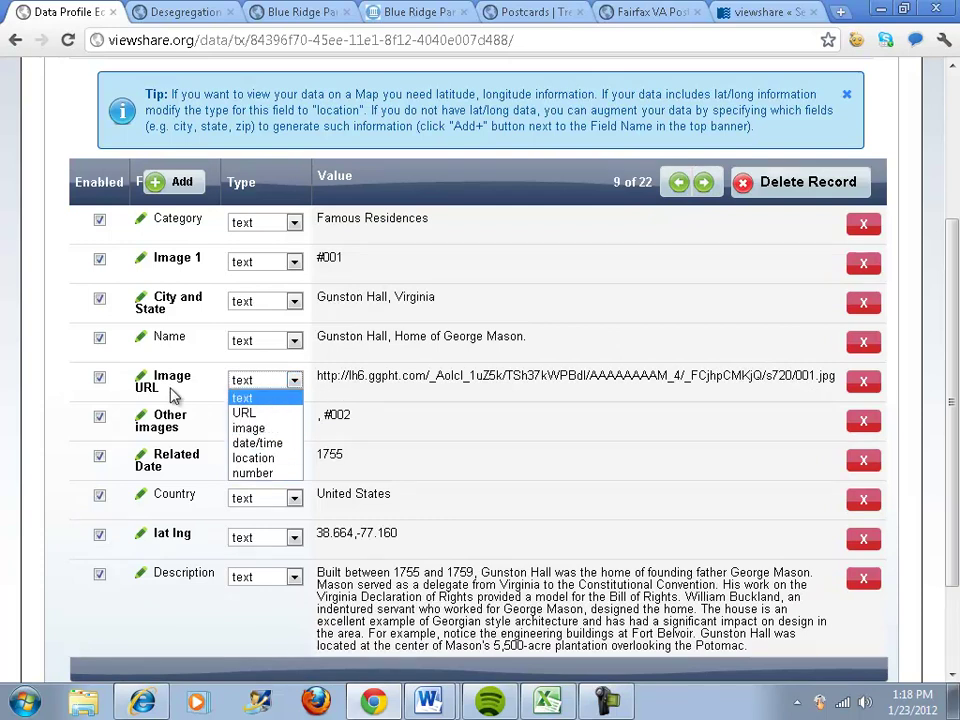
pyautogui.click(252, 427)
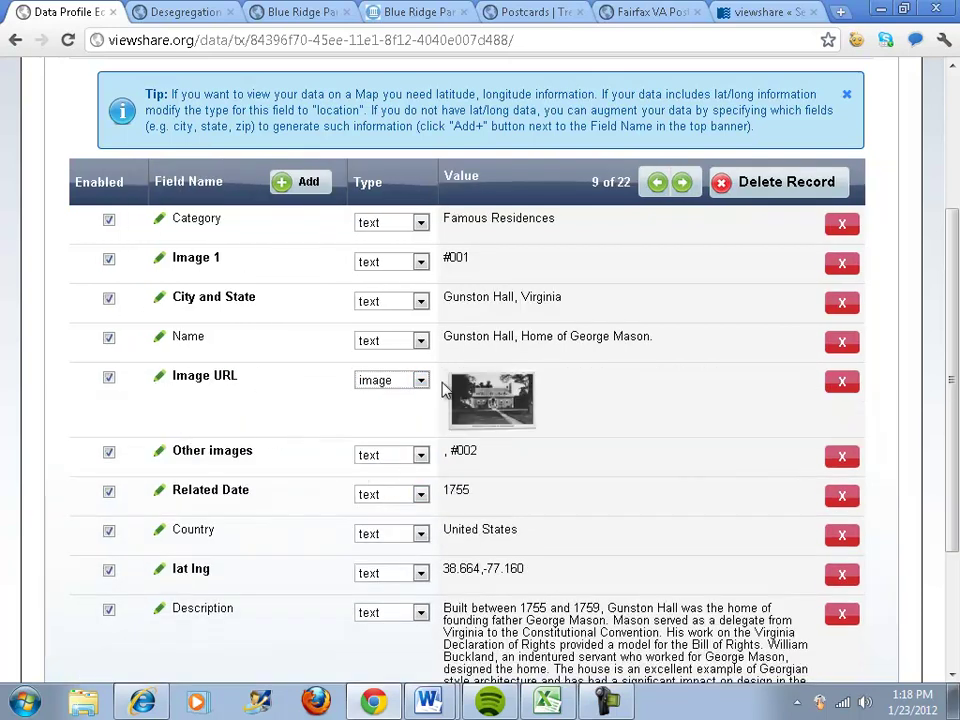
pyautogui.click(682, 184)
pyautogui.click(682, 184)
pyautogui.click(682, 184)
pyautogui.click(656, 186)
pyautogui.click(656, 186)
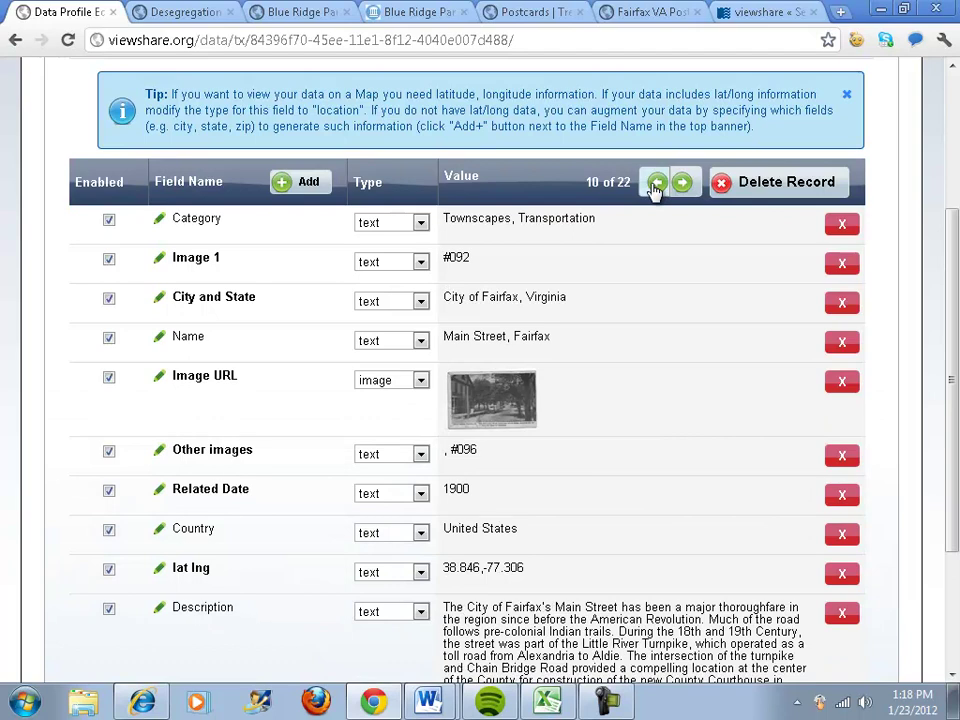
pyautogui.click(656, 186)
pyautogui.click(656, 186)
pyautogui.click(656, 186)
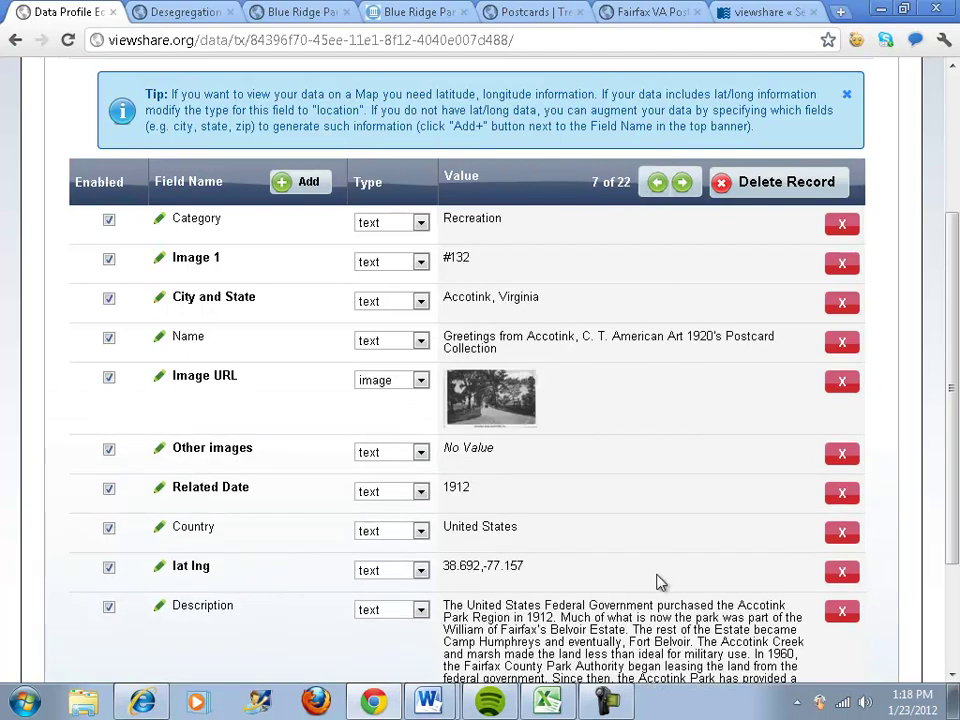
# - Set the lat lng field's type to location and the Related Date field's type to number
pyautogui.scroll(-2, 660, 580)
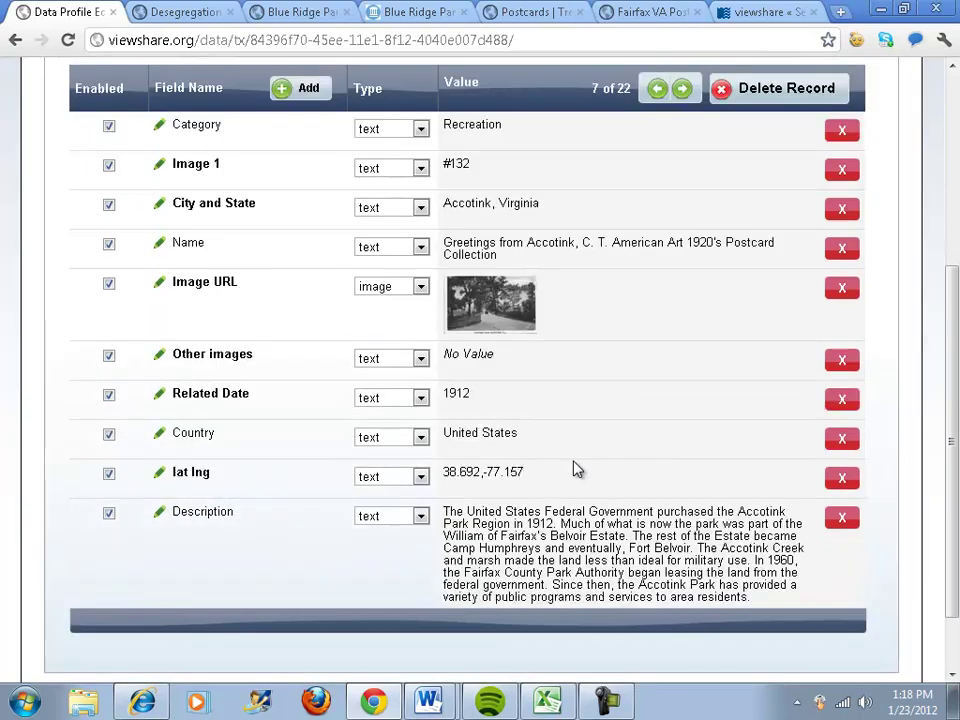
pyautogui.click(388, 482)
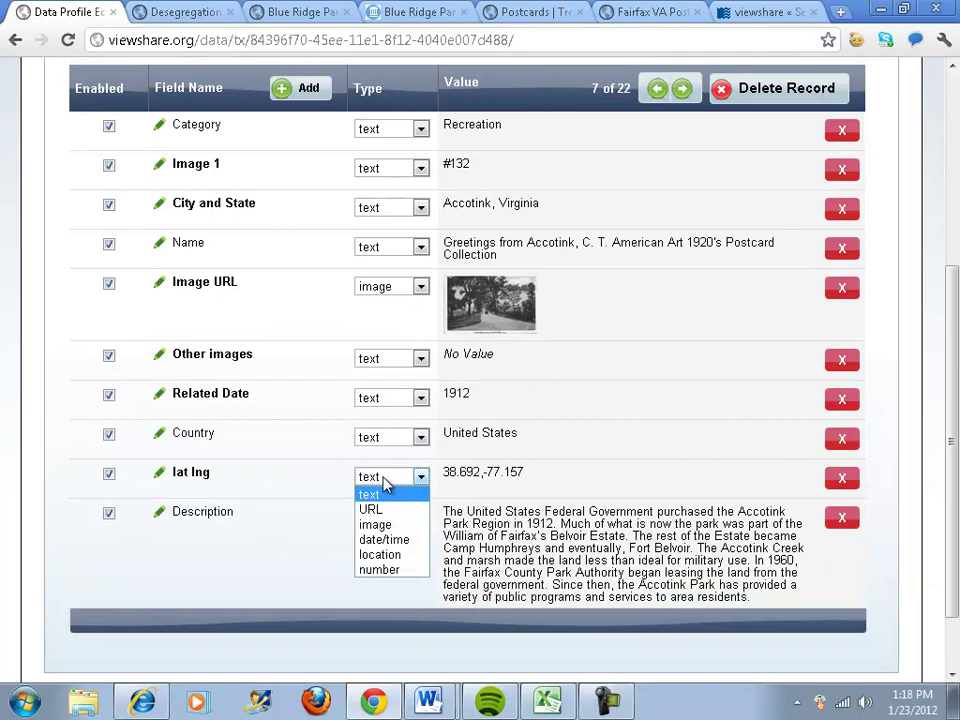
pyautogui.click(398, 555)
pyautogui.moveTo(442, 473); pyautogui.dragTo(546, 476)
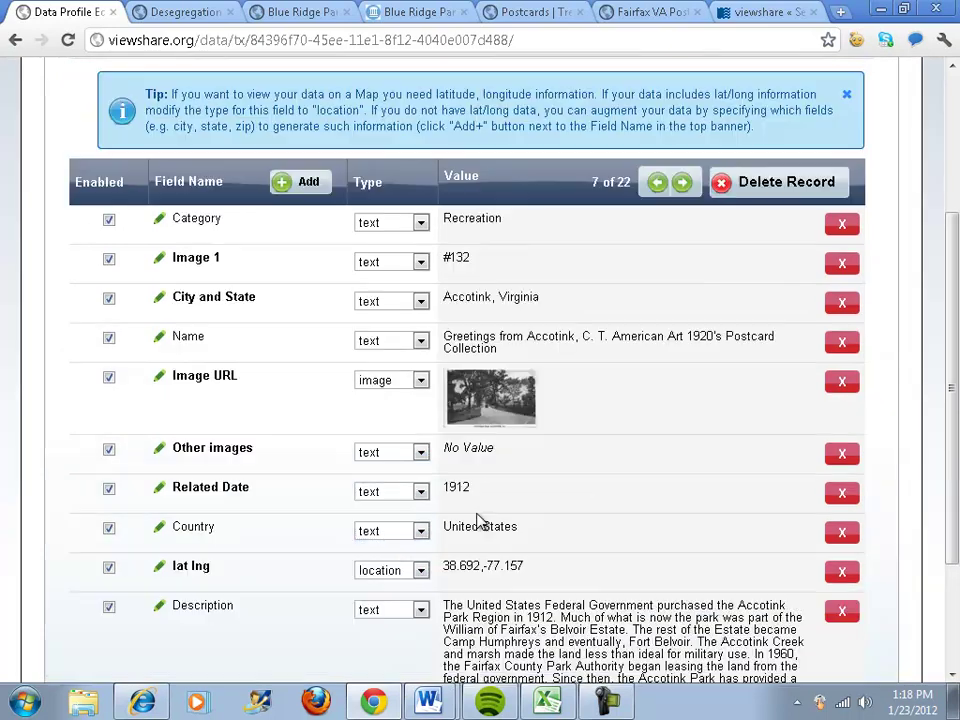
pyautogui.moveTo(445, 487); pyautogui.dragTo(495, 489)
pyautogui.click(421, 492)
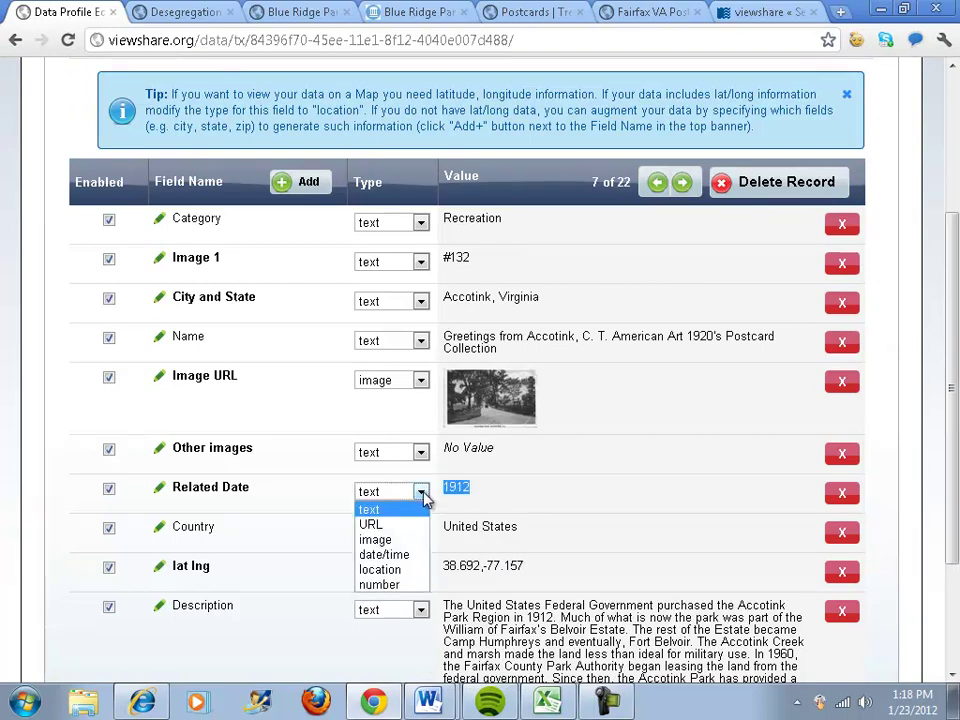
pyautogui.click(386, 584)
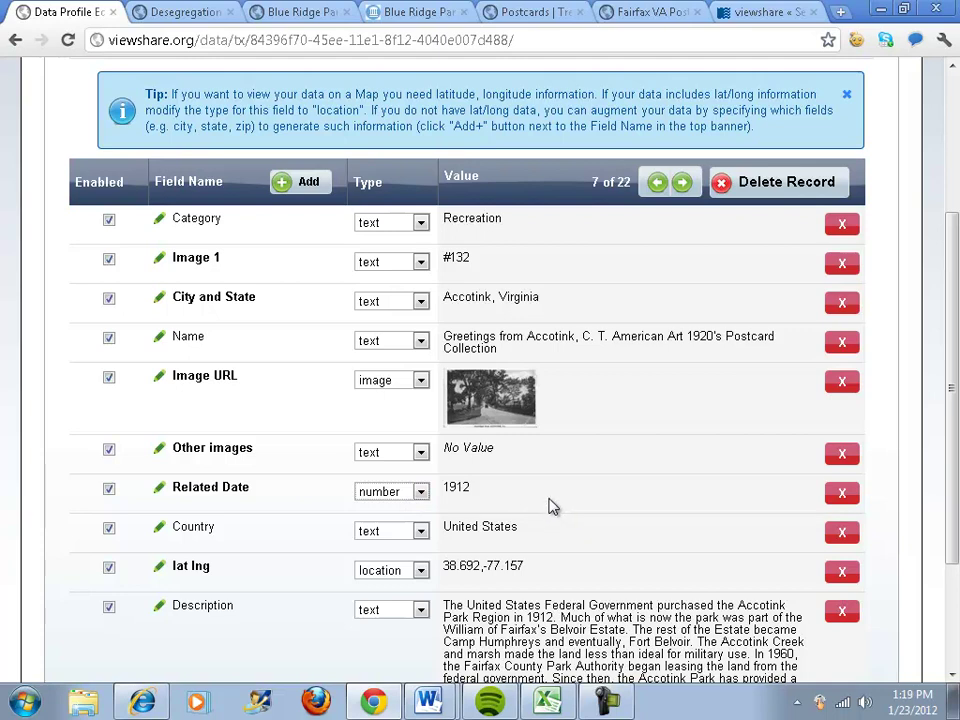
# - Delete the Image 1 and Other images fields from the data set
pyautogui.click(842, 265)
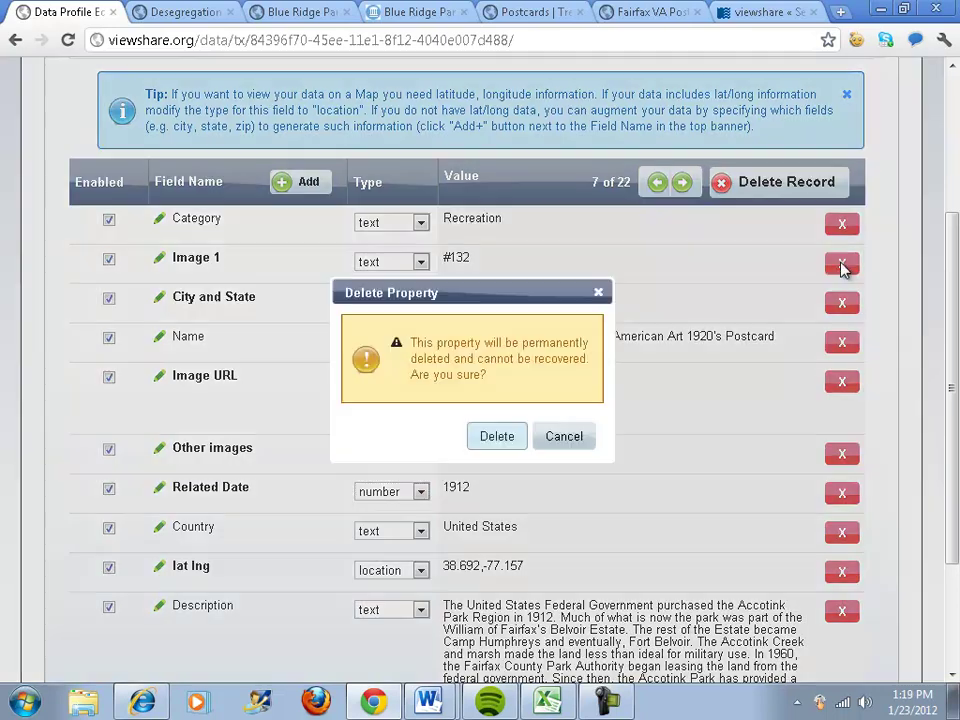
pyautogui.click(497, 437)
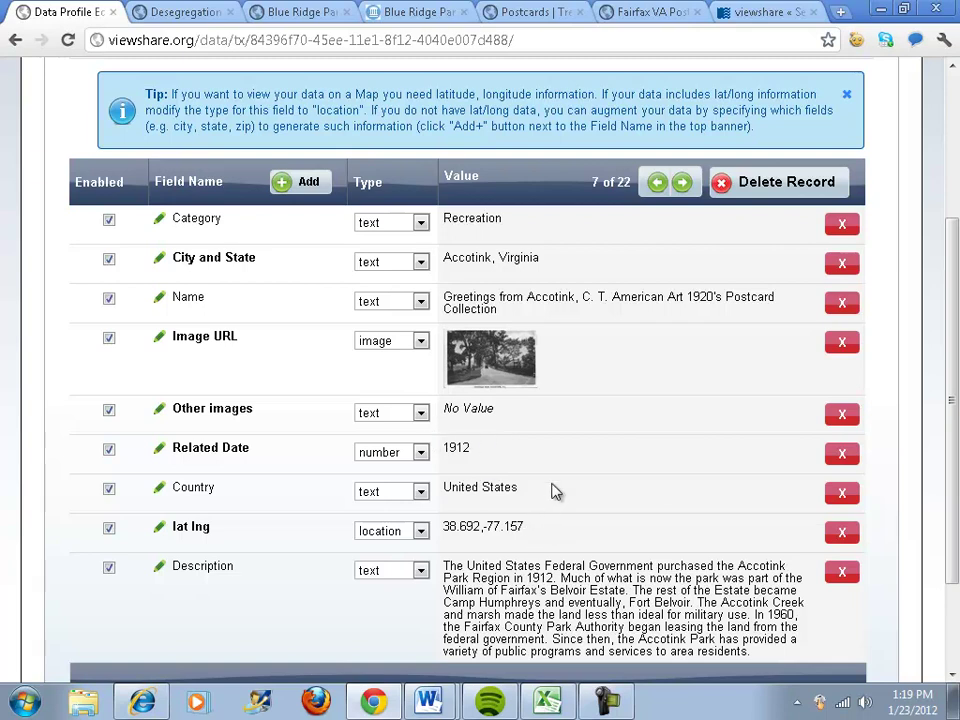
pyautogui.click(842, 415)
pyautogui.click(500, 437)
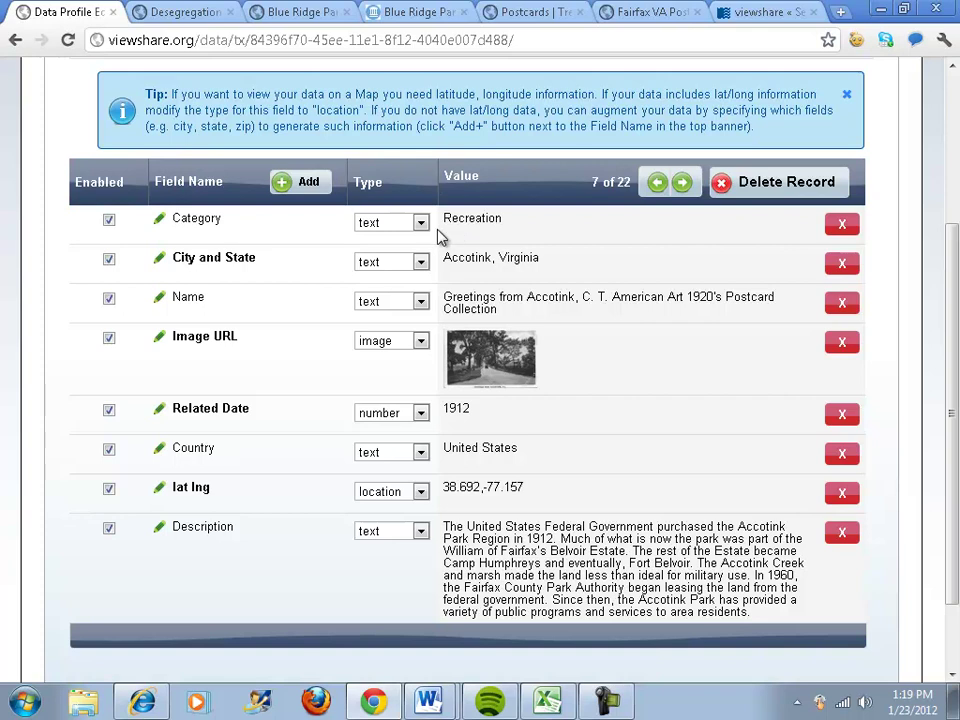
# - Create an augmented map field named lat lng2 based on the City and State field
pyautogui.click(283, 191)
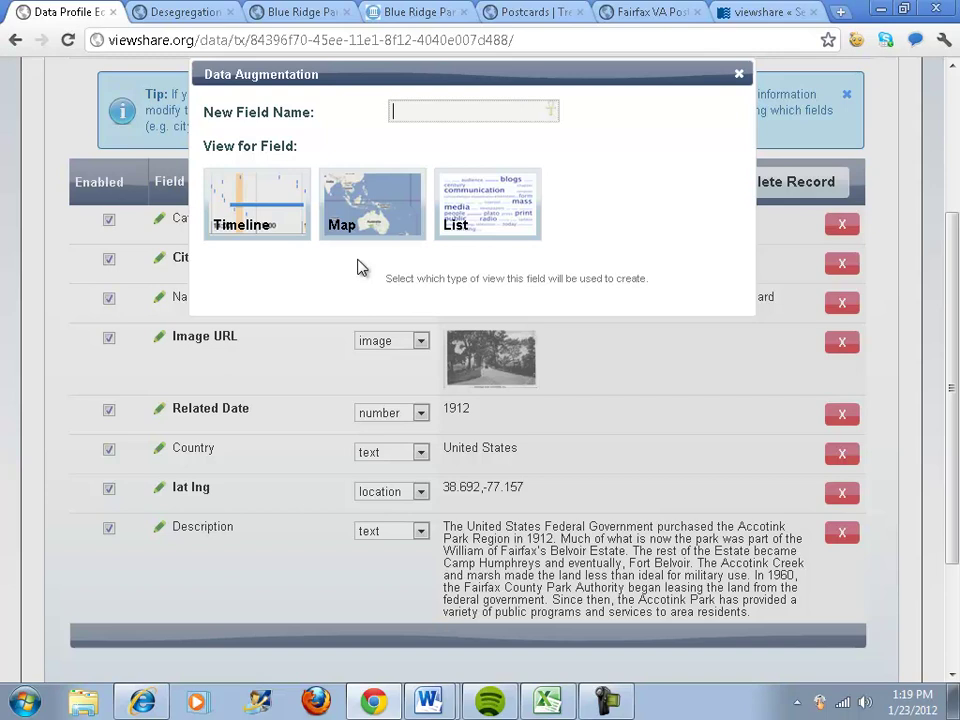
pyautogui.write('ng2')
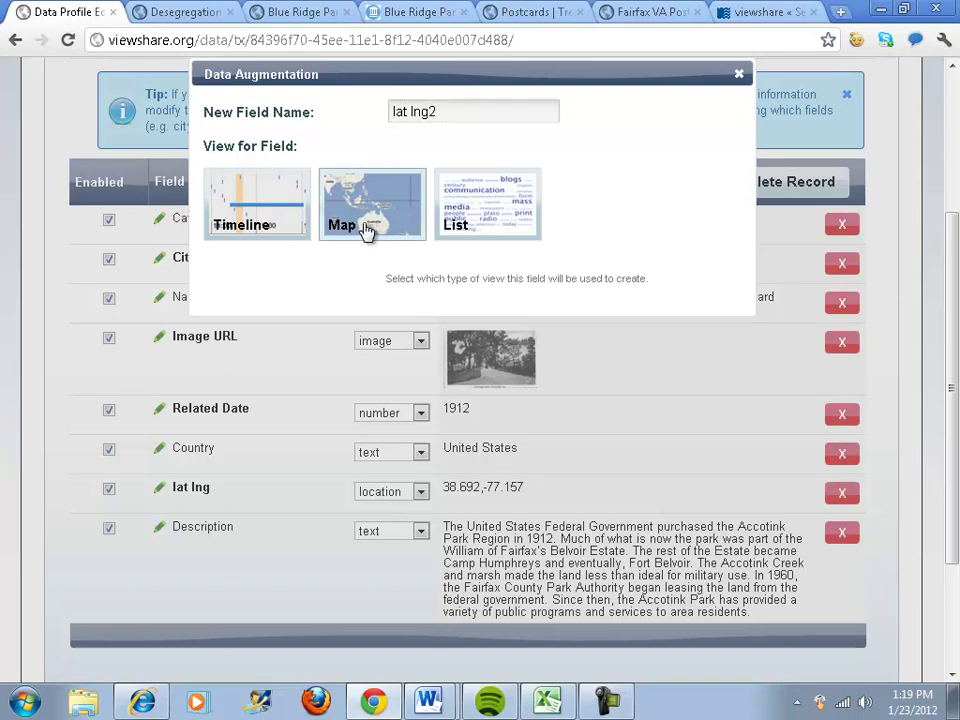
pyautogui.click(366, 231)
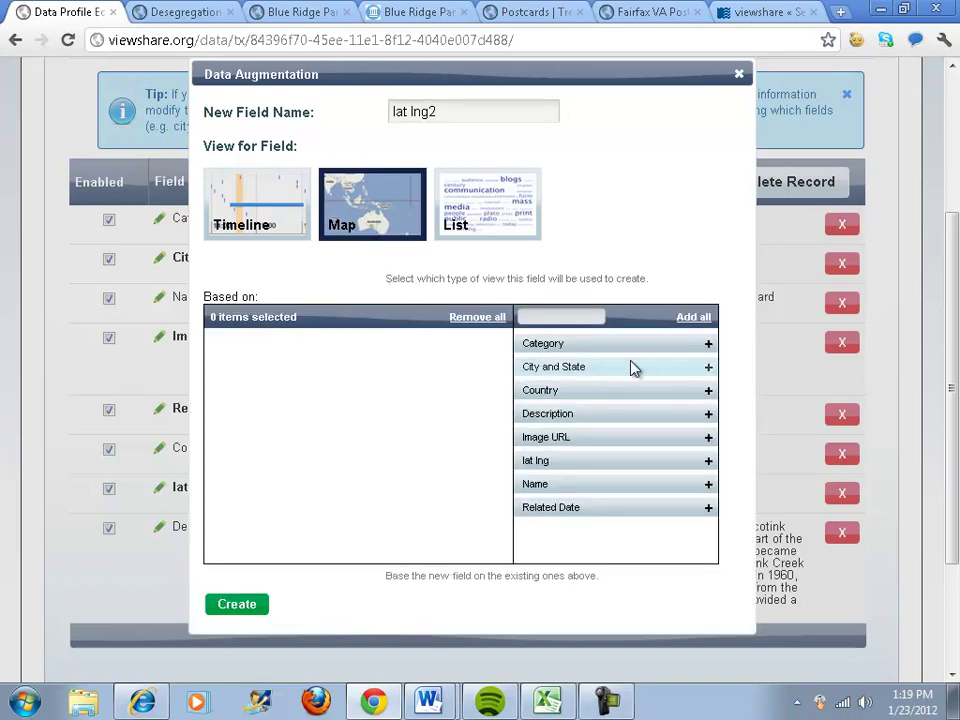
pyautogui.click(707, 369)
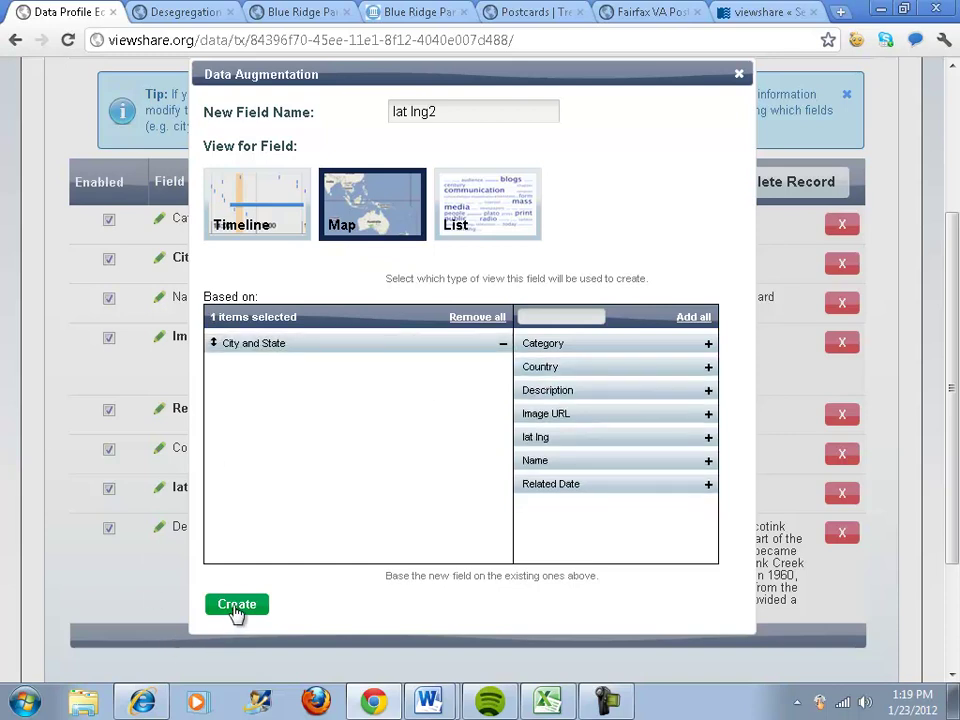
pyautogui.click(456, 117)
pyautogui.tripleClick(456, 117)
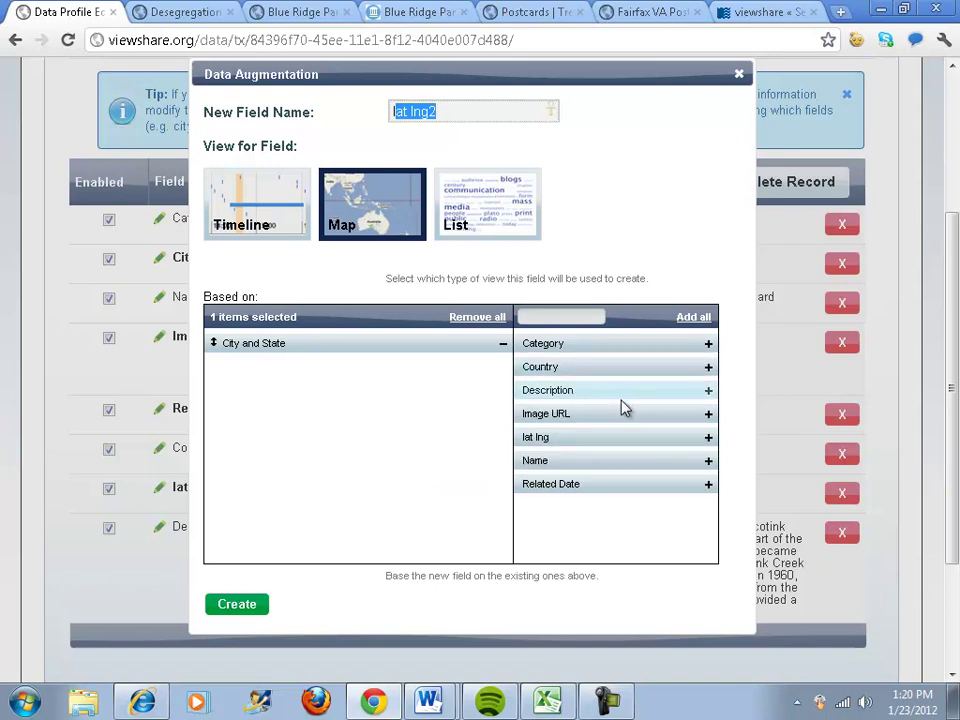
pyautogui.click(240, 606)
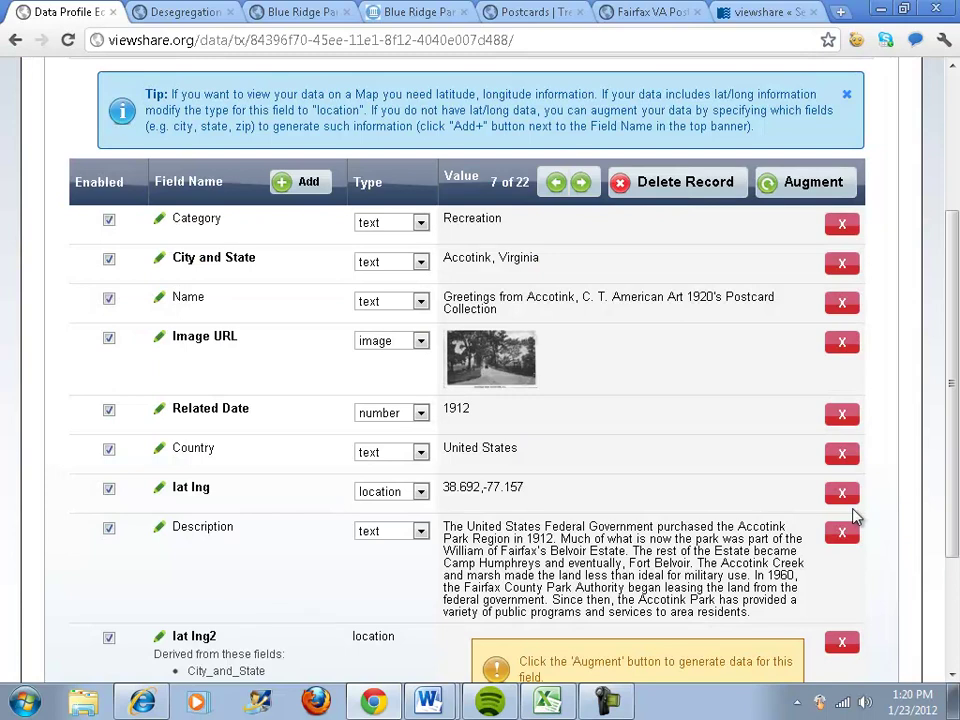
# - Augment the data set to generate coordinates for the lat lng2 field
pyautogui.scroll(-3, 855, 520)
pyautogui.moveTo(533, 468); pyautogui.dragTo(563, 505)
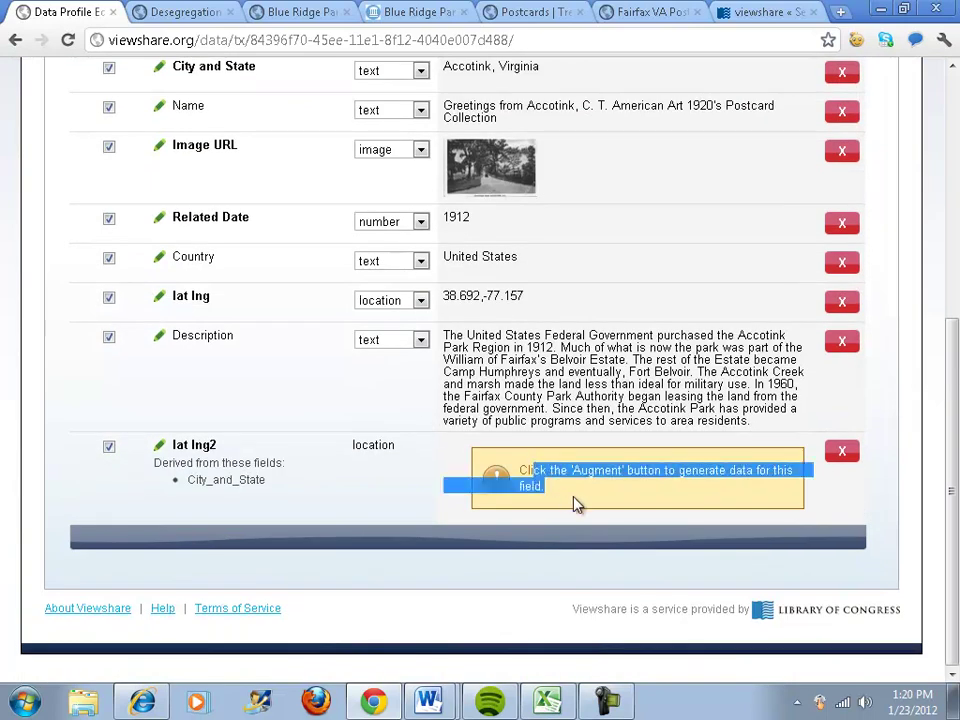
pyautogui.scroll(3, 566, 494)
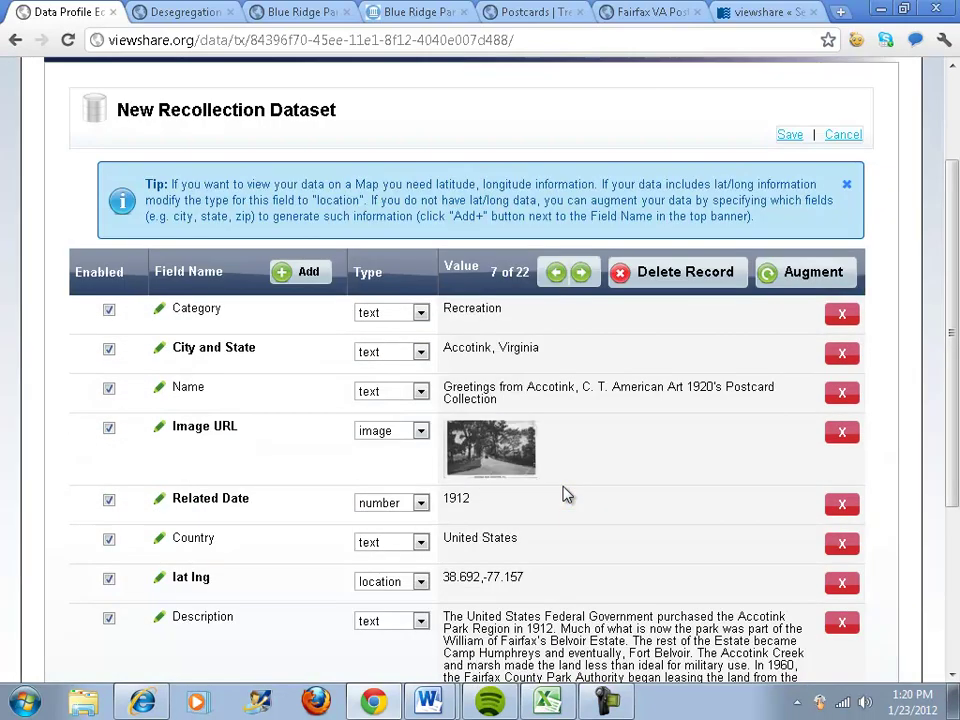
pyautogui.click(783, 283)
pyautogui.scroll(-5, 840, 357)
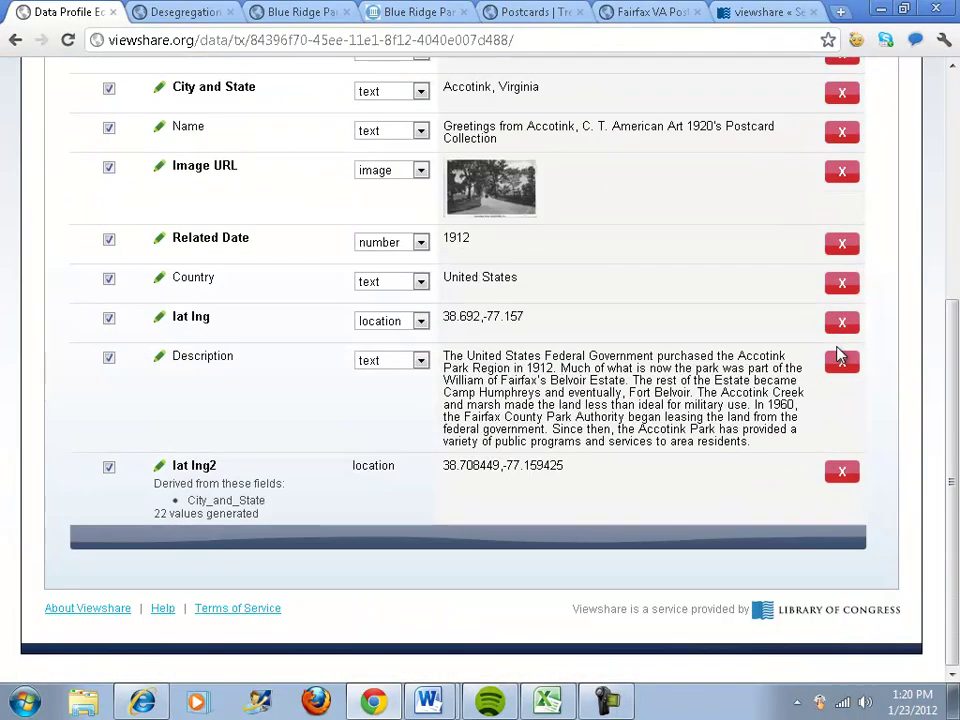
# - Examine the generated lat lng2 coordinates against the original lat lng values across several records
pyautogui.scroll(2, 838, 355)
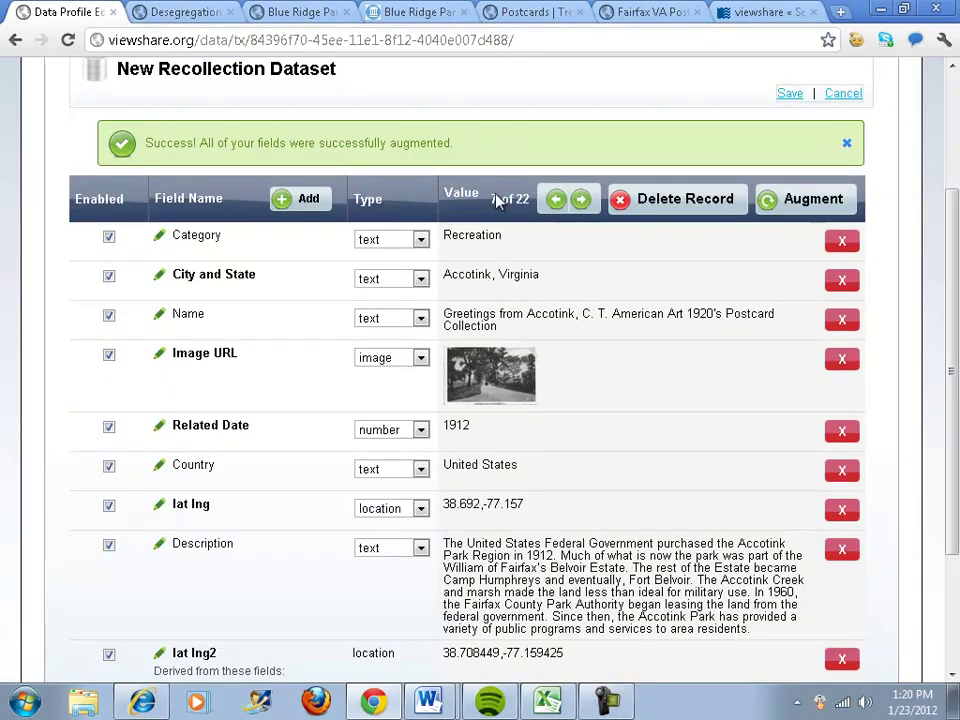
pyautogui.scroll(-3, 611, 354)
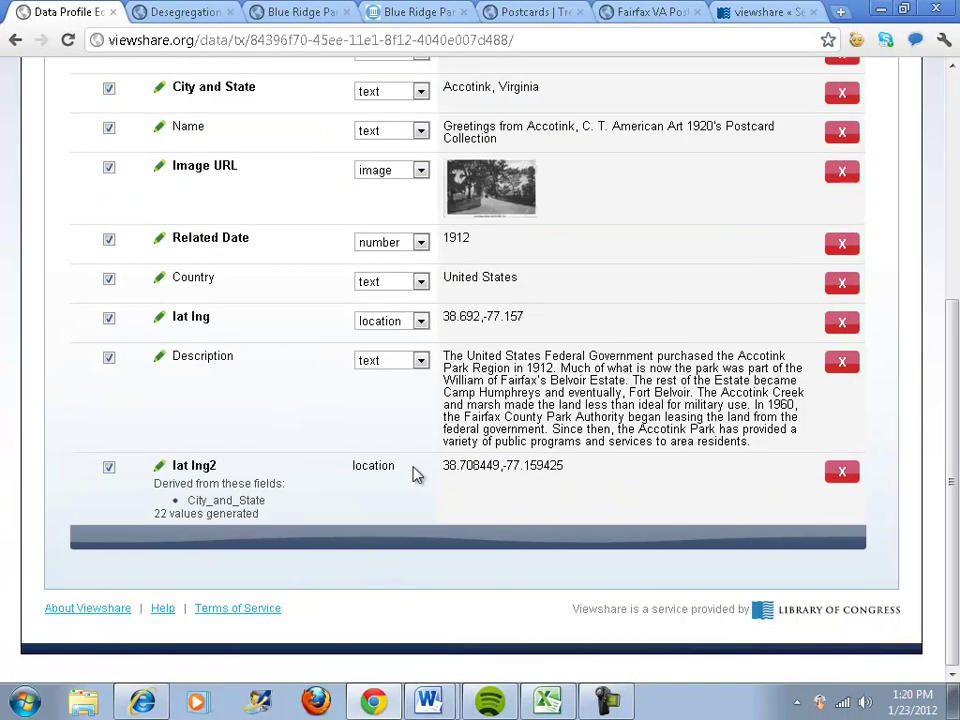
pyautogui.moveTo(440, 465)
pyautogui.mouseDown()
pyautogui.moveTo(593, 480)
pyautogui.moveTo(425, 466)
pyautogui.mouseUp()
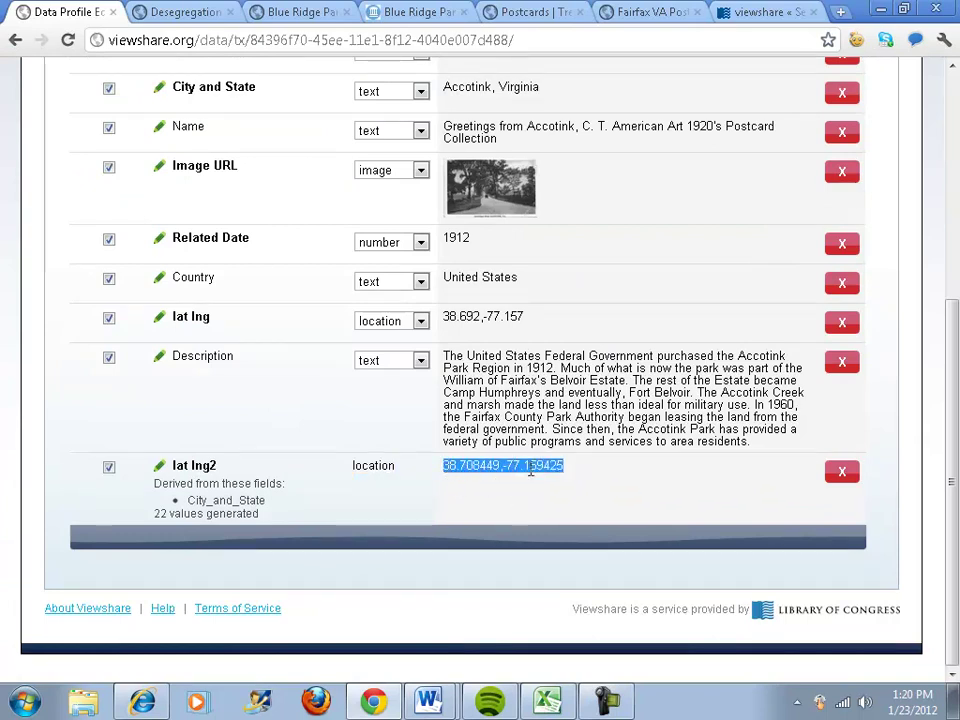
pyautogui.scroll(1, 591, 499)
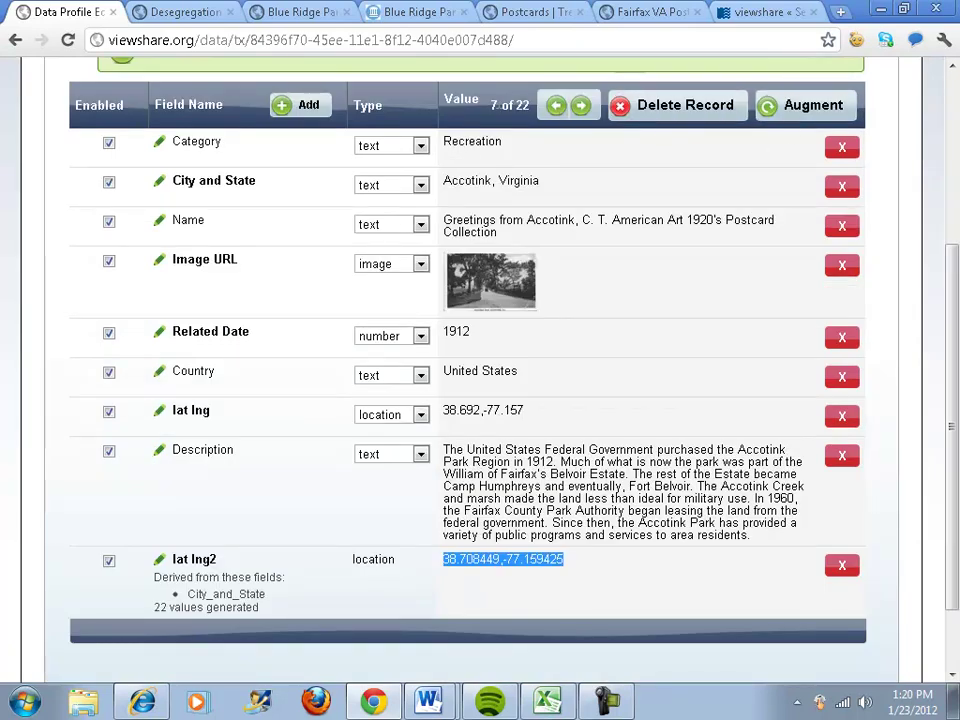
pyautogui.click(592, 112)
pyautogui.click(592, 112)
pyautogui.click(594, 112)
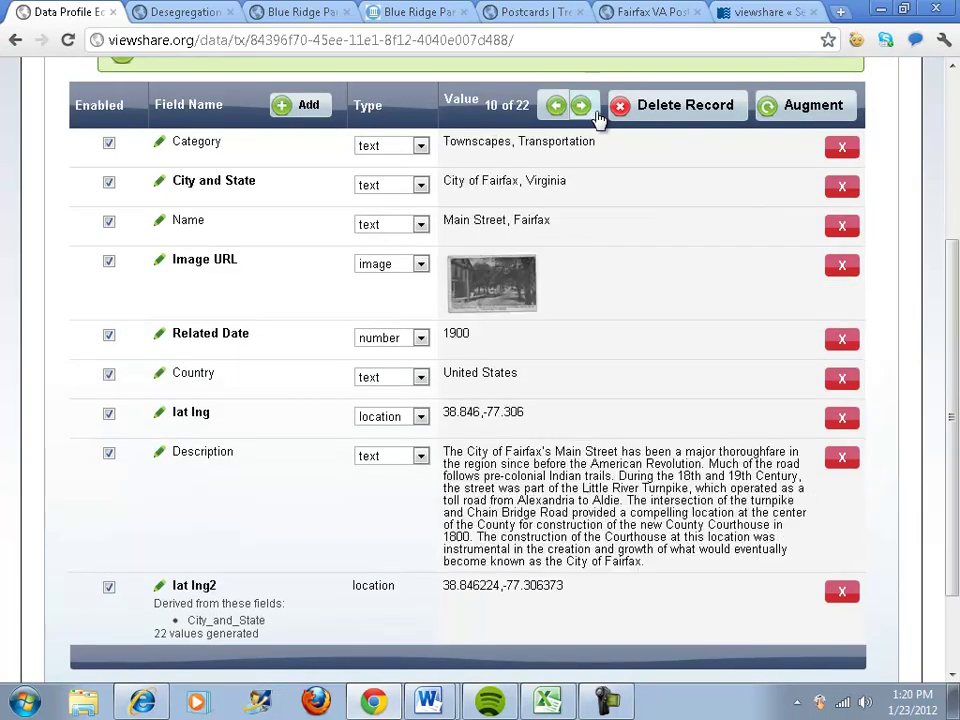
pyautogui.click(594, 112)
pyautogui.click(594, 112)
pyautogui.click(594, 112)
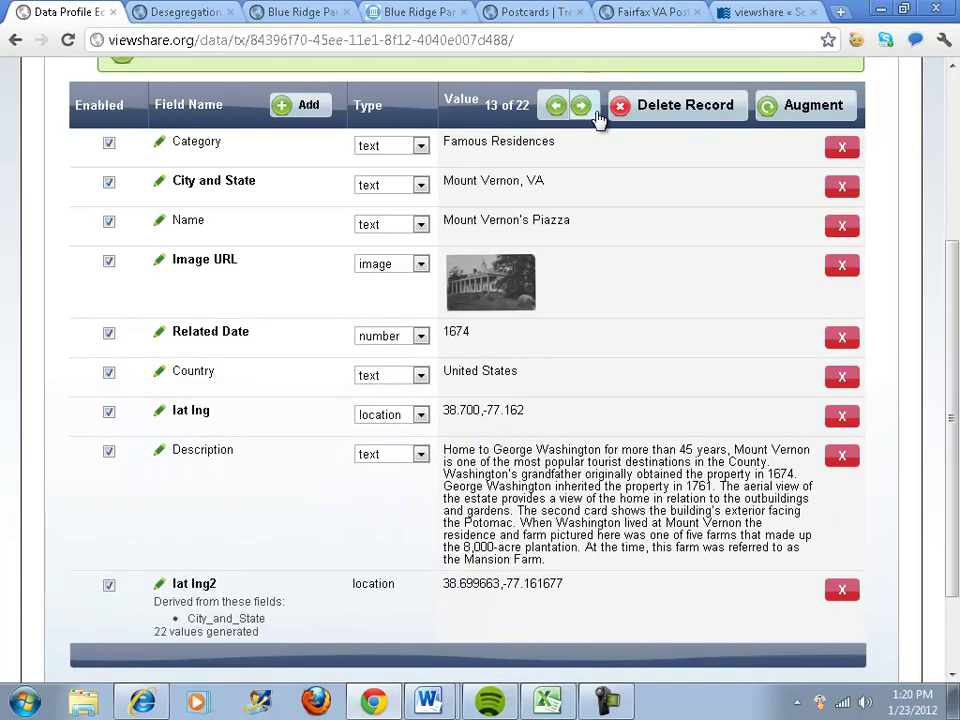
# - Browse the records to the Great Falls National Park postcard and compare its lat lng2 coordinates with its City and State value
pyautogui.click(594, 113)
pyautogui.click(594, 112)
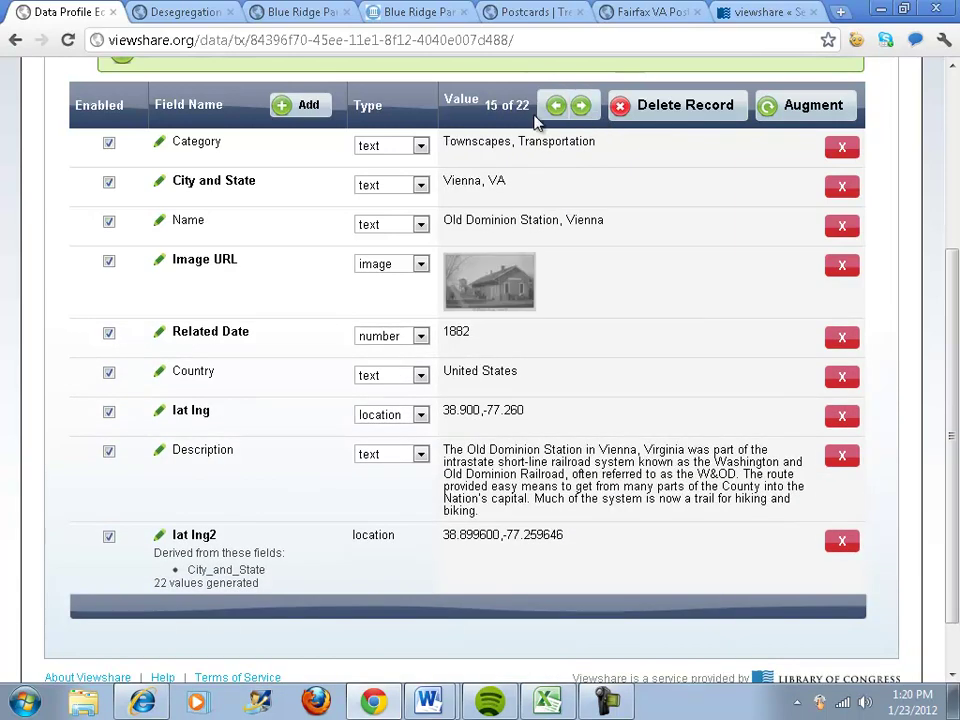
pyautogui.click(556, 110)
pyautogui.click(556, 110)
pyautogui.click(556, 110)
pyautogui.click(556, 110)
pyautogui.click(556, 110)
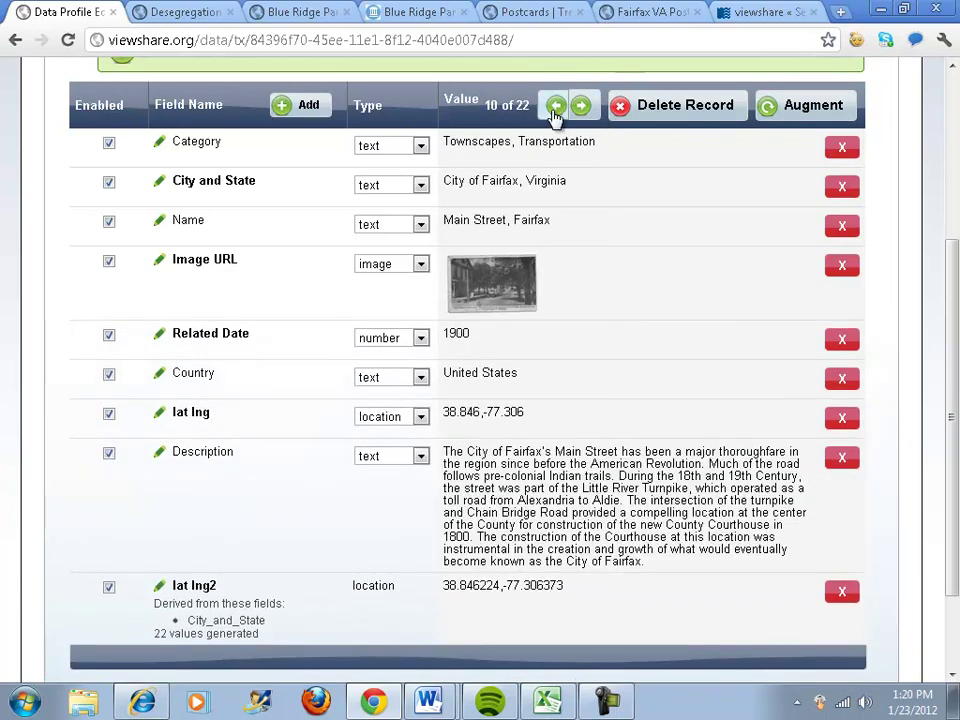
pyautogui.click(556, 110)
pyautogui.click(556, 110)
pyautogui.click(556, 110)
pyautogui.click(556, 110)
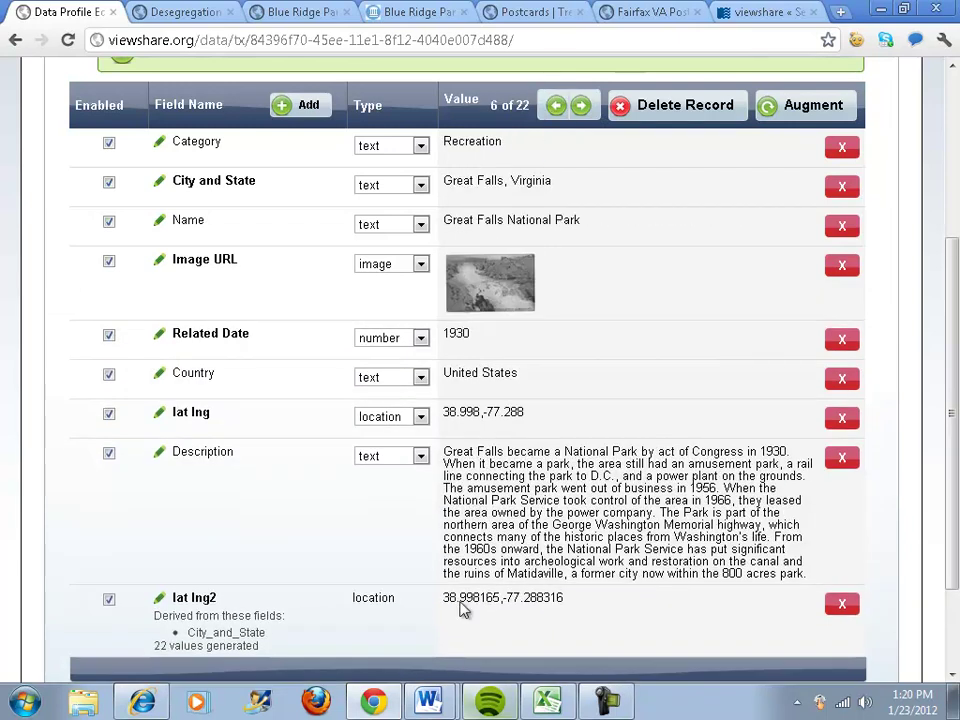
pyautogui.moveTo(440, 598); pyautogui.dragTo(572, 597)
pyautogui.click(572, 597)
pyautogui.moveTo(444, 180); pyautogui.dragTo(563, 181)
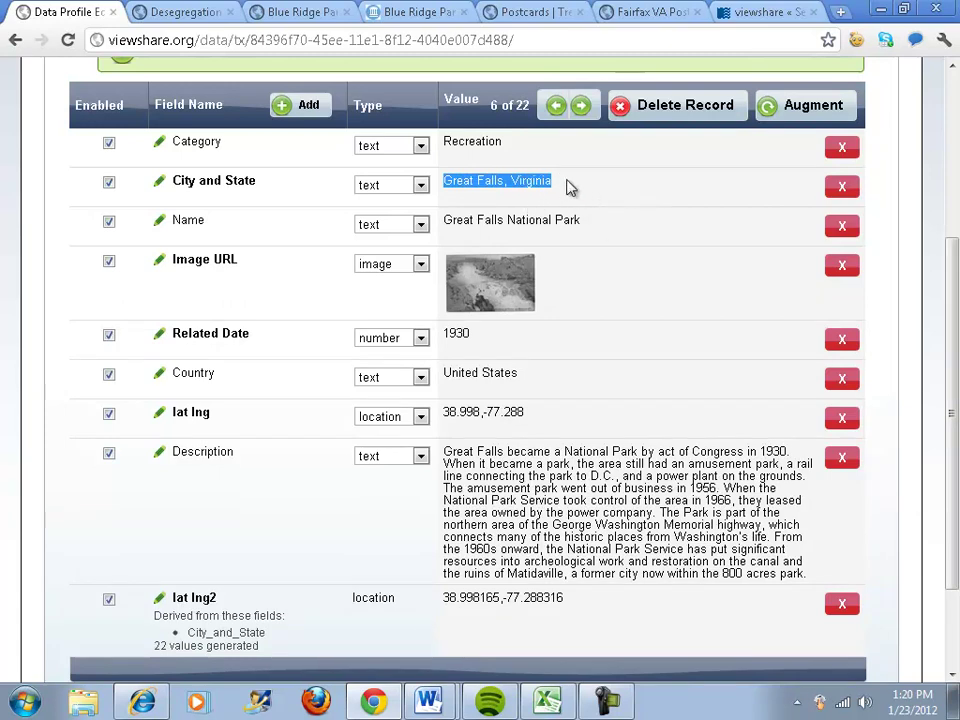
# - Create an augmented timeline field named iso date based on the Related Date field
pyautogui.click(300, 110)
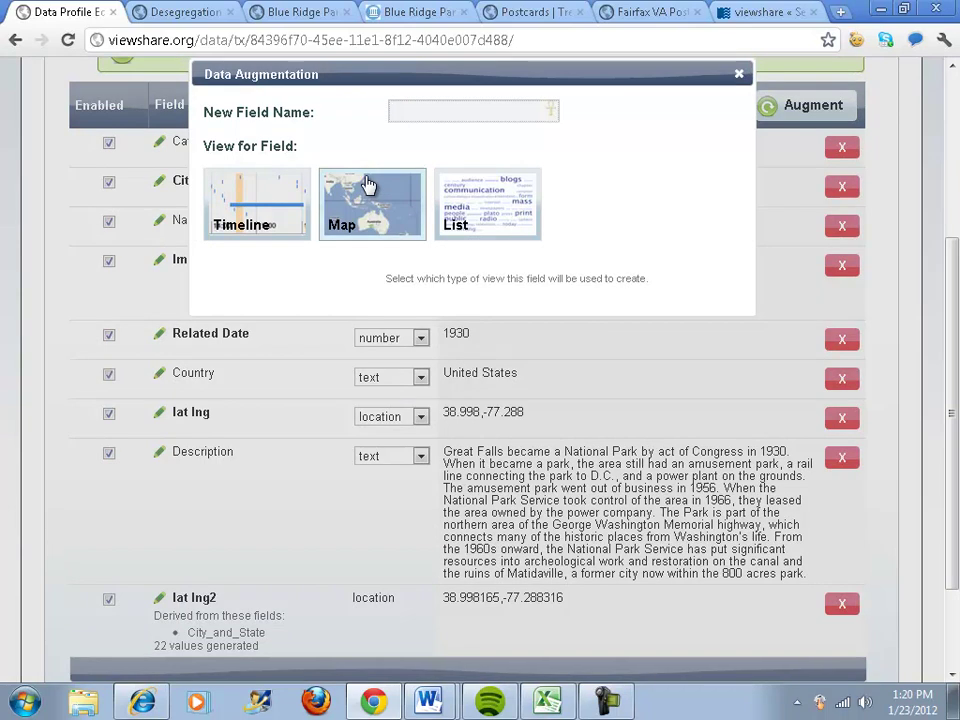
pyautogui.write('iso date')
pyautogui.click(272, 193)
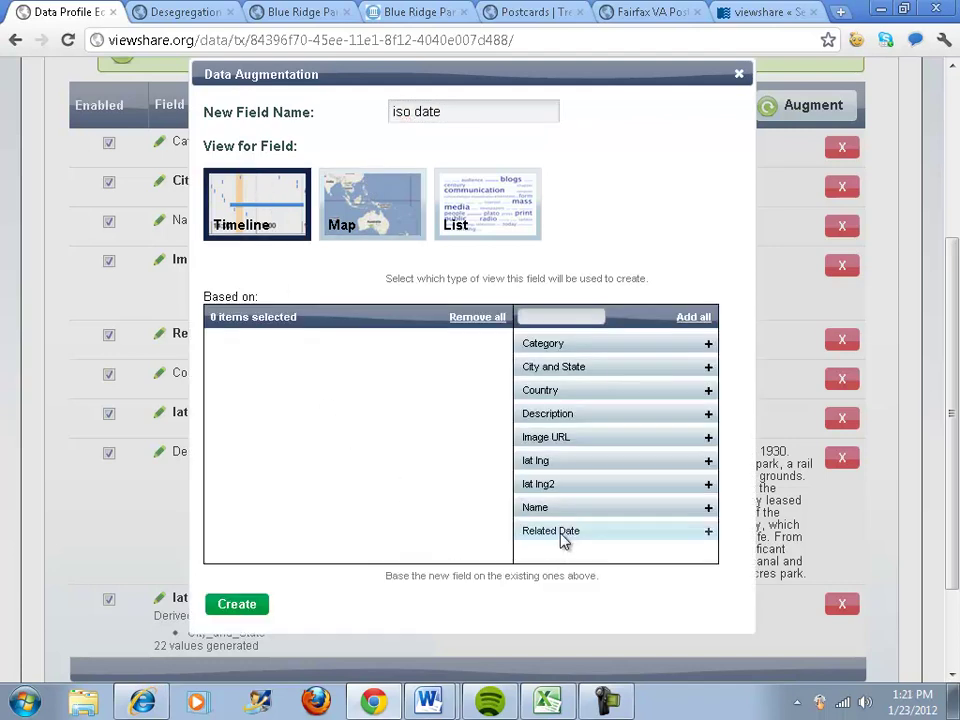
pyautogui.click(708, 531)
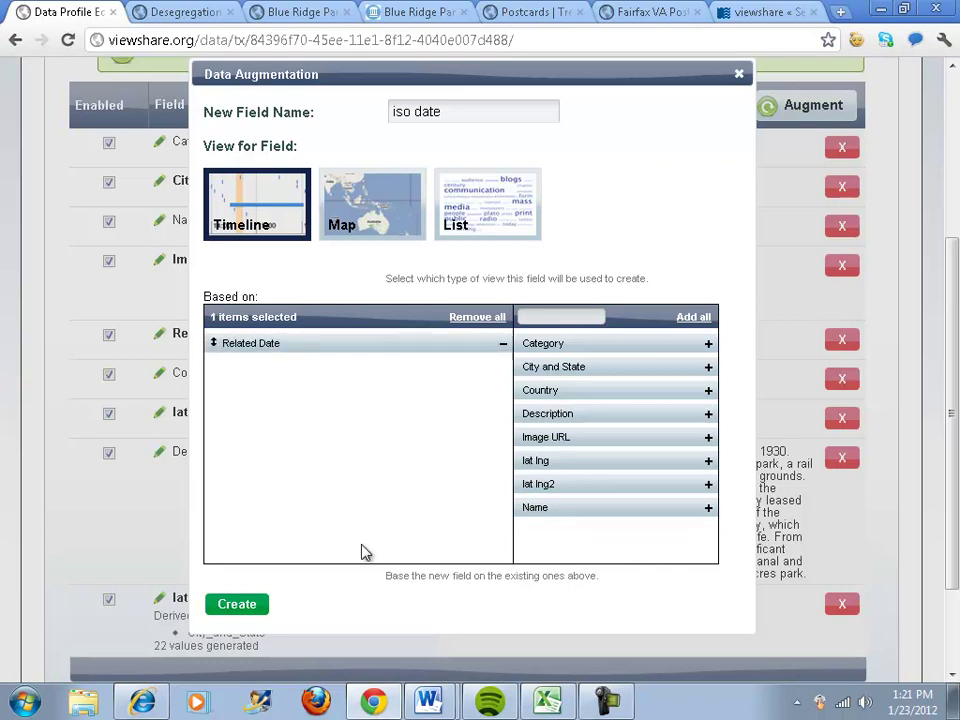
pyautogui.click(240, 604)
# - Augment the data set to generate values for the iso date field
pyautogui.scroll(-3, 785, 510)
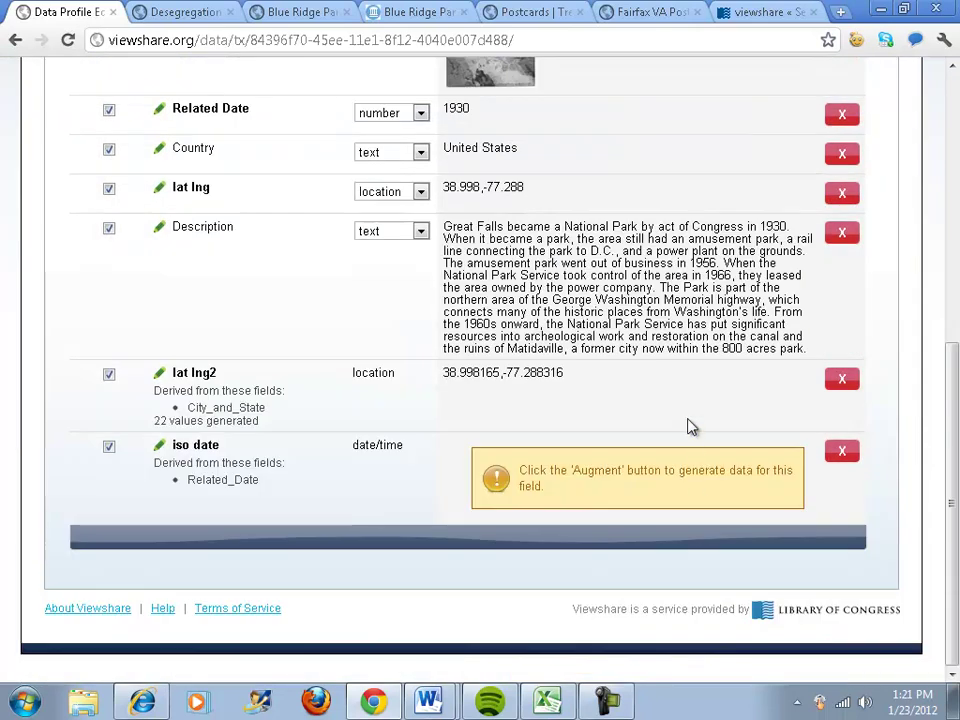
pyautogui.scroll(5, 696, 396)
pyautogui.click(789, 360)
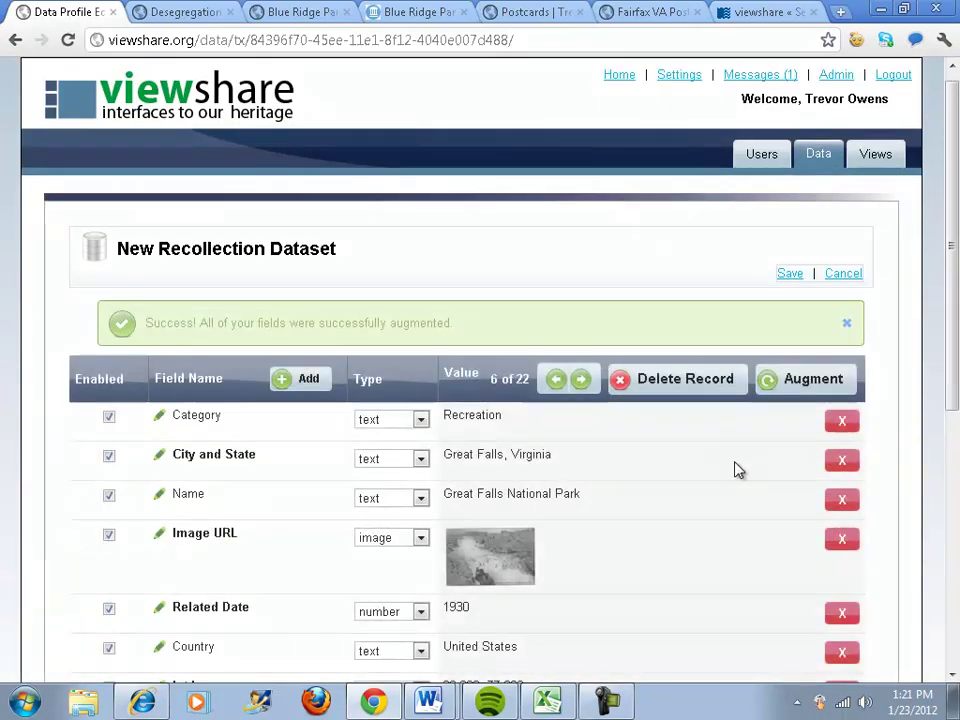
# - Examine the generated iso date values against the Related Date field across several records
pyautogui.scroll(-5, 724, 456)
pyautogui.moveTo(446, 467); pyautogui.dragTo(598, 472)
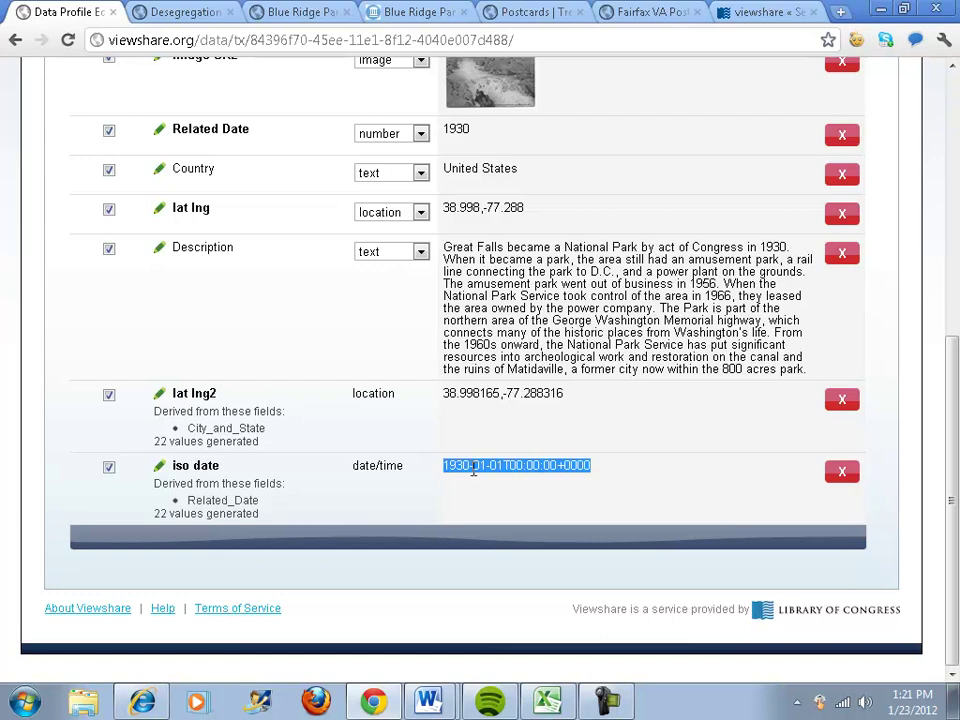
pyautogui.scroll(2, 670, 481)
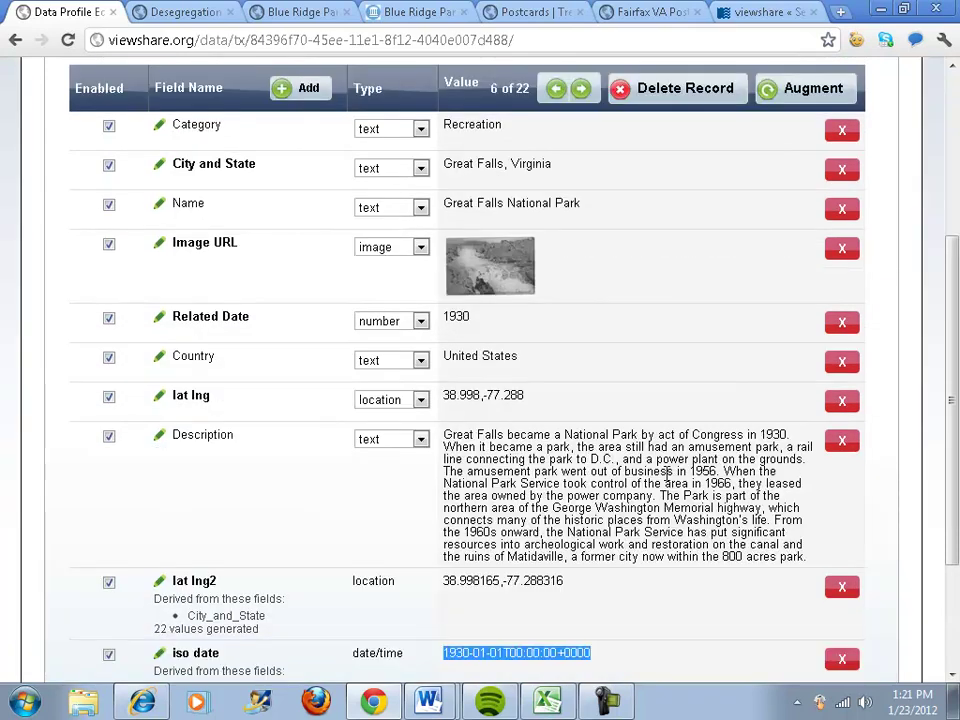
pyautogui.click(582, 88)
pyautogui.click(583, 88)
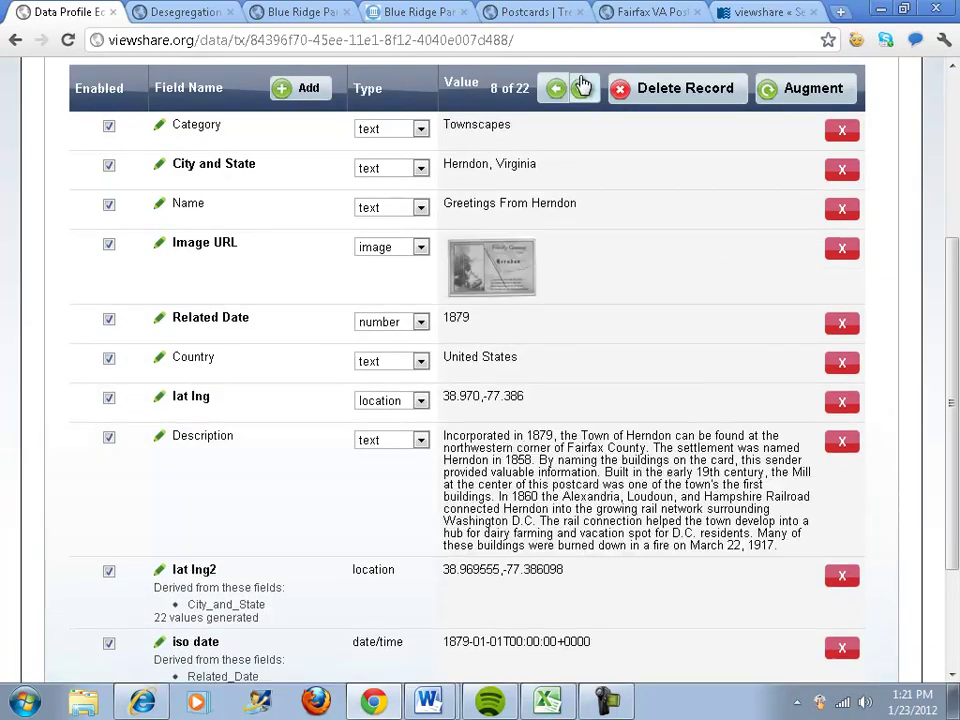
pyautogui.click(582, 88)
pyautogui.click(582, 88)
pyautogui.click(582, 88)
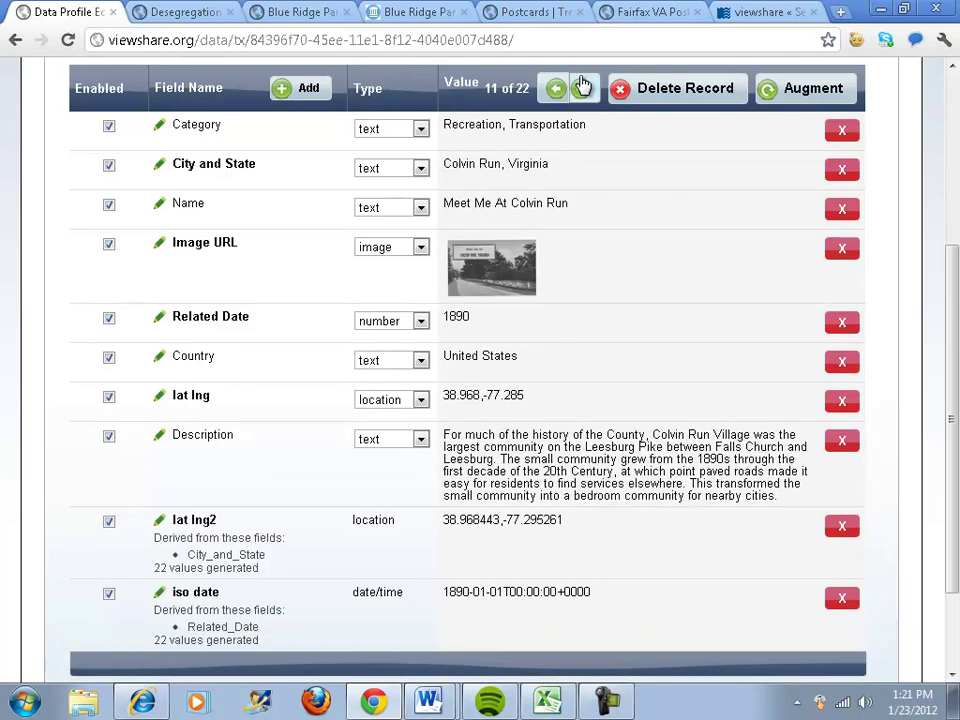
pyautogui.click(582, 88)
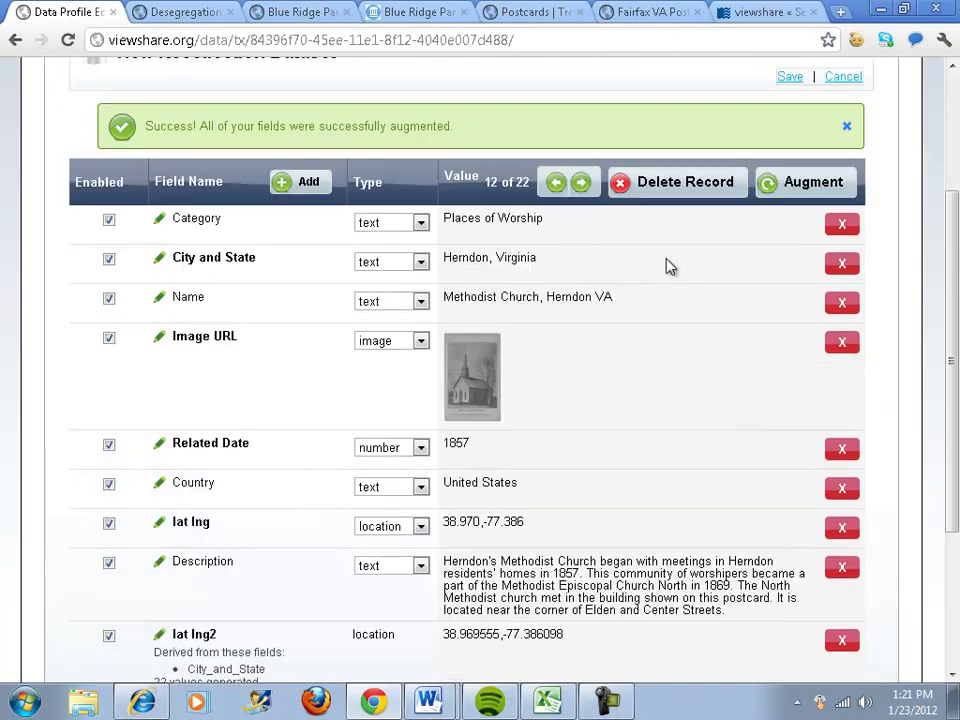
# - Create an augmented list field named themes from the Category field, using the comma-separated "bread, flour, milk, cheese" pattern
pyautogui.scroll(3, 662, 438)
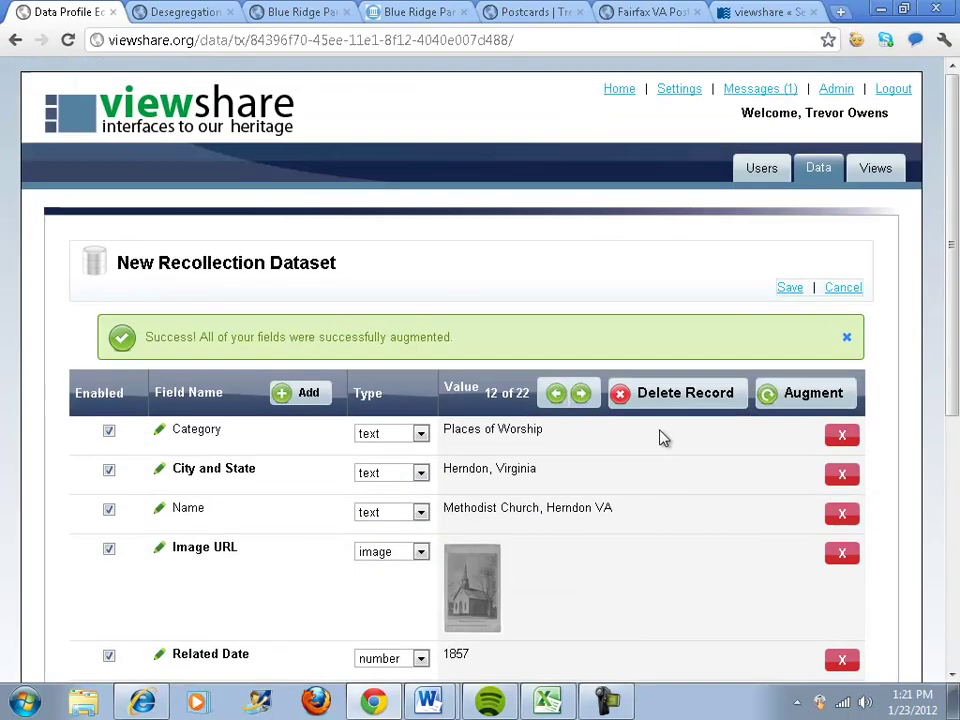
pyautogui.click(288, 396)
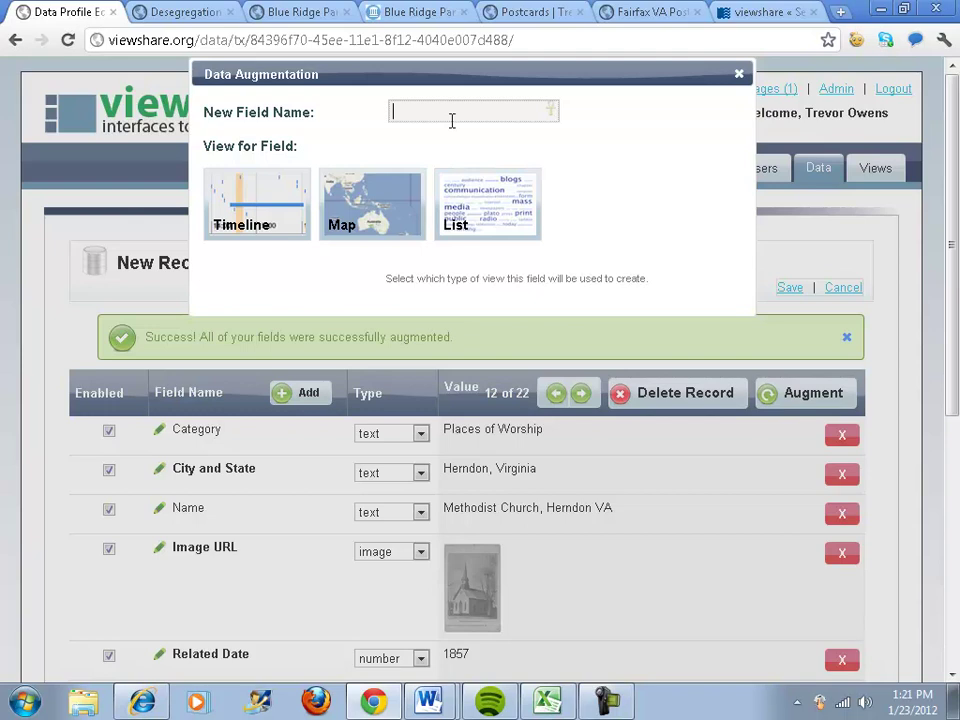
pyautogui.write('themes')
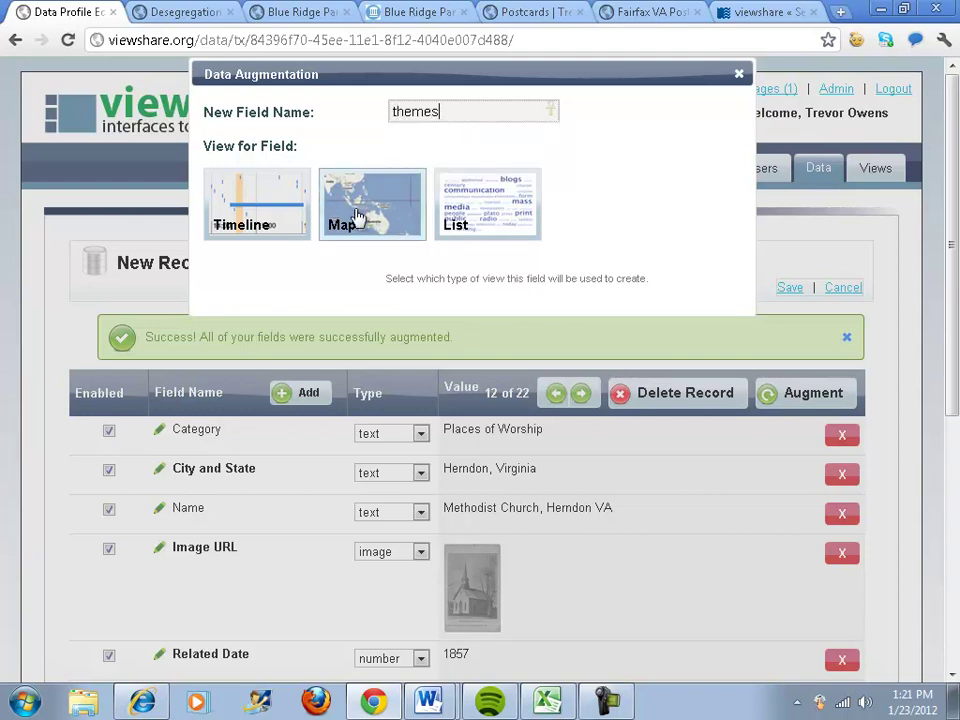
pyautogui.click(493, 207)
pyautogui.click(429, 303)
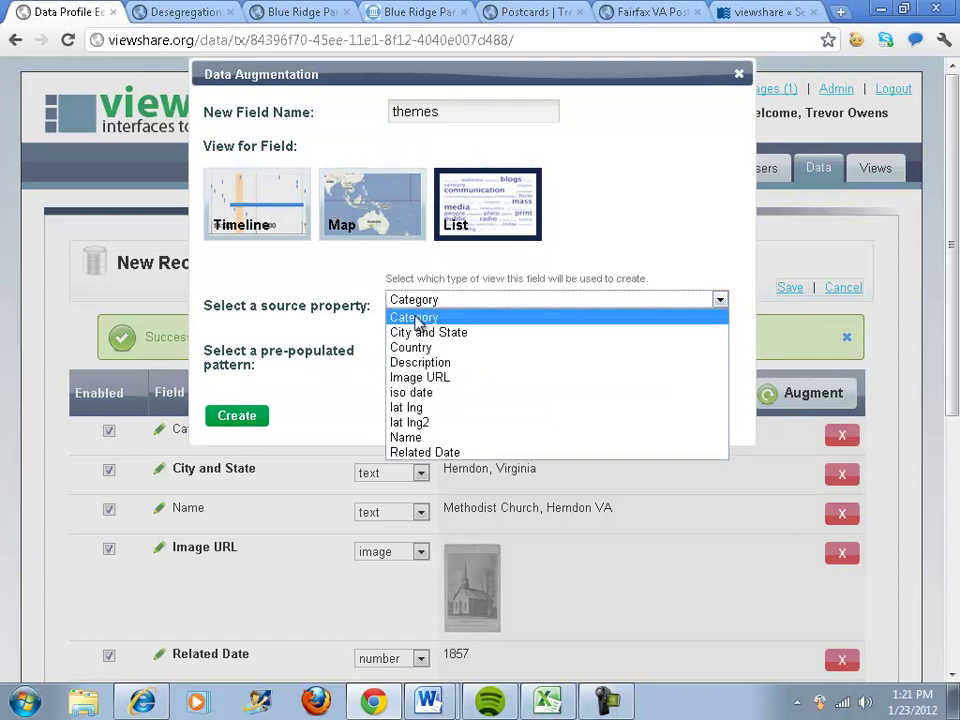
pyautogui.click(417, 318)
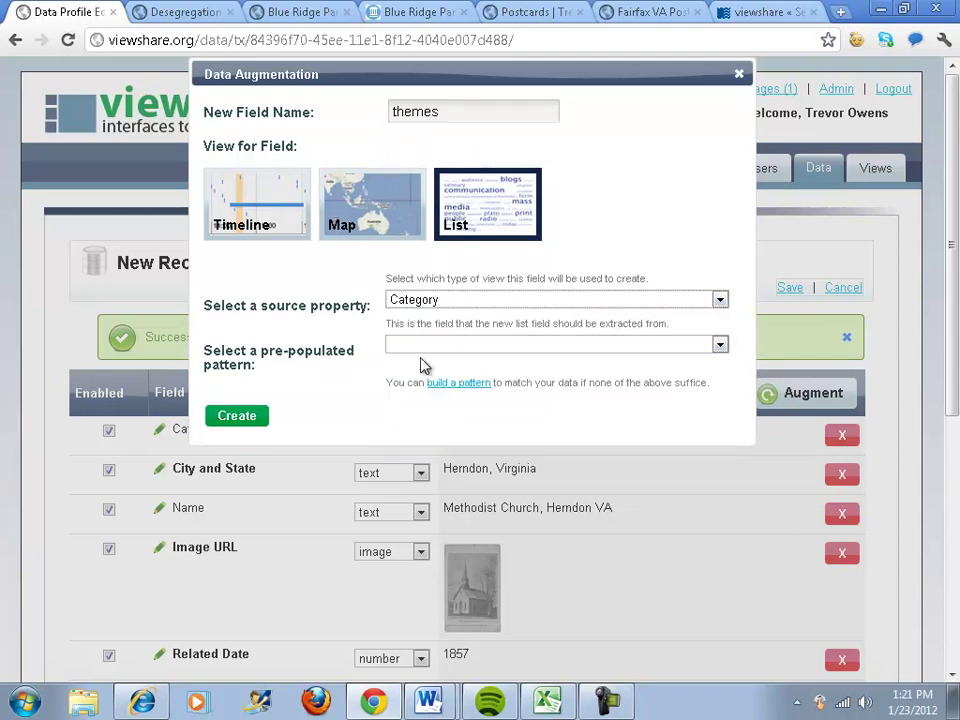
pyautogui.click(721, 344)
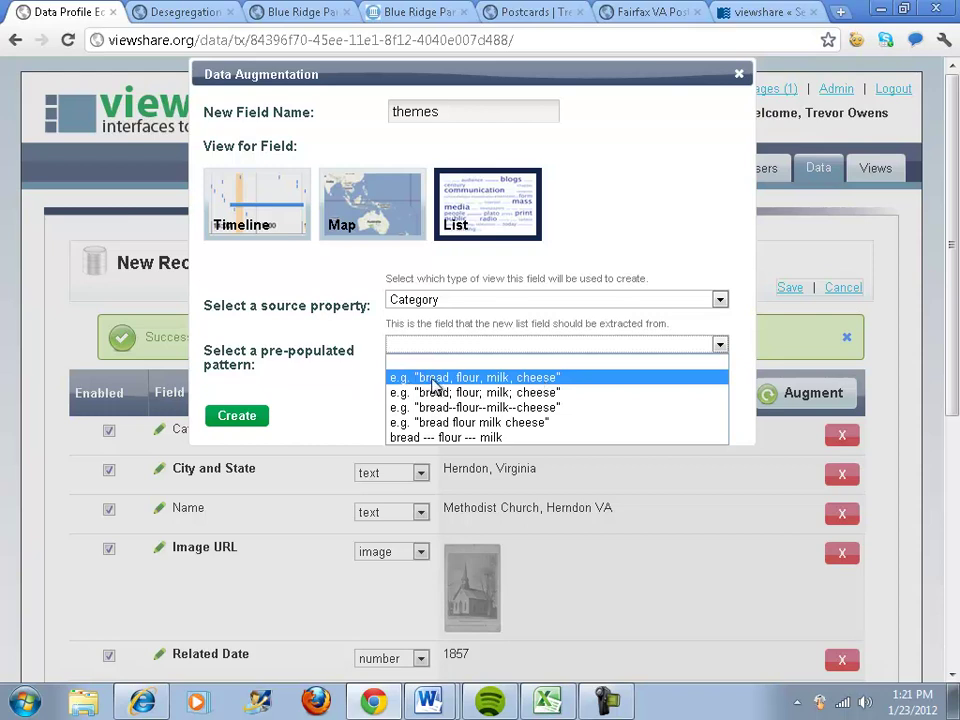
pyautogui.click(545, 379)
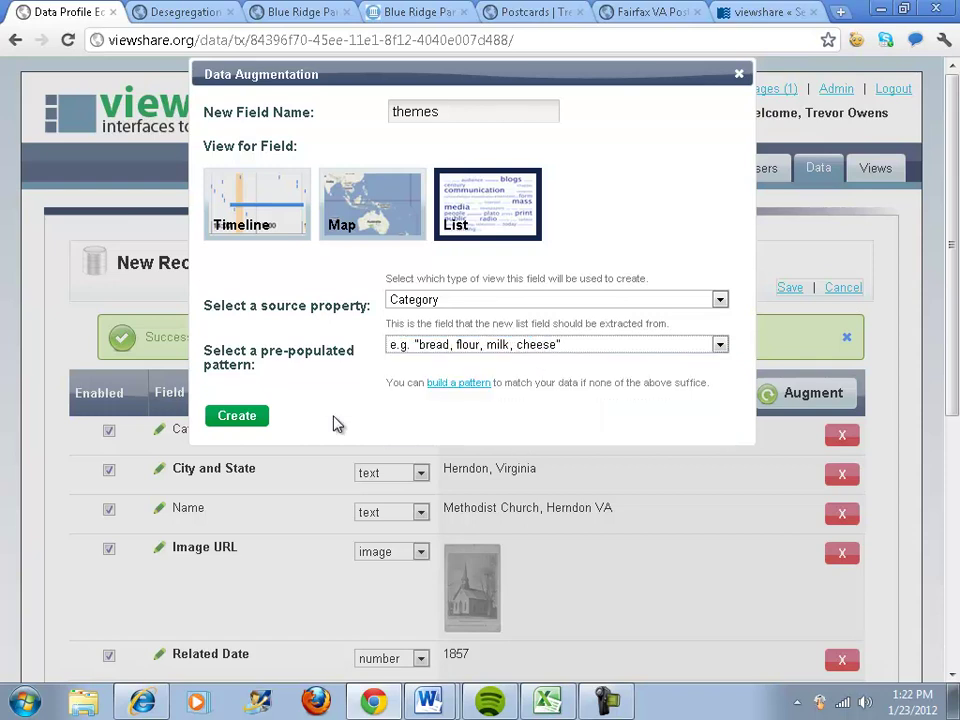
pyautogui.click(250, 418)
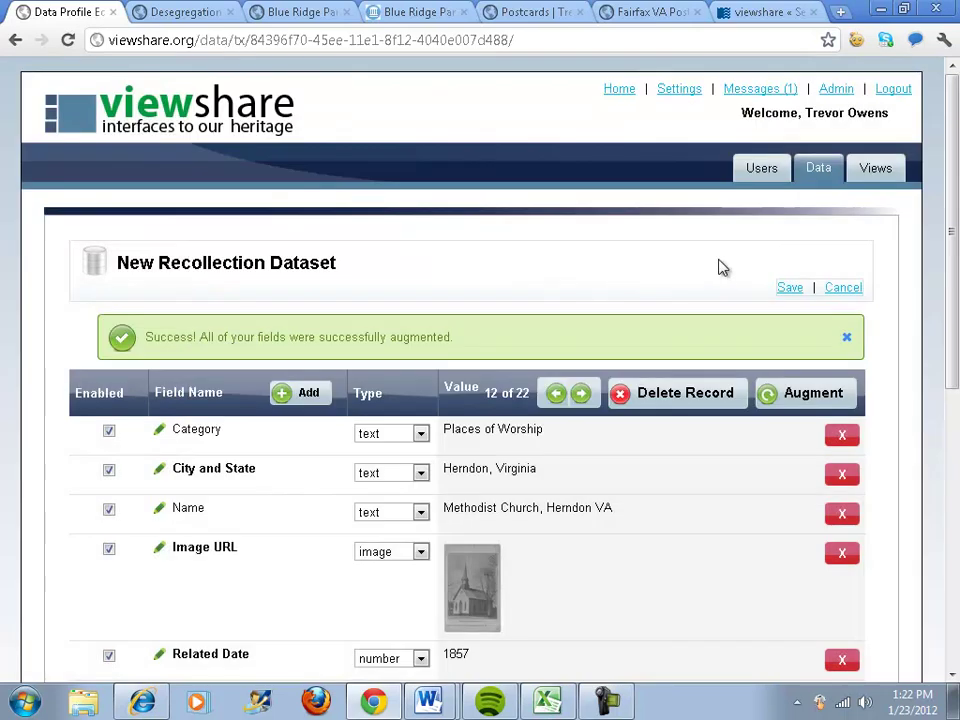
# - Augment the data set to generate the themes values and review the source notes under the lat lng2, iso date and themes fields
pyautogui.click(797, 390)
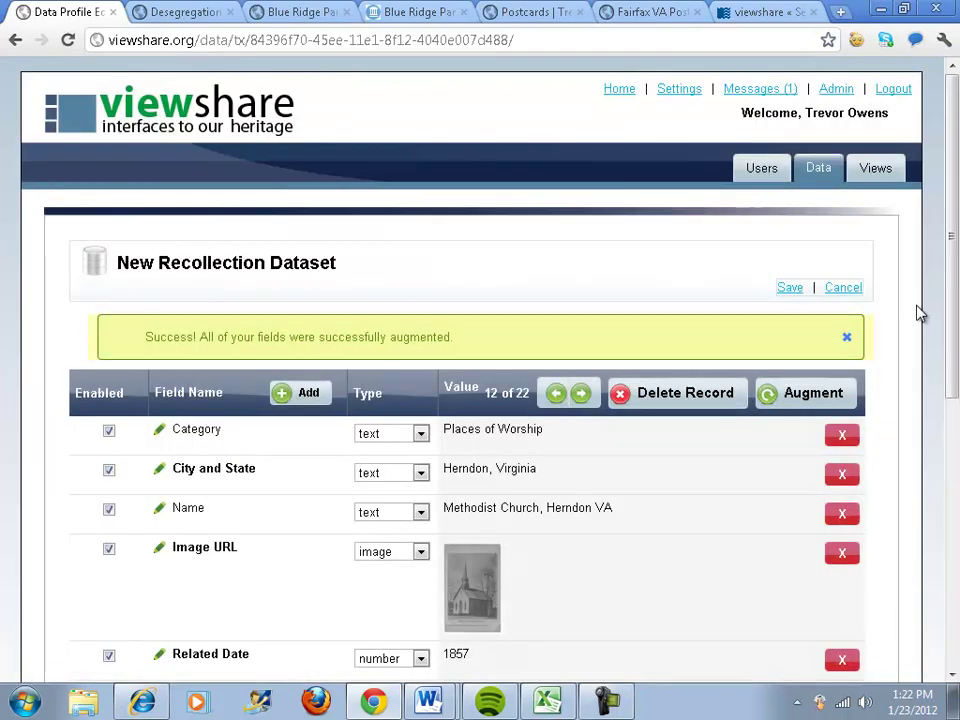
pyautogui.scroll(-5, 915, 315)
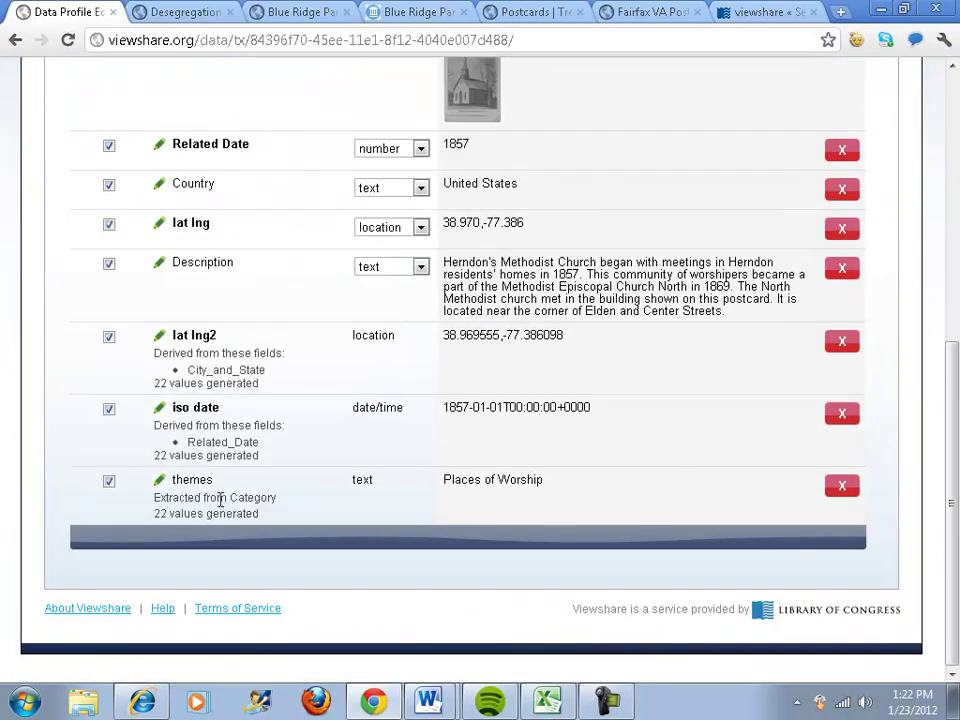
pyautogui.moveTo(158, 497); pyautogui.dragTo(279, 519)
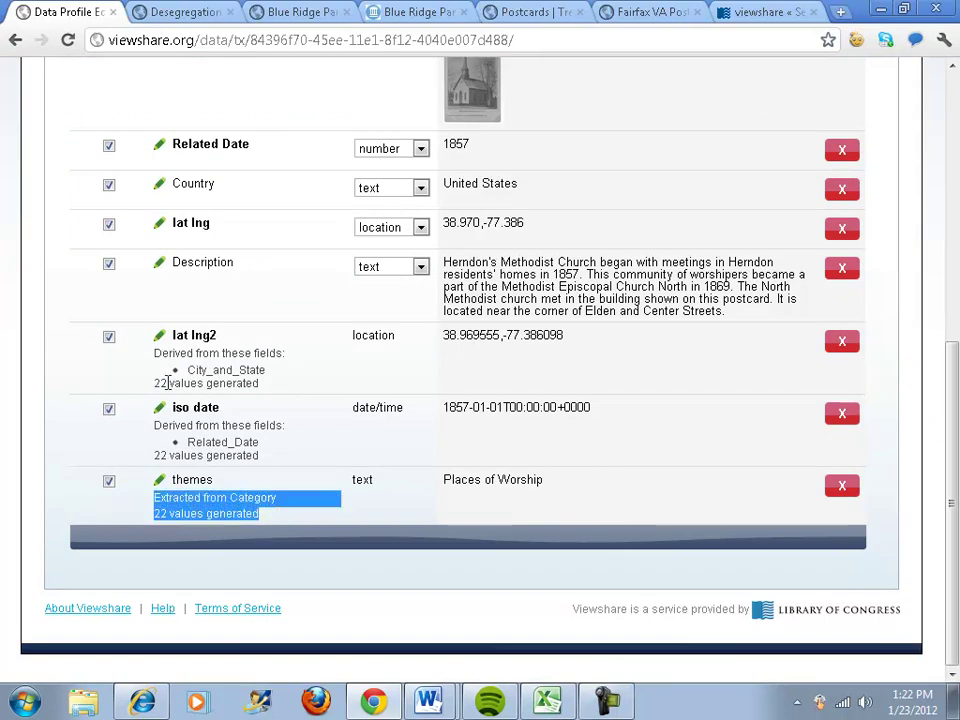
pyautogui.moveTo(146, 364)
pyautogui.mouseDown()
pyautogui.moveTo(150, 335)
pyautogui.moveTo(197, 369)
pyautogui.moveTo(252, 374)
pyautogui.moveTo(186, 367)
pyautogui.moveTo(154, 349)
pyautogui.mouseUp()
pyautogui.moveTo(281, 473); pyautogui.dragTo(155, 420)
pyautogui.moveTo(268, 503); pyautogui.dragTo(153, 497)
# - Save the data set as public with the title Fairfax Postcards and the description "More text here"
pyautogui.scroll(5, 463, 413)
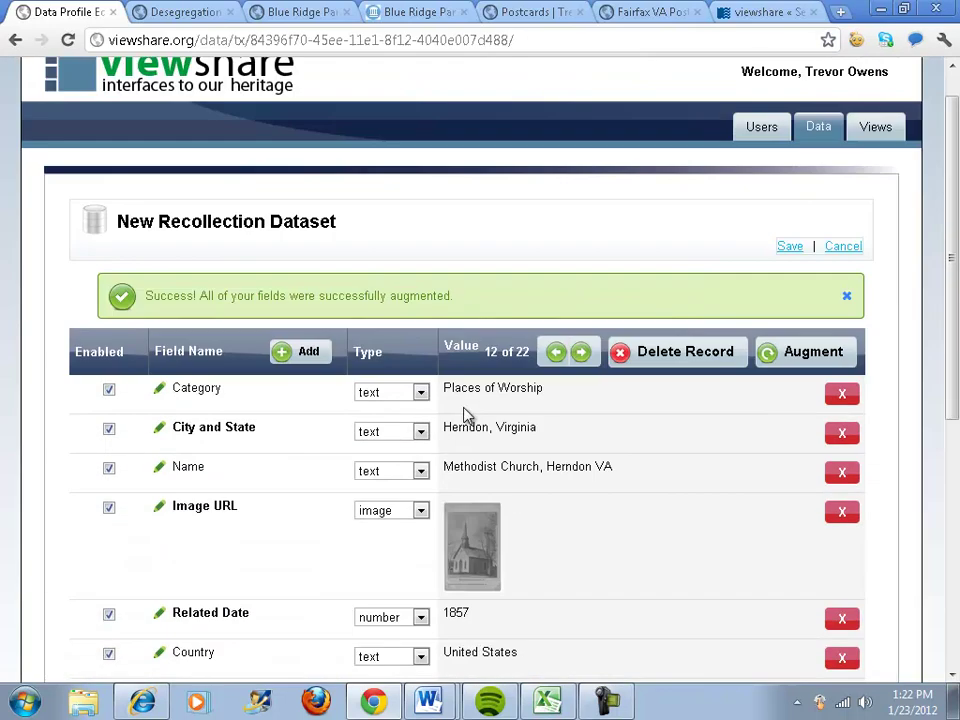
pyautogui.click(789, 247)
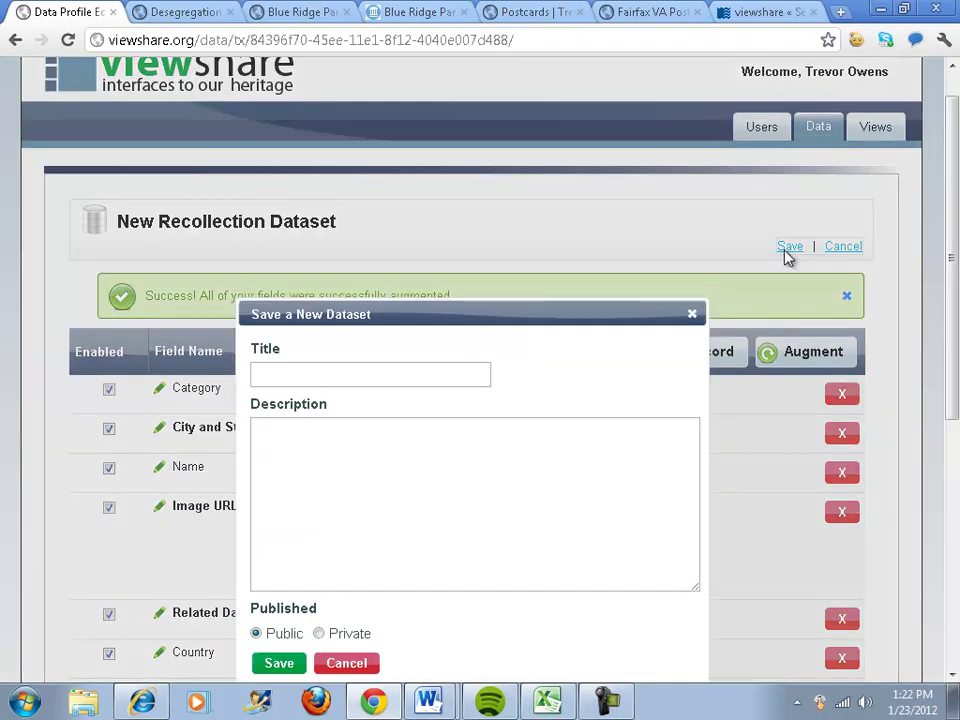
pyautogui.moveTo(574, 311); pyautogui.dragTo(551, 225)
pyautogui.click(563, 346)
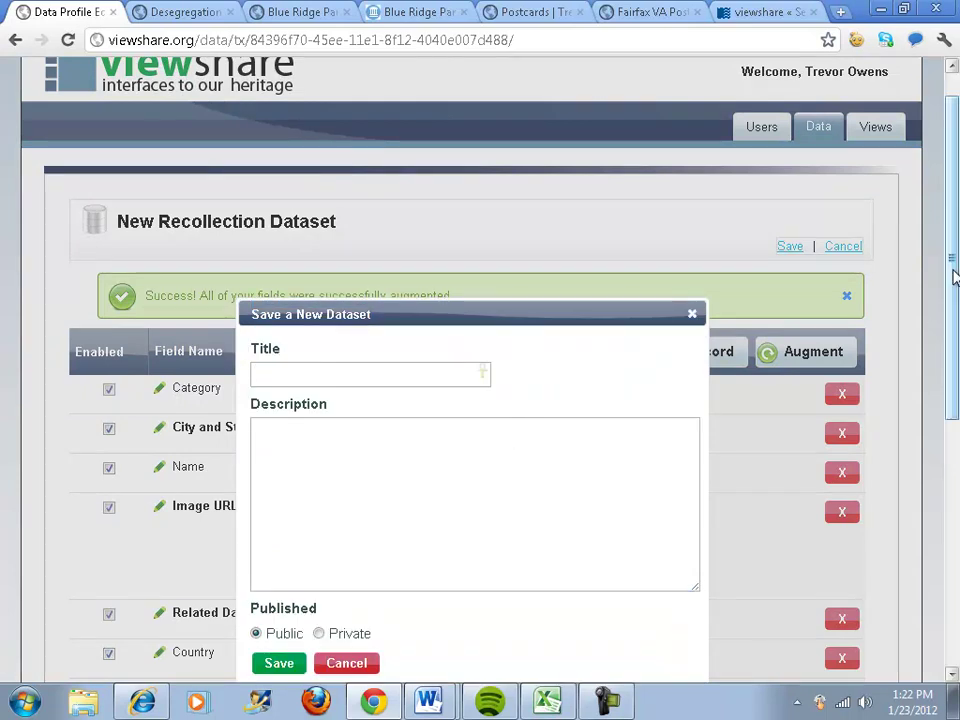
pyautogui.scroll(-2, 953, 270)
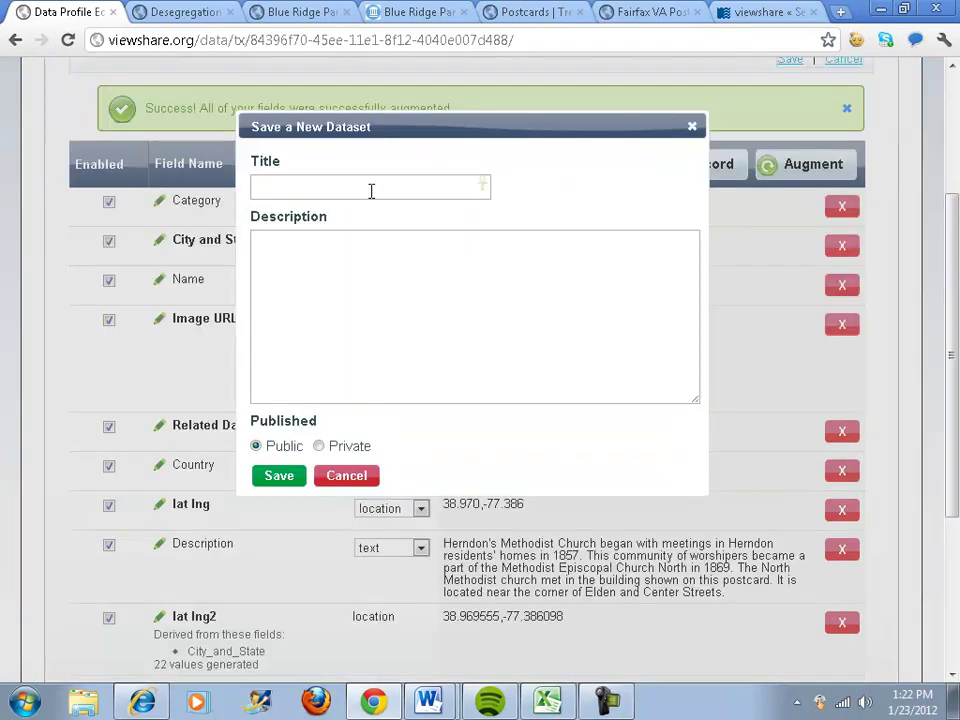
pyautogui.write('irfax Postcards')
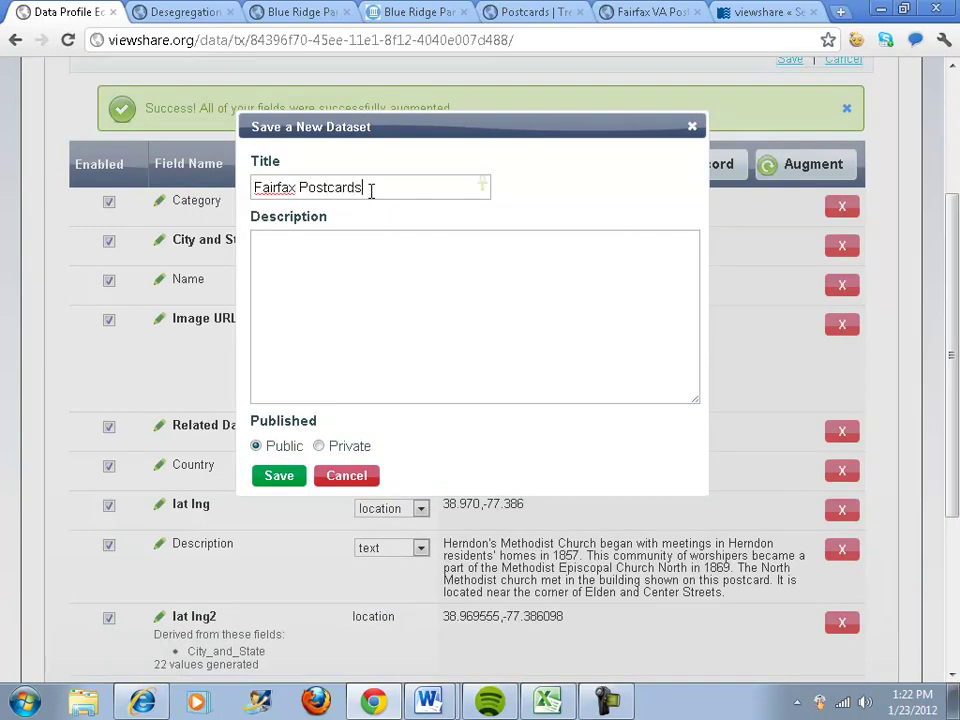
pyautogui.press('Tab')
pyautogui.write('More text here')
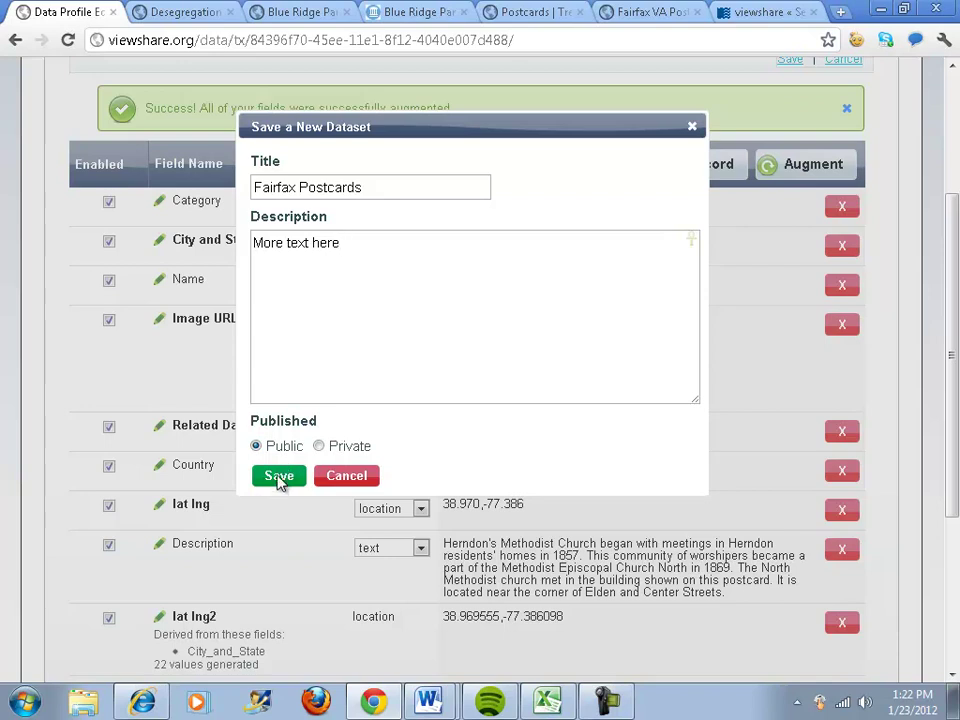
pyautogui.click(279, 477)
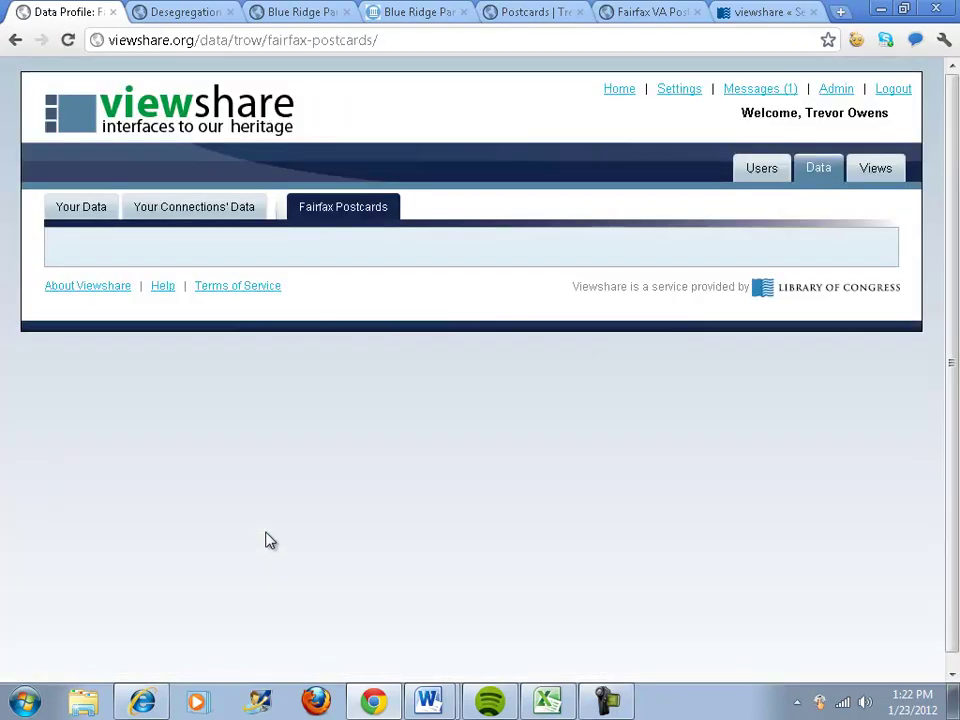
# - Look over the canvas layouts offered for building a data view from the Fairfax Postcards data set
pyautogui.moveTo(948, 177); pyautogui.dragTo(955, 249)
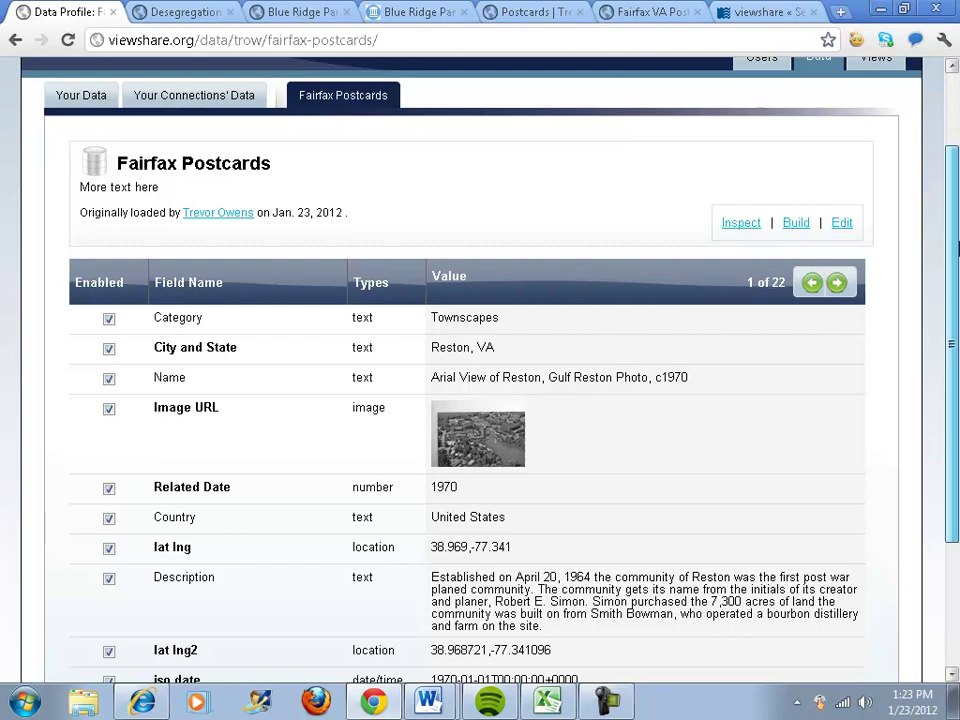
pyautogui.click(796, 226)
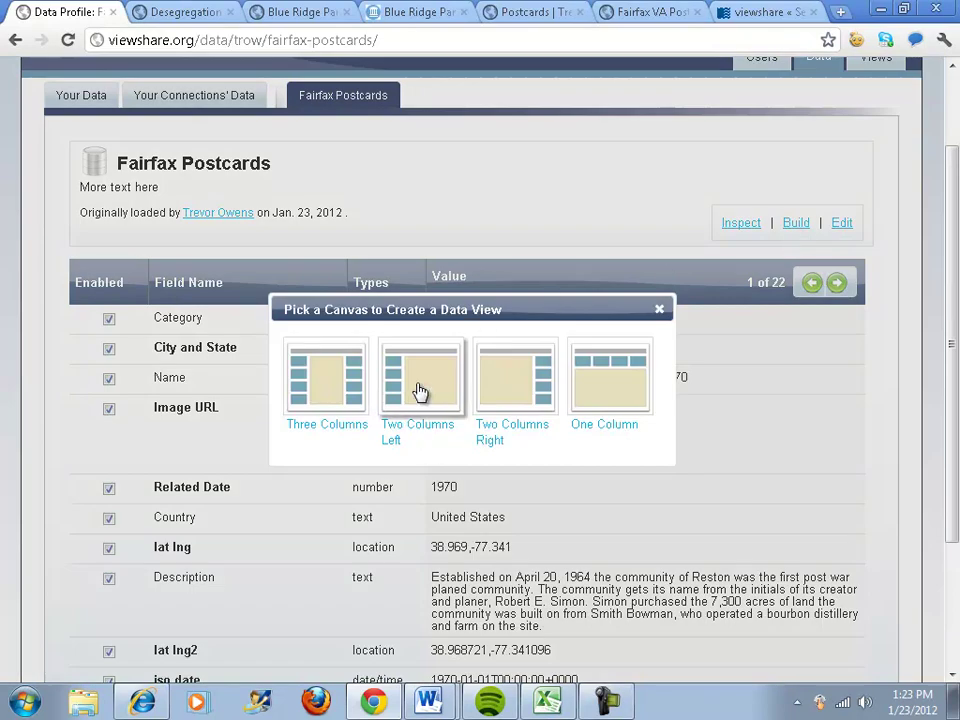
pyautogui.click(659, 309)
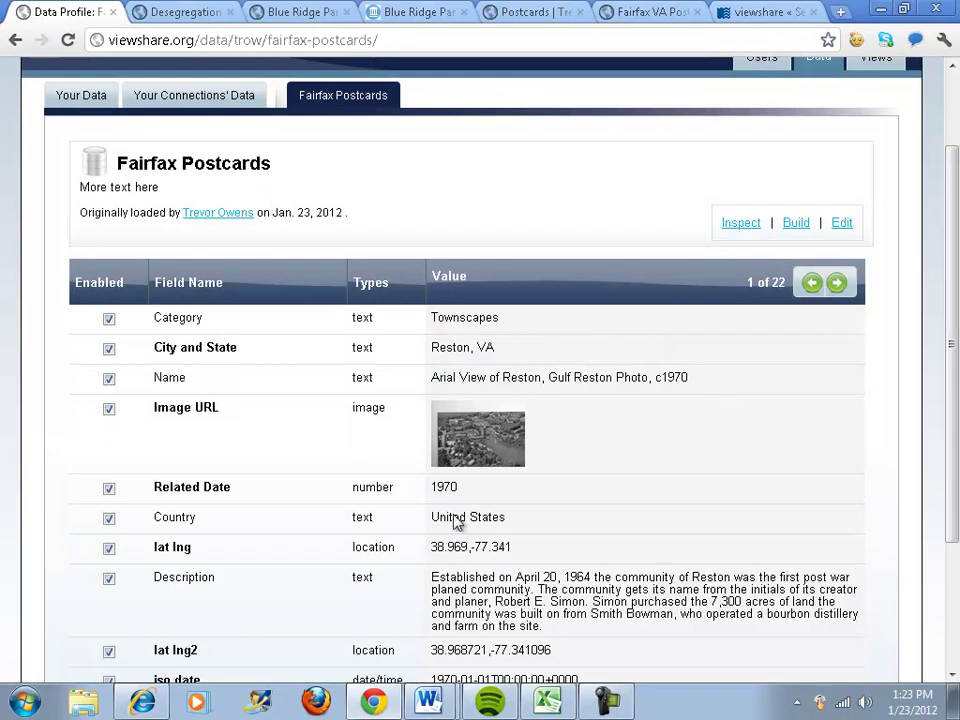
# - Start building a data view from the Fairfax Postcards data set on the Two Columns Left canvas
pyautogui.scroll(-1, 600, 480)
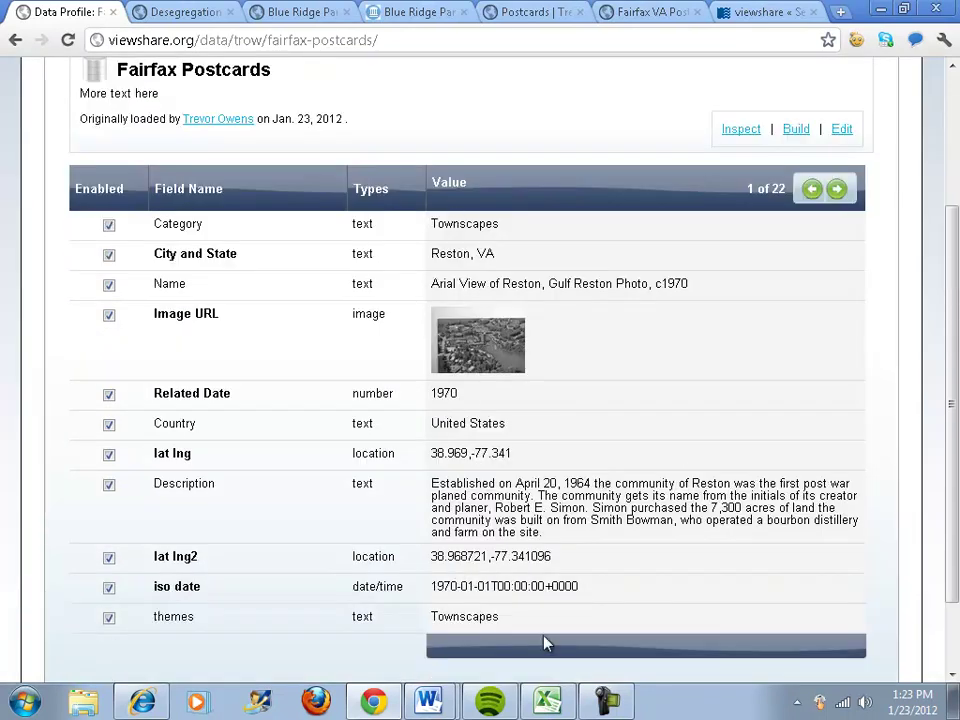
pyautogui.scroll(1, 758, 600)
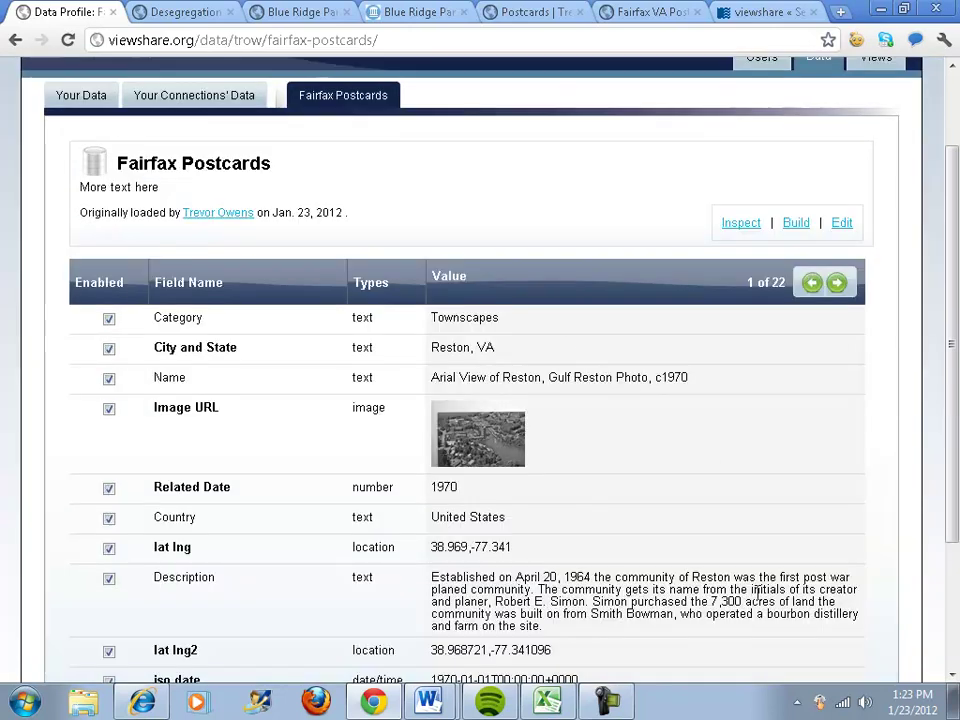
pyautogui.click(798, 224)
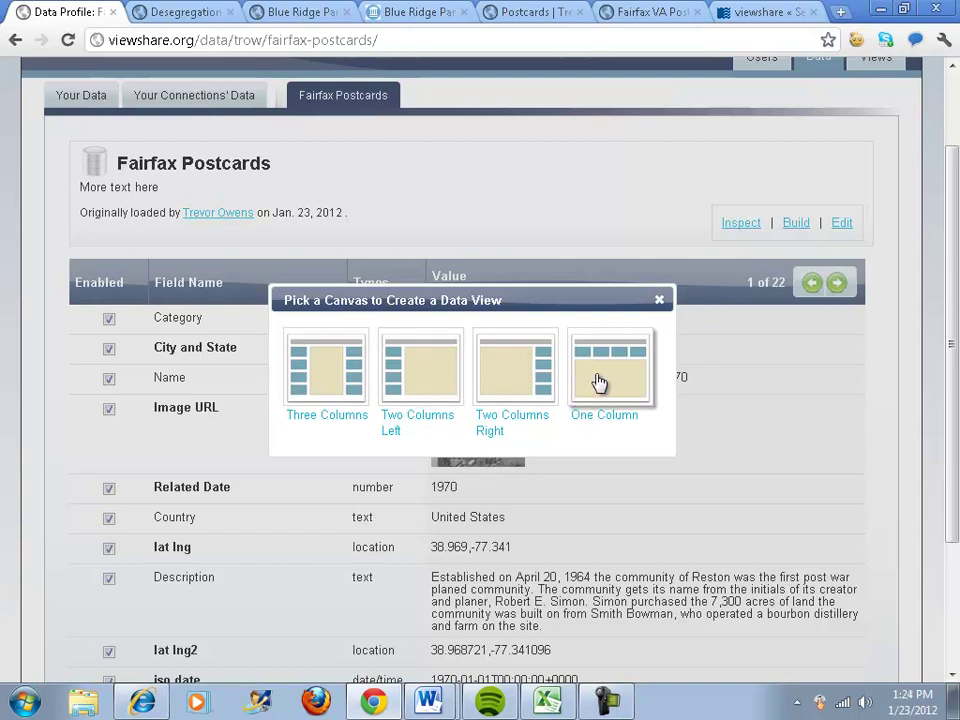
pyautogui.click(409, 377)
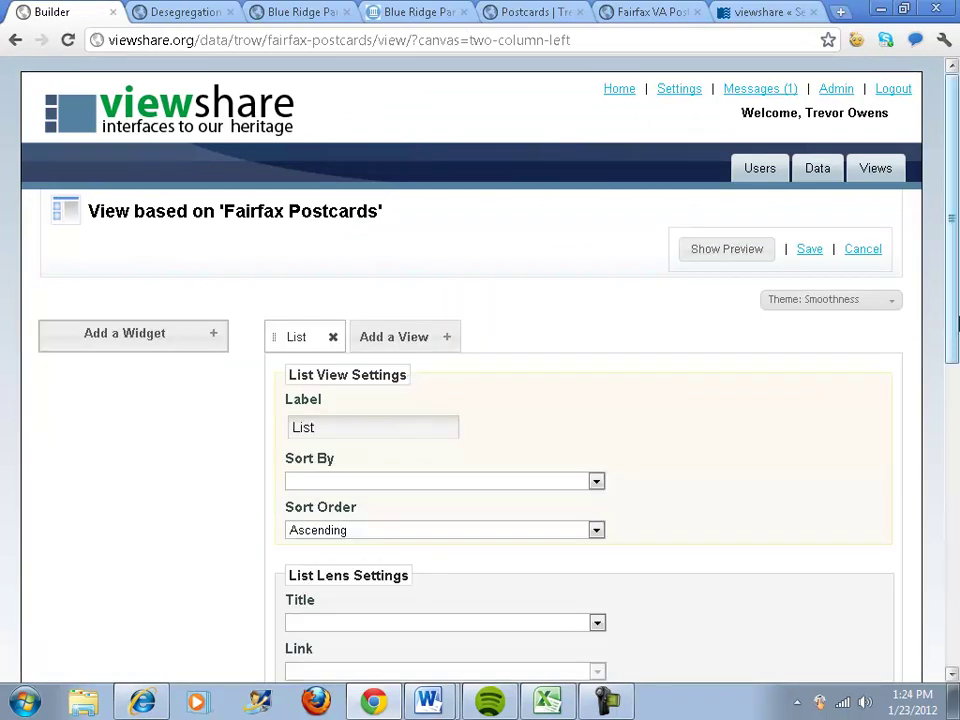
# - Review the default list view's settings and properties, and preview the postcard list before returning to the builder
pyautogui.moveTo(955, 318); pyautogui.dragTo(940, 596)
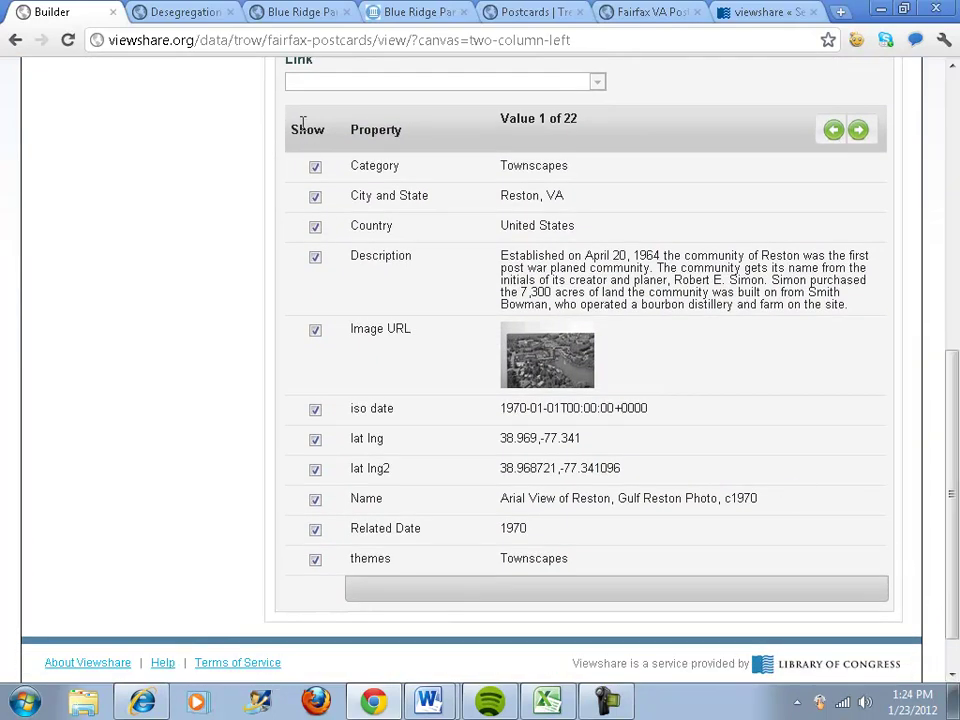
pyautogui.moveTo(948, 428); pyautogui.dragTo(912, 224)
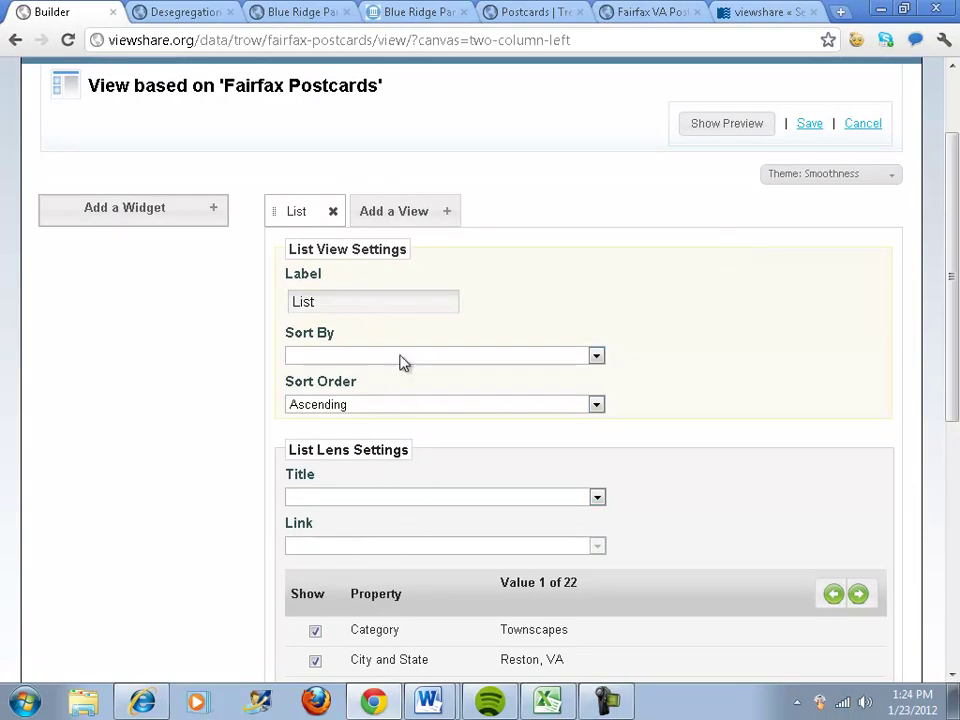
pyautogui.scroll(3, 668, 332)
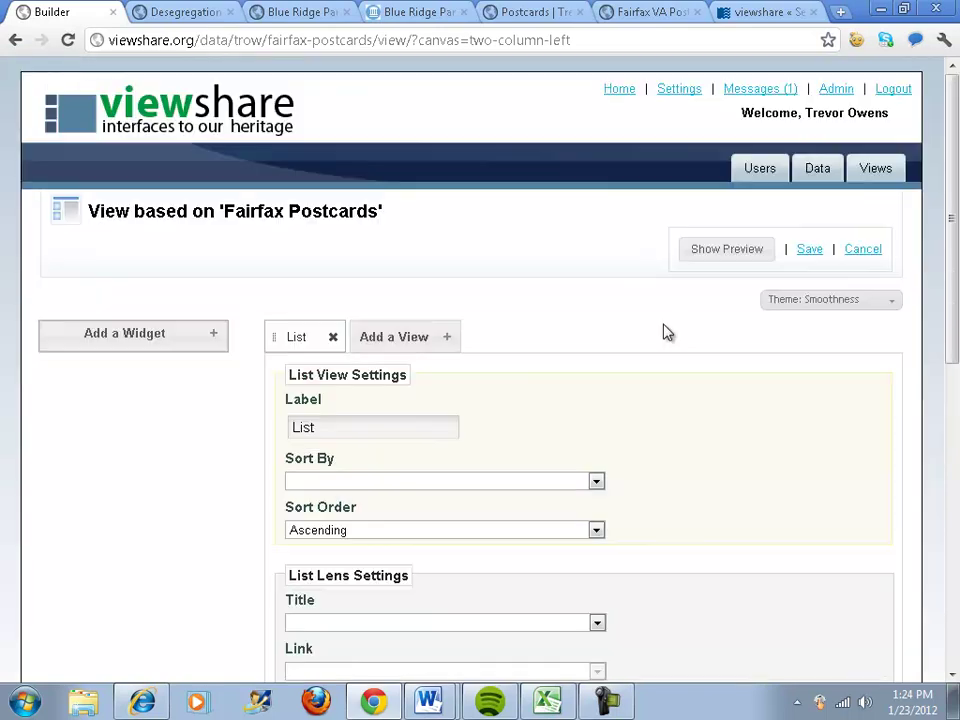
pyautogui.click(722, 250)
pyautogui.scroll(-2, 756, 390)
pyautogui.scroll(2, 756, 390)
pyautogui.click(706, 258)
pyautogui.click(707, 258)
pyautogui.click(710, 258)
pyautogui.click(709, 258)
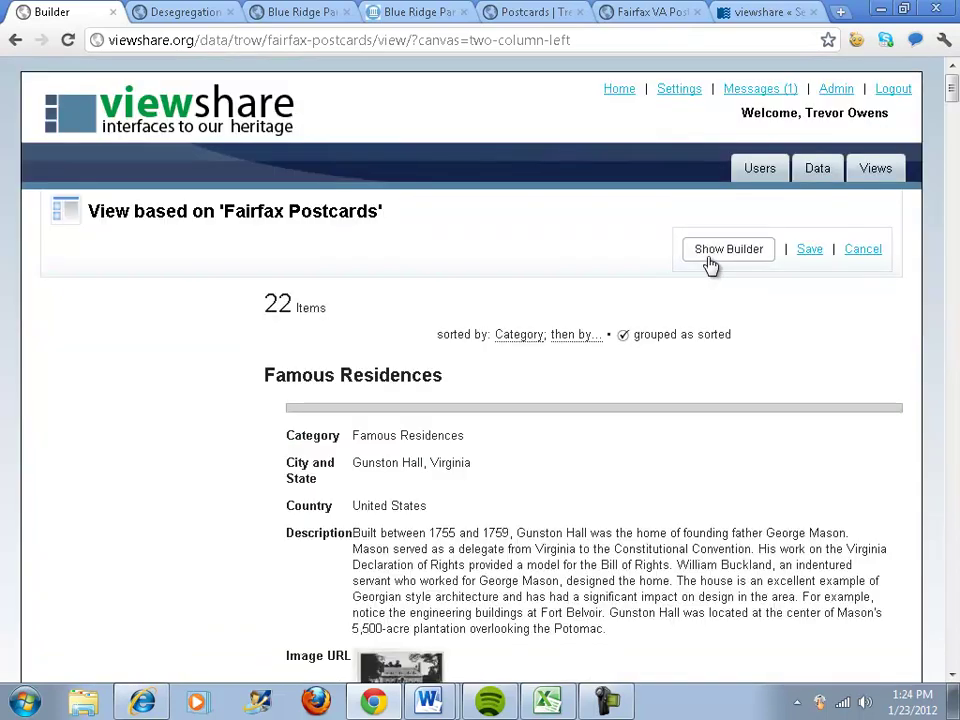
pyautogui.scroll(-5, 947, 146)
pyautogui.scroll(5, 947, 146)
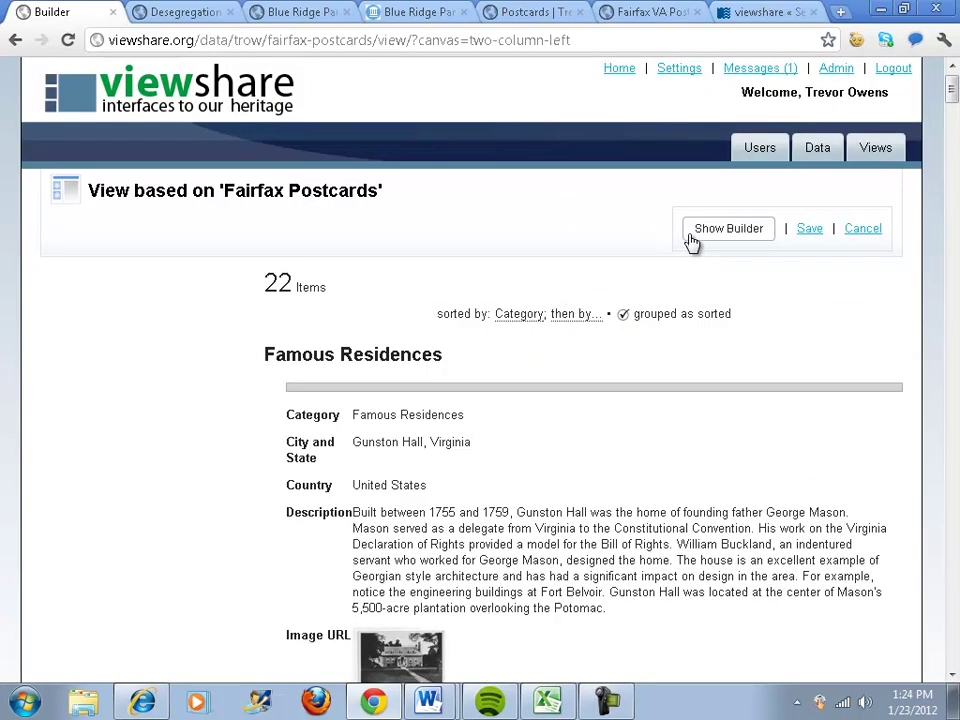
pyautogui.scroll(-5, 948, 133)
pyautogui.scroll(5, 950, 133)
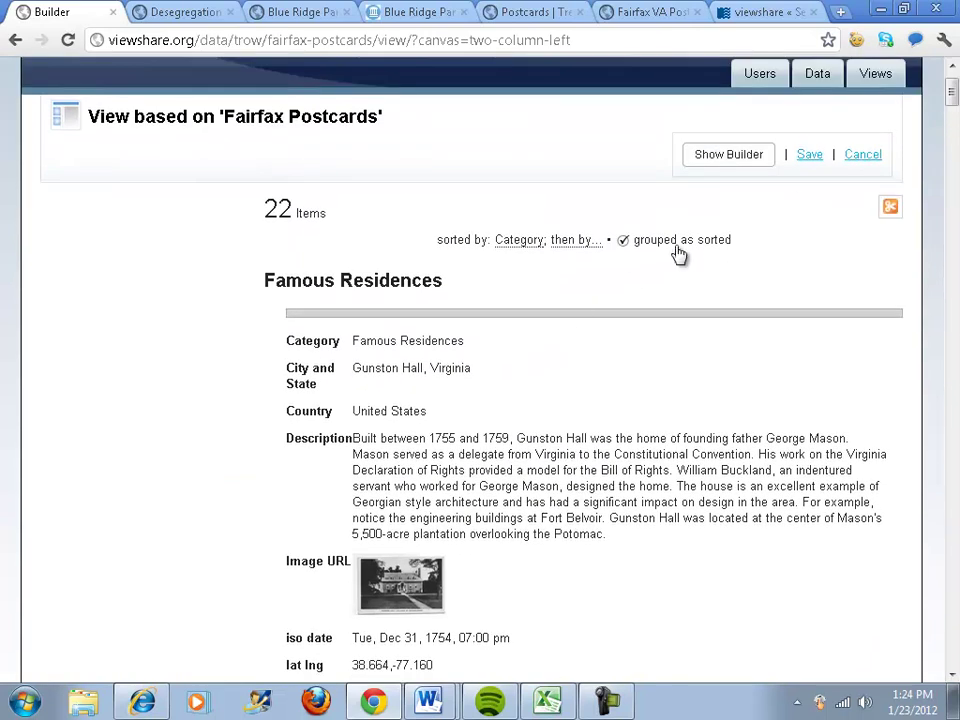
pyautogui.click(717, 160)
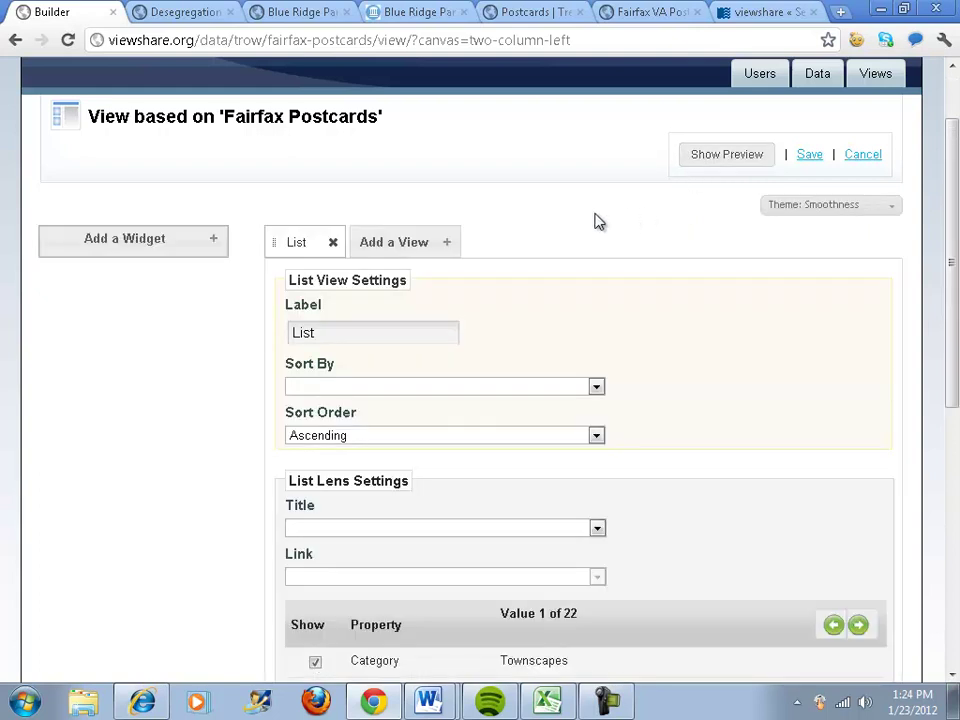
# - Add a Map view that takes its latitude and longitude from the lat lng field
pyautogui.moveTo(955, 243); pyautogui.dragTo(951, 277)
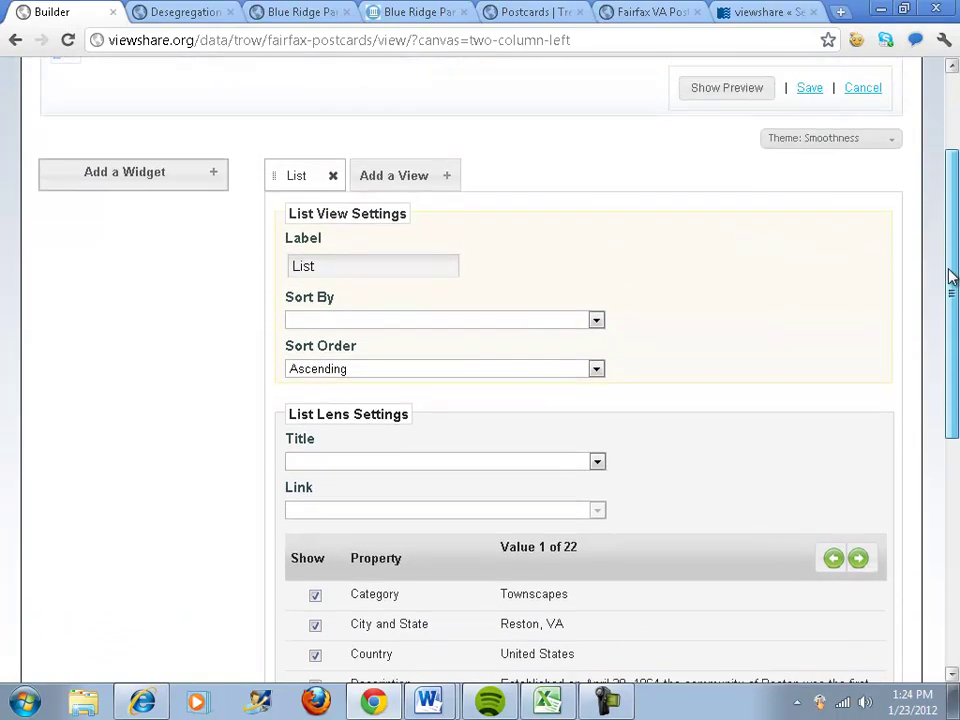
pyautogui.click(391, 185)
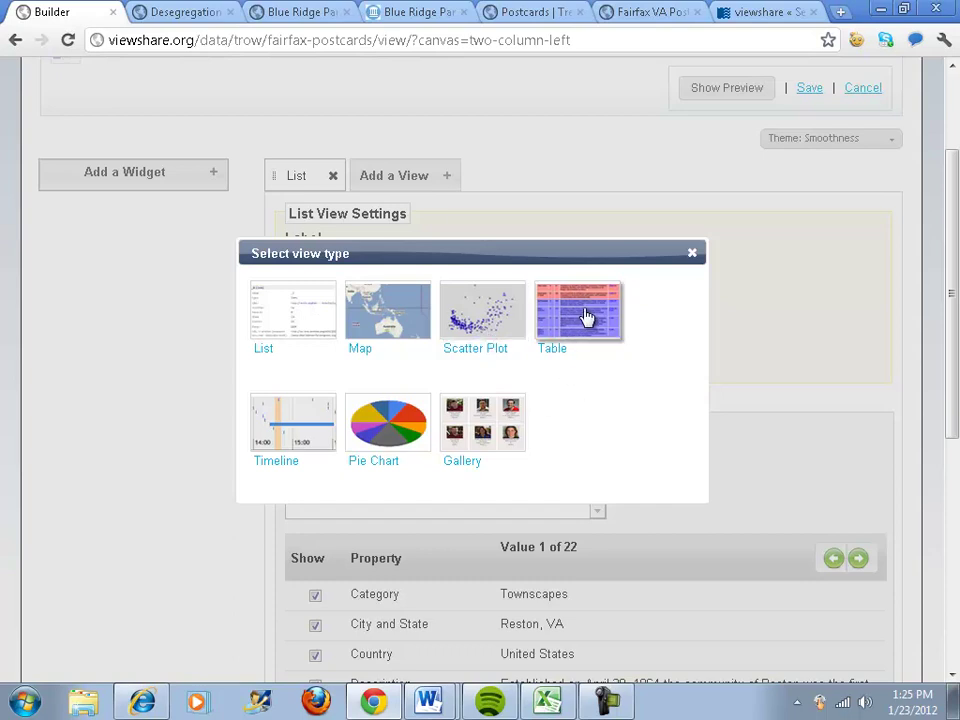
pyautogui.click(381, 336)
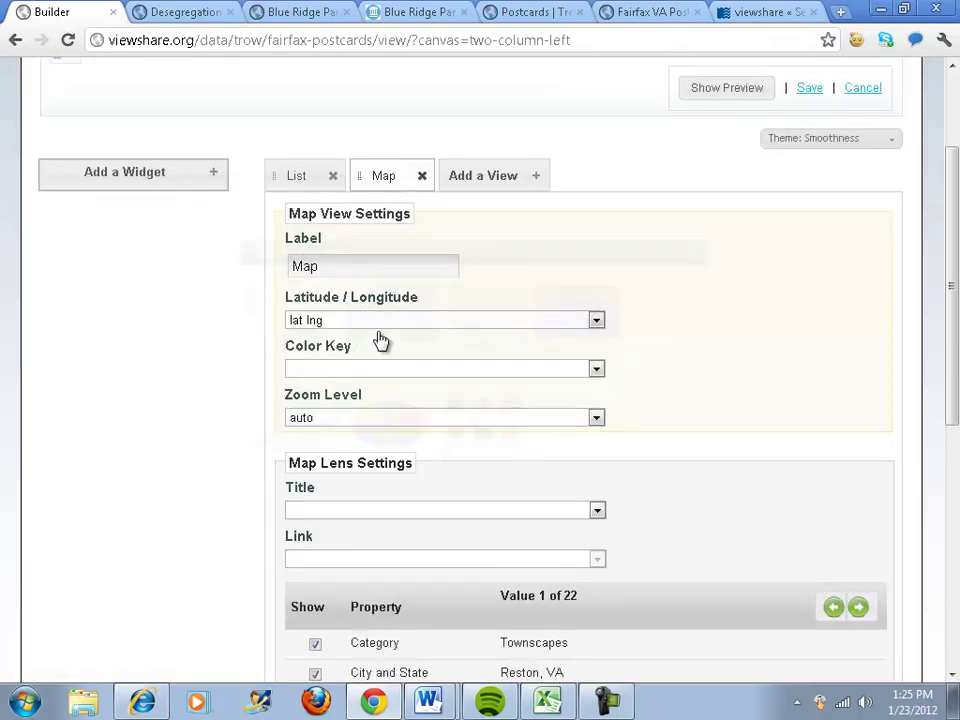
pyautogui.click(302, 322)
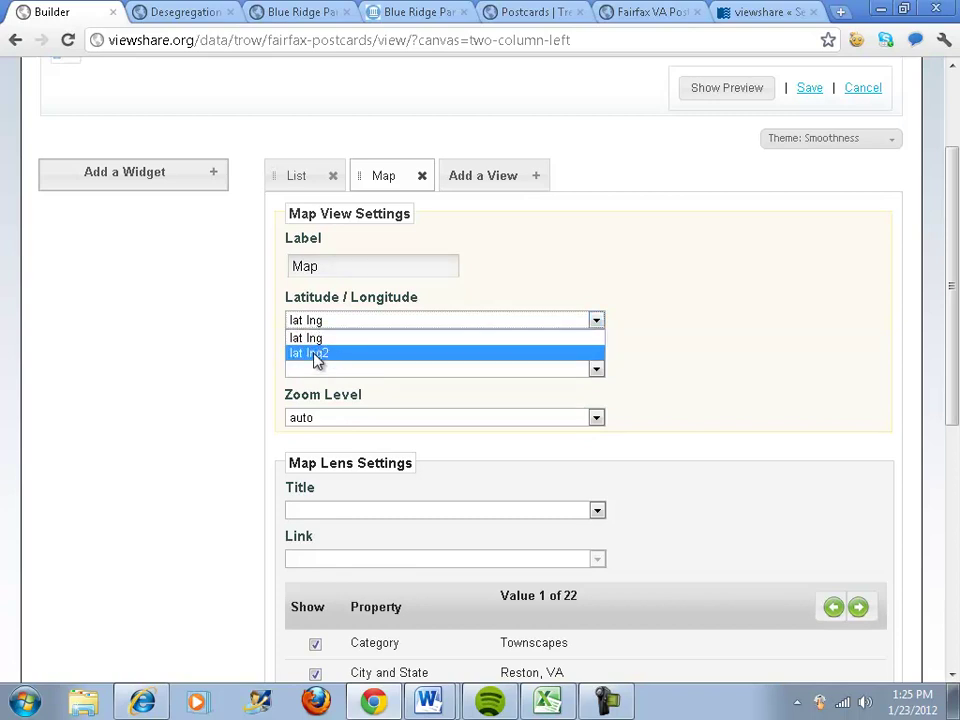
pyautogui.click(305, 338)
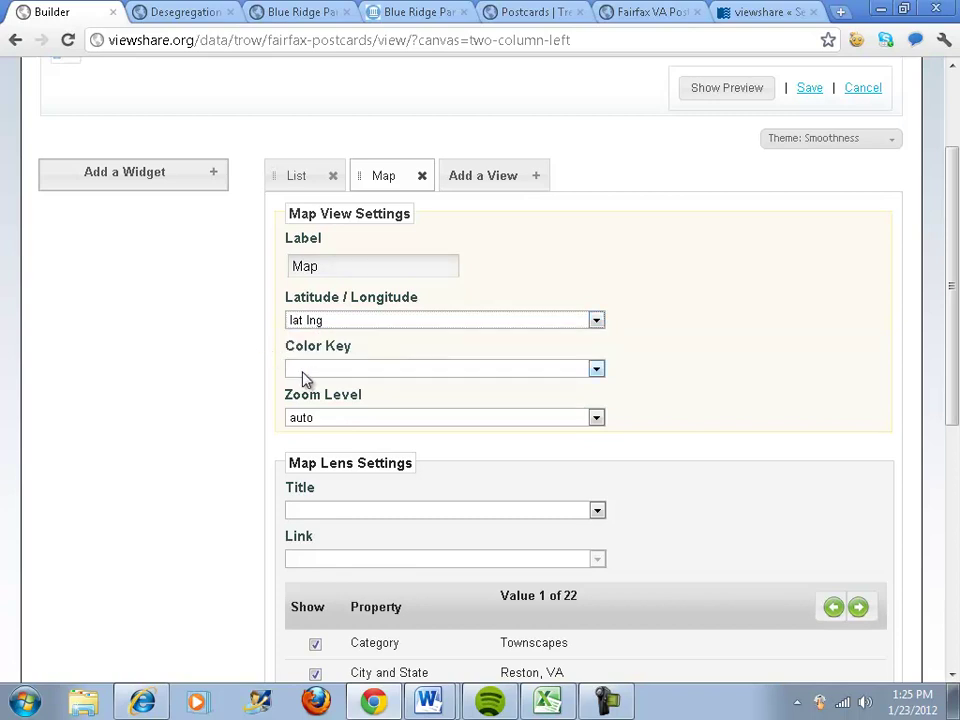
# - Set the map view's color key to themes and its lens title to Name
pyautogui.click(305, 372)
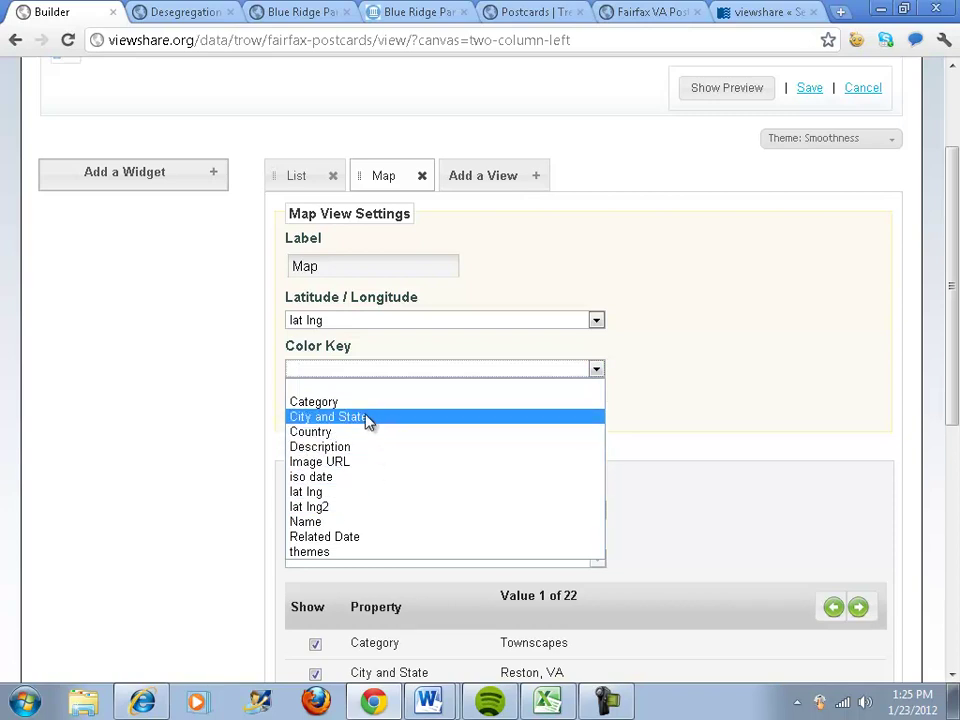
pyautogui.click(347, 551)
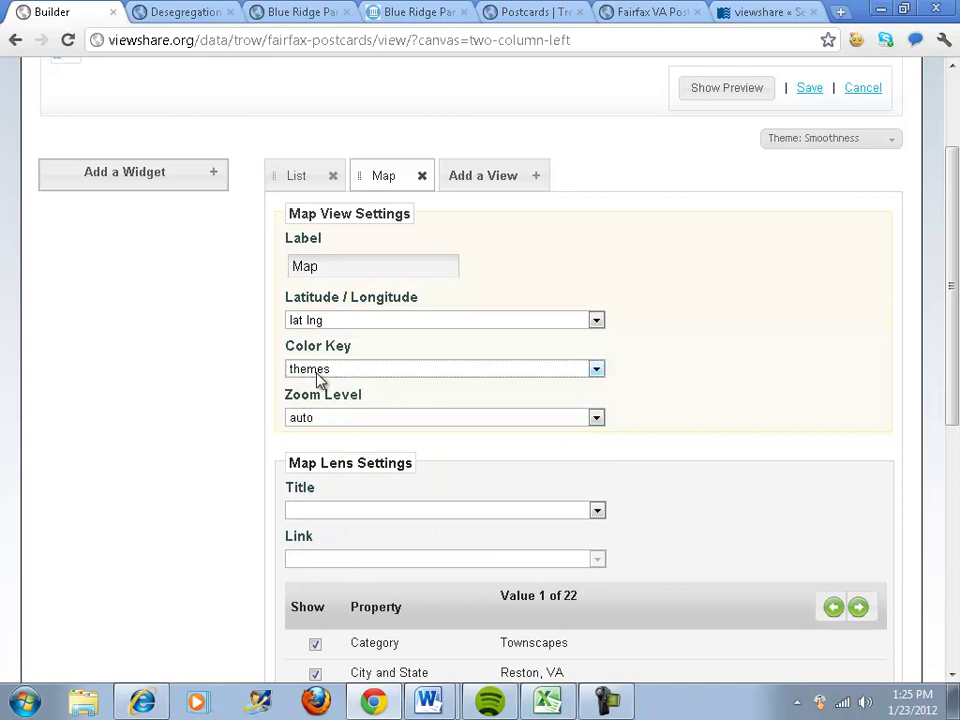
pyautogui.click(322, 517)
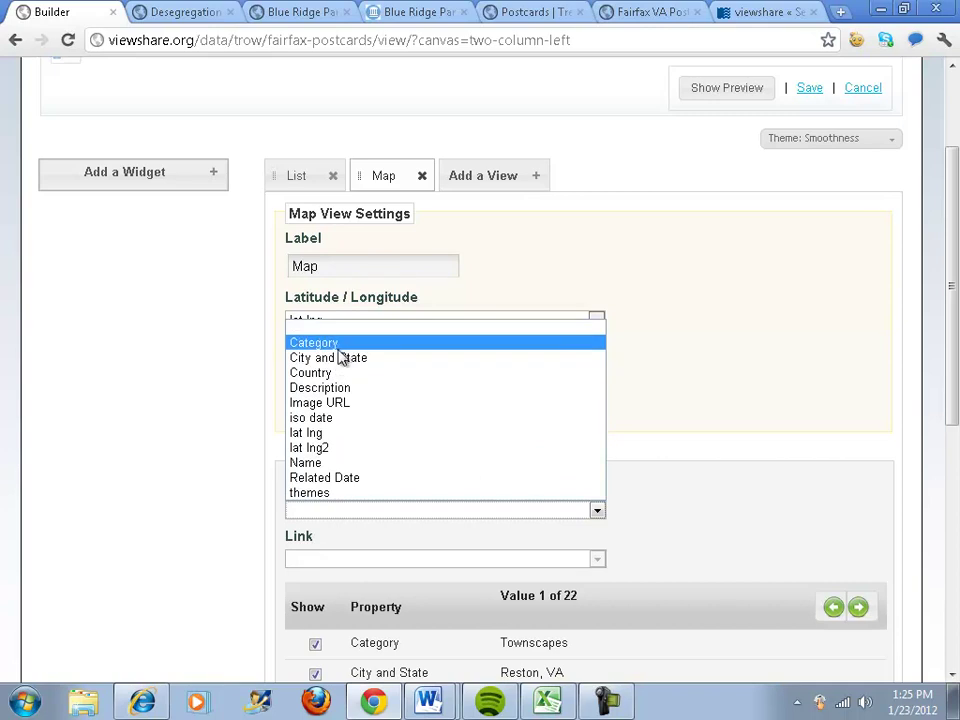
pyautogui.click(327, 465)
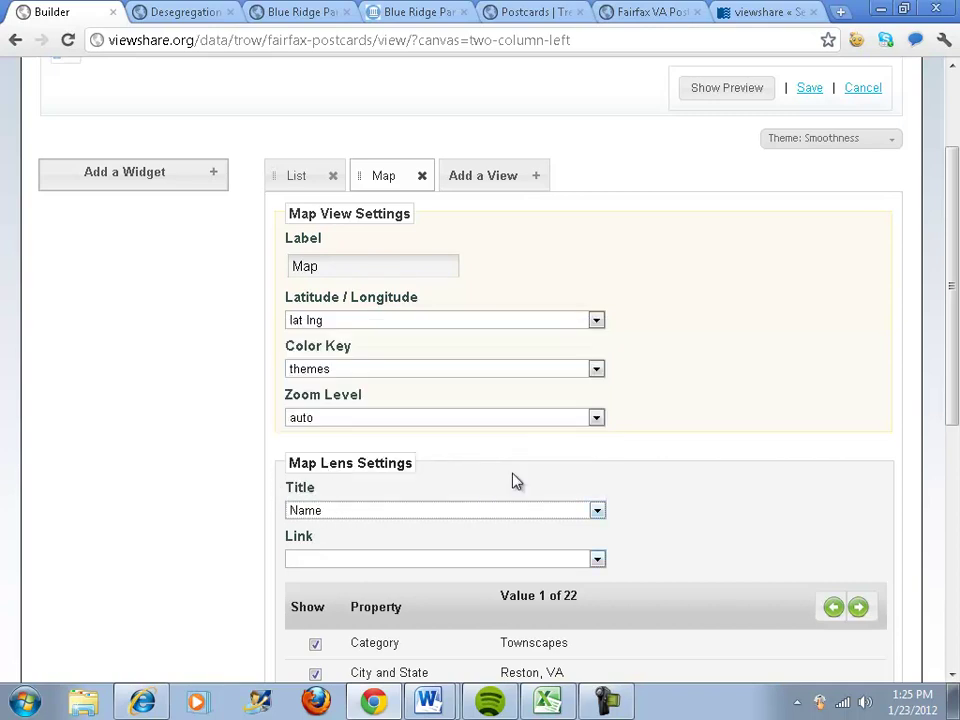
# - Preview the map view, inspect the Seven Corners Market marker's details and return to the builder
pyautogui.click(703, 80)
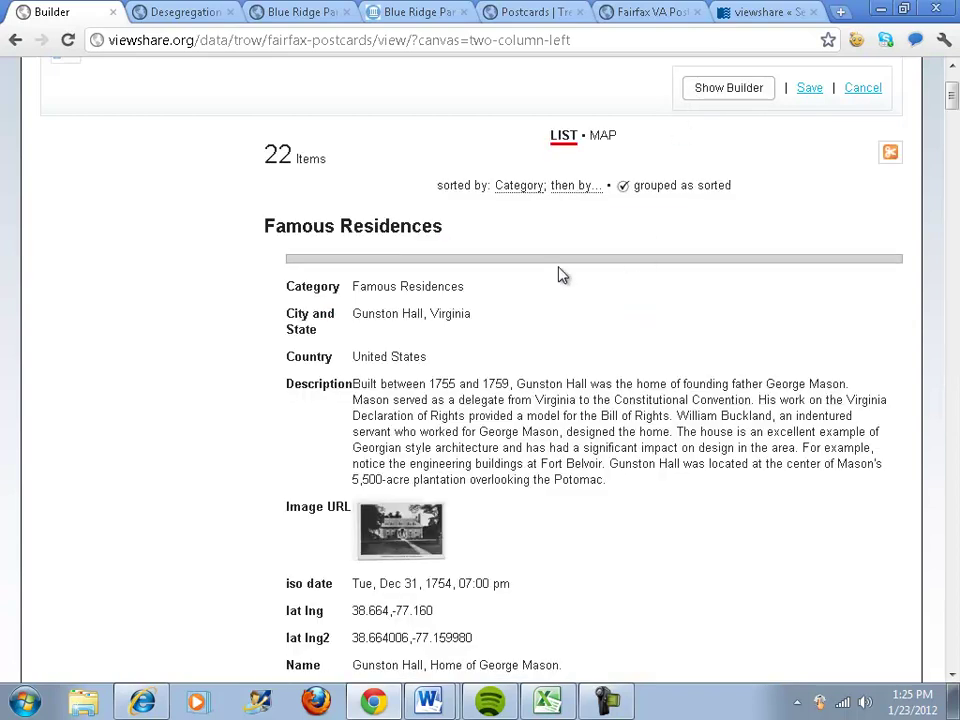
pyautogui.click(605, 136)
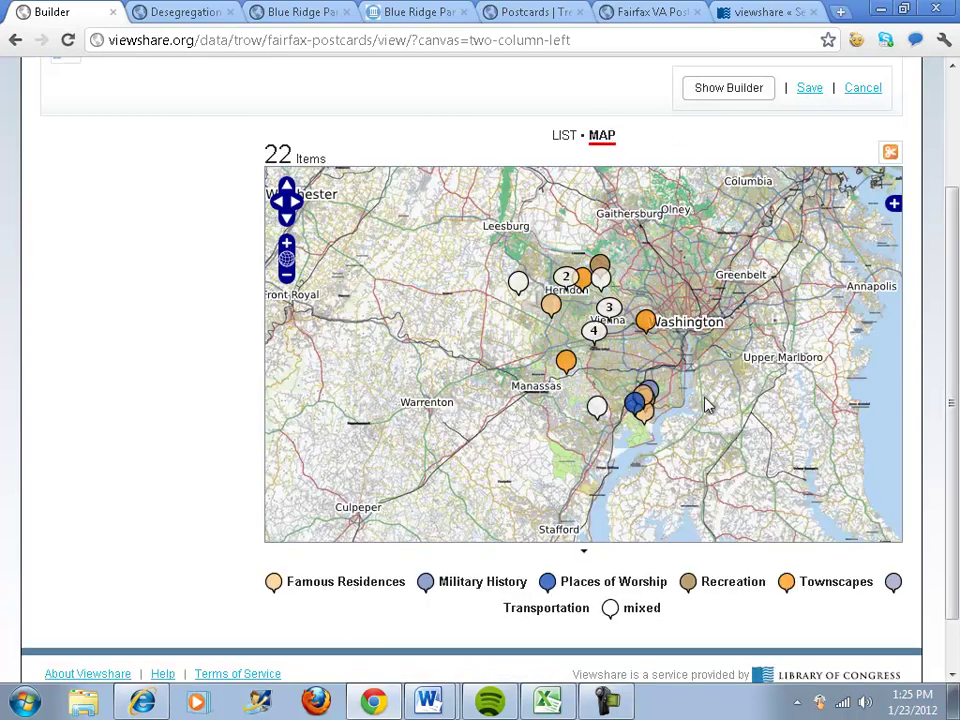
pyautogui.moveTo(677, 435); pyautogui.dragTo(630, 437)
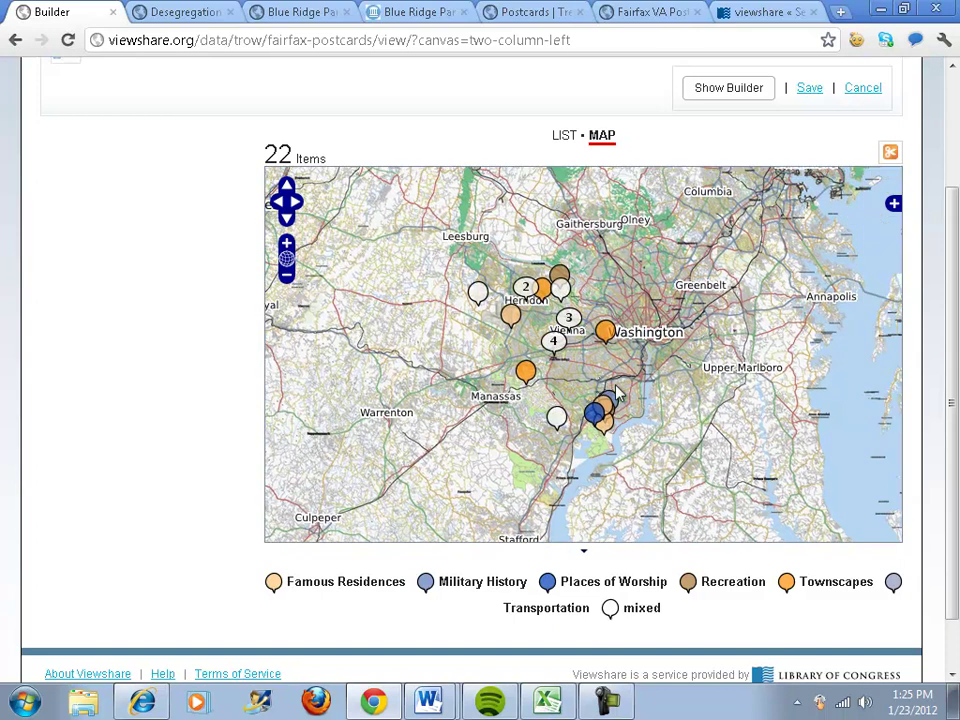
pyautogui.click(604, 332)
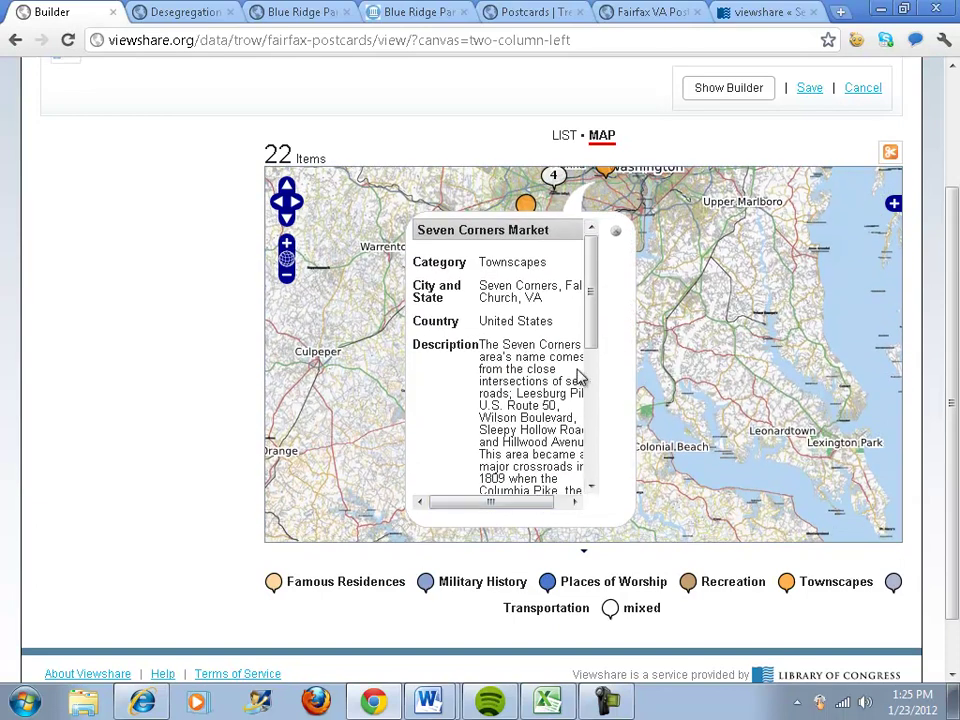
pyautogui.moveTo(588, 282); pyautogui.dragTo(568, 268)
pyautogui.click(617, 233)
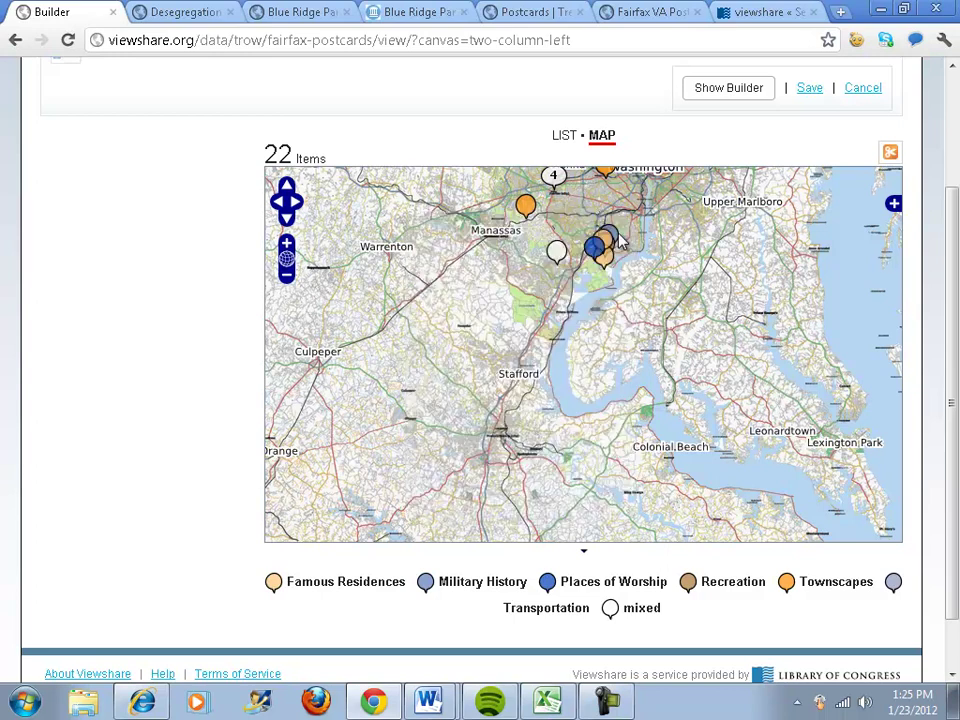
pyautogui.click(735, 91)
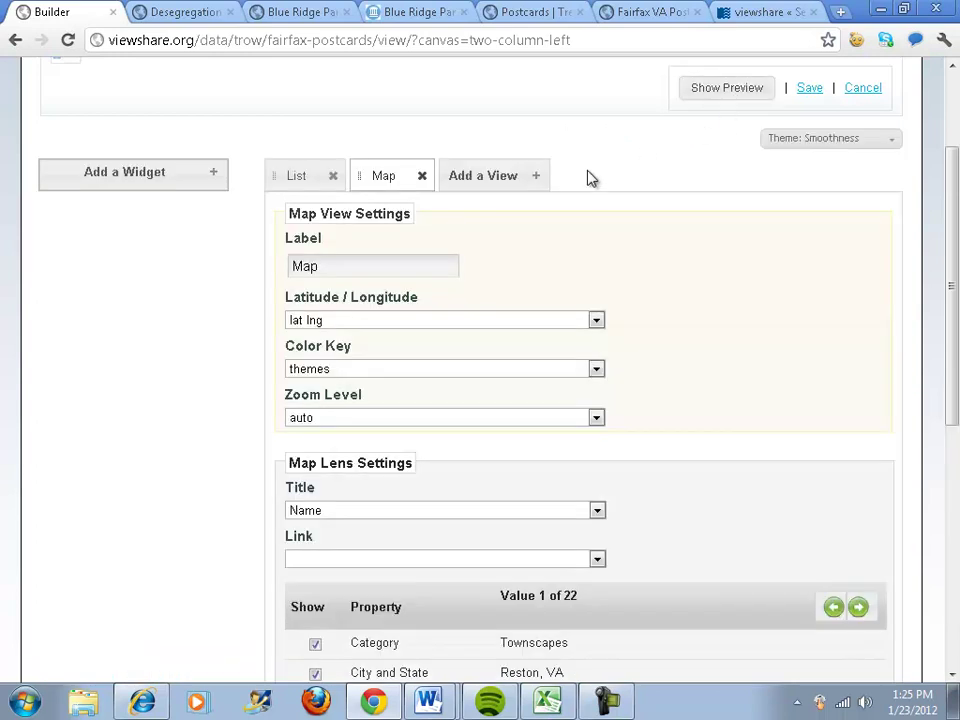
# - Hide the Category, City and State, Country, Description, iso date, lat lng, lat lng2 and Name properties in the map lens
pyautogui.scroll(-5, 594, 294)
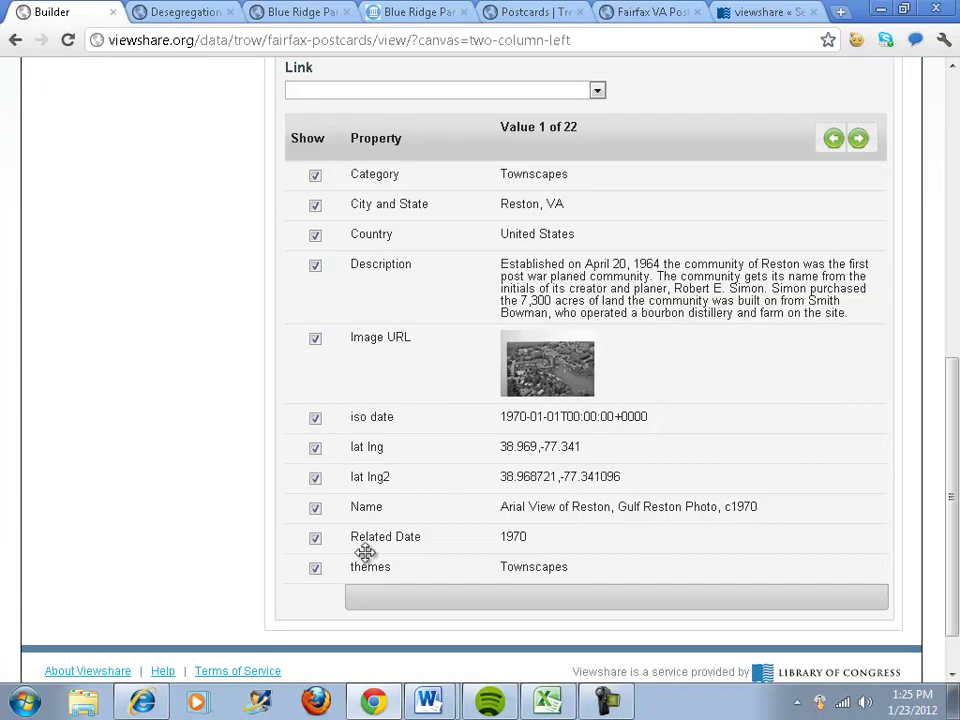
pyautogui.click(315, 420)
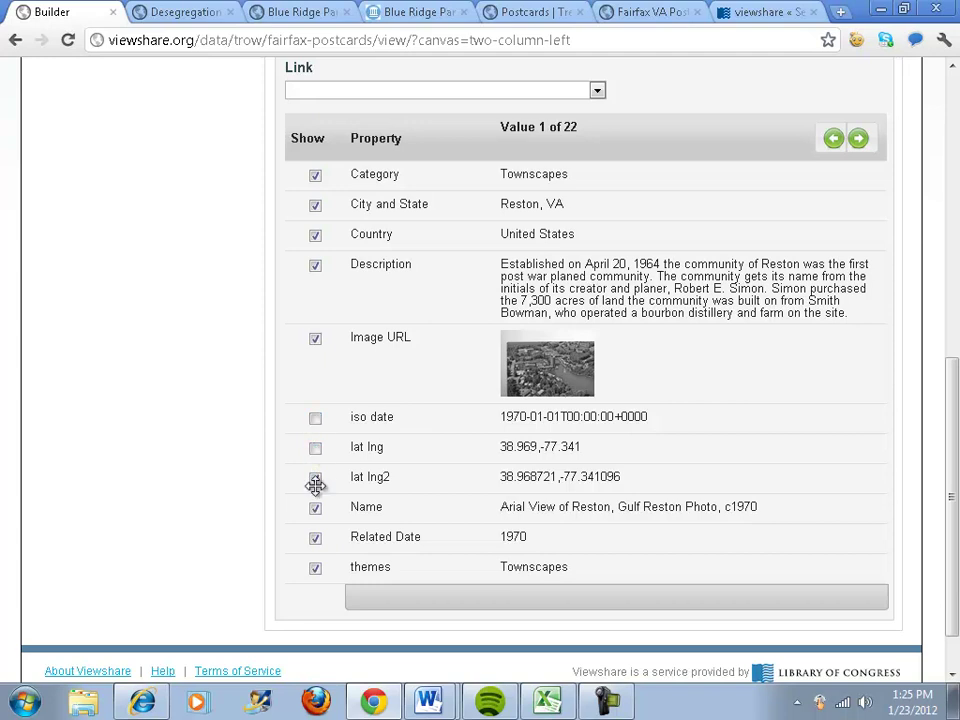
pyautogui.click(315, 477)
pyautogui.click(315, 507)
pyautogui.click(315, 267)
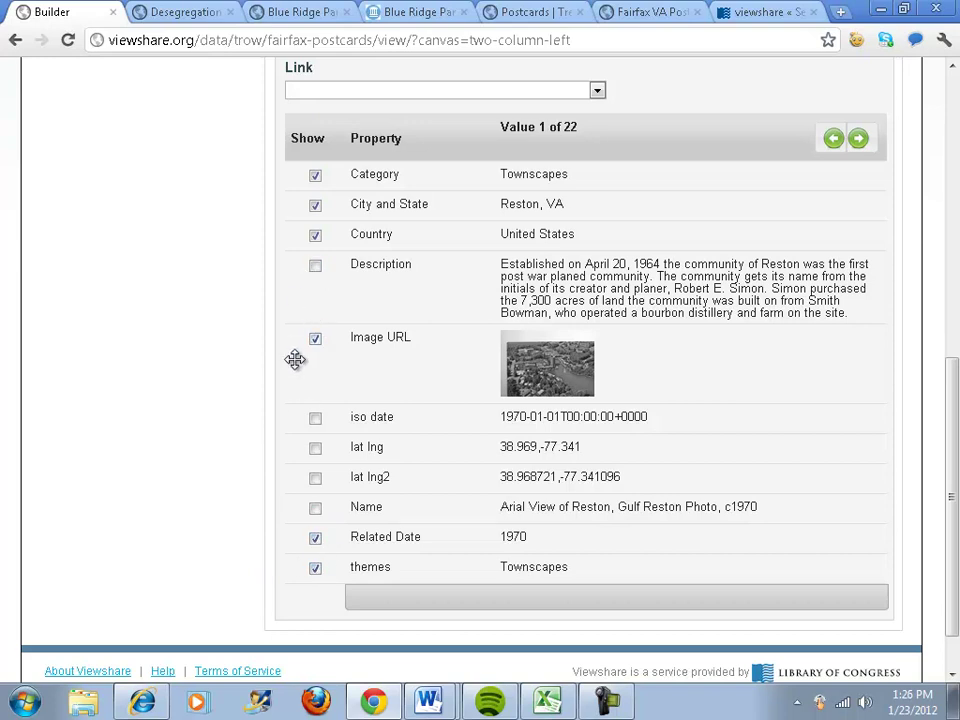
pyautogui.click(315, 238)
pyautogui.click(315, 208)
pyautogui.click(315, 176)
pyautogui.scroll(6, 413, 302)
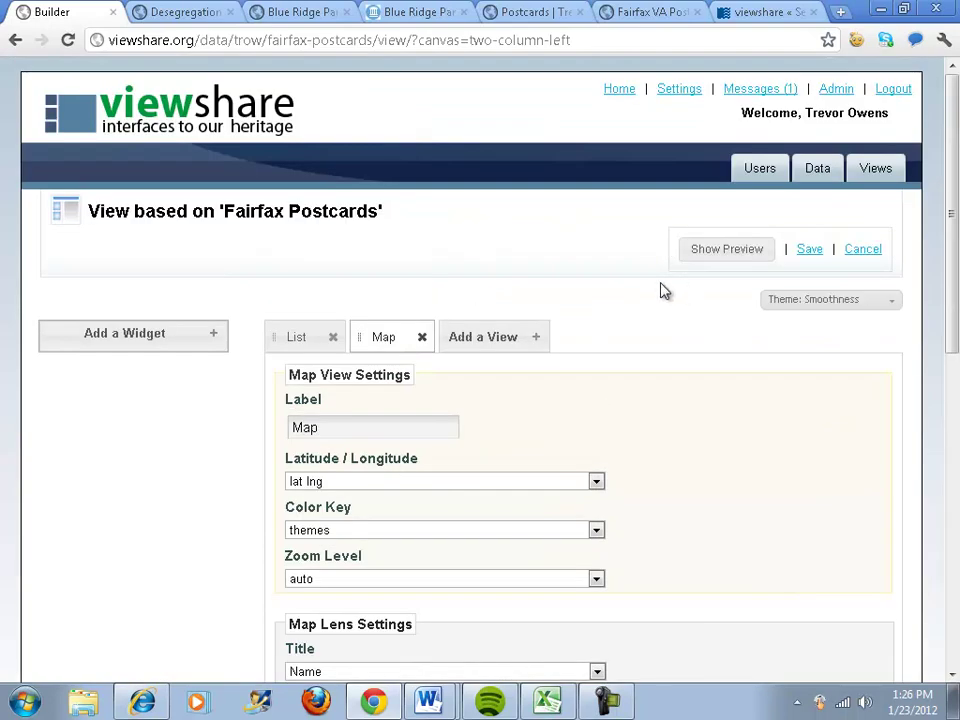
# - Preview the map again, check the shortened details of the Three Views of Clifton postcard, and return to the map lens settings
pyautogui.click(730, 252)
pyautogui.click(604, 297)
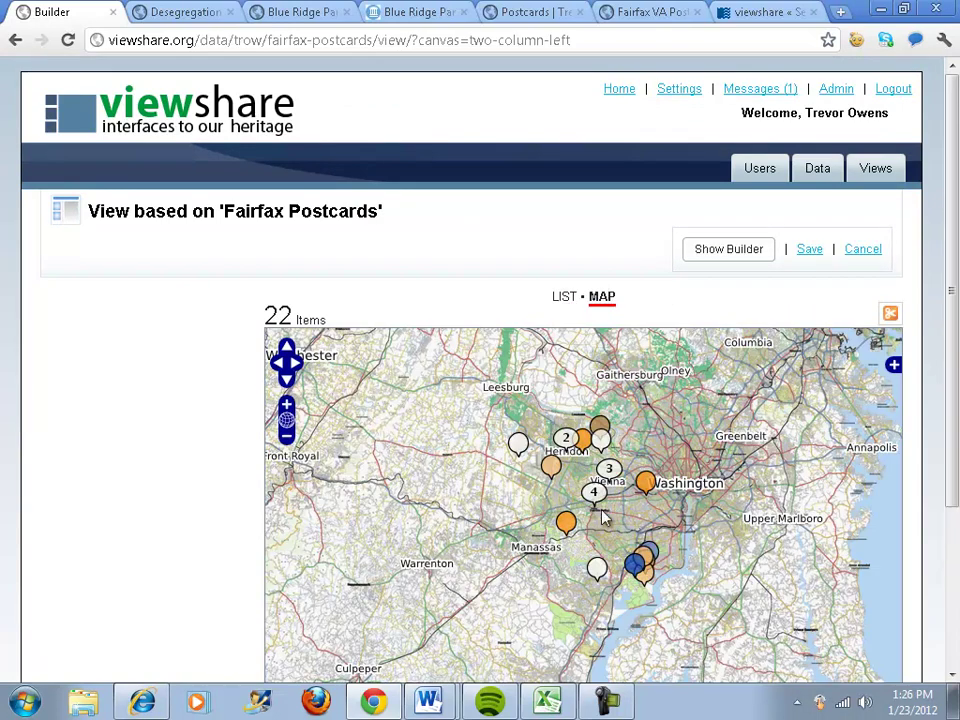
pyautogui.click(571, 532)
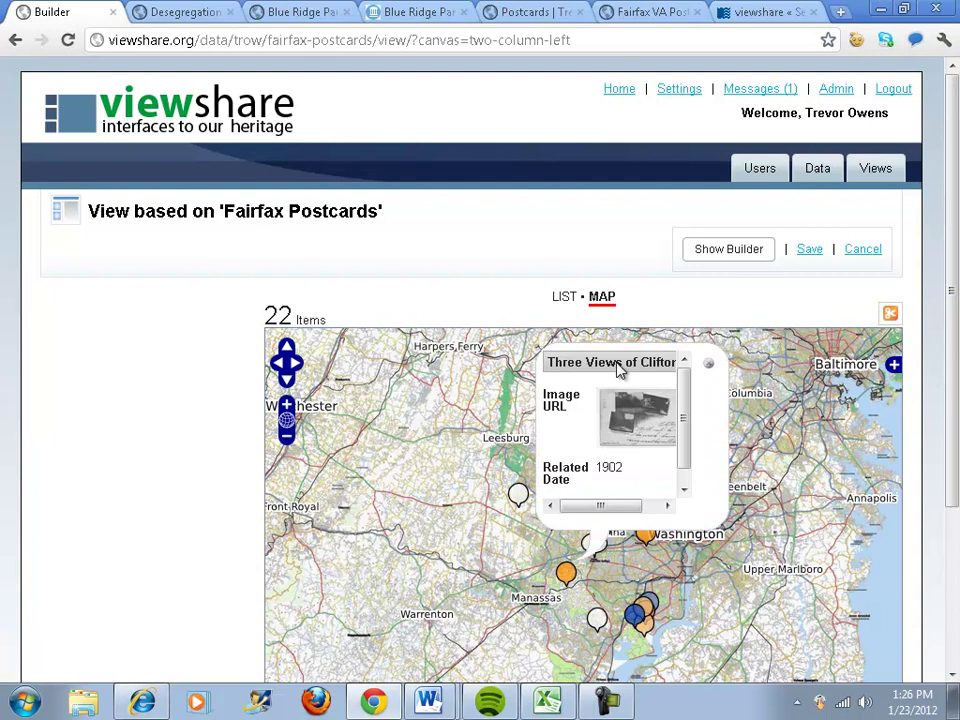
pyautogui.moveTo(595, 508); pyautogui.dragTo(619, 478)
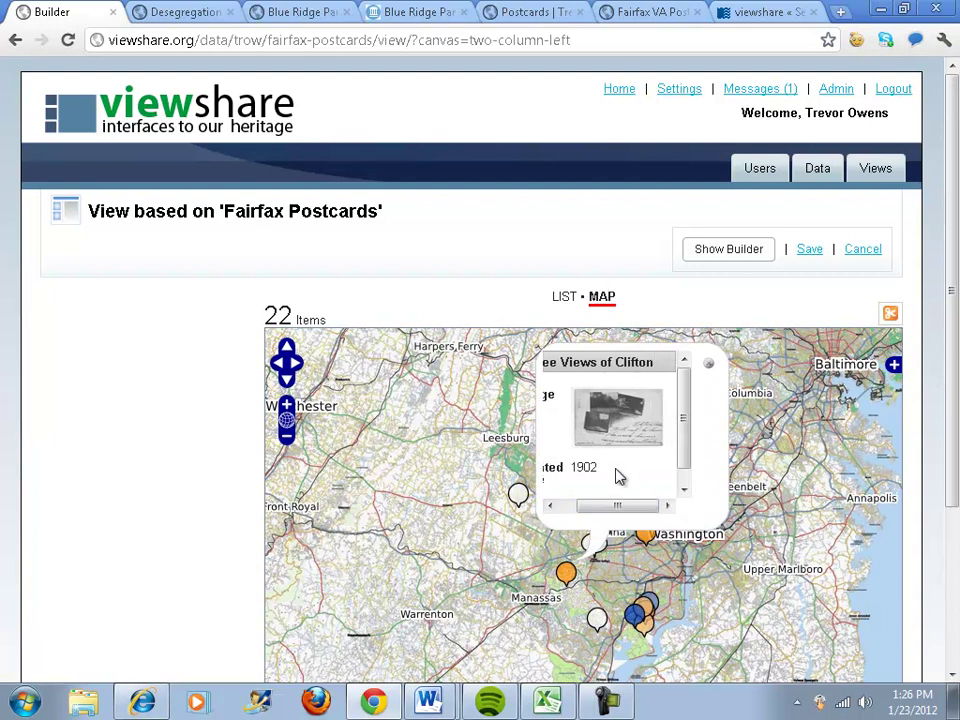
pyautogui.click(708, 364)
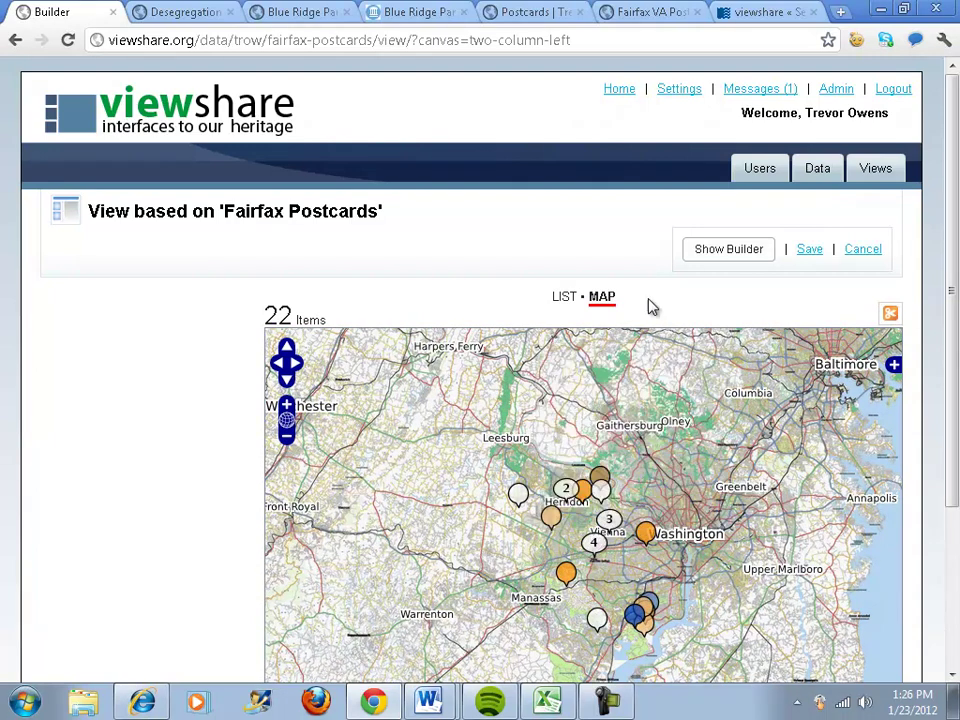
pyautogui.click(750, 251)
pyautogui.scroll(-5, 712, 388)
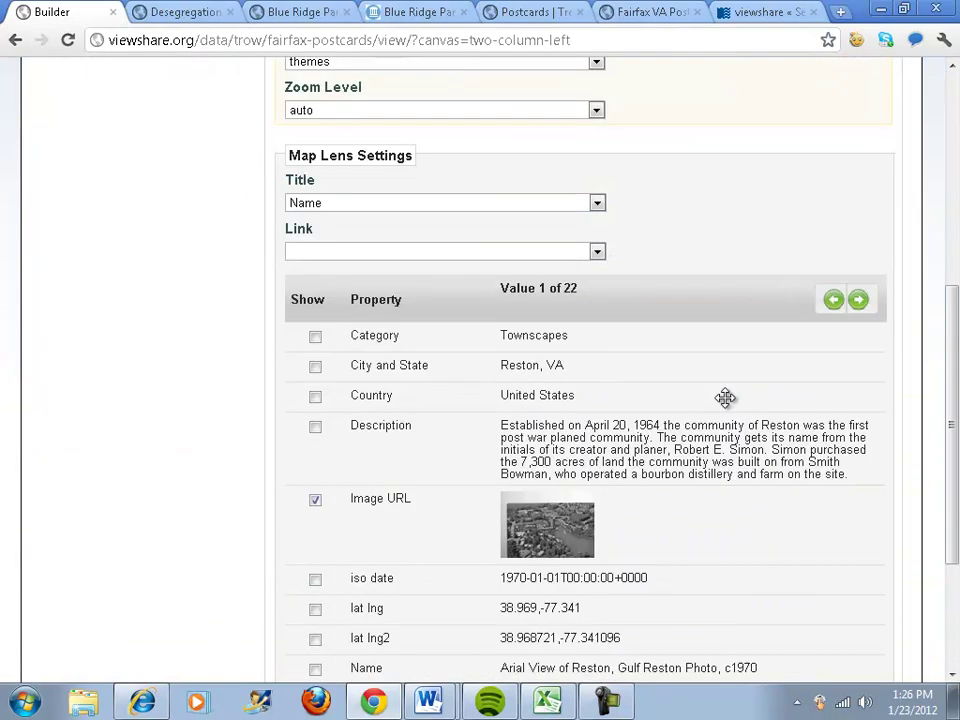
# - Add a timeline view with iso date as its start date and themes as its color key
pyautogui.scroll(5, 725, 400)
pyautogui.click(465, 247)
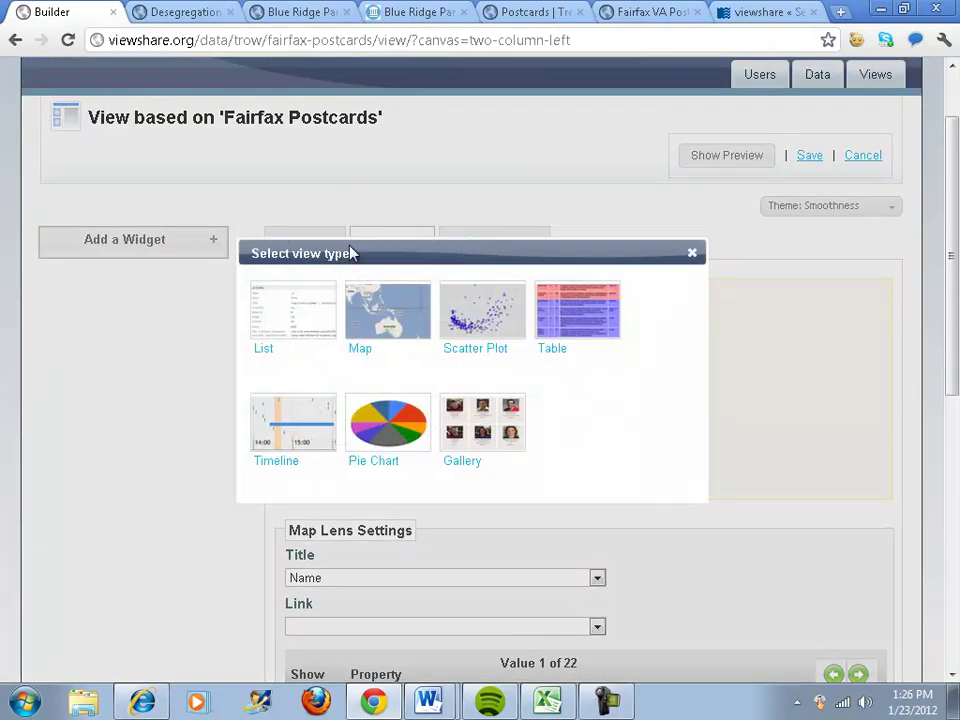
pyautogui.click(265, 445)
pyautogui.scroll(-1, 252, 443)
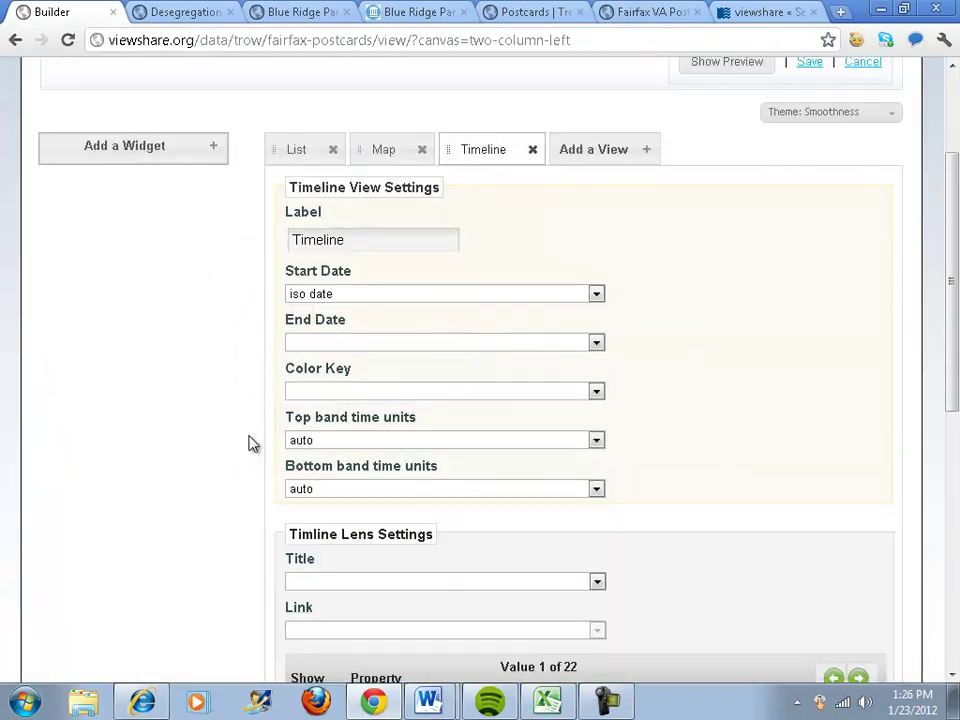
pyautogui.click(343, 392)
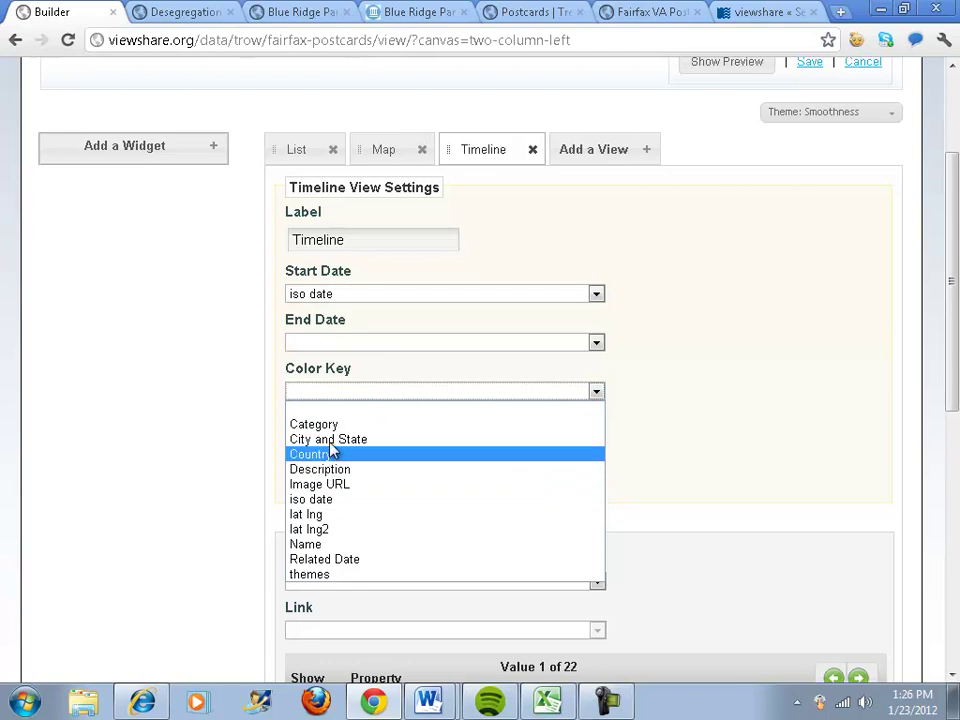
pyautogui.click(345, 576)
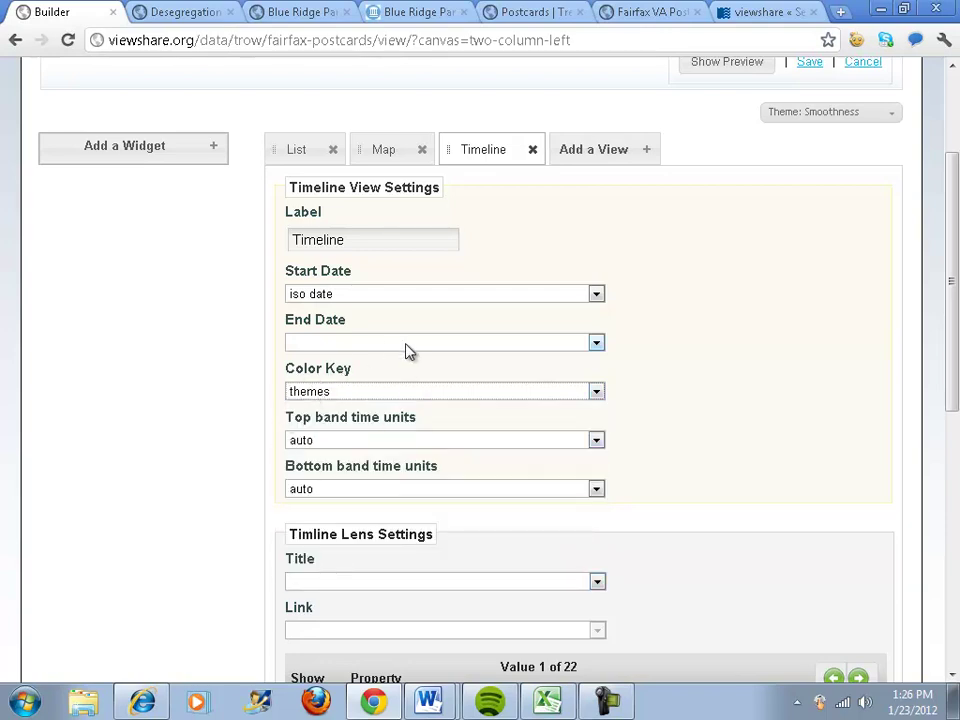
pyautogui.click(326, 298)
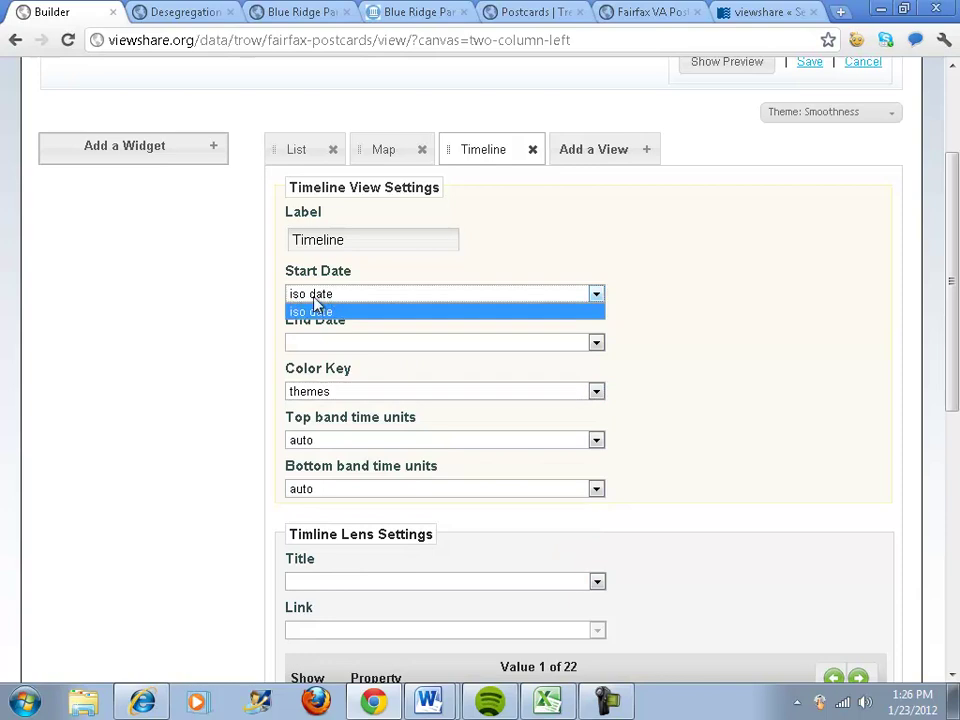
pyautogui.click(314, 310)
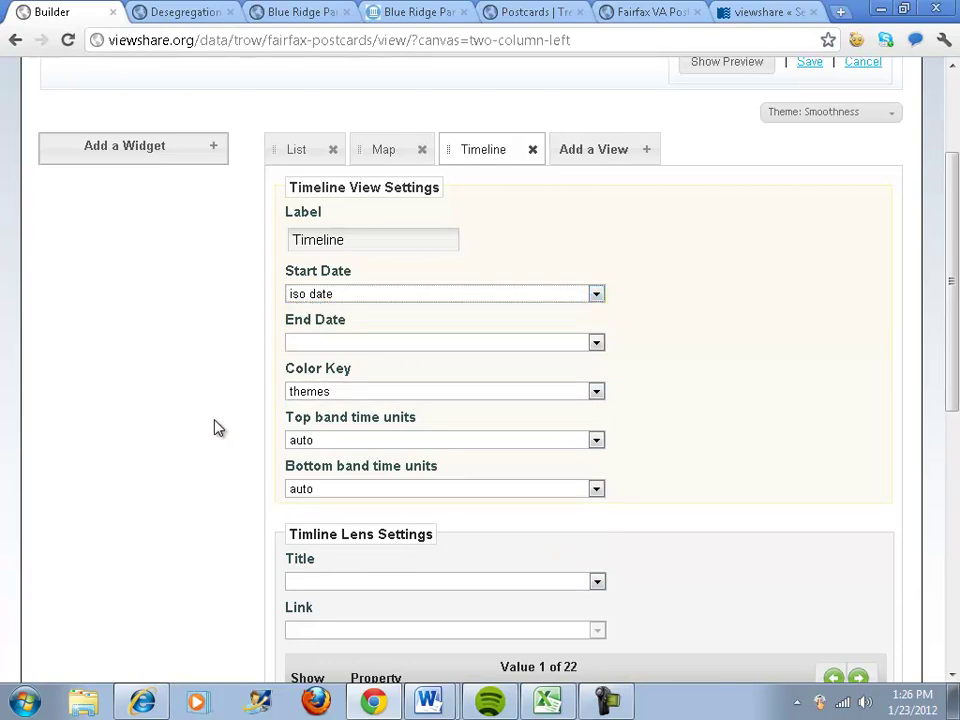
# - Set the timeline lens title to Name and move the Timeline view ahead of List and Map
pyautogui.scroll(-1, 216, 427)
pyautogui.click(336, 489)
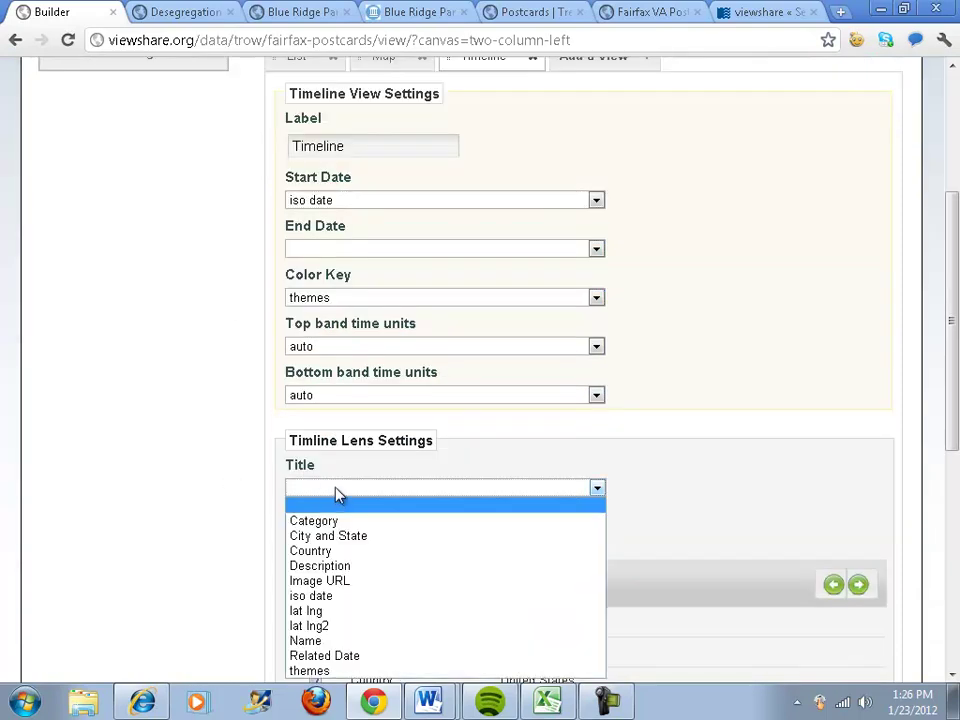
pyautogui.click(336, 640)
pyautogui.scroll(3, 789, 311)
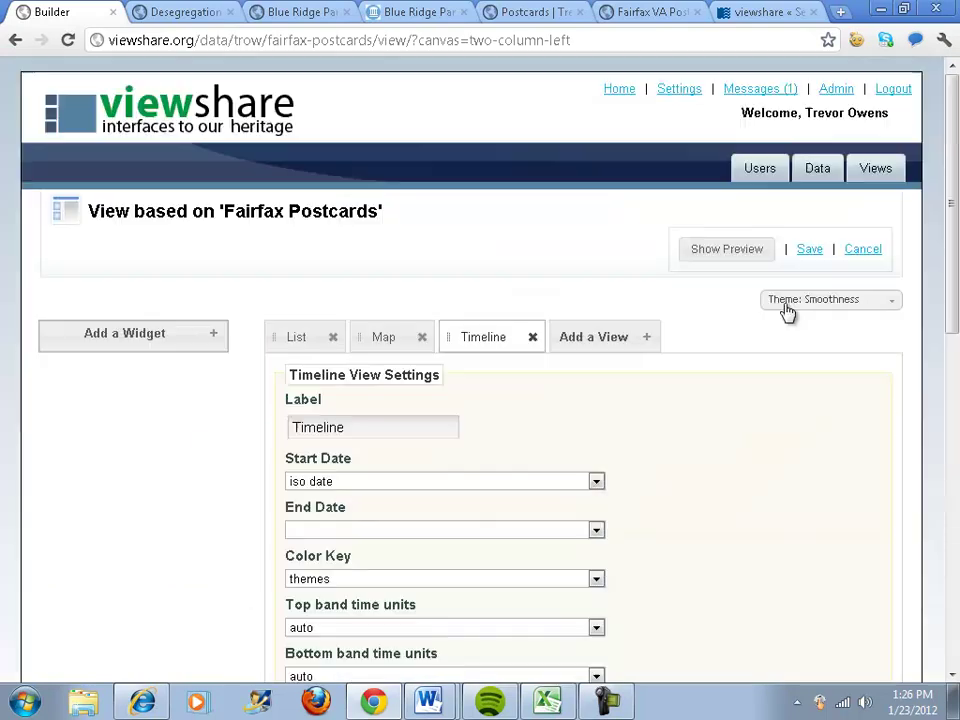
pyautogui.moveTo(484, 339); pyautogui.dragTo(318, 355)
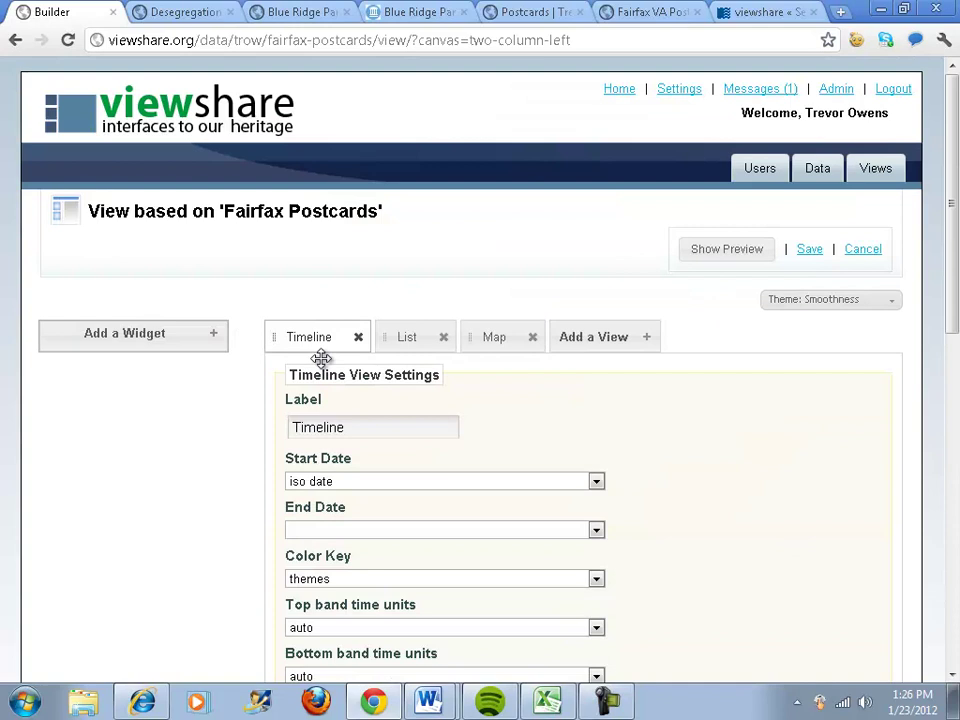
# - Preview the timeline, inspect the Arial View of Reston postcard's details, check the list and map, and return to the builder
pyautogui.click(727, 249)
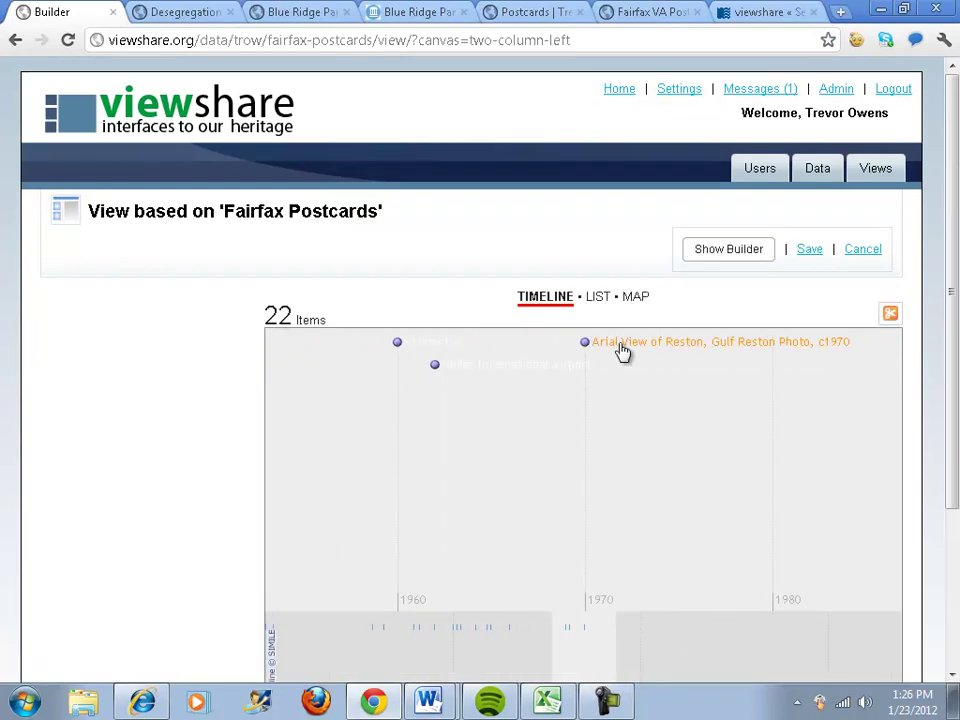
pyautogui.click(617, 345)
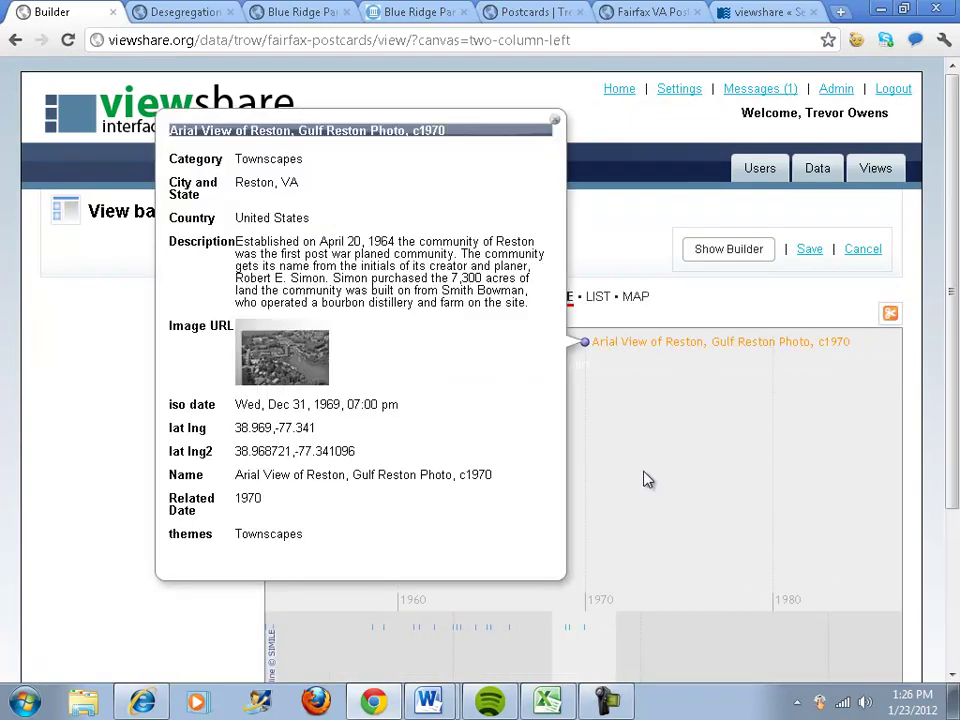
pyautogui.click(555, 121)
pyautogui.click(597, 297)
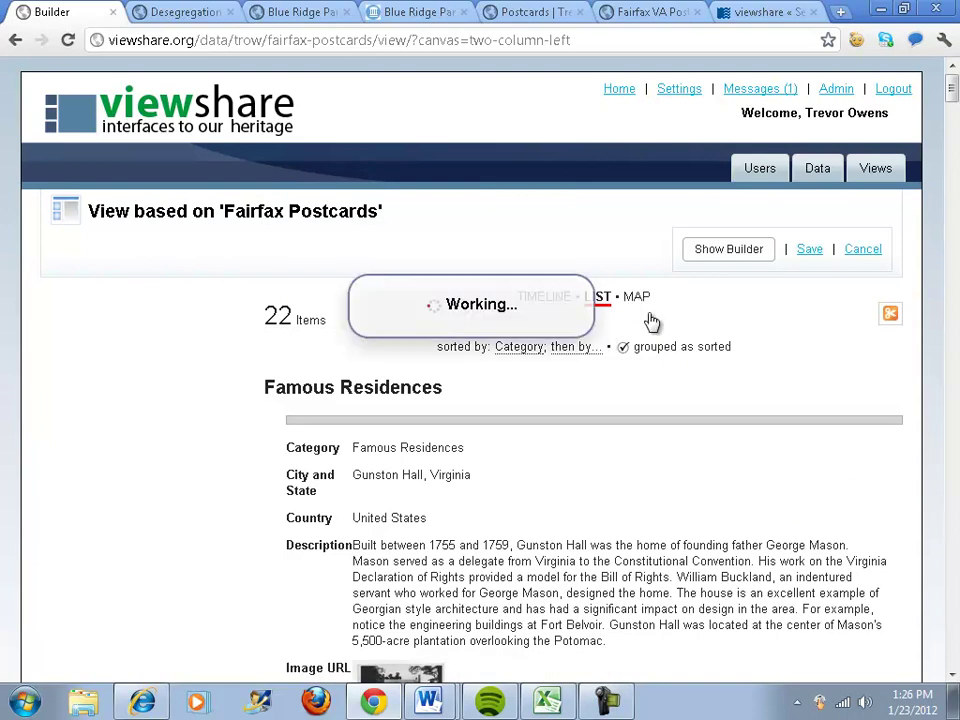
pyautogui.click(636, 297)
pyautogui.click(728, 250)
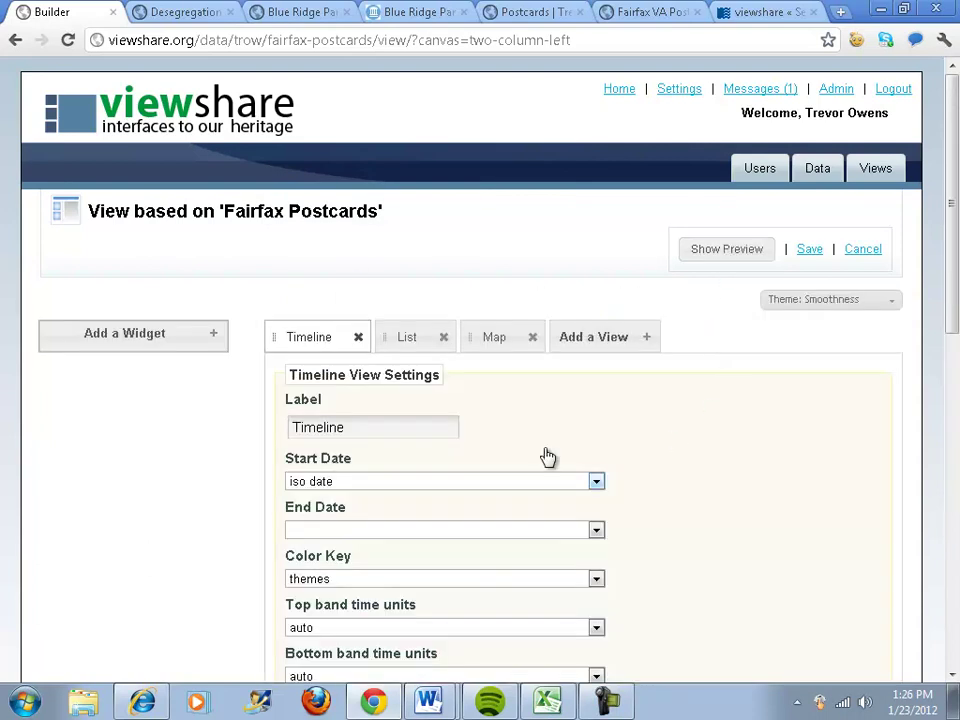
# - Set the list view's lens title to Name and hide its iso date, lat lng and lat lng2 properties
pyautogui.click(412, 337)
pyautogui.scroll(-3, 523, 500)
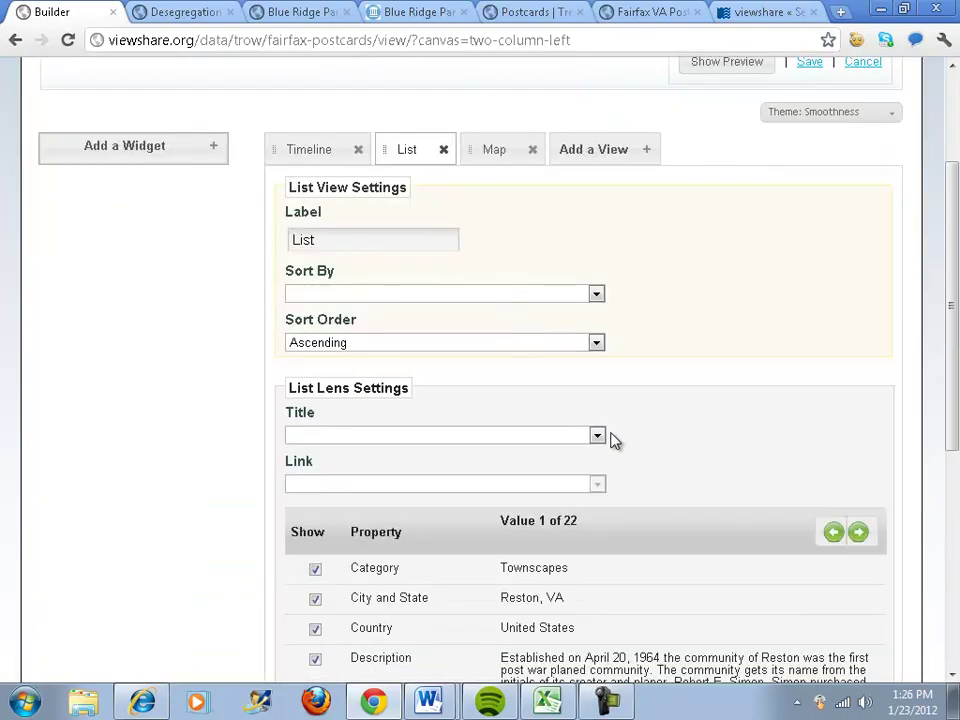
pyautogui.click(598, 435)
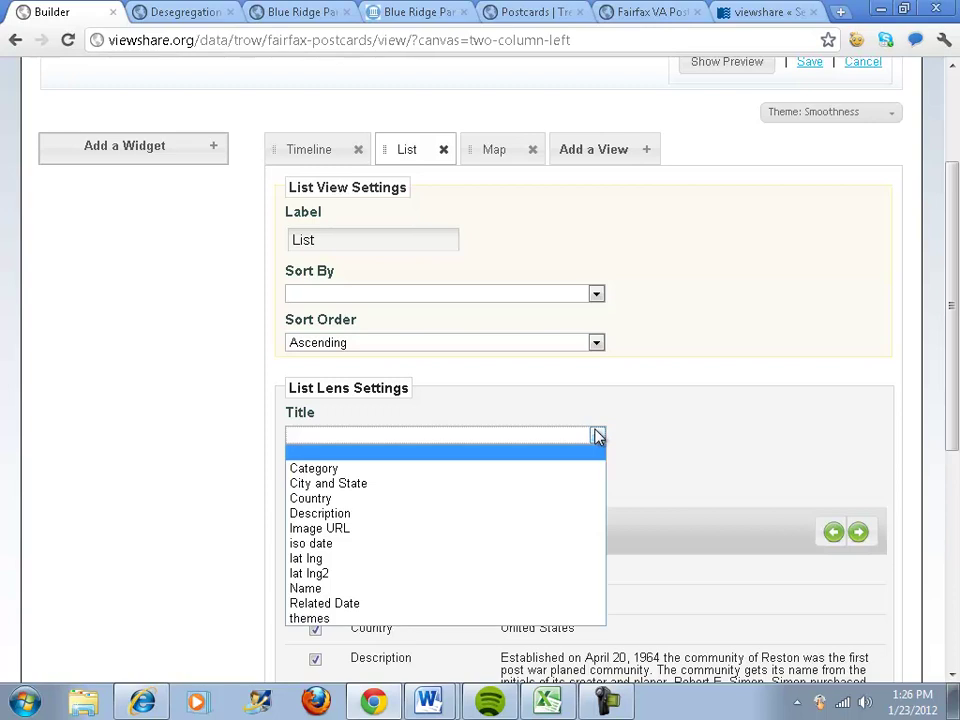
pyautogui.click(351, 592)
pyautogui.scroll(-5, 240, 516)
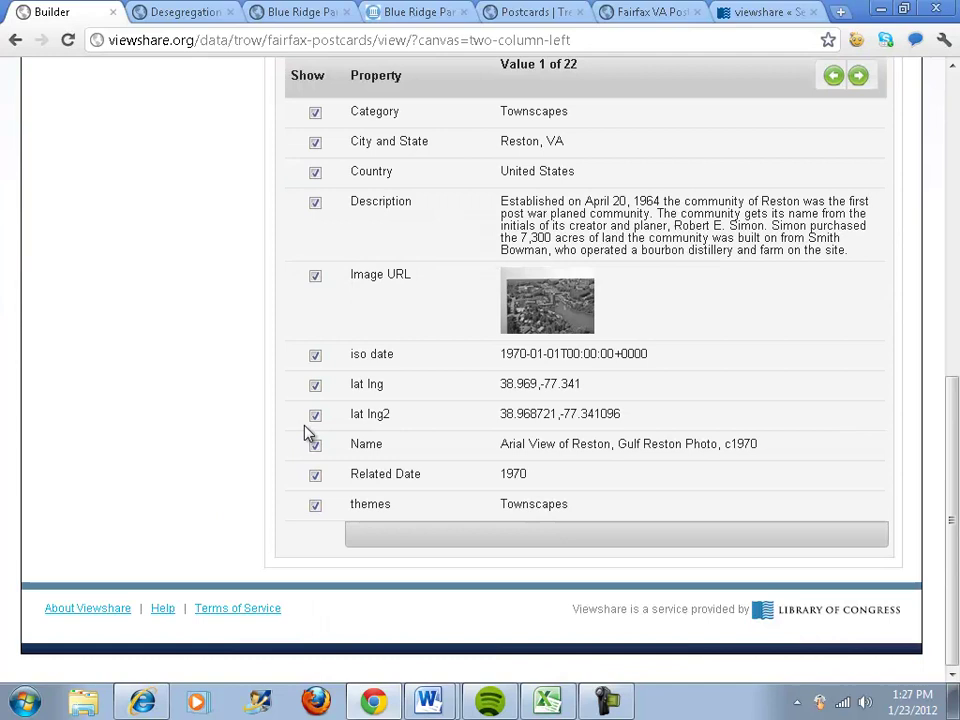
pyautogui.click(315, 355)
pyautogui.click(315, 385)
pyautogui.click(315, 415)
pyautogui.scroll(15, 508, 477)
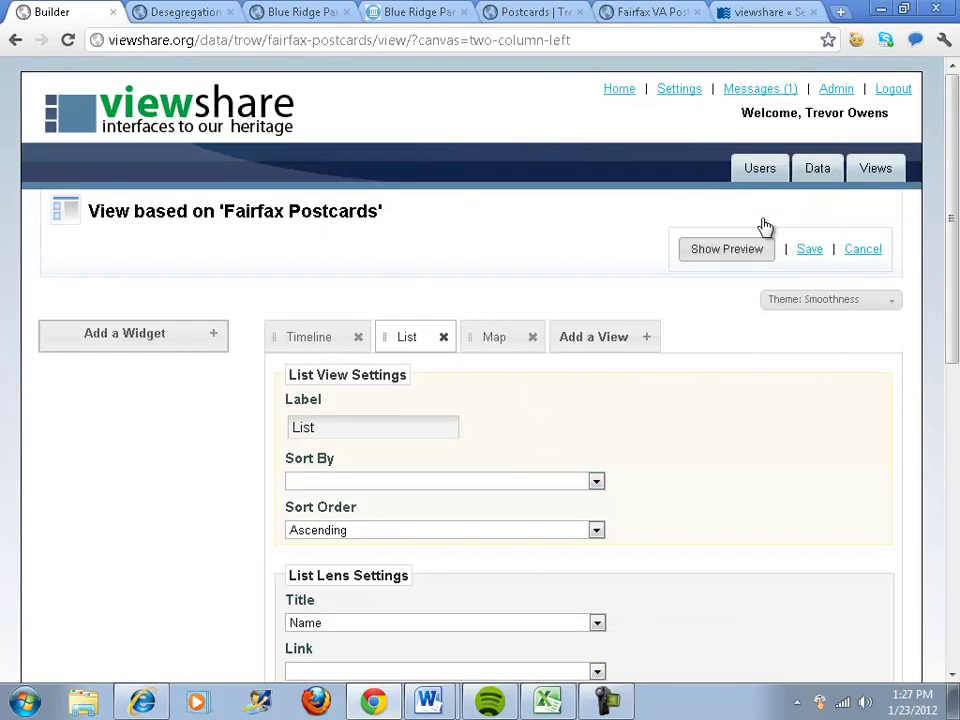
# - Preview the list, map and timeline views in turn, and return to the list view's settings
pyautogui.click(724, 246)
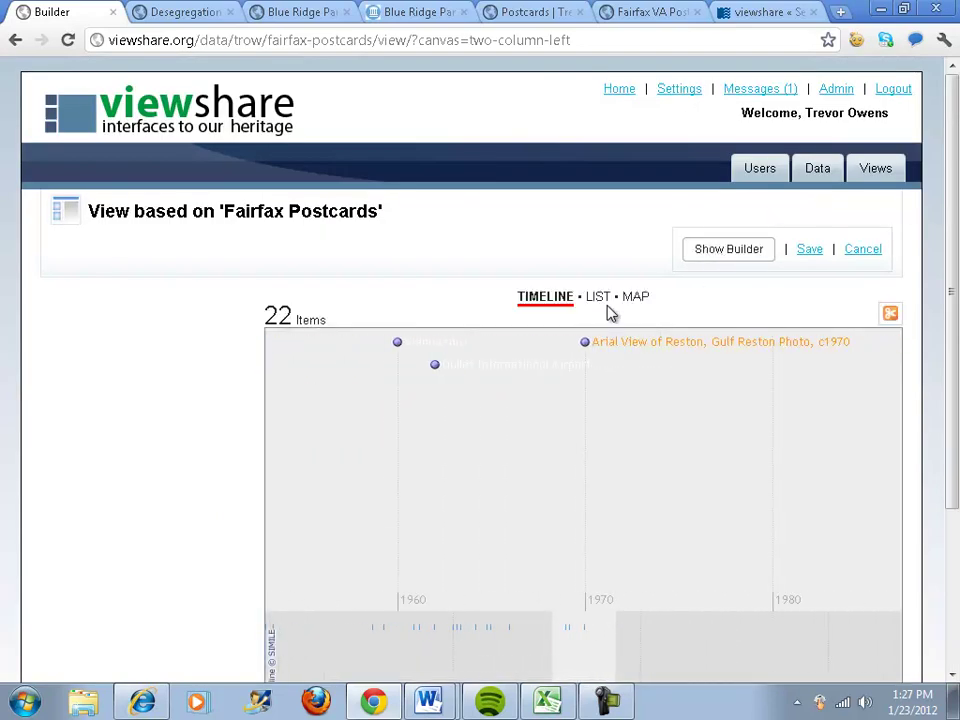
pyautogui.click(600, 297)
pyautogui.click(626, 300)
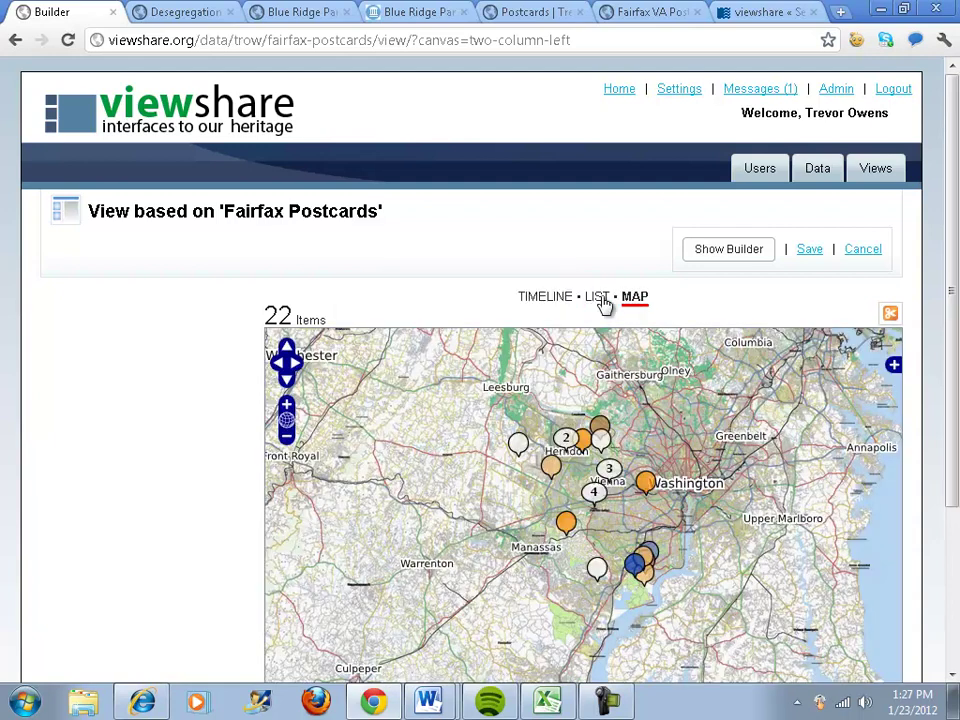
pyautogui.click(596, 300)
pyautogui.click(546, 298)
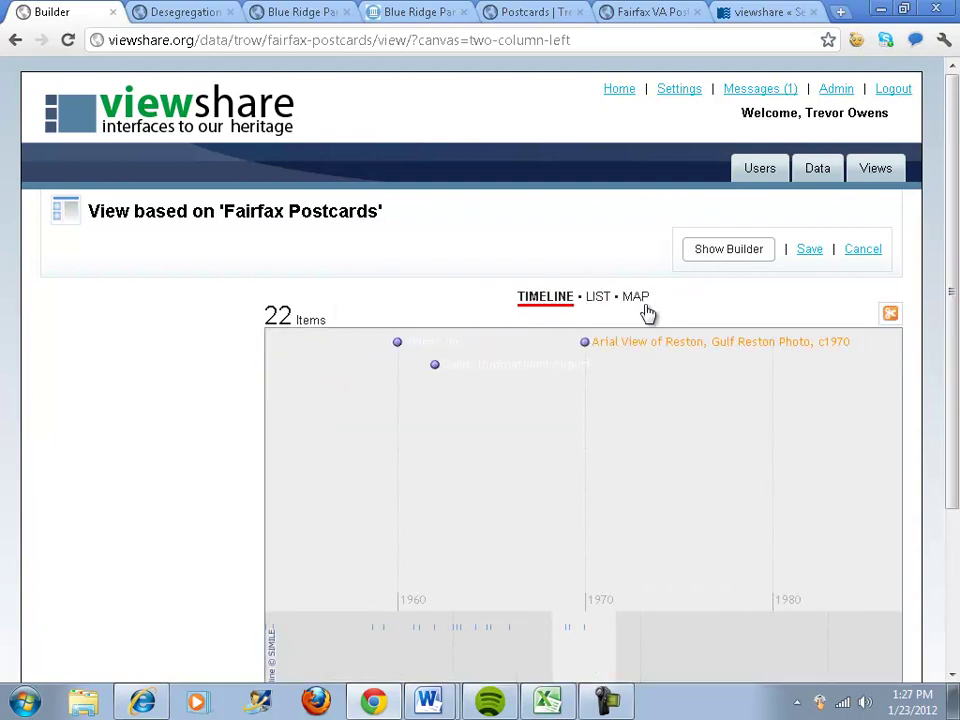
pyautogui.click(710, 255)
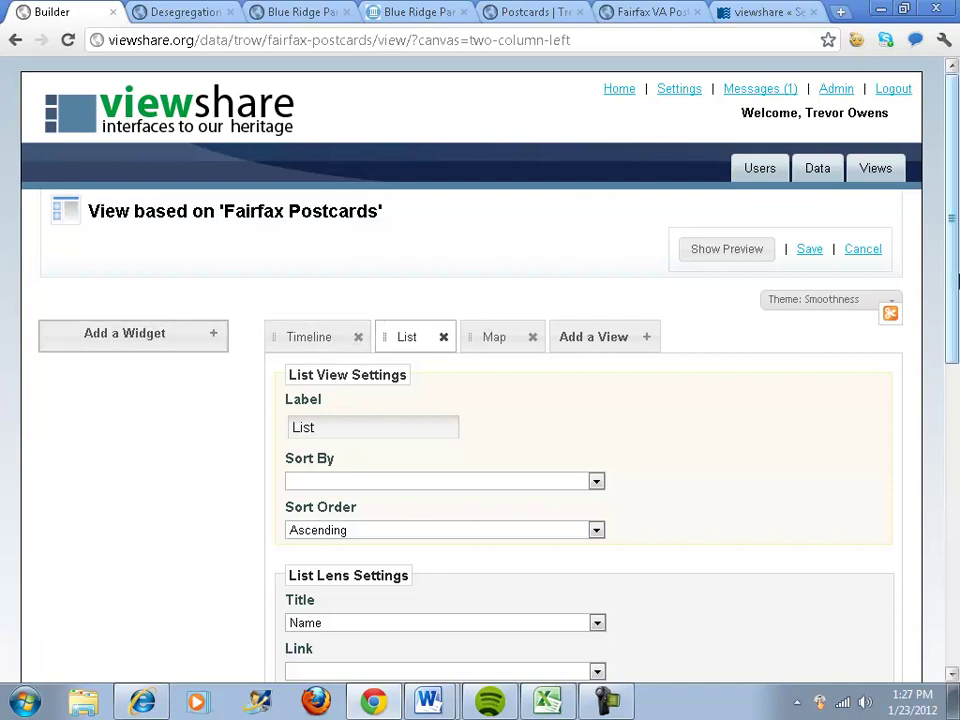
# - Preview the views again, compare the list and map, and return to the builder
pyautogui.moveTo(945, 268); pyautogui.dragTo(957, 303)
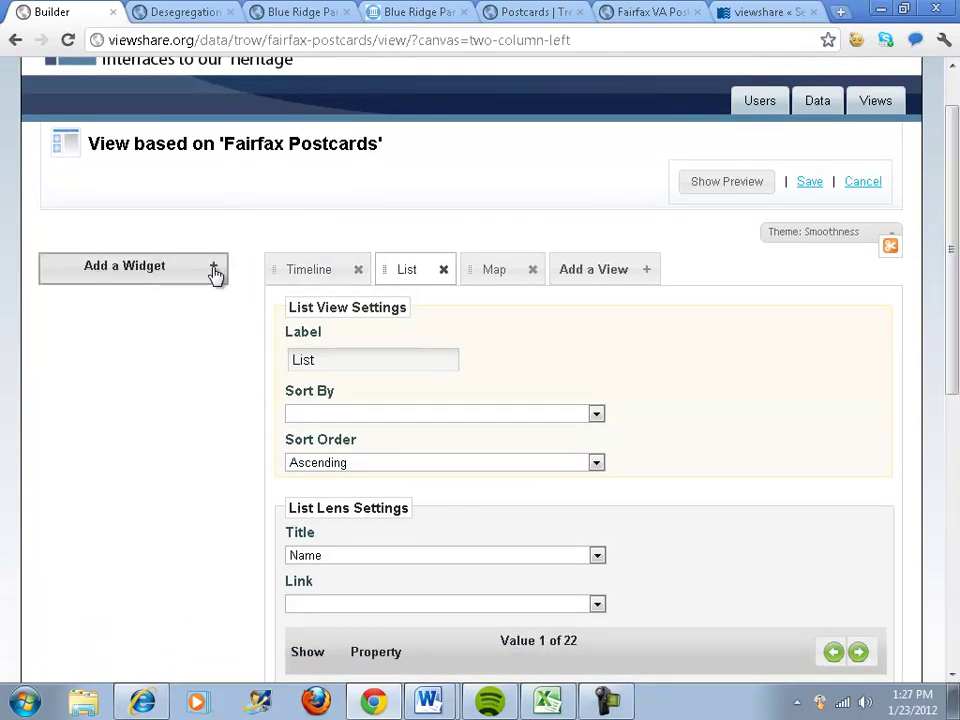
pyautogui.click(727, 182)
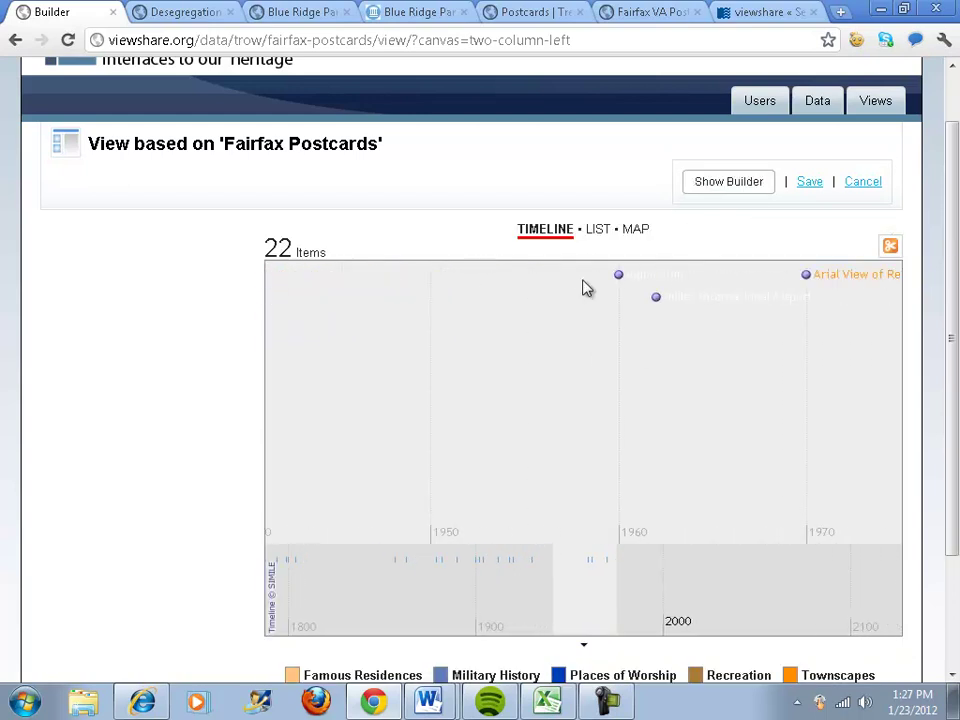
pyautogui.click(596, 230)
pyautogui.click(635, 229)
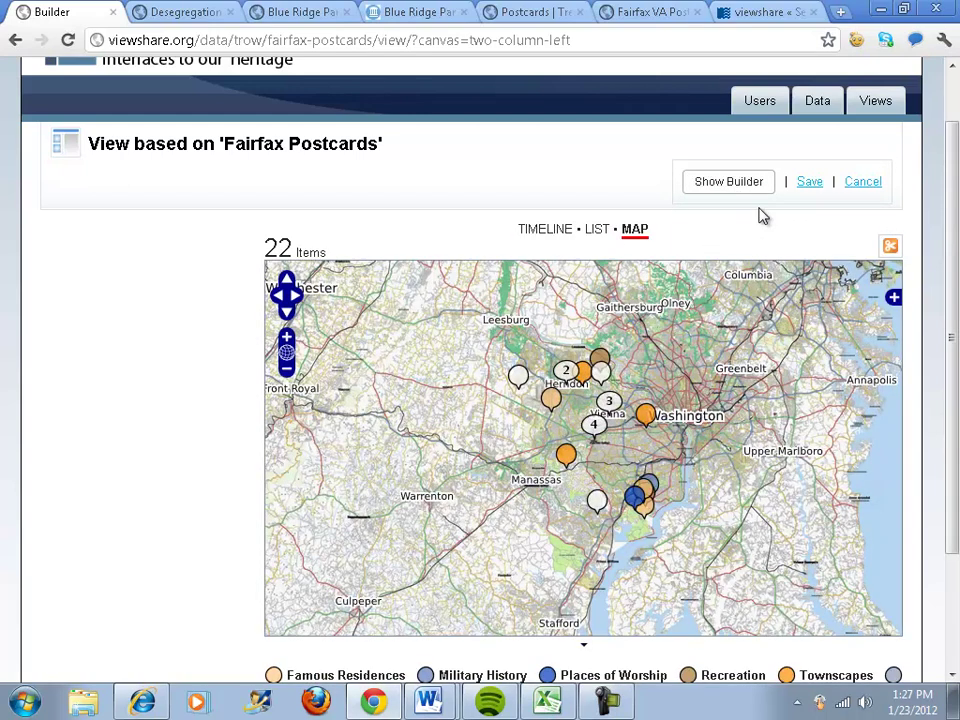
pyautogui.click(744, 193)
# - Add a pie chart view and hide its Category, City and State, Country, Description, Image URL, lat lng, lat lng2, Name and Related Date properties
pyautogui.click(581, 268)
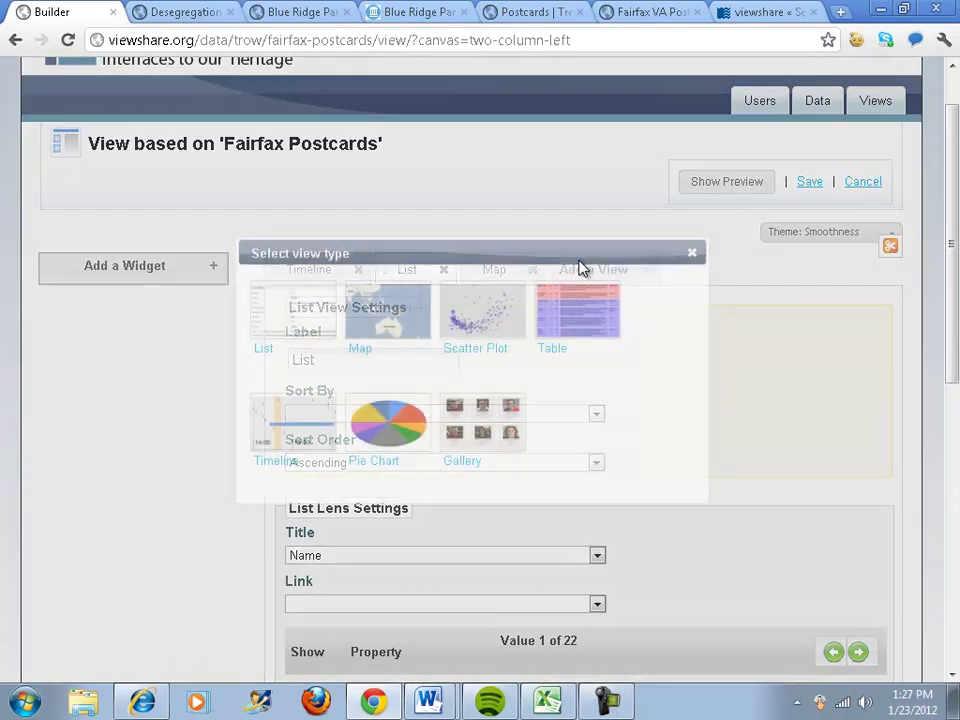
pyautogui.click(369, 446)
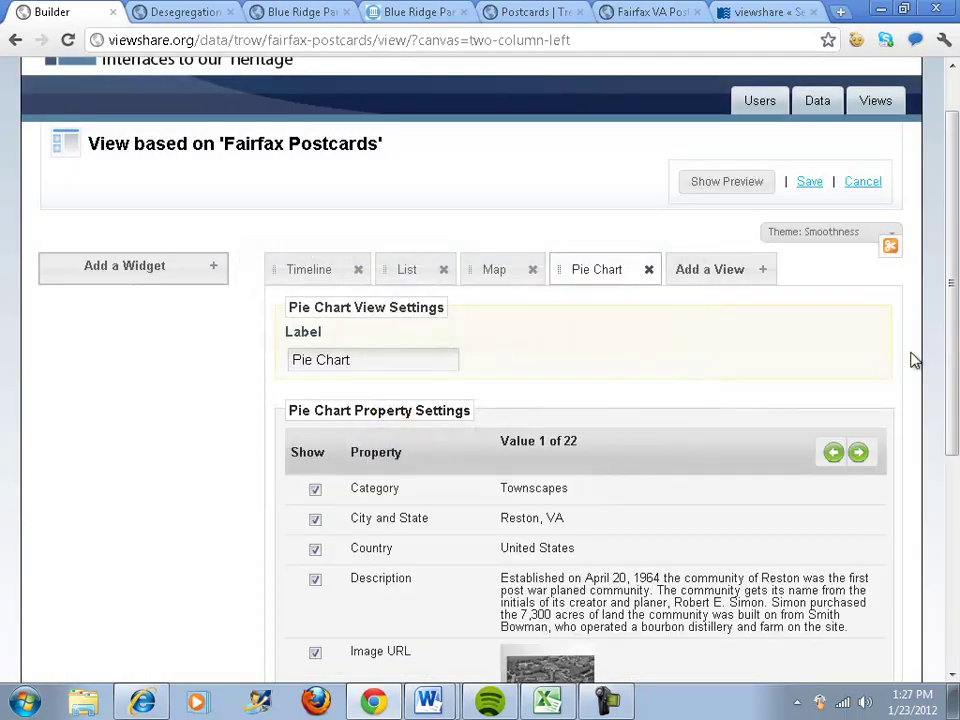
pyautogui.scroll(-2, 900, 362)
pyautogui.scroll(-2, 493, 379)
pyautogui.click(315, 477)
pyautogui.click(315, 387)
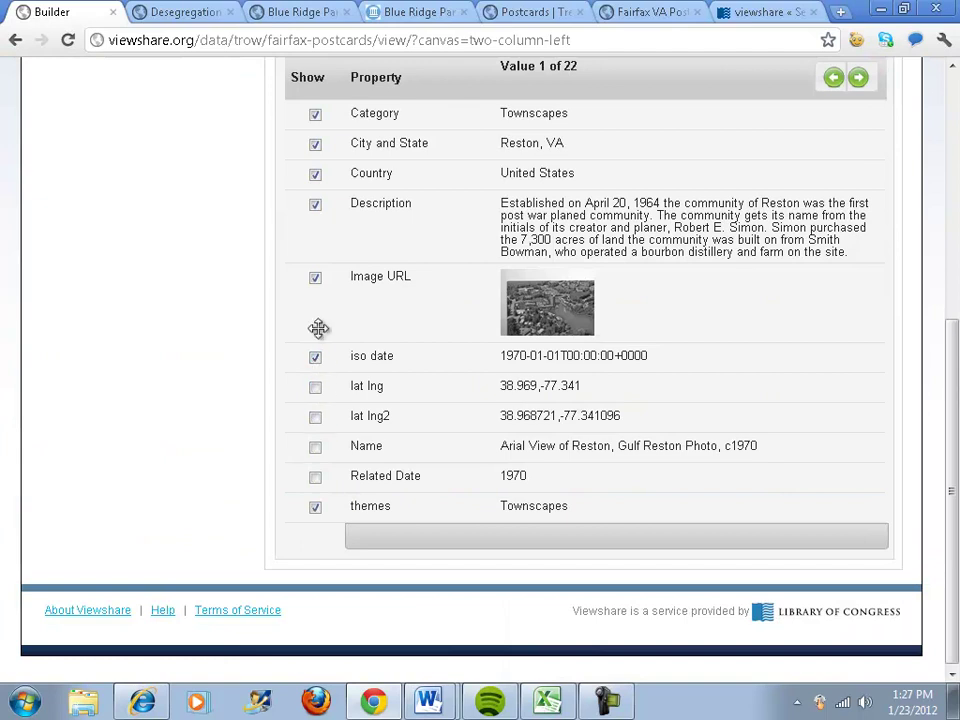
pyautogui.click(315, 277)
pyautogui.click(315, 205)
pyautogui.click(315, 175)
pyautogui.click(315, 144)
pyautogui.click(315, 115)
# - Add a gallery view with Name as its title and move it ahead of all the other views
pyautogui.scroll(4, 420, 190)
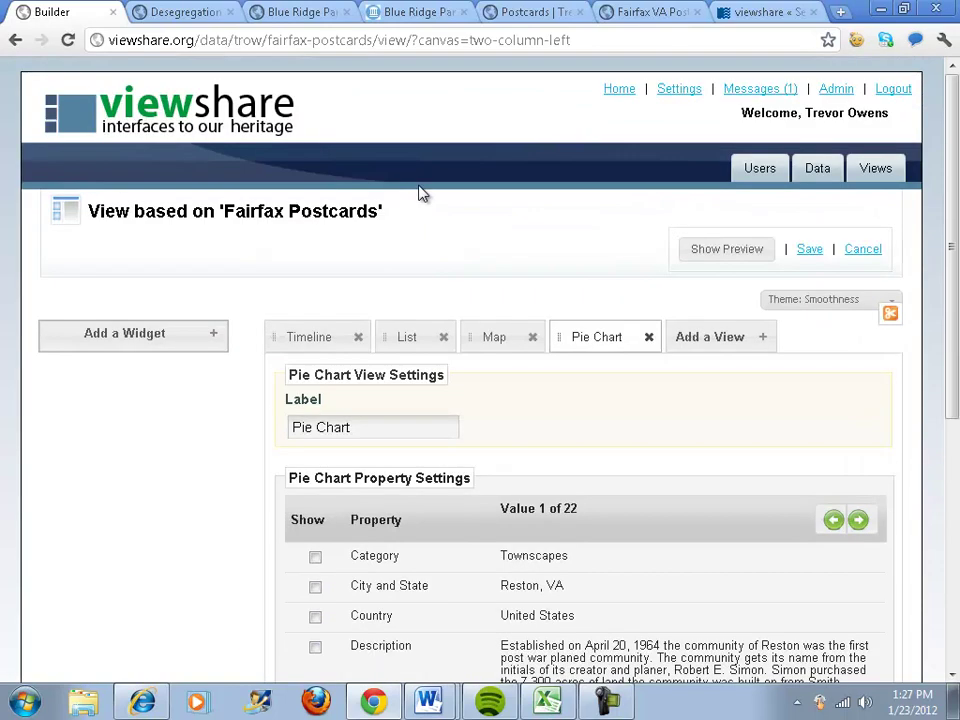
pyautogui.click(718, 345)
pyautogui.click(487, 430)
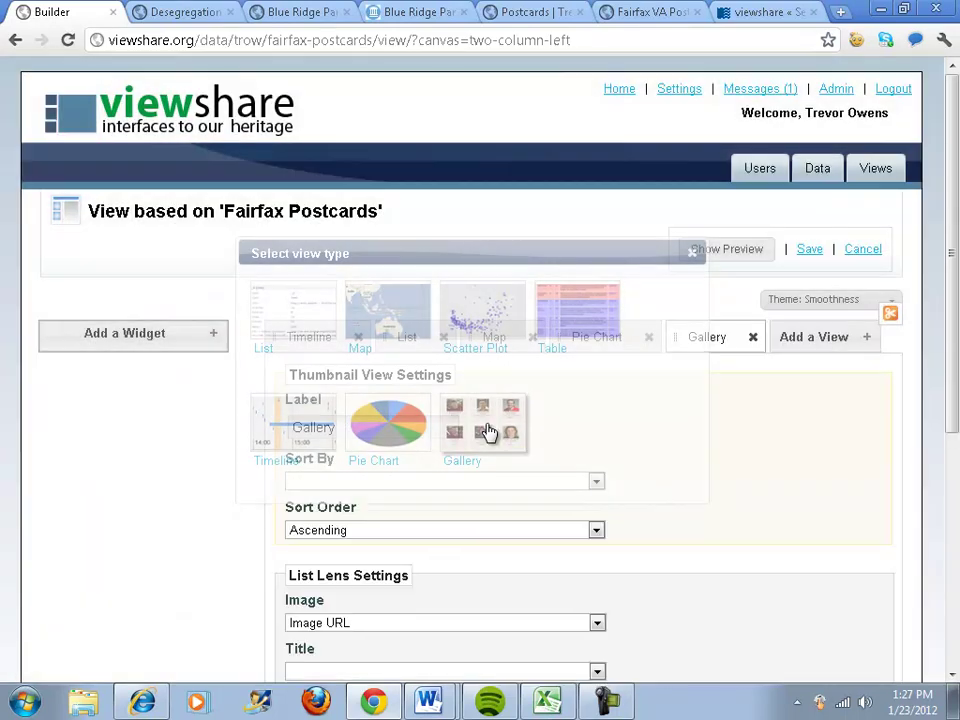
pyautogui.scroll(-3, 600, 404)
pyautogui.scroll(1, 622, 400)
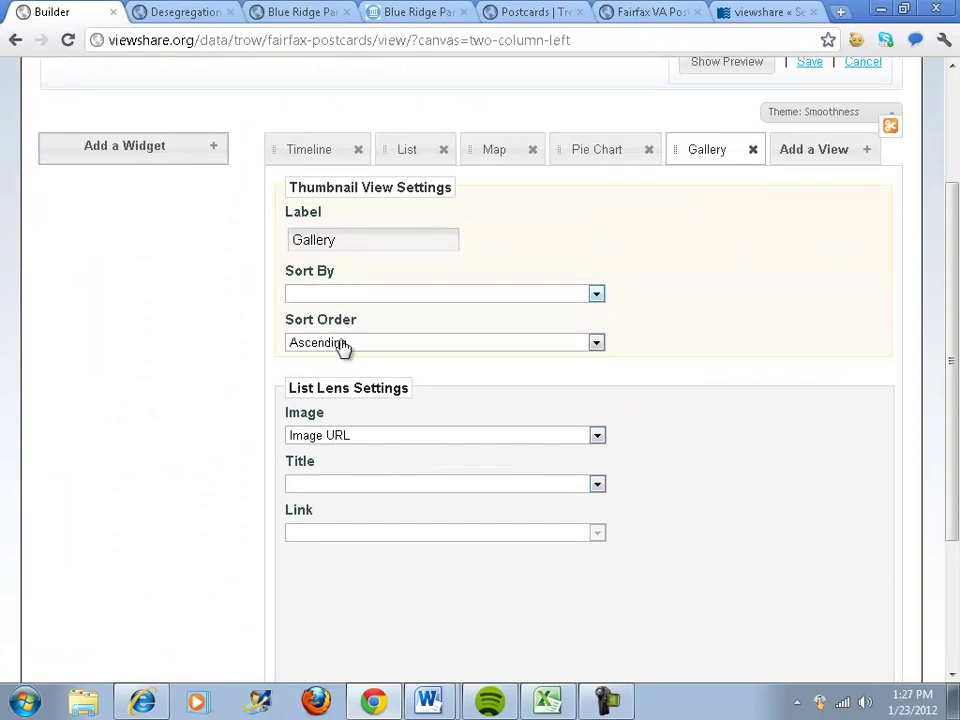
pyautogui.click(422, 488)
pyautogui.click(334, 639)
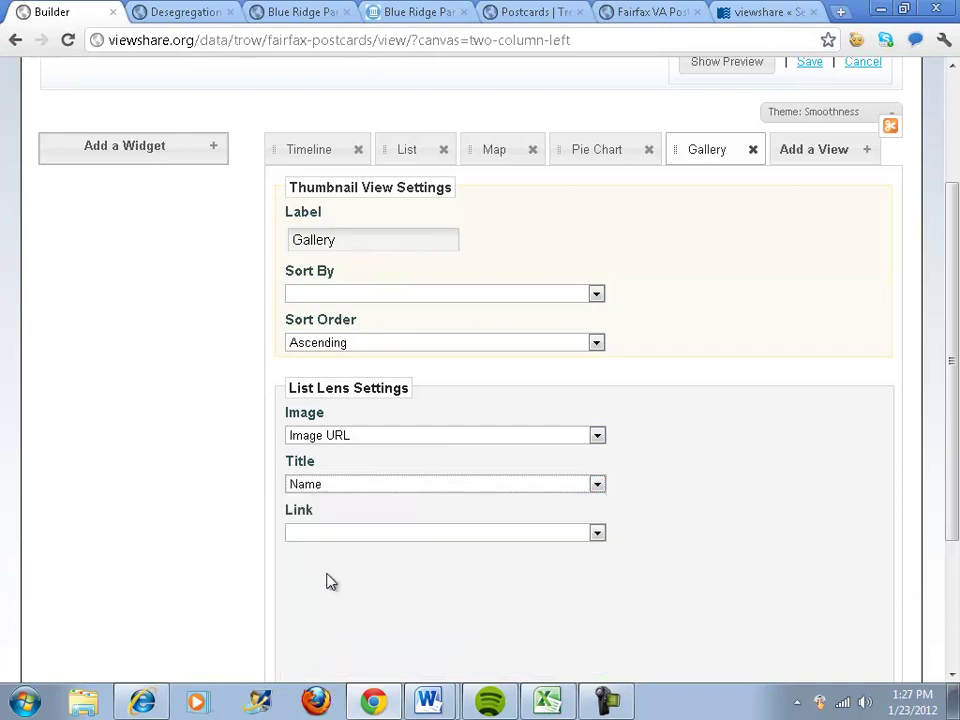
pyautogui.scroll(3, 680, 338)
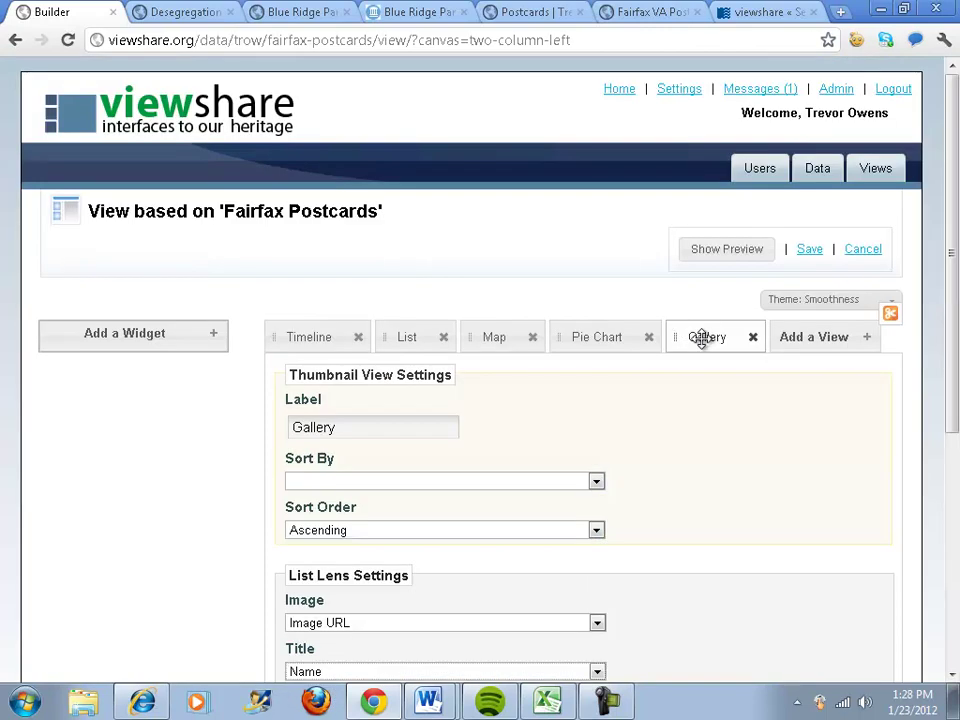
pyautogui.moveTo(707, 339); pyautogui.dragTo(272, 346)
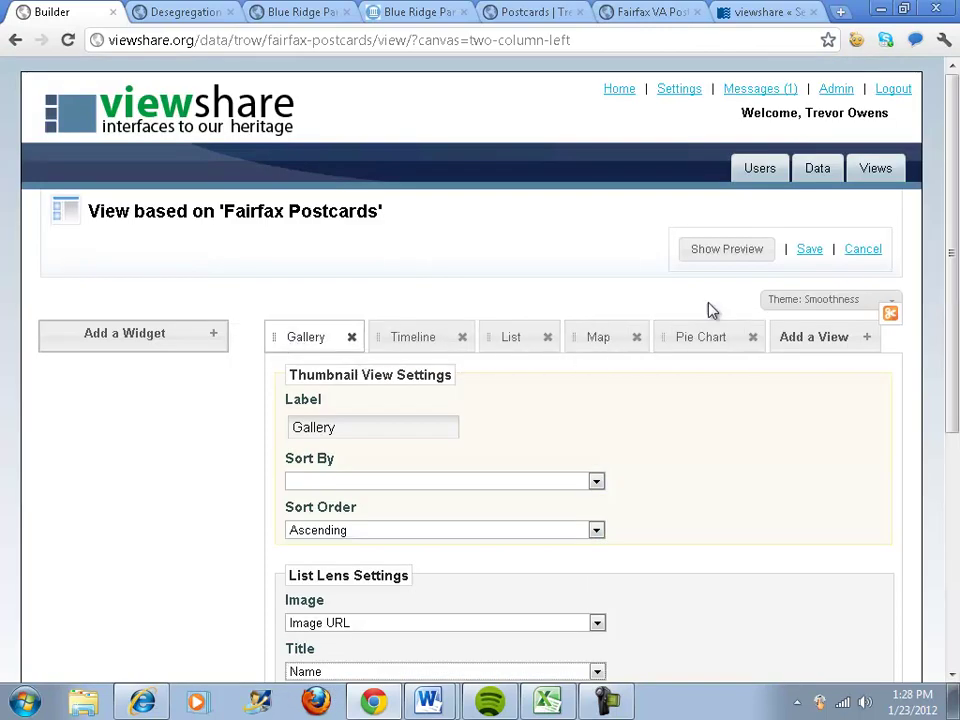
# - Preview the gallery, timeline, list, map and pie chart views in turn, and return to the builder
pyautogui.click(729, 252)
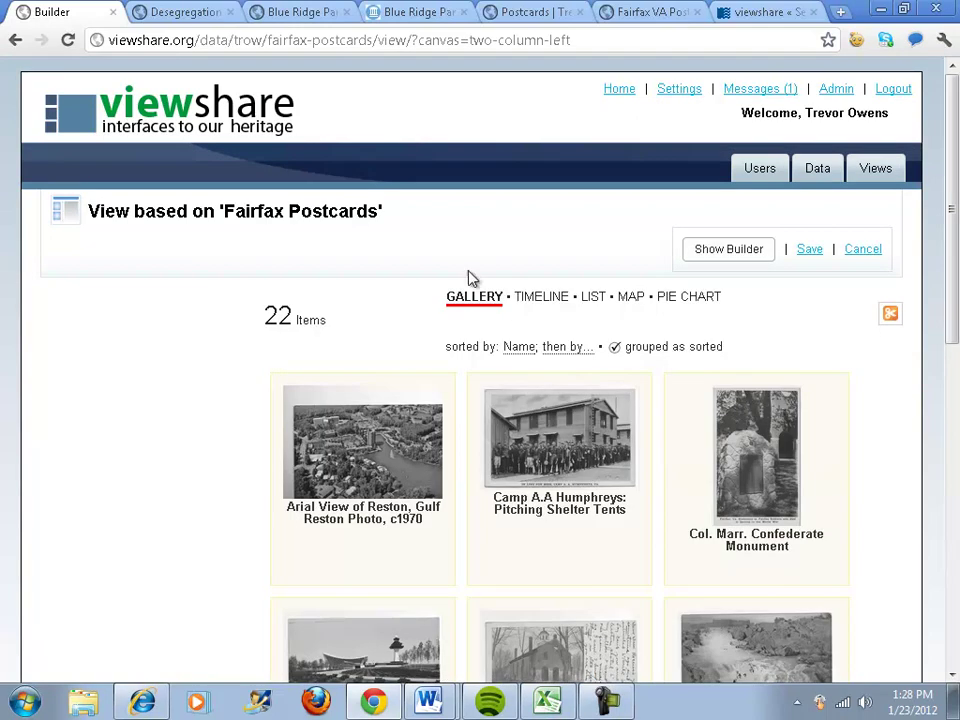
pyautogui.click(546, 301)
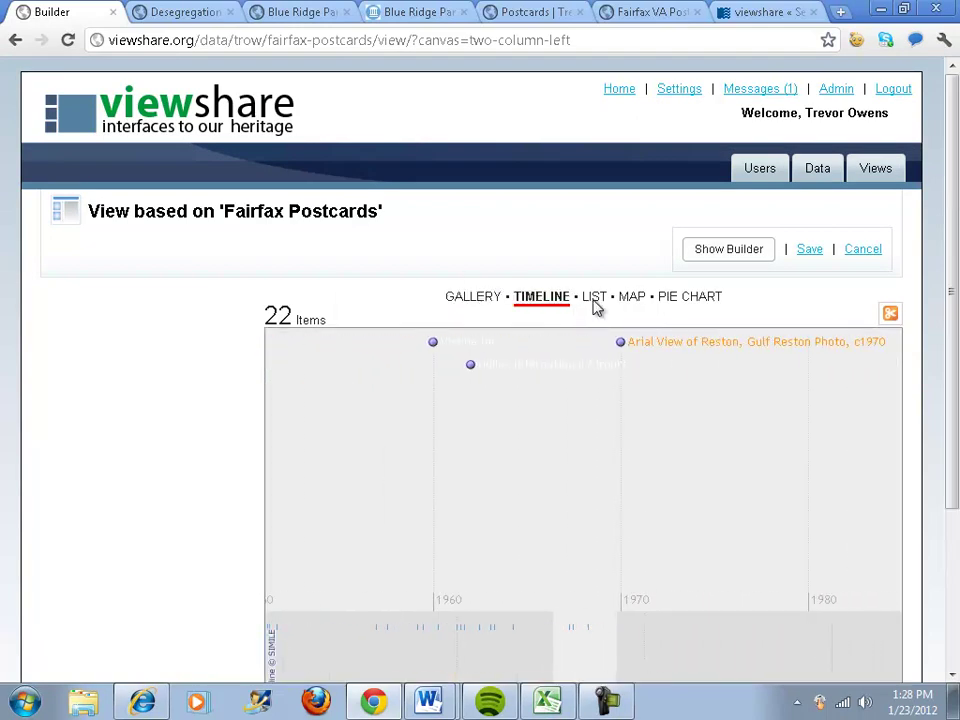
pyautogui.click(594, 299)
pyautogui.click(631, 299)
pyautogui.click(677, 298)
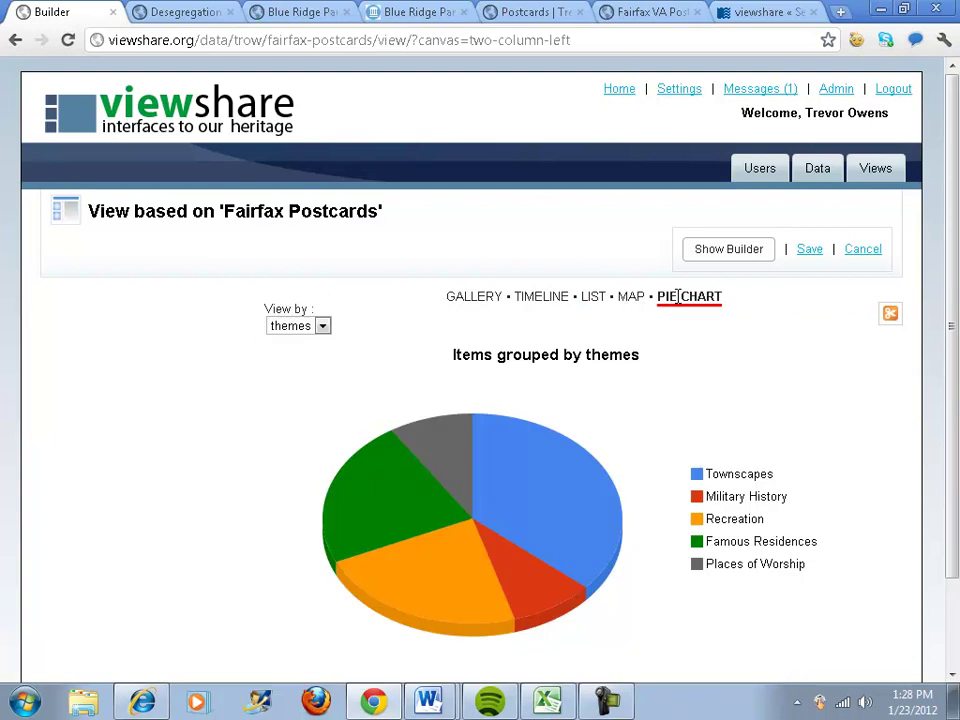
pyautogui.click(709, 256)
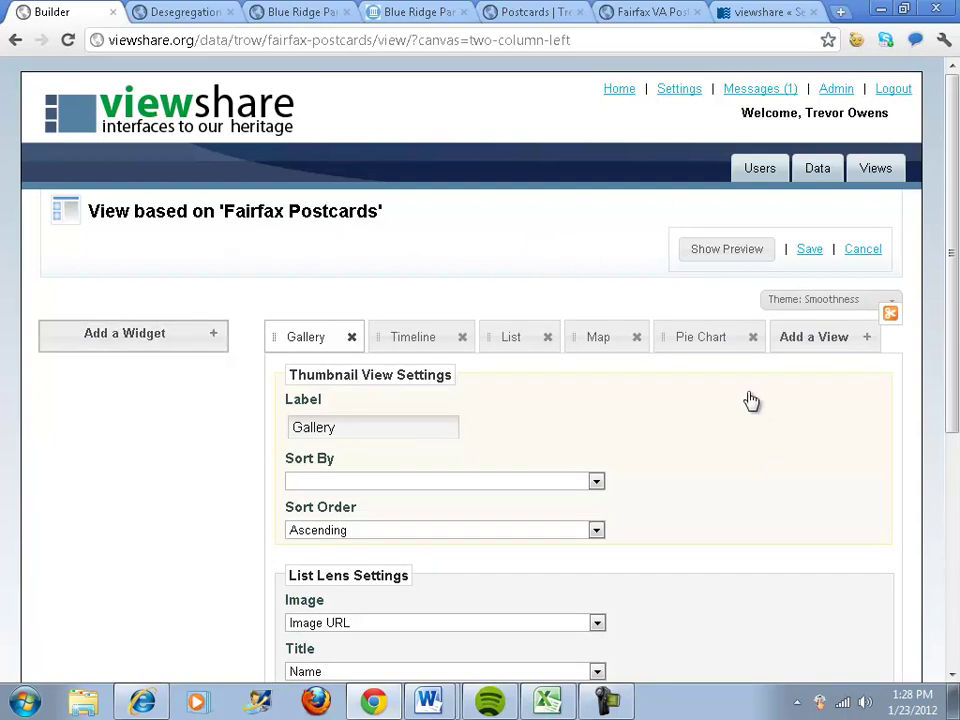
# - Add a search widget titled Search and a numeric slider widget for the Related Date property
pyautogui.click(215, 336)
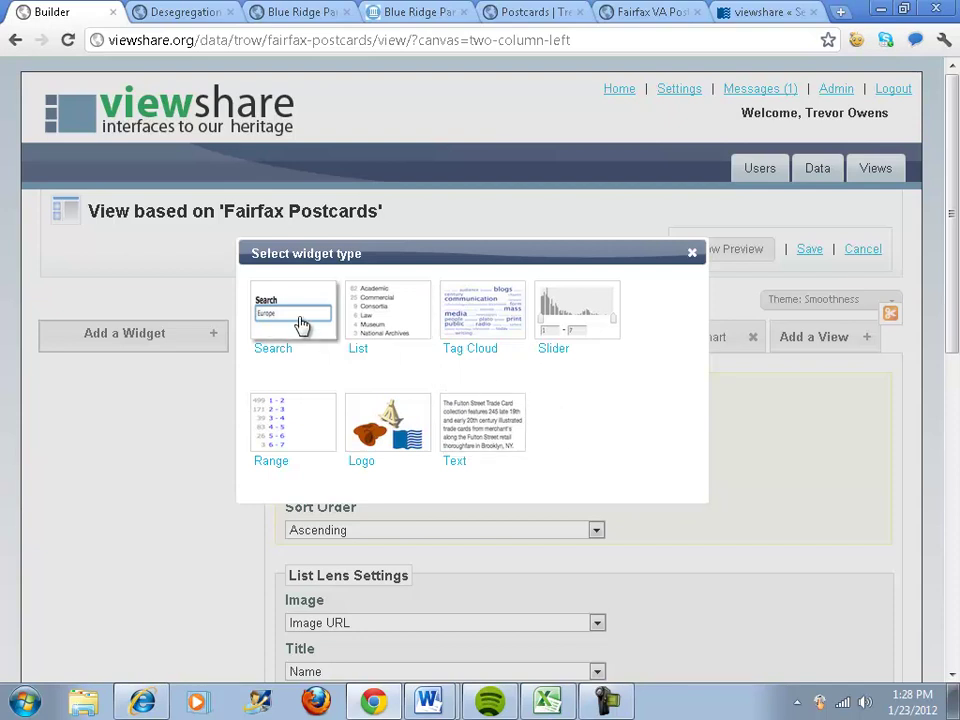
pyautogui.click(300, 325)
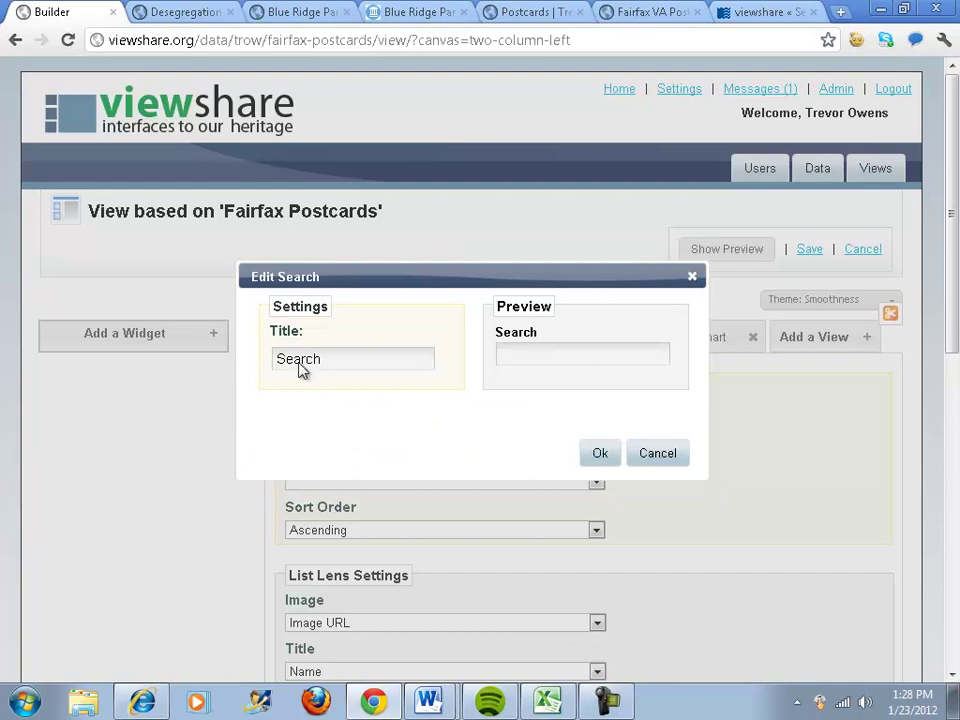
pyautogui.click(601, 455)
pyautogui.click(180, 337)
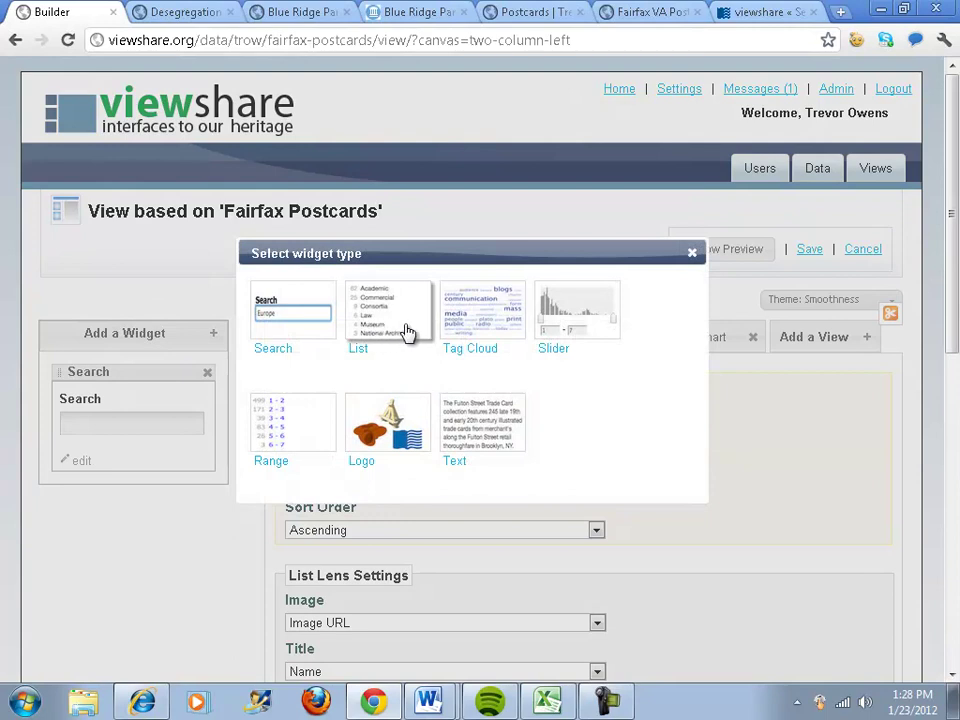
pyautogui.click(566, 327)
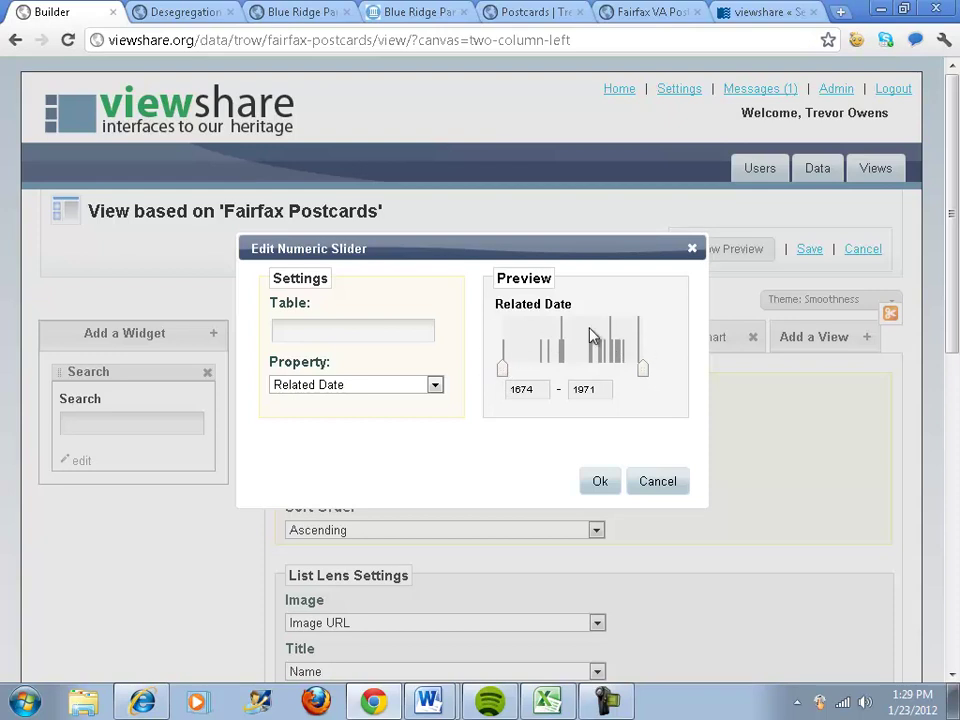
pyautogui.click(604, 483)
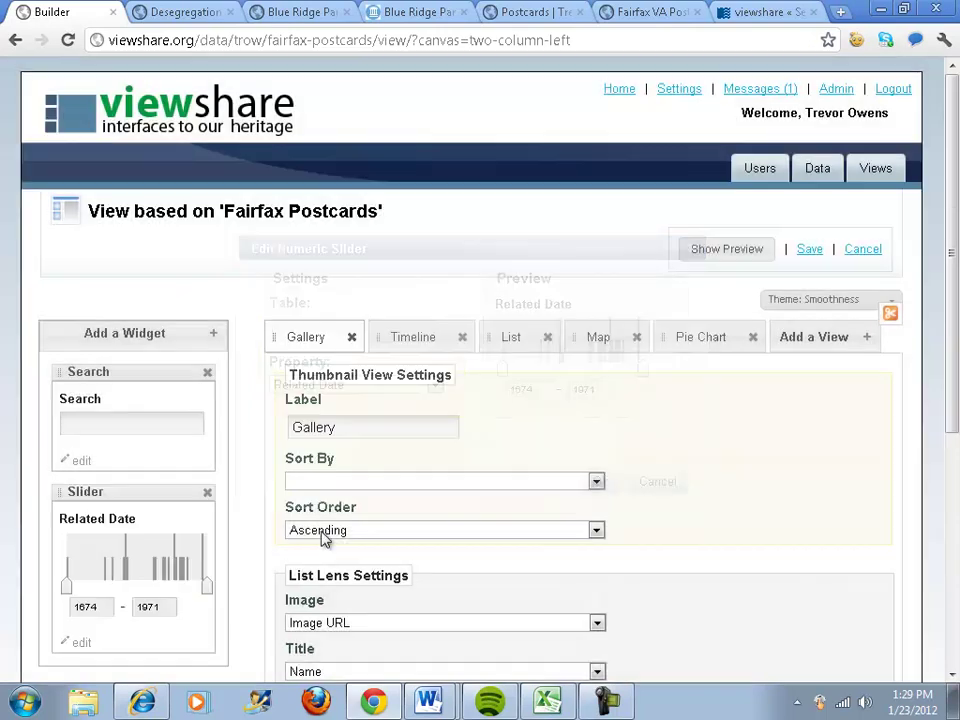
# - Add a list widget, try City and State as its property, and settle on themes
pyautogui.click(125, 336)
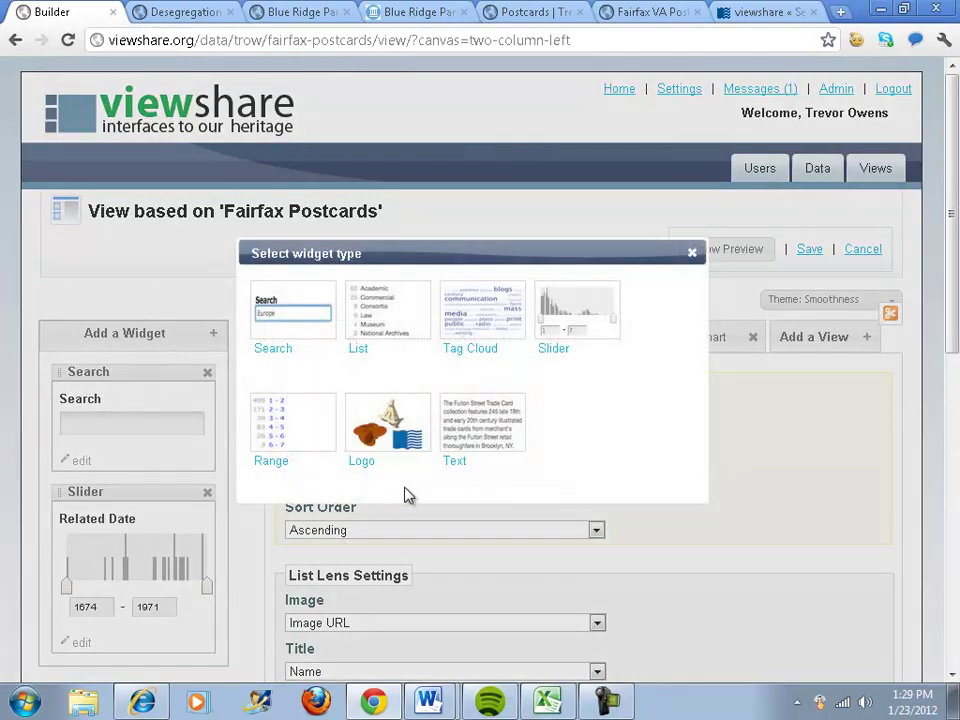
pyautogui.click(403, 334)
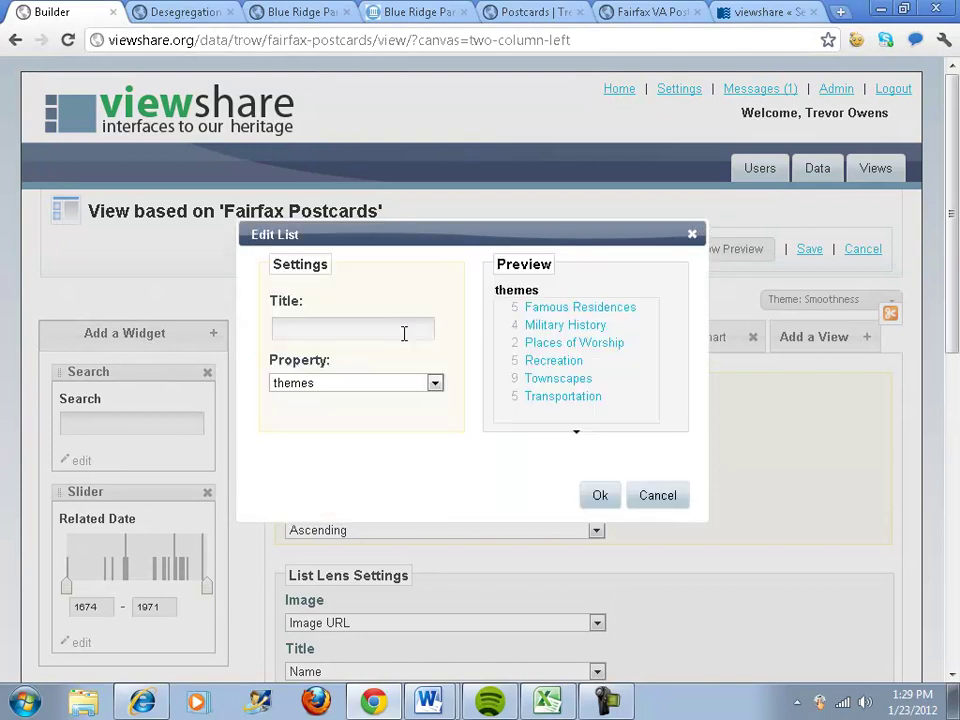
pyautogui.click(433, 384)
pyautogui.click(403, 431)
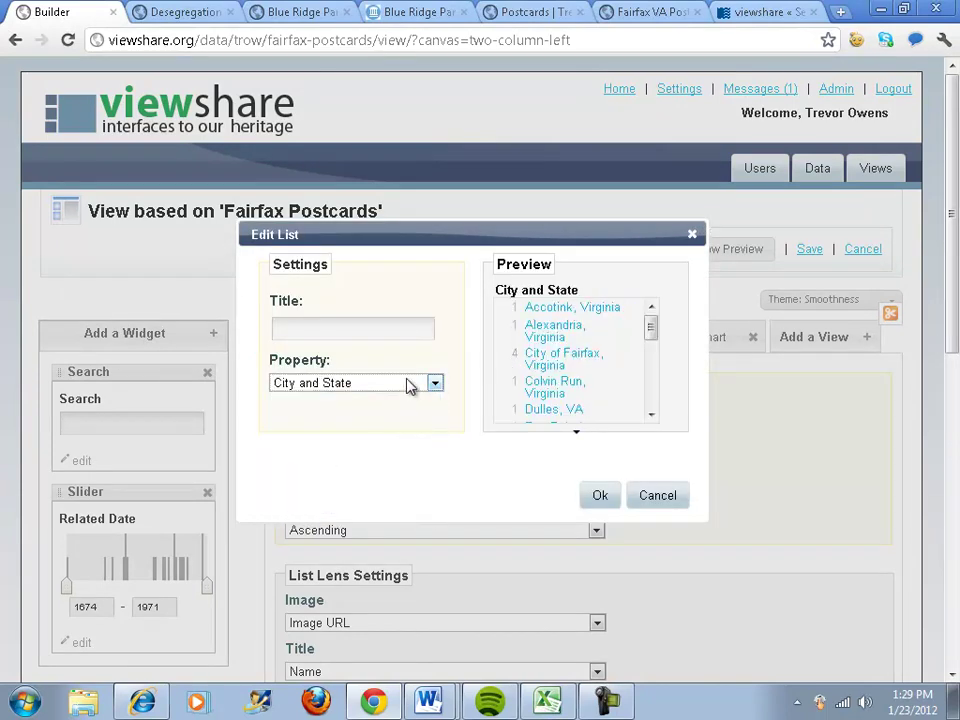
pyautogui.moveTo(653, 339)
pyautogui.mouseDown()
pyautogui.moveTo(650, 395)
pyautogui.moveTo(652, 338)
pyautogui.mouseUp()
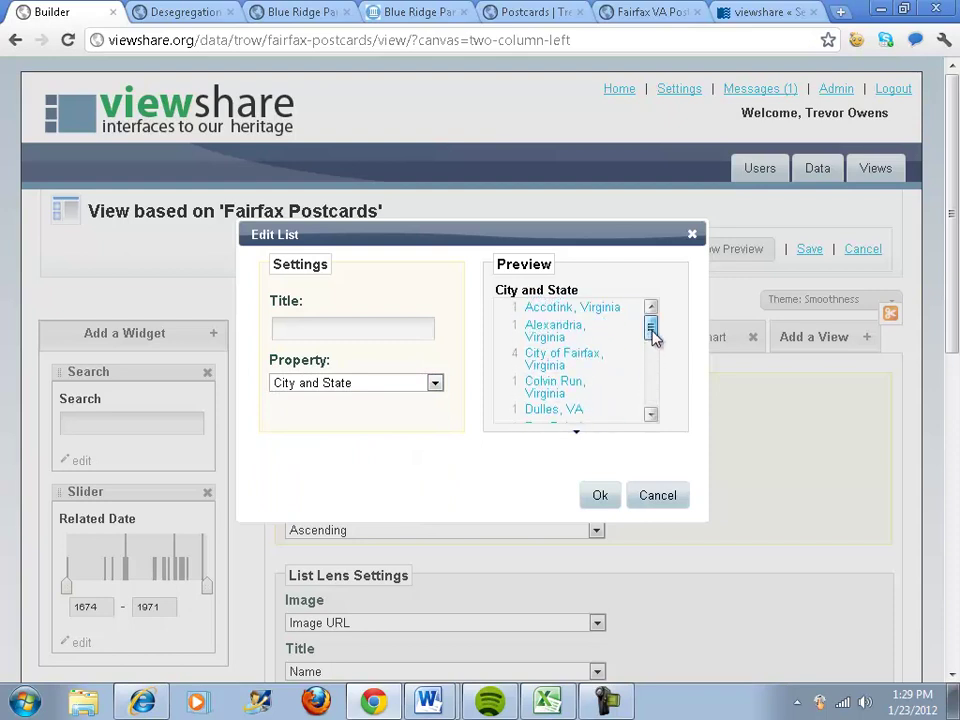
pyautogui.click(435, 384)
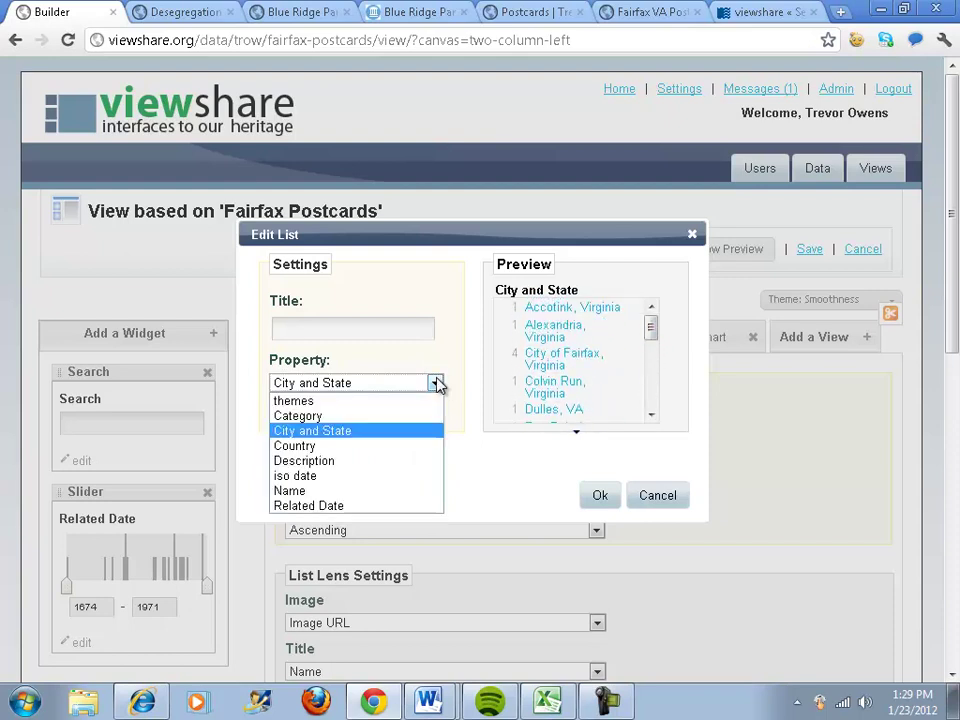
pyautogui.click(383, 401)
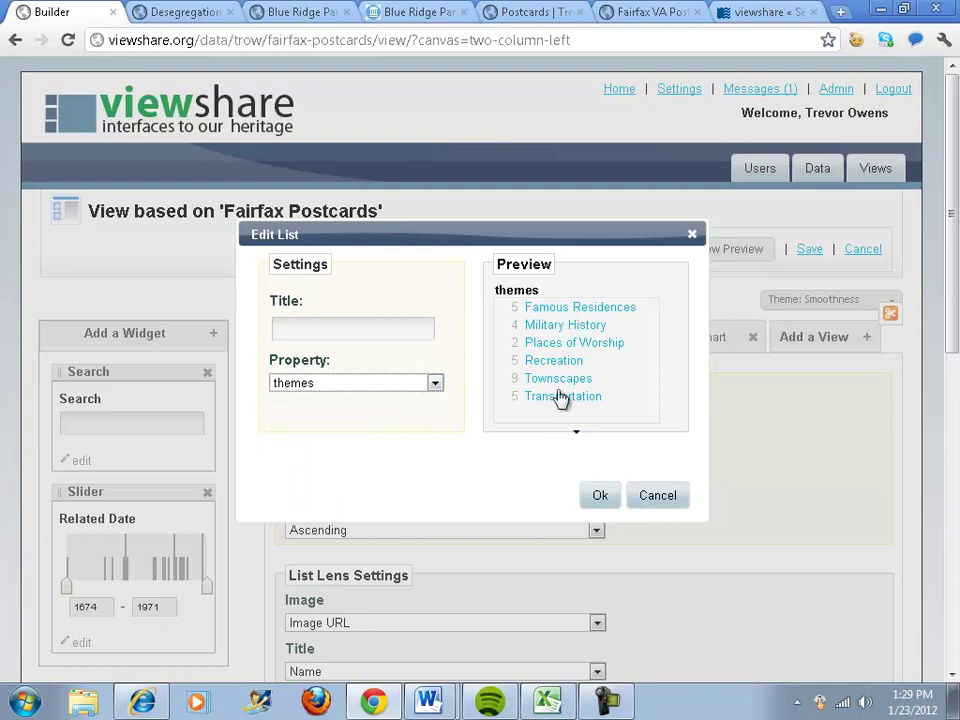
pyautogui.click(597, 494)
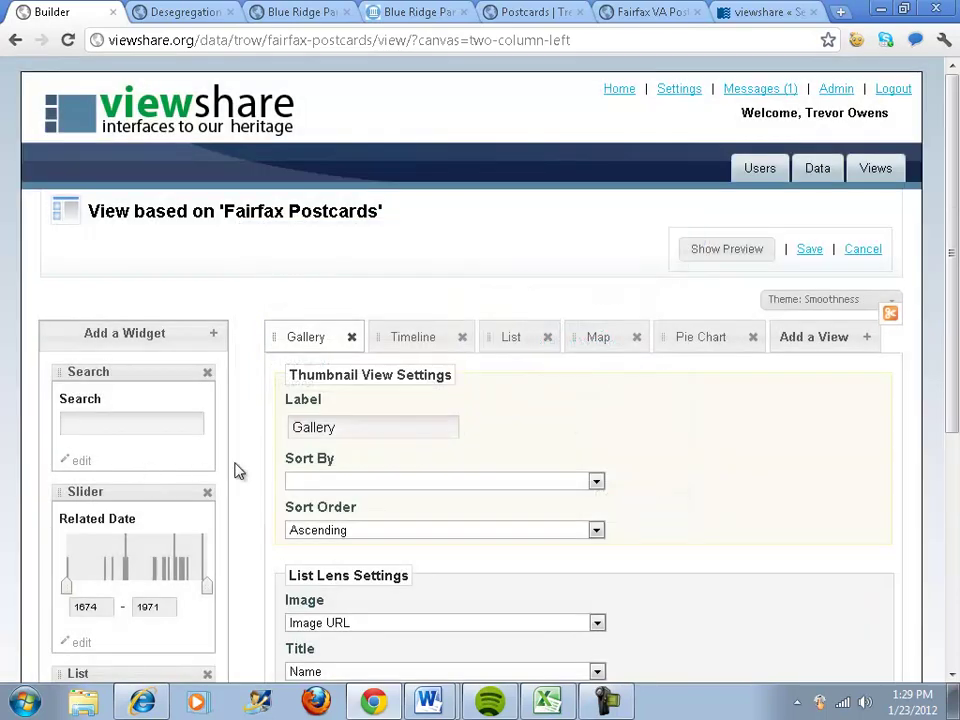
pyautogui.scroll(-3, 238, 468)
pyautogui.scroll(3, 240, 469)
# - Add a numeric range widget for the Related Date property with an interval of 50
pyautogui.click(165, 340)
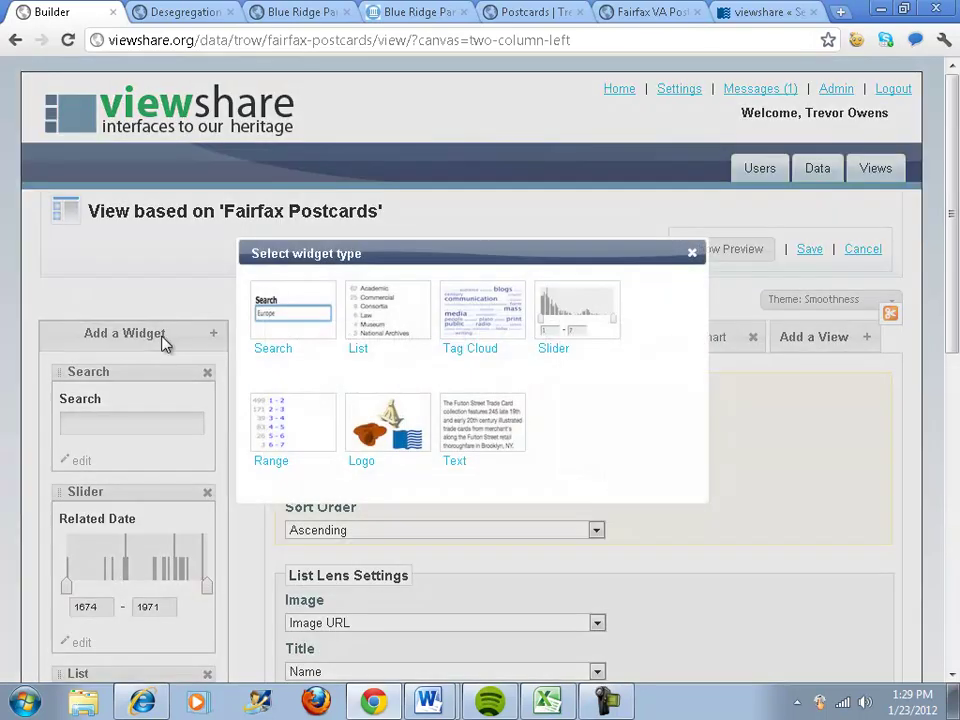
pyautogui.click(280, 447)
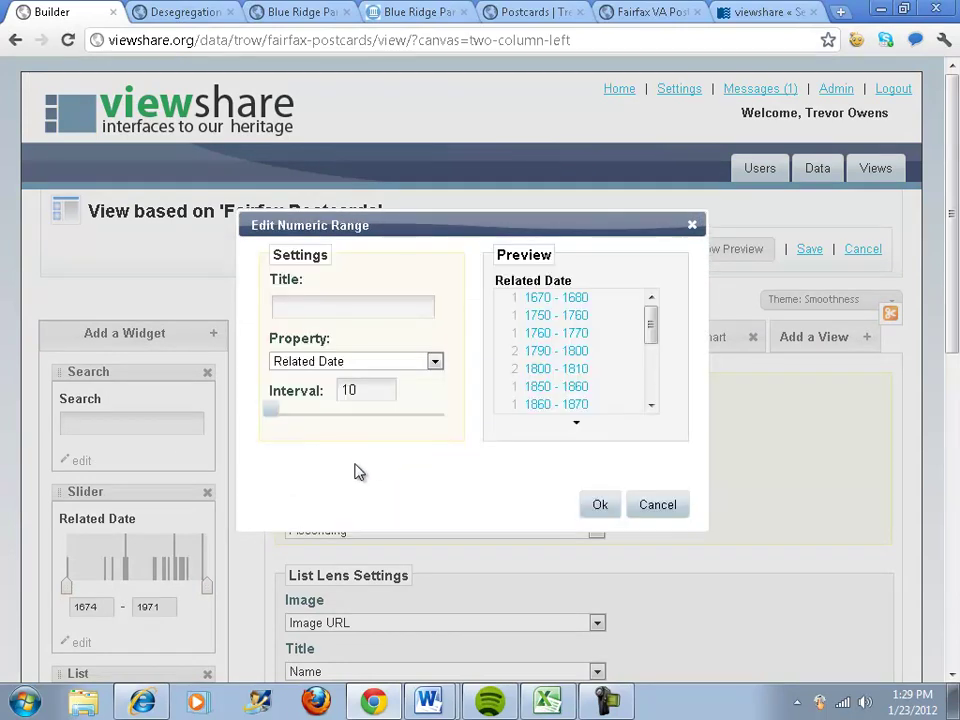
pyautogui.moveTo(651, 324)
pyautogui.mouseDown()
pyautogui.moveTo(651, 385)
pyautogui.moveTo(655, 321)
pyautogui.mouseUp()
pyautogui.moveTo(278, 418); pyautogui.dragTo(232, 437)
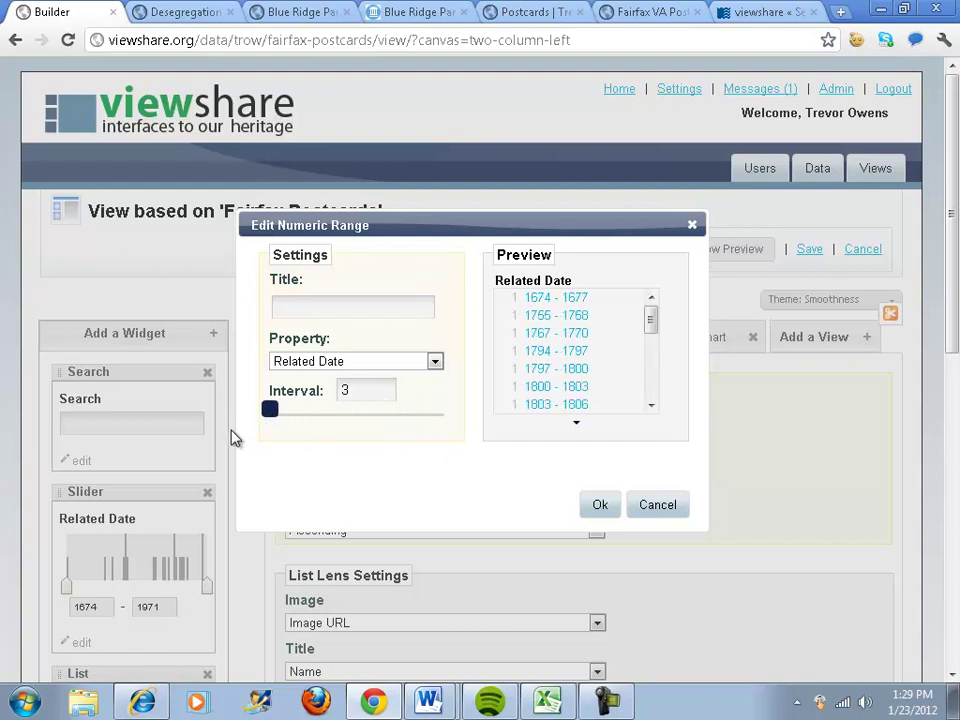
pyautogui.click(381, 390)
pyautogui.press('BackSpace')
pyautogui.write('56')
pyautogui.moveTo(381, 390); pyautogui.dragTo(300, 385)
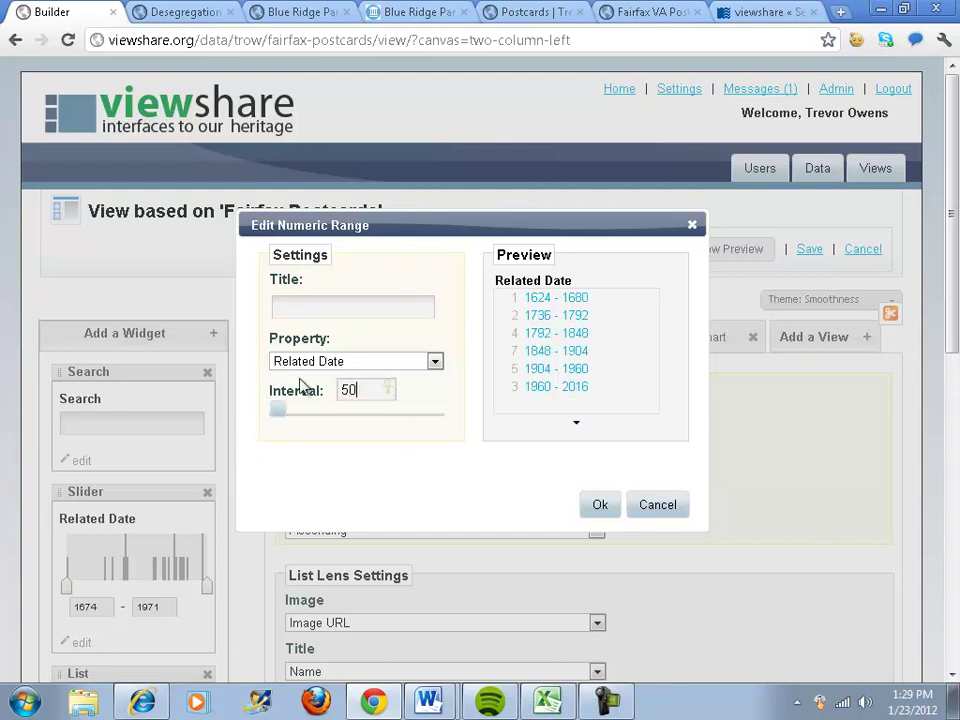
pyautogui.write('50')
pyautogui.click(350, 483)
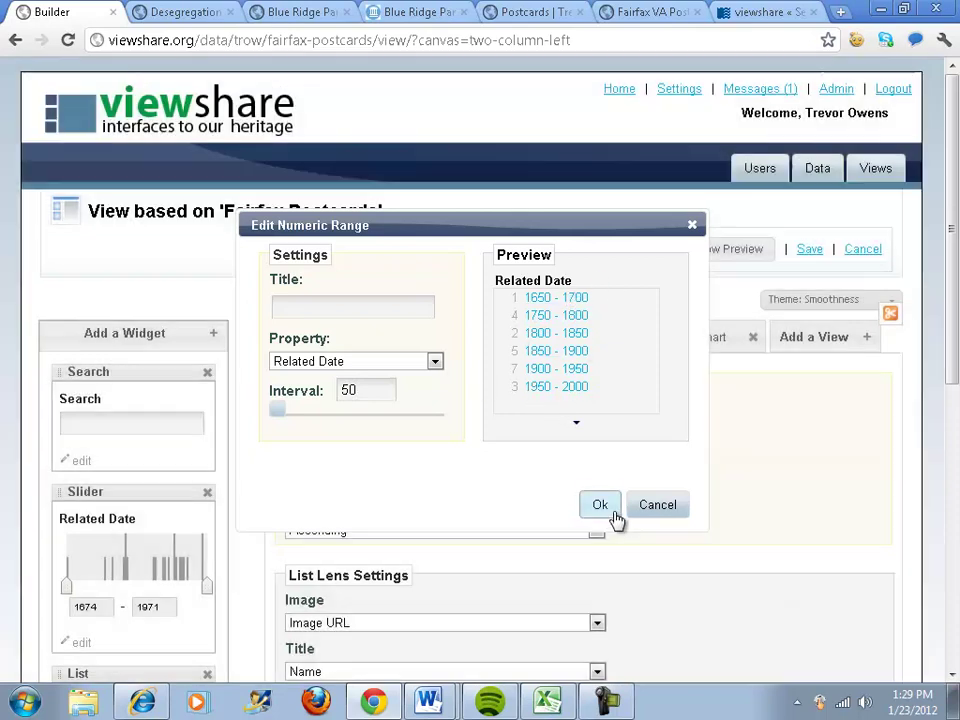
pyautogui.click(600, 505)
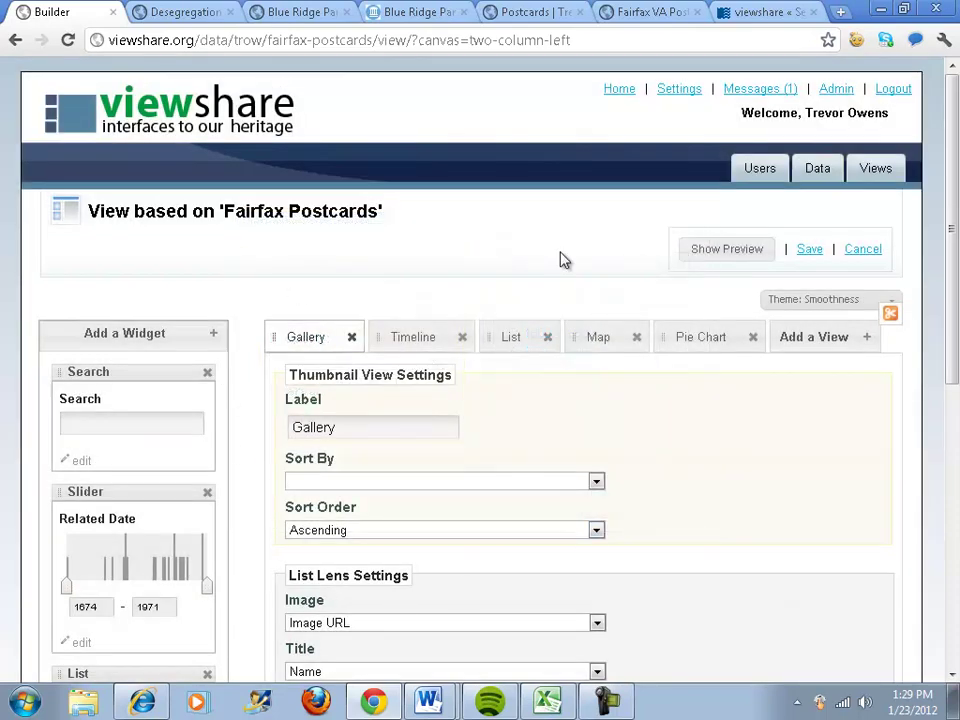
# - Preview the view with its widgets and adjust the heights of the themes and Related Date range lists
pyautogui.click(707, 264)
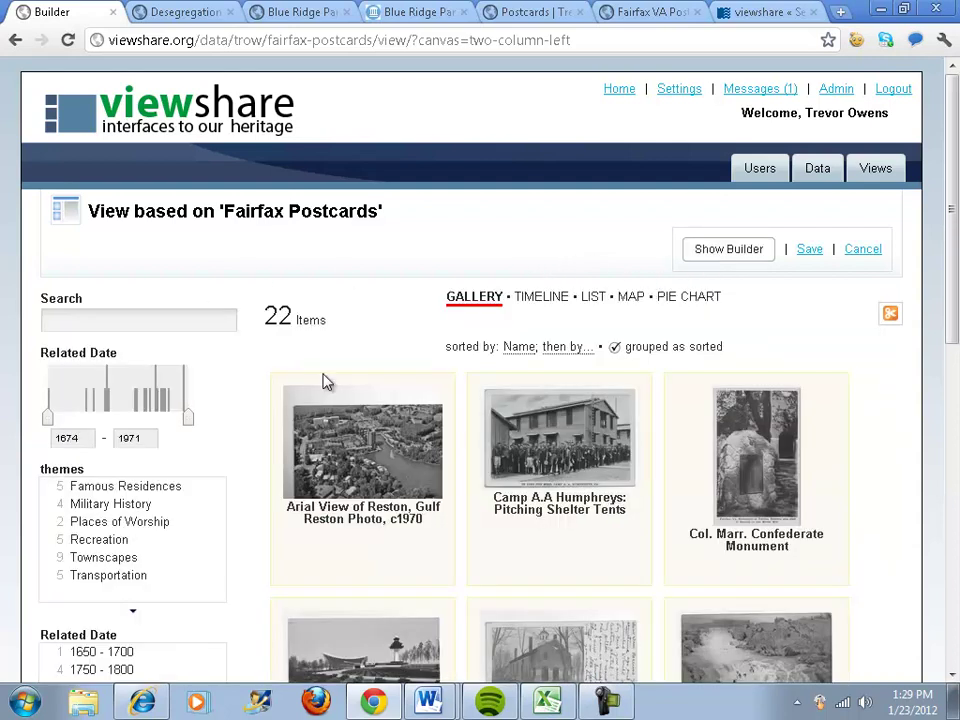
pyautogui.scroll(-2, 249, 349)
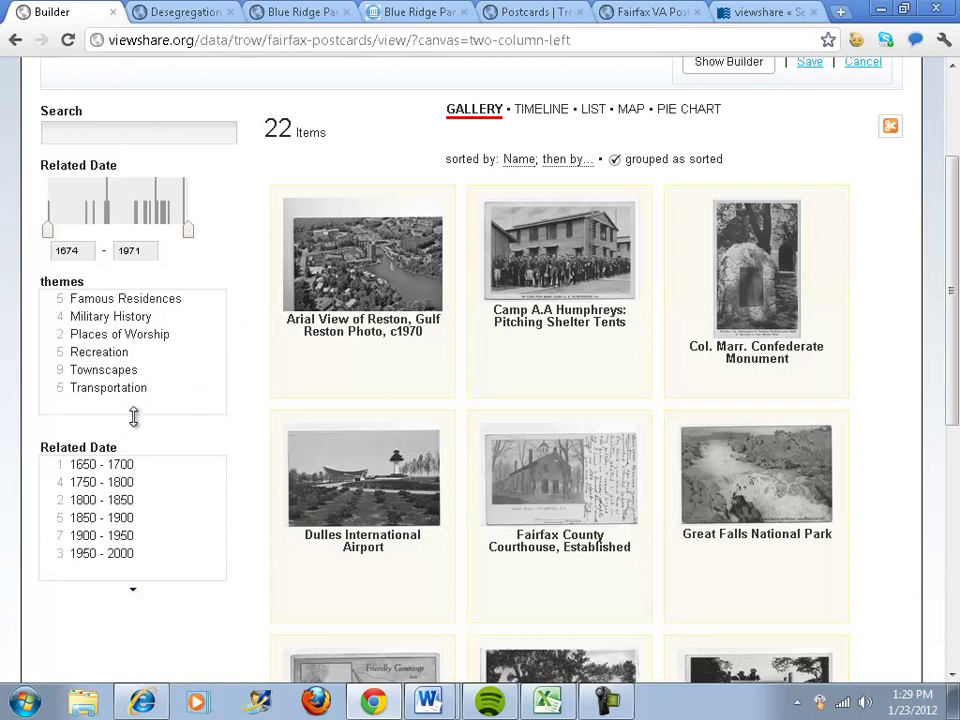
pyautogui.moveTo(133, 416)
pyautogui.mouseDown()
pyautogui.moveTo(129, 525)
pyautogui.moveTo(133, 406)
pyautogui.mouseUp()
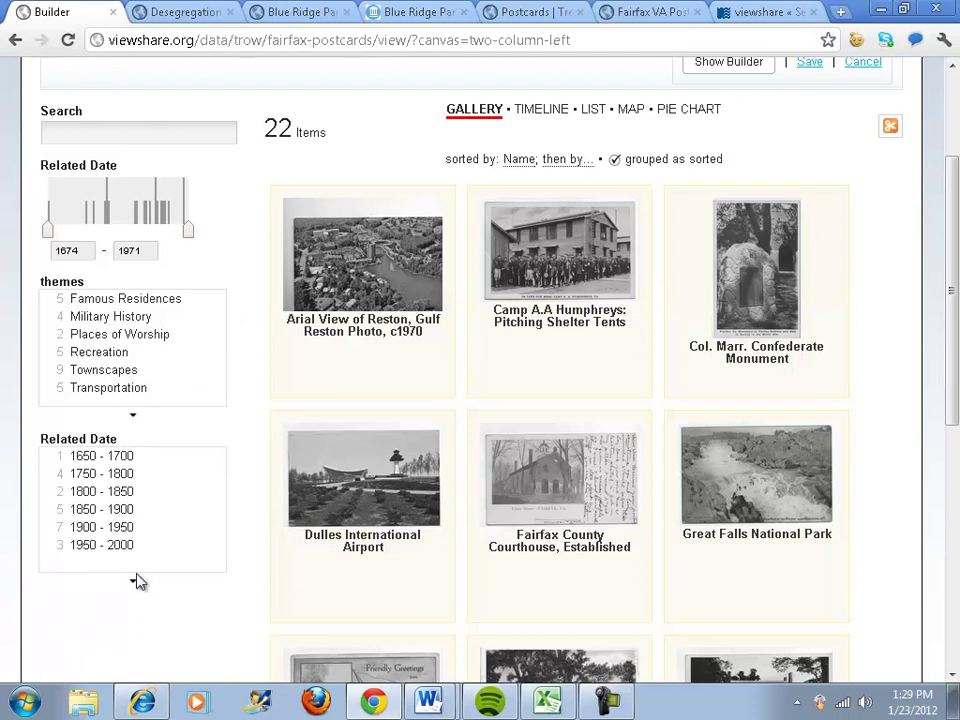
pyautogui.moveTo(133, 578)
pyautogui.mouseDown()
pyautogui.moveTo(152, 491)
pyautogui.moveTo(139, 611)
pyautogui.moveTo(146, 570)
pyautogui.mouseUp()
pyautogui.moveTo(129, 407)
pyautogui.mouseDown()
pyautogui.moveTo(133, 450)
pyautogui.moveTo(142, 410)
pyautogui.moveTo(139, 448)
pyautogui.moveTo(140, 419)
pyautogui.mouseUp()
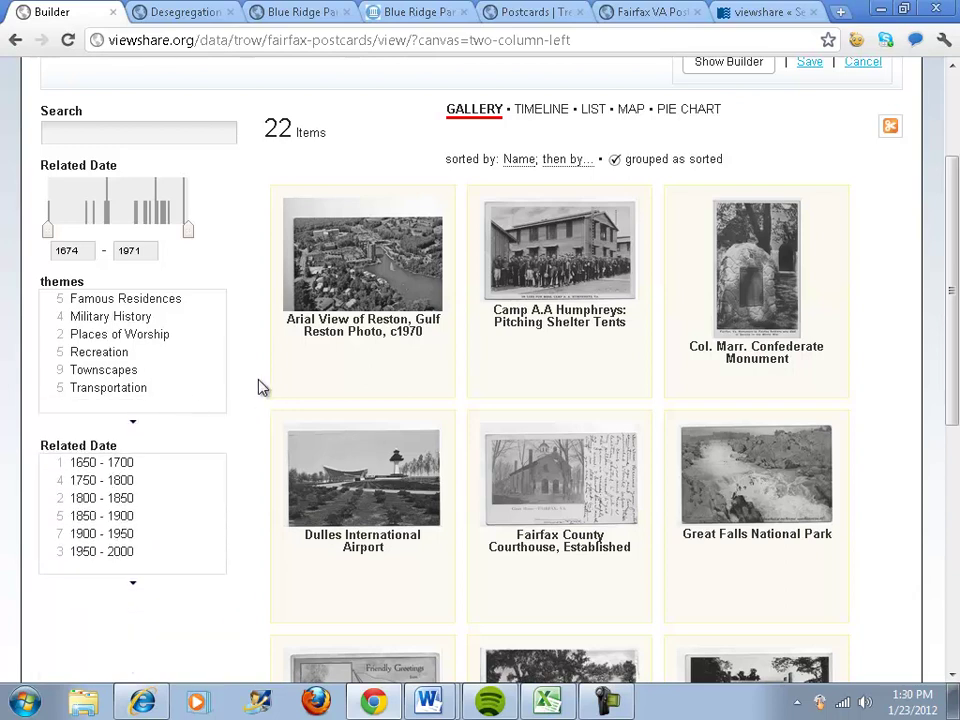
# - Filter the gallery by the Famous Residences theme and by the 1900 - 1950 date range separately, clearing each filter after viewing
pyautogui.click(99, 302)
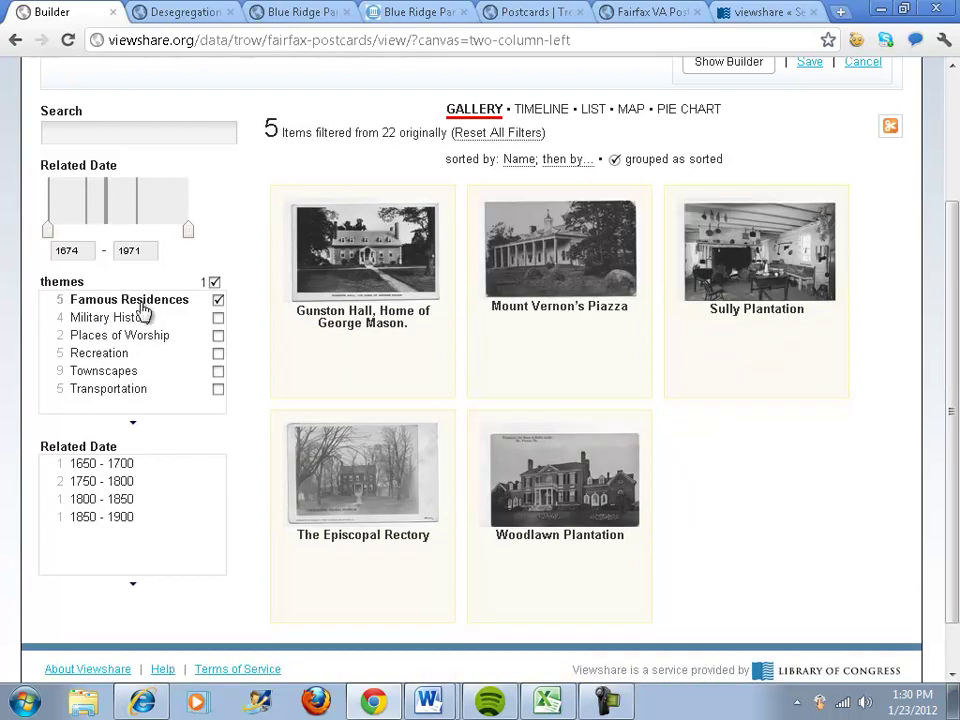
pyautogui.click(102, 302)
pyautogui.click(112, 537)
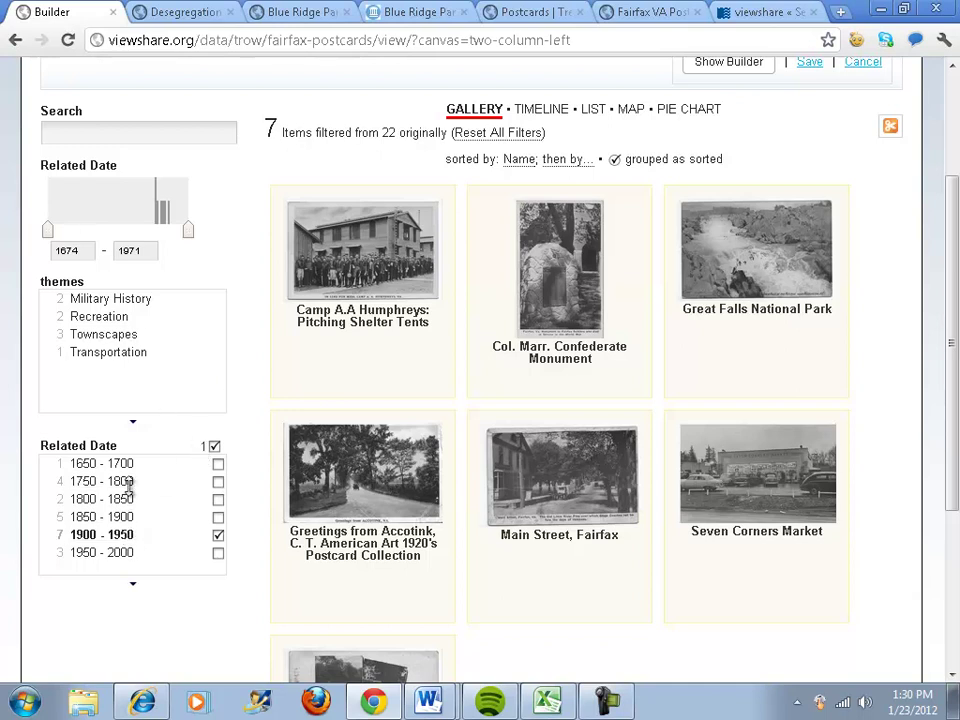
pyautogui.click(105, 537)
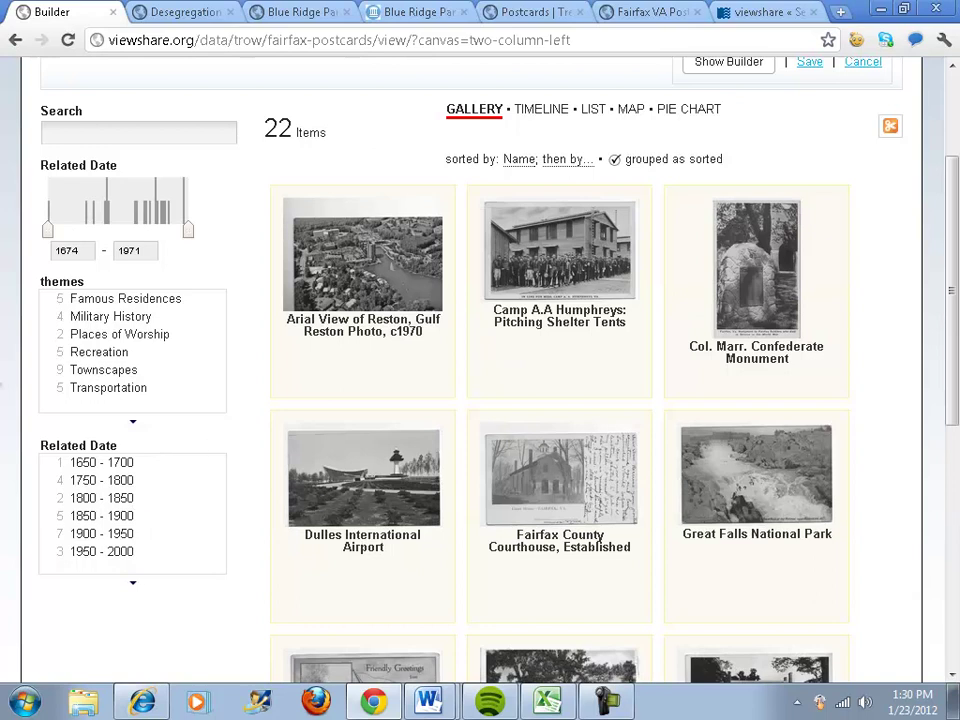
# - Filter to Famous Residences items from 1750 - 1800 and look at them in the timeline, list and map views
pyautogui.click(128, 483)
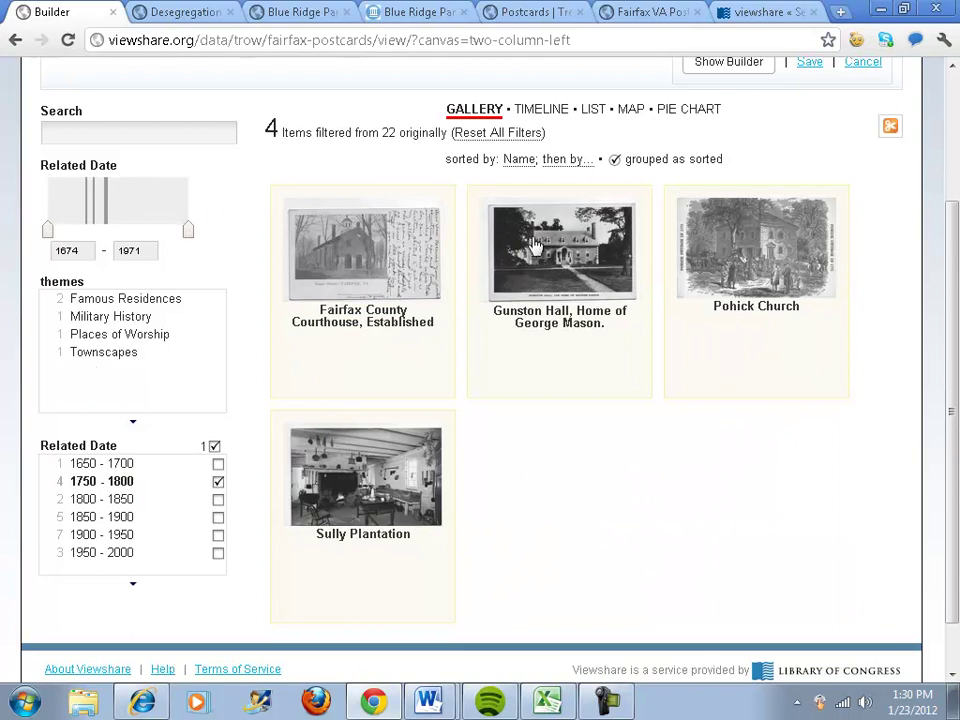
pyautogui.click(110, 299)
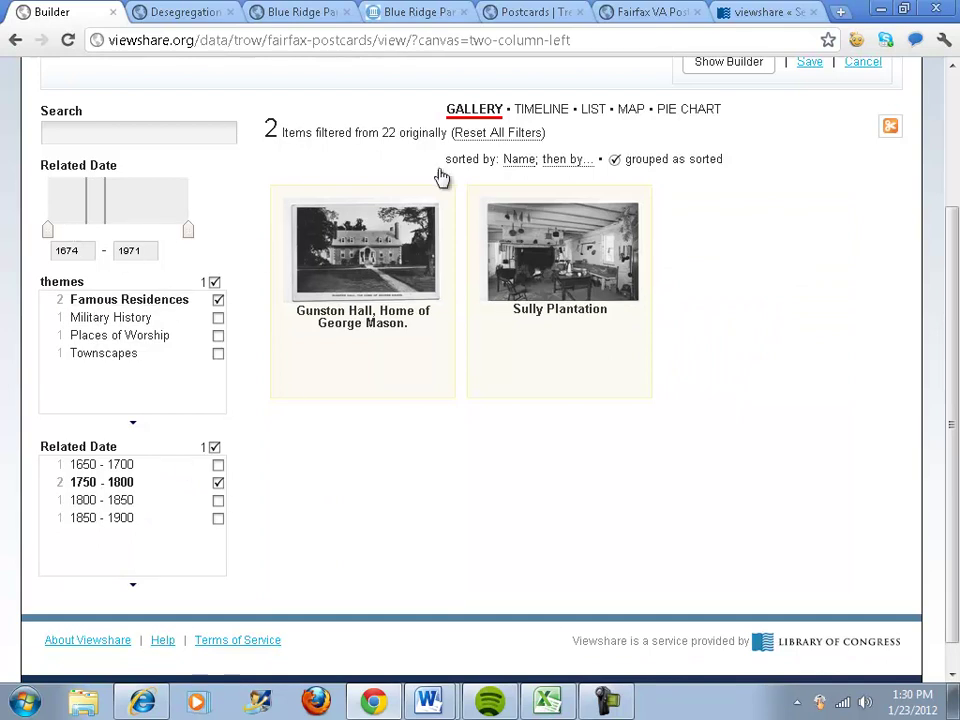
pyautogui.click(541, 109)
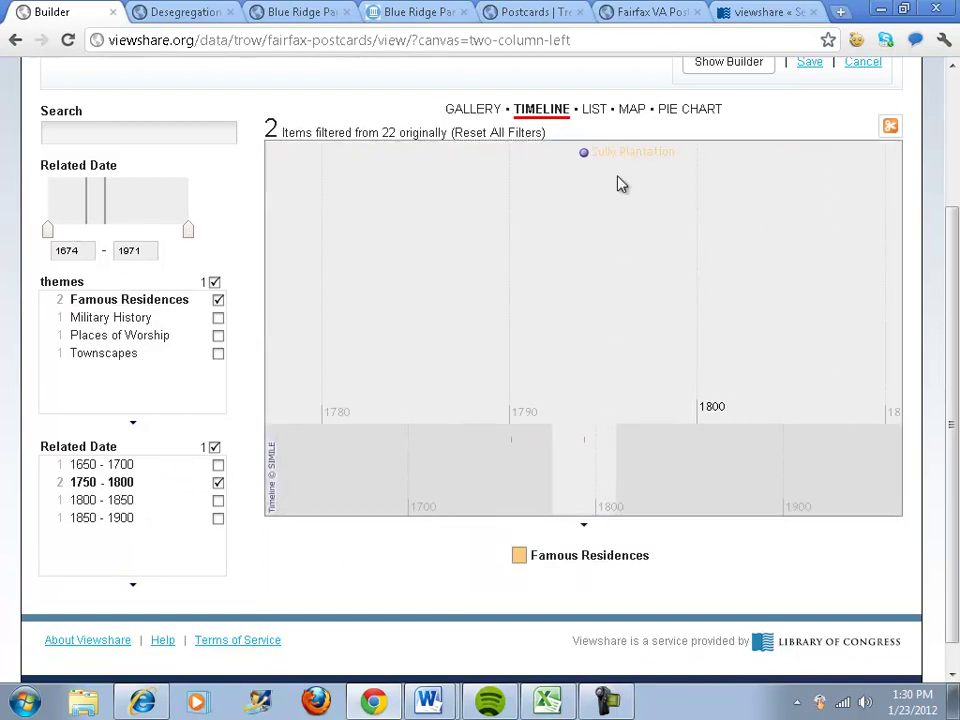
pyautogui.click(593, 110)
pyautogui.scroll(-3, 644, 284)
pyautogui.scroll(5, 640, 279)
pyautogui.click(631, 262)
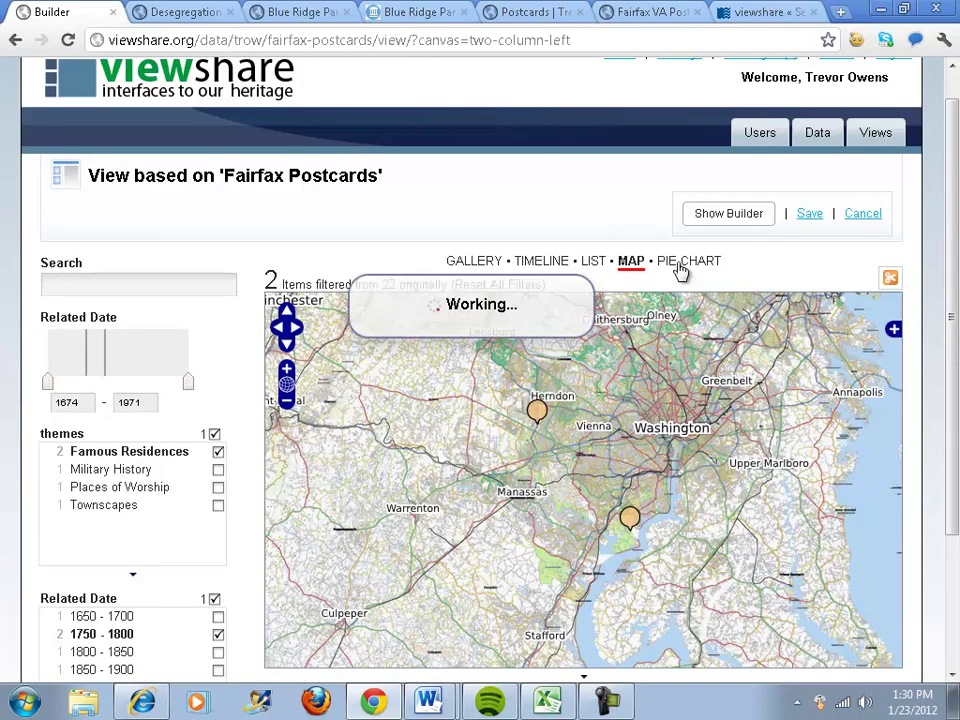
# - Show the filtered items as a pie chart grouped by themes and clear the Famous Residences filter
pyautogui.click(684, 262)
pyautogui.click(322, 290)
pyautogui.click(303, 308)
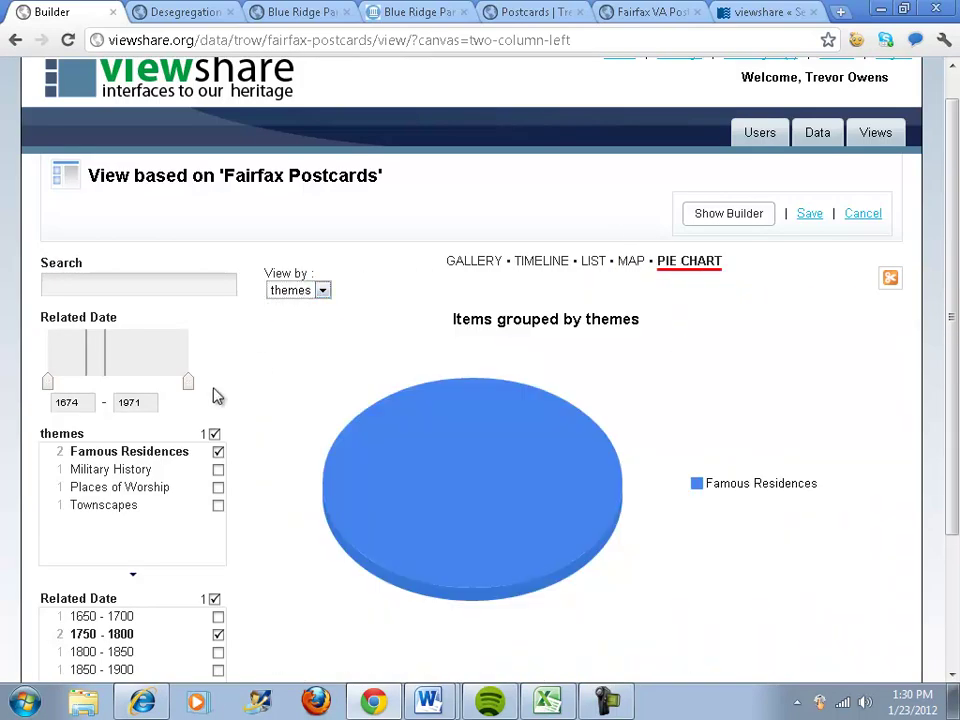
pyautogui.click(218, 452)
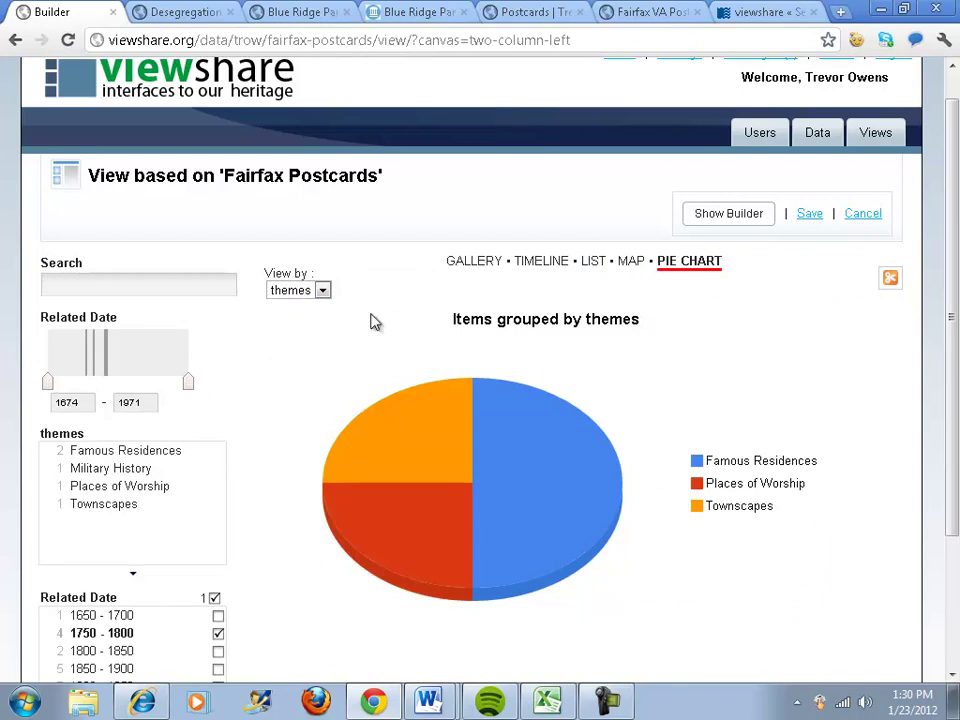
# - Show the 1750 - 1800 items in the gallery view and look over their thumbnails
pyautogui.click(466, 262)
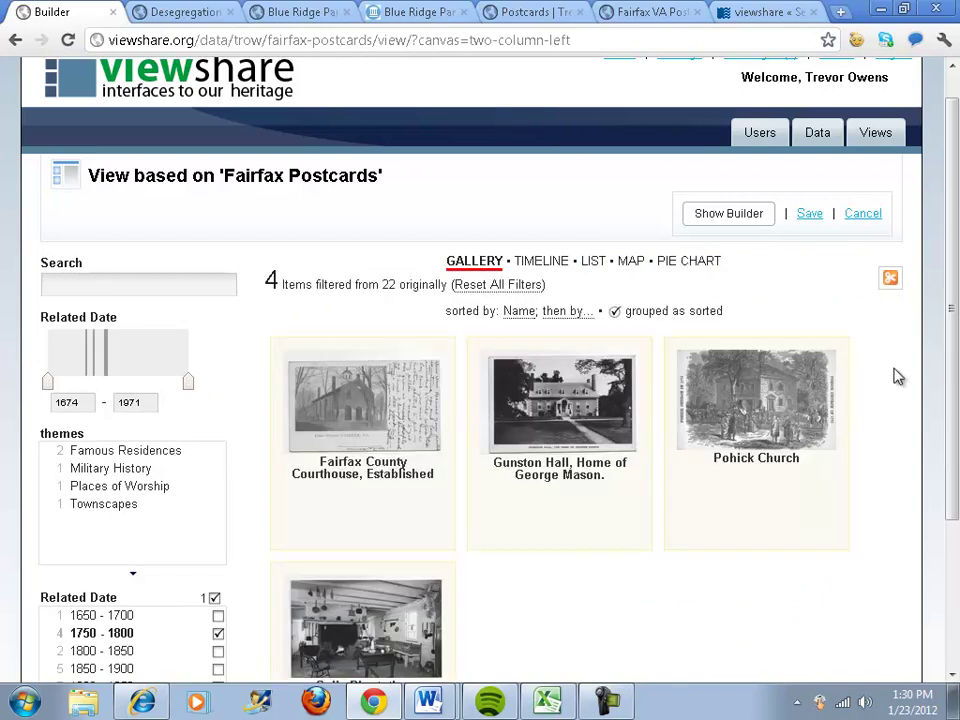
pyautogui.scroll(-2, 868, 334)
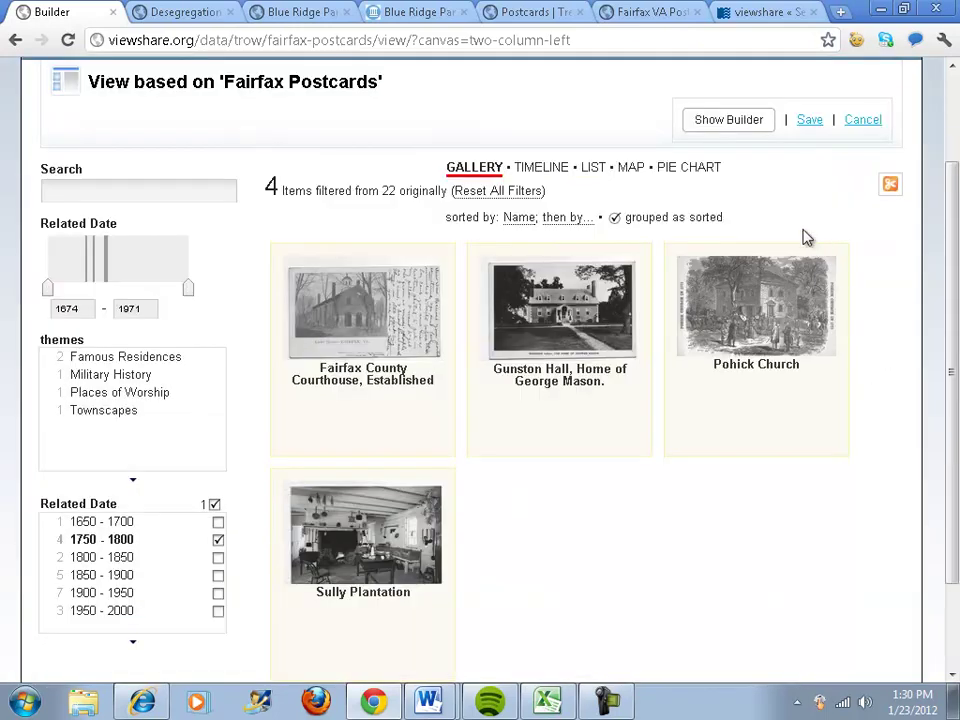
pyautogui.scroll(3, 806, 237)
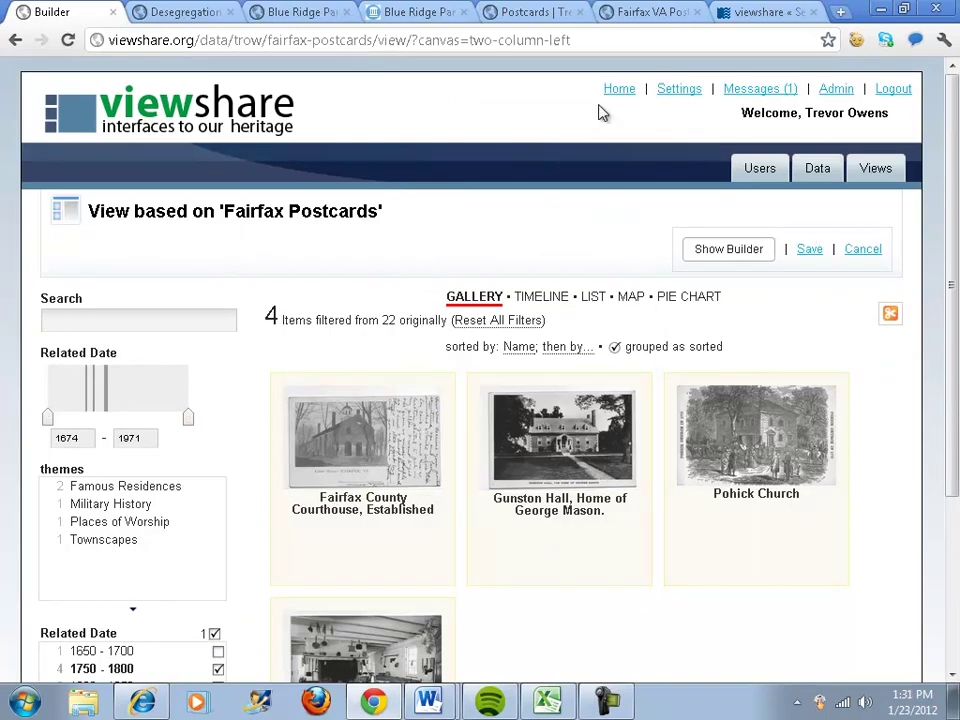
# - Save the view as public, titled Fairfax Postcards, with the description "A view I created for a workshop."
pyautogui.click(810, 252)
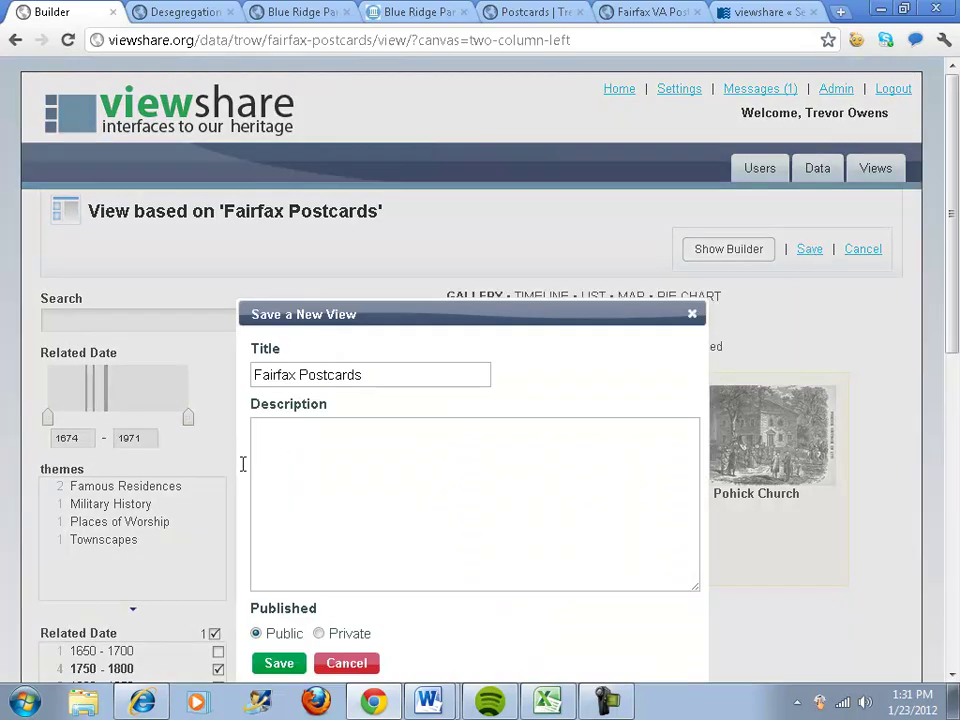
pyautogui.click(369, 448)
pyautogui.write('A')
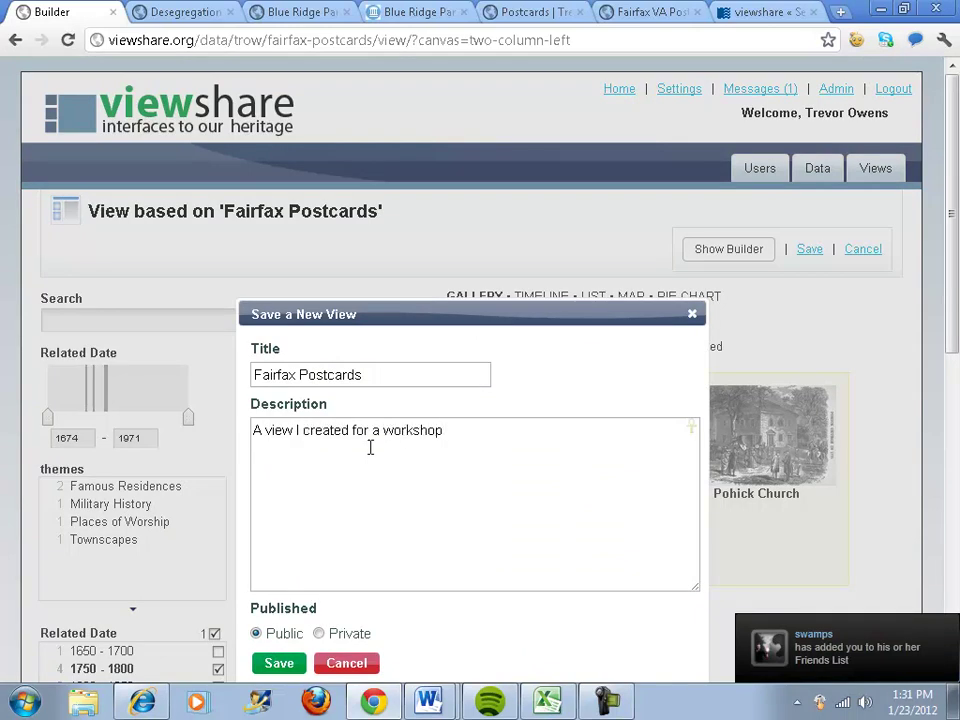
pyautogui.click(283, 666)
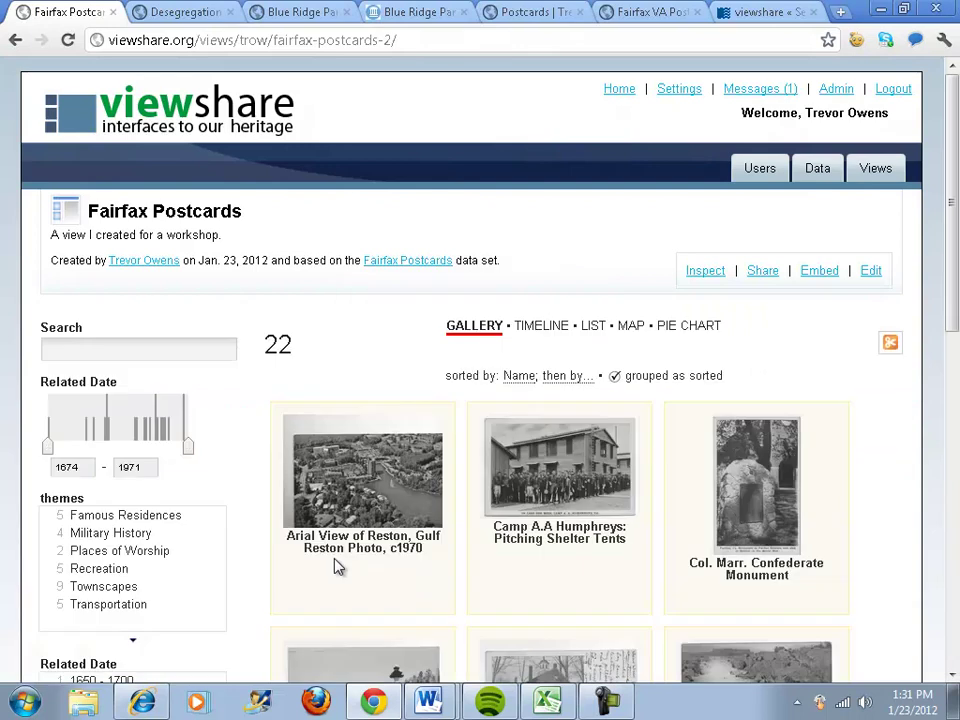
# - Look over the saved view's page and highlight its web address
pyautogui.moveTo(951, 274); pyautogui.dragTo(943, 375)
pyautogui.scroll(3, 786, 234)
pyautogui.hotkey('ctrl', 'l')
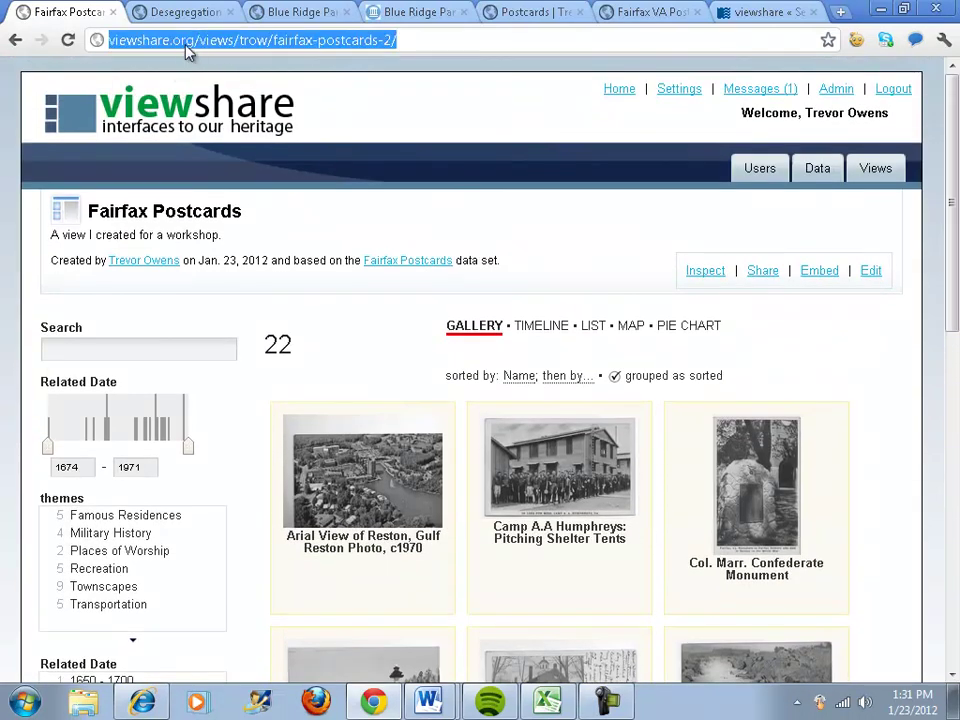
pyautogui.click(193, 40)
pyautogui.moveTo(110, 42); pyautogui.dragTo(385, 40)
pyautogui.click(405, 42)
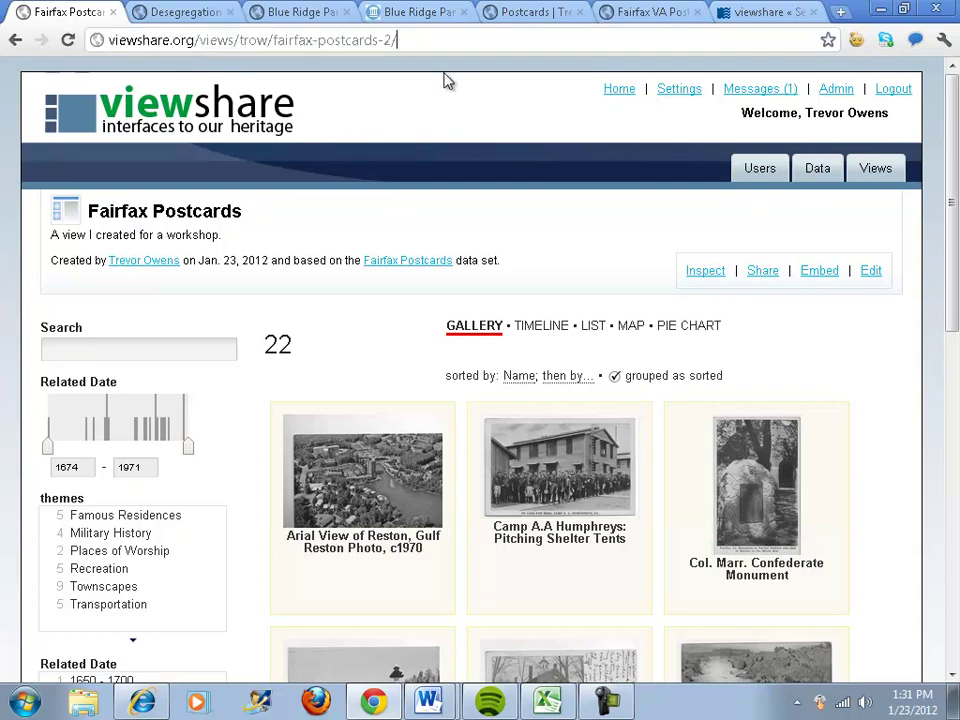
# - Narrow the saved view's Related Date range with the slider and restore the full range
pyautogui.moveTo(48, 447); pyautogui.dragTo(102, 451)
pyautogui.moveTo(190, 450)
pyautogui.mouseDown()
pyautogui.moveTo(107, 456)
pyautogui.moveTo(195, 455)
pyautogui.mouseUp()
pyautogui.moveTo(102, 449); pyautogui.dragTo(18, 452)
# - Filter to the Famous Residences theme and look at the items in the timeline, map, pie chart and list views
pyautogui.click(118, 516)
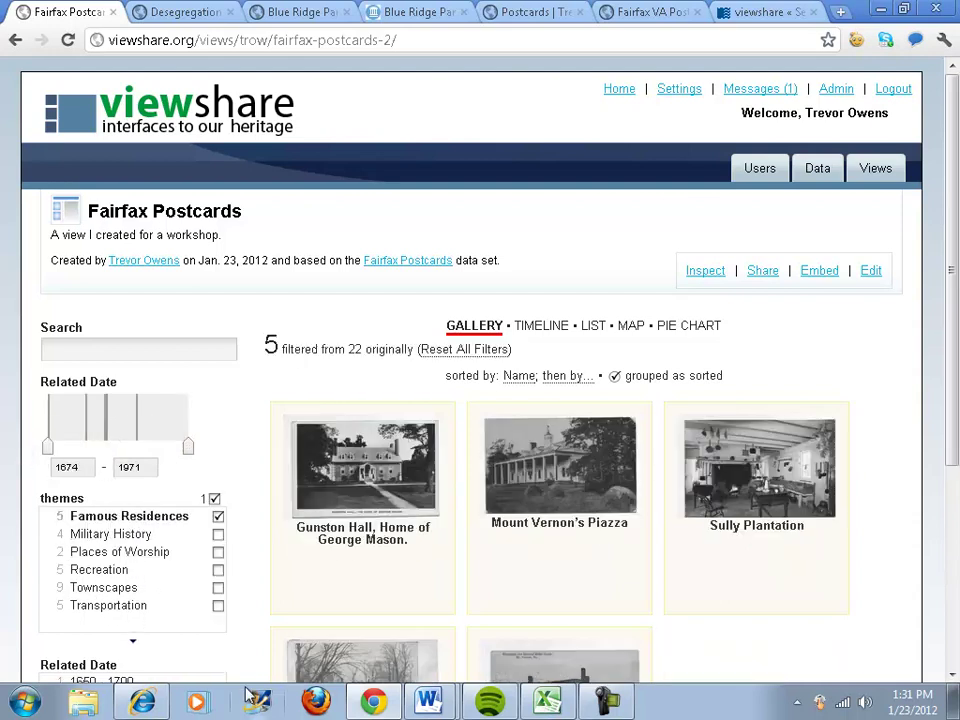
pyautogui.click(541, 325)
pyautogui.click(596, 326)
pyautogui.click(633, 326)
pyautogui.click(677, 329)
pyautogui.click(640, 327)
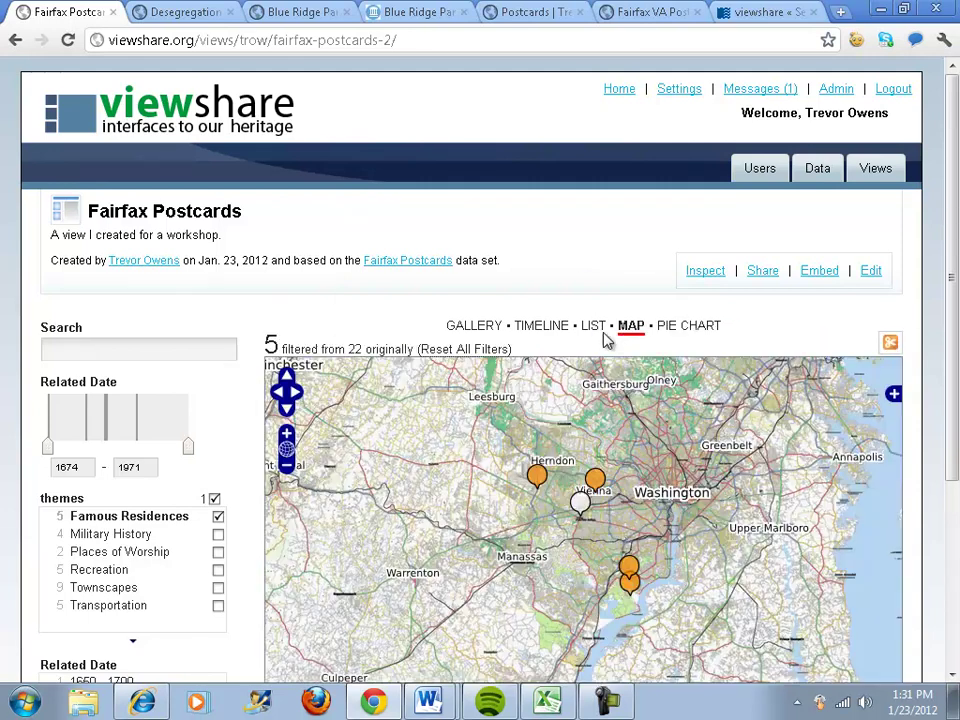
pyautogui.click(594, 328)
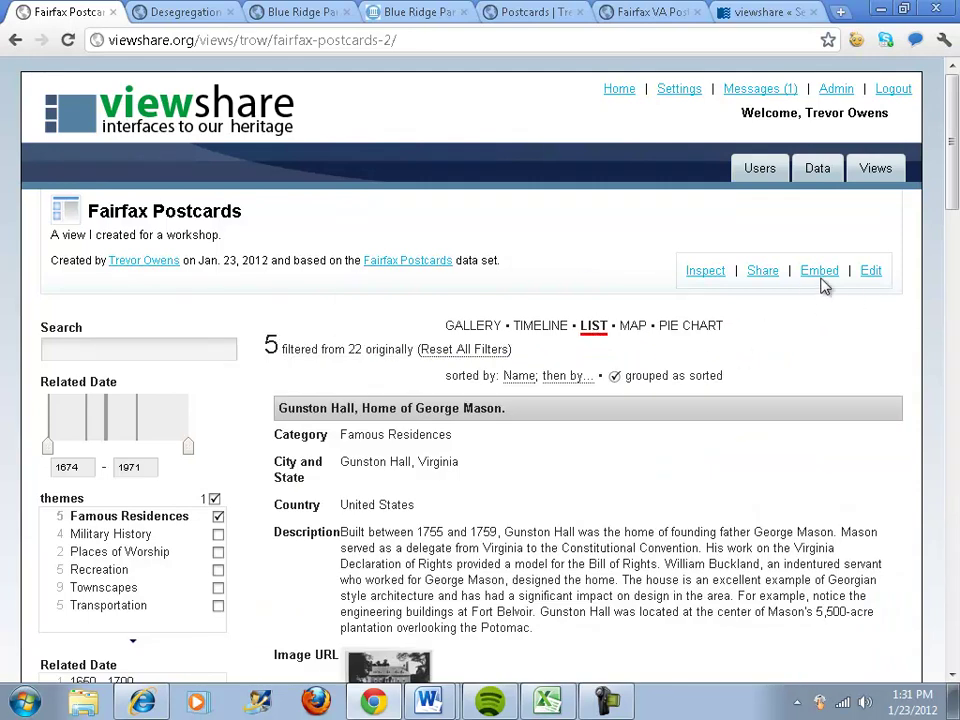
# - Show the view's embed code, look through it and close it
pyautogui.click(819, 271)
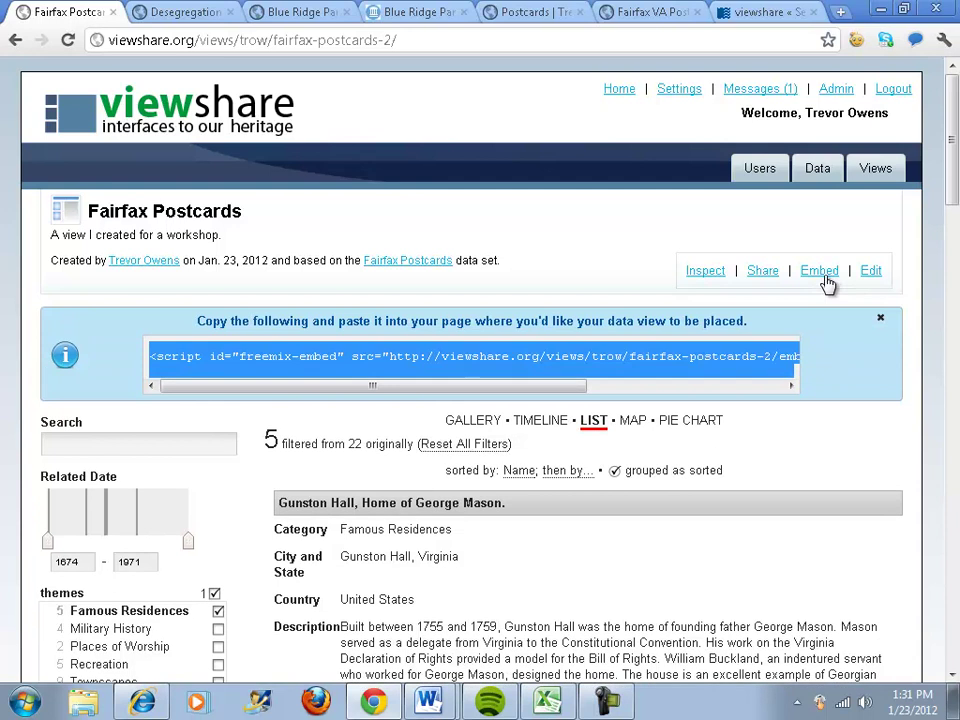
pyautogui.moveTo(286, 391); pyautogui.dragTo(180, 392)
pyautogui.click(880, 320)
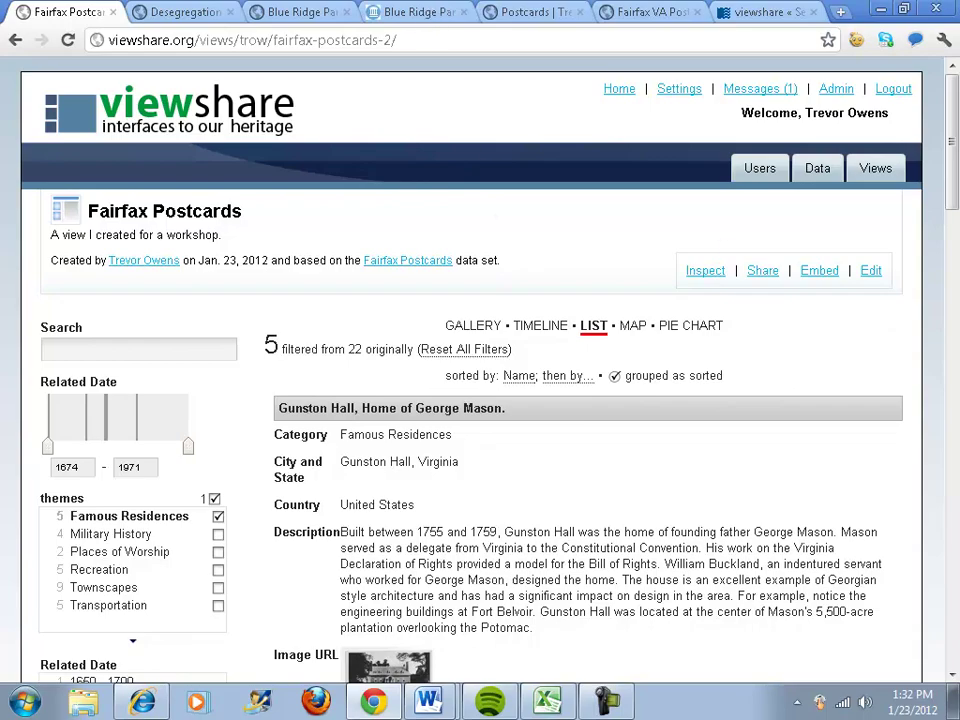
# - Open the saved Fairfax Postcards view for editing and show its timeline settings
pyautogui.moveTo(949, 188)
pyautogui.mouseDown()
pyautogui.moveTo(929, 418)
pyautogui.moveTo(928, 639)
pyautogui.moveTo(945, 429)
pyautogui.moveTo(952, 205)
pyautogui.moveTo(945, 211)
pyautogui.moveTo(944, 196)
pyautogui.mouseUp()
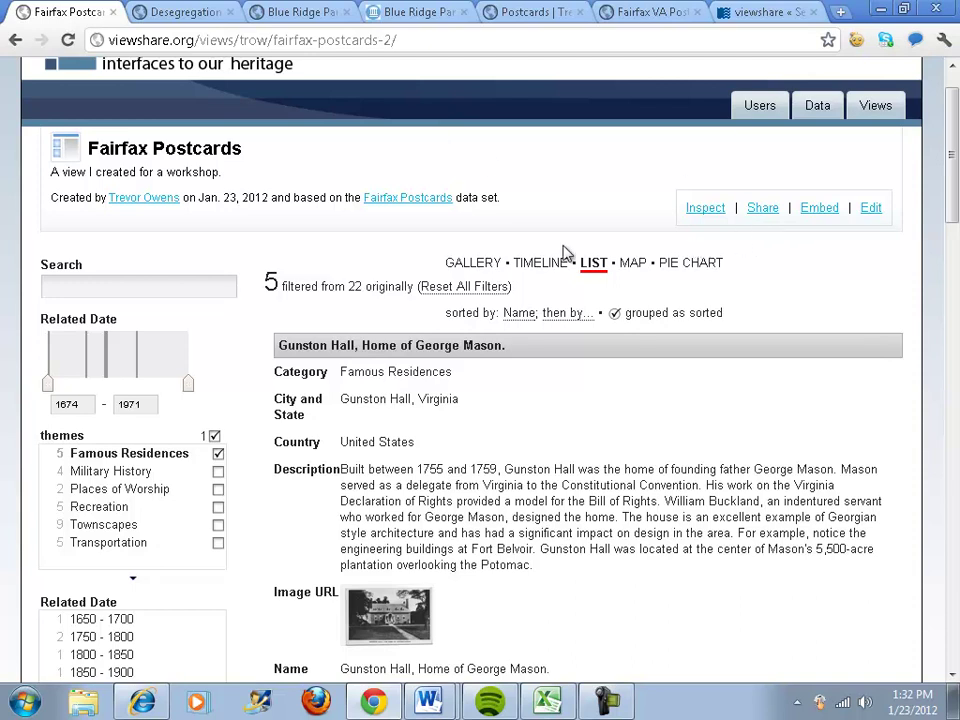
pyautogui.click(872, 208)
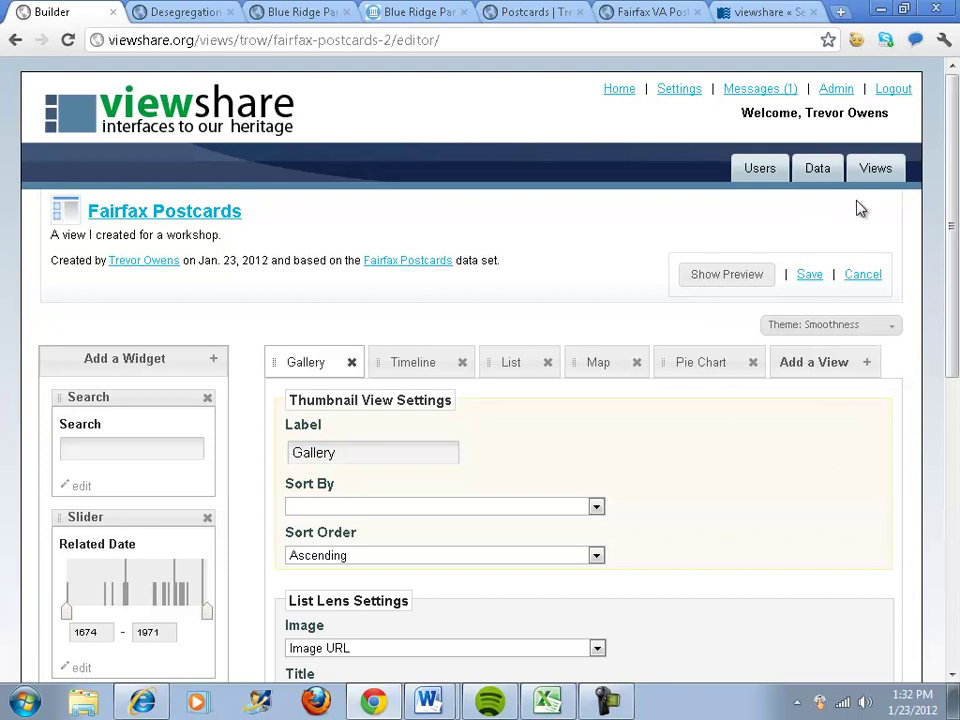
pyautogui.scroll(-1, 814, 527)
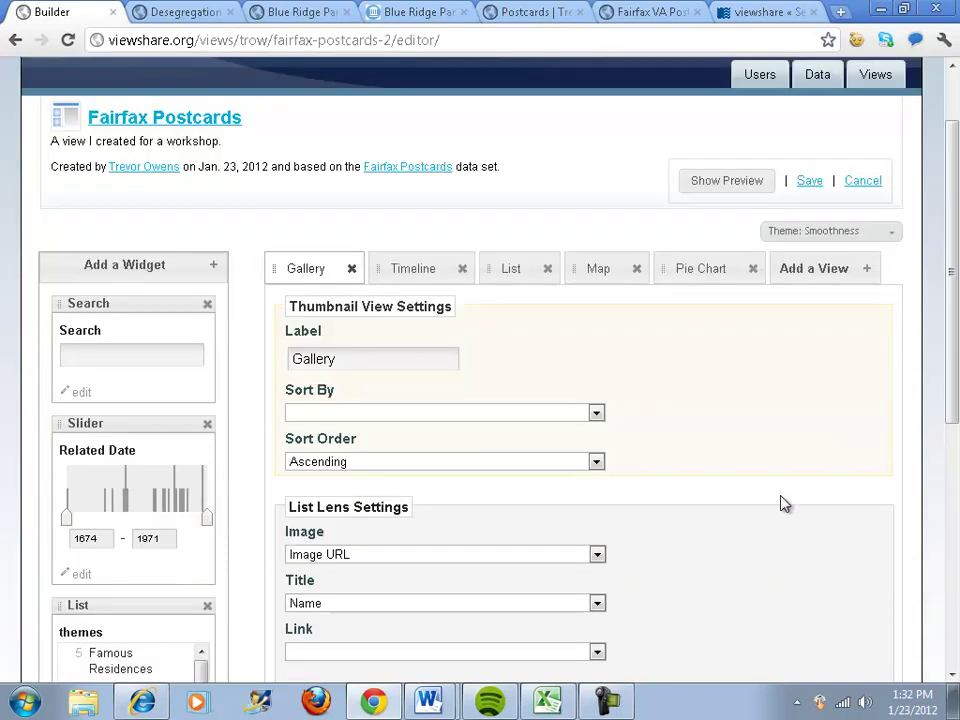
pyautogui.click(398, 270)
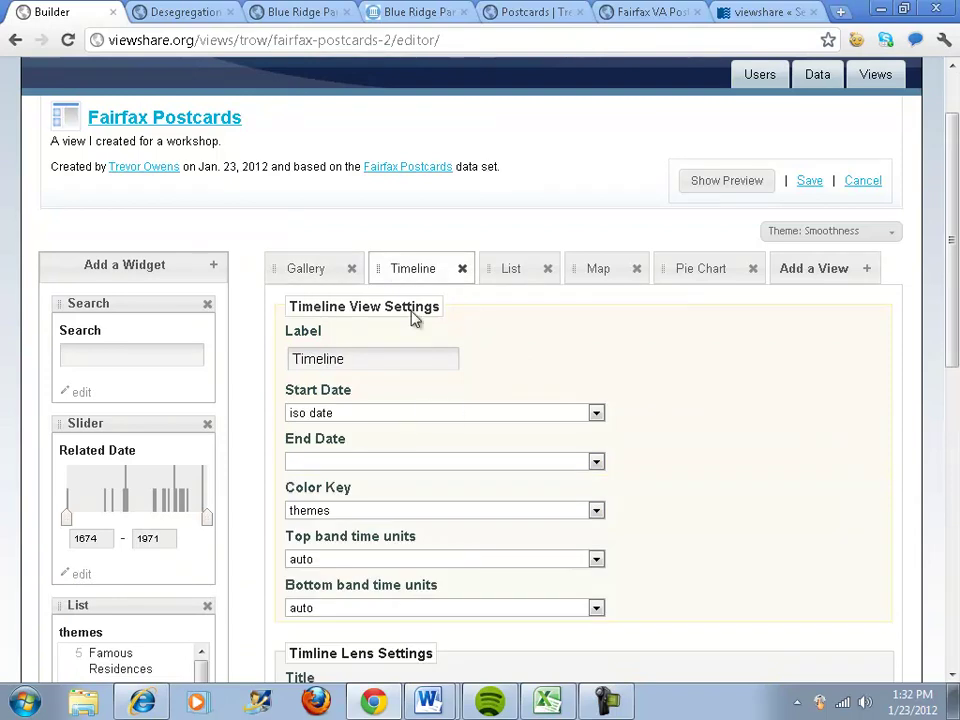
pyautogui.scroll(-1, 838, 413)
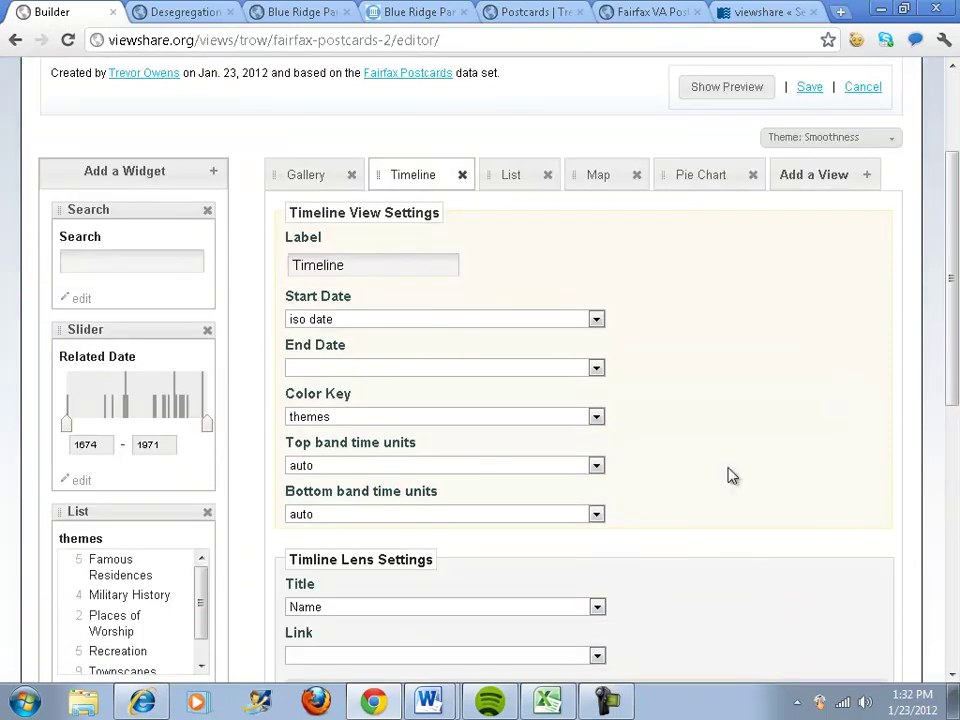
# - Examine the choices for the timeline's top band time units and start date, leaving both settings as they are
pyautogui.click(383, 468)
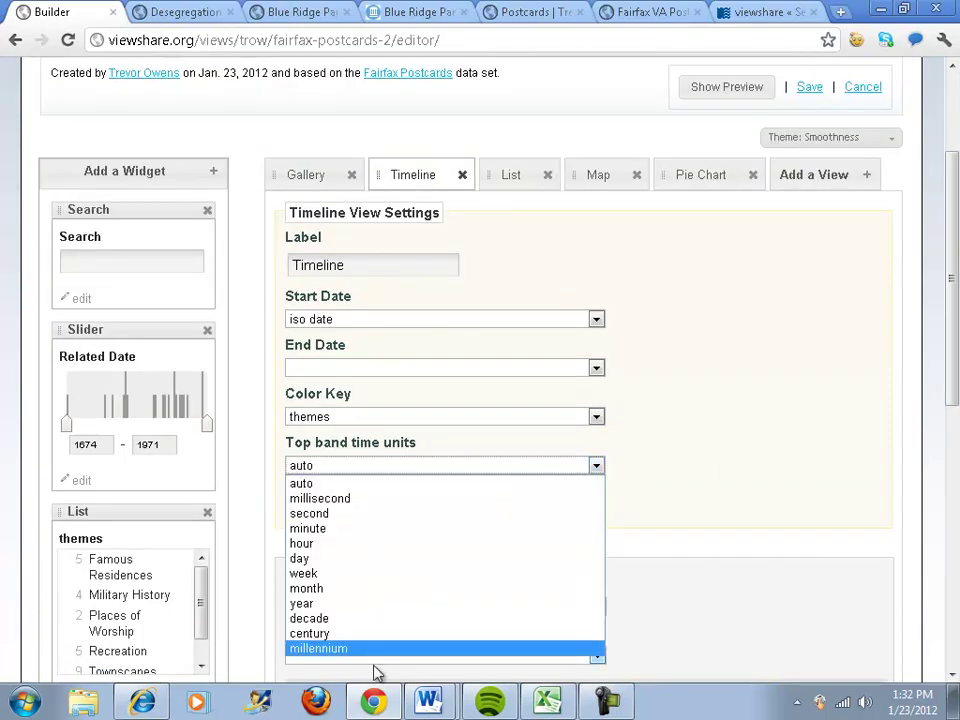
pyautogui.click(828, 352)
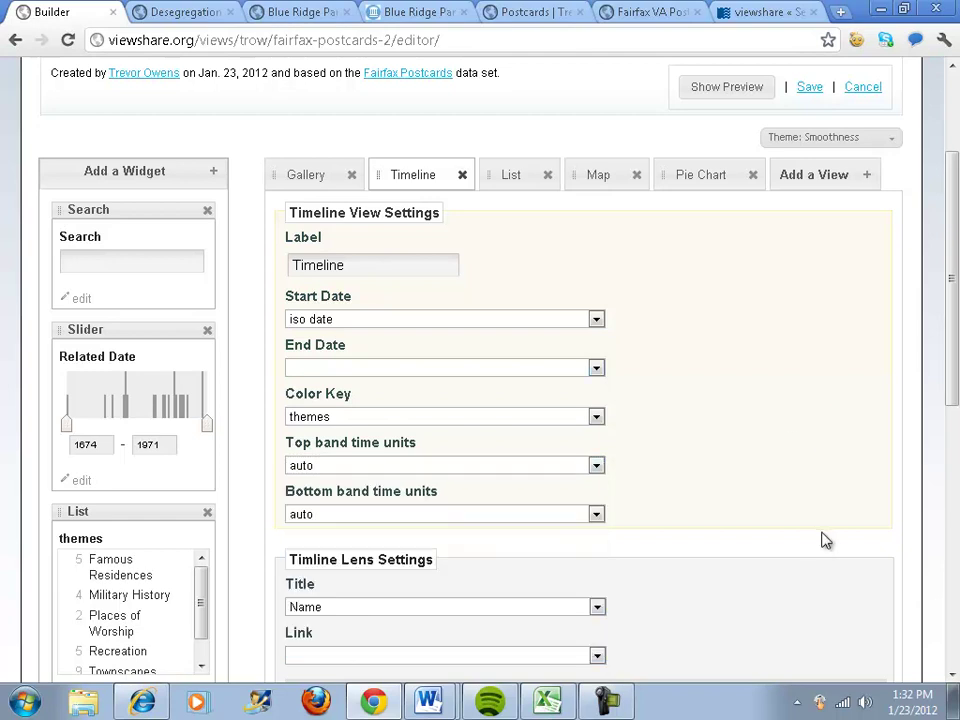
pyautogui.click(340, 320)
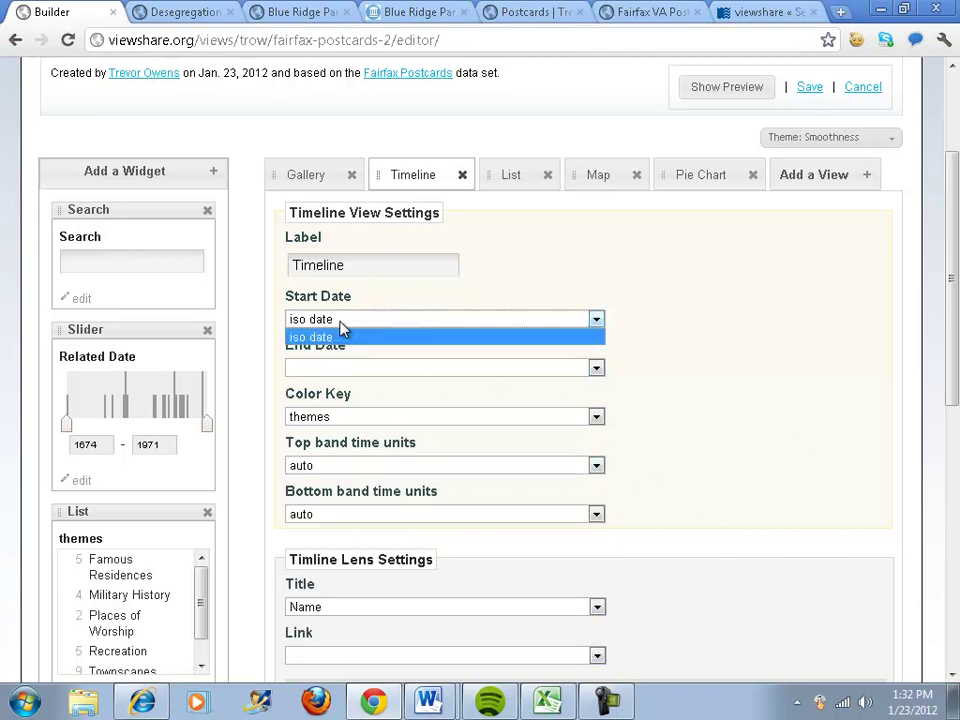
pyautogui.click(660, 371)
pyautogui.scroll(-2, 662, 380)
pyautogui.scroll(3, 664, 381)
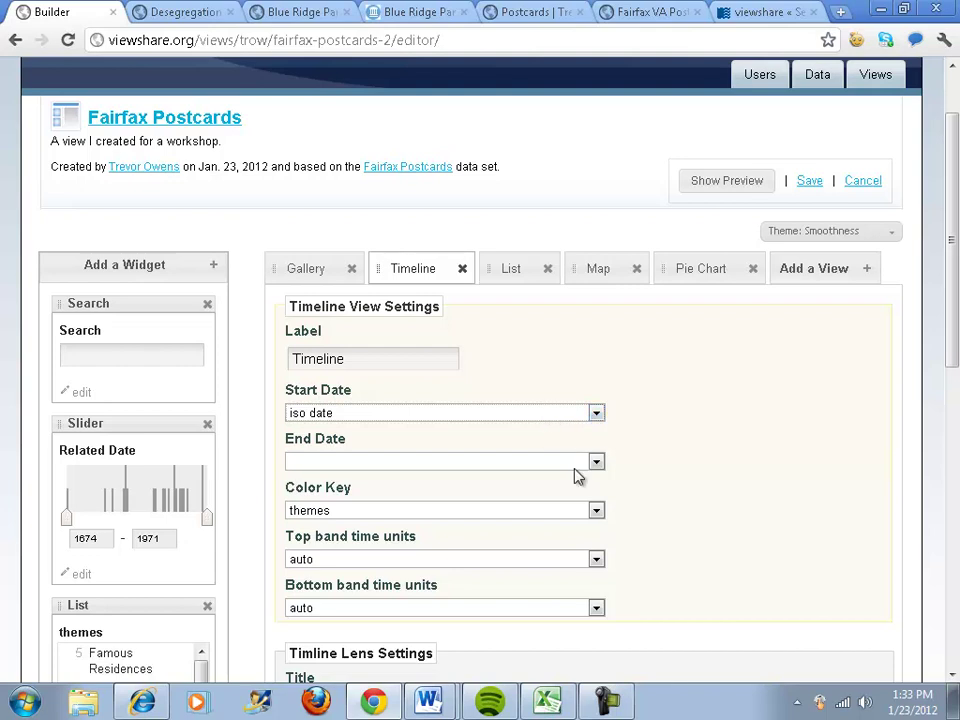
# - Set the timeline's top band time units to decade and the bottom band to century, and save the view
pyautogui.click(596, 559)
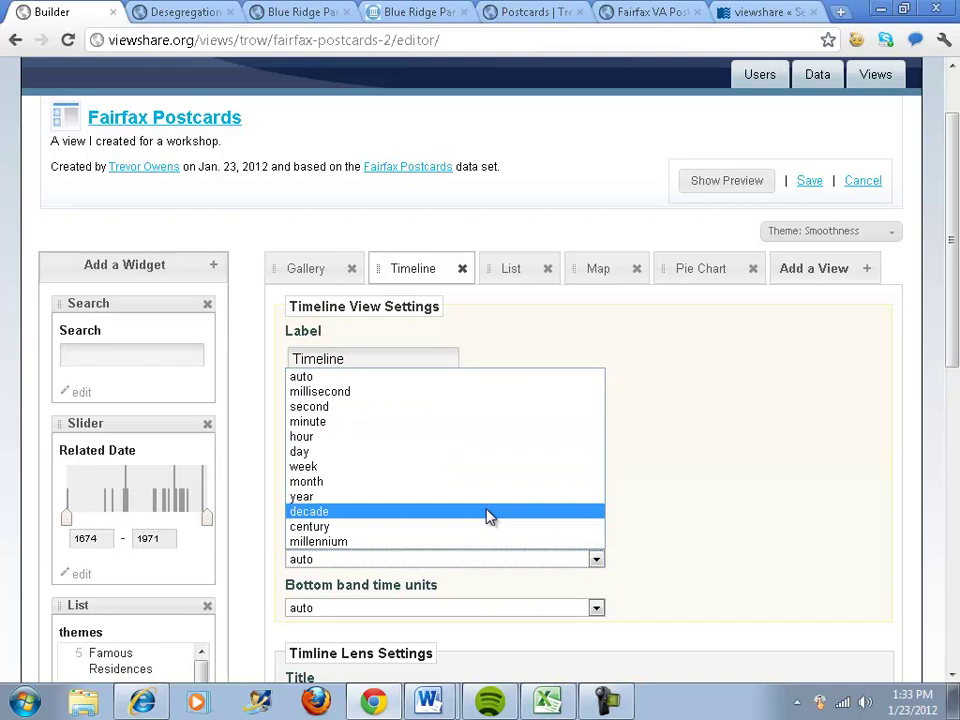
pyautogui.click(489, 516)
pyautogui.click(450, 608)
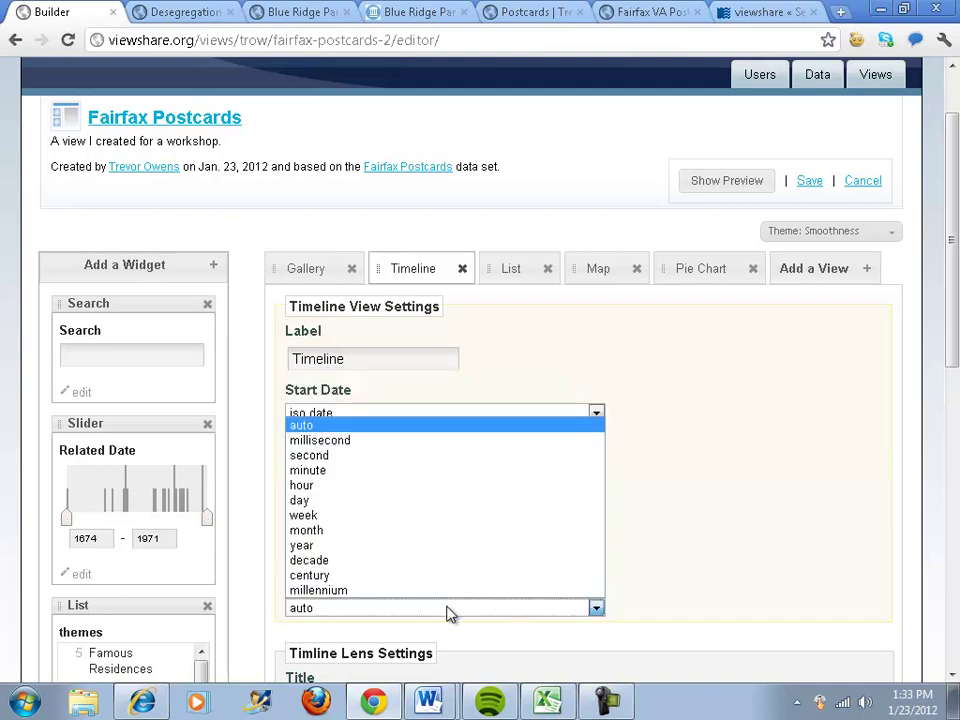
pyautogui.click(367, 576)
pyautogui.click(808, 181)
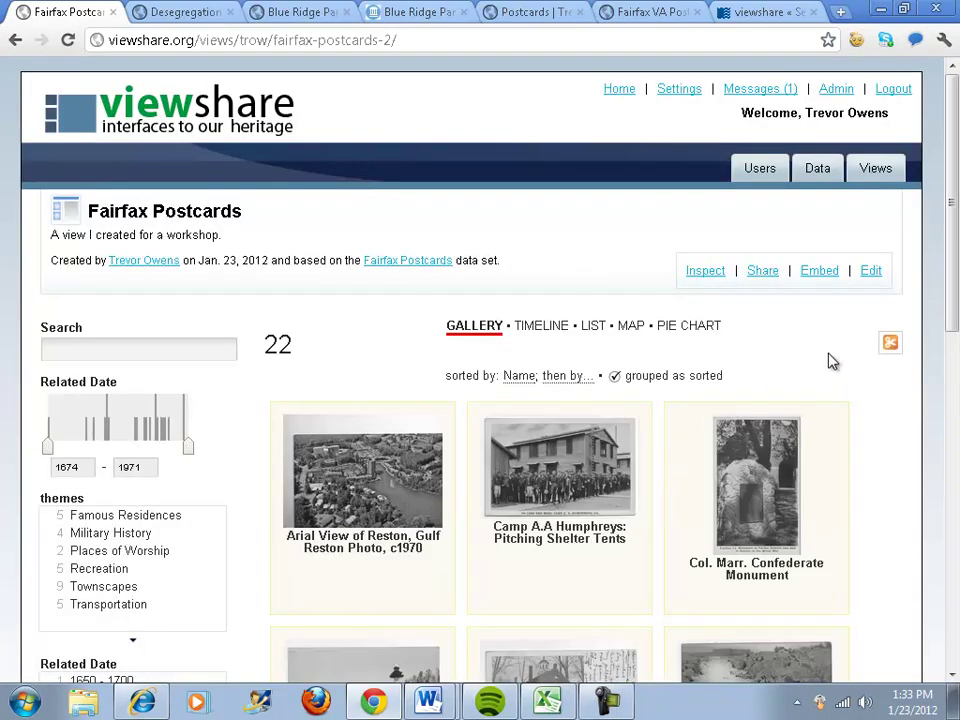
# - Show the saved view's timeline and move it to the years around 1910 to 1930
pyautogui.scroll(-2, 820, 365)
pyautogui.click(536, 234)
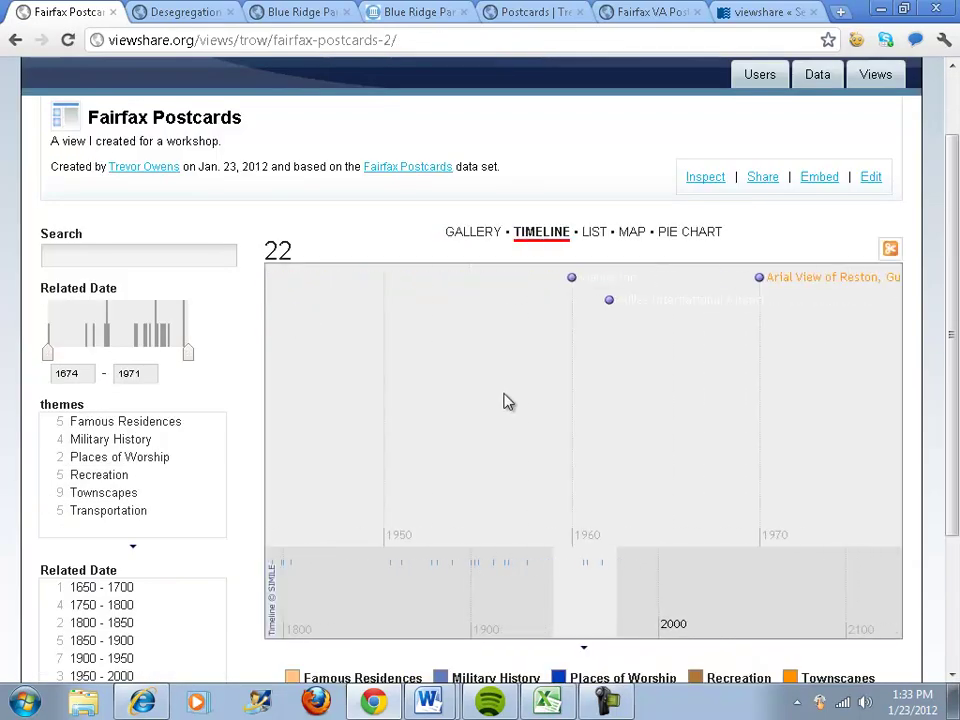
pyautogui.scroll(-2, 507, 384)
pyautogui.scroll(4, 484, 374)
pyautogui.scroll(8, 505, 370)
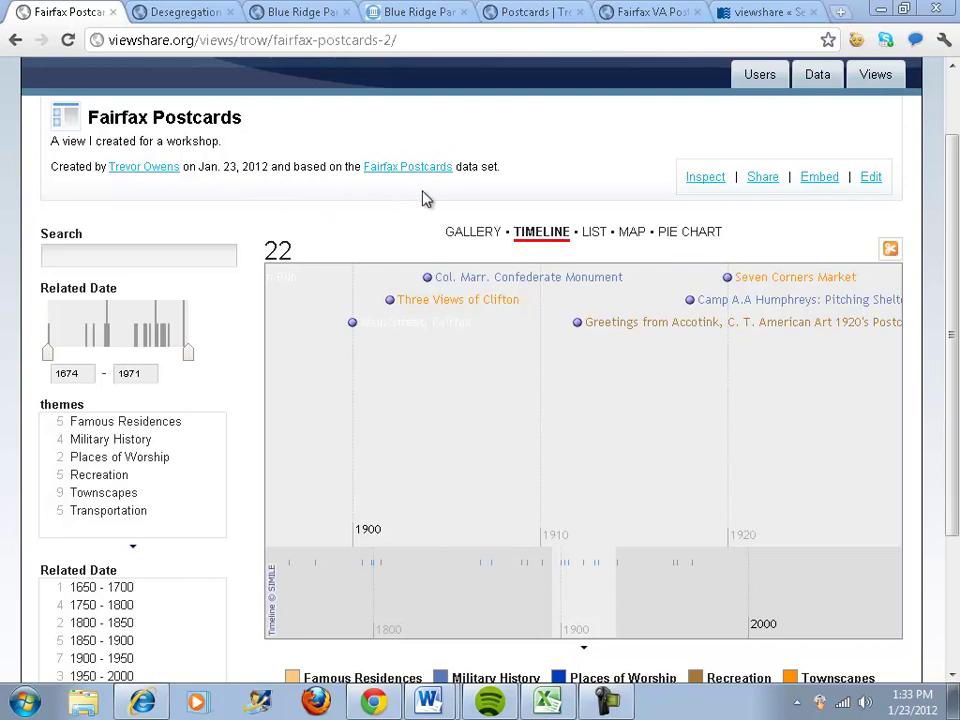
pyautogui.moveTo(580, 626); pyautogui.dragTo(590, 603)
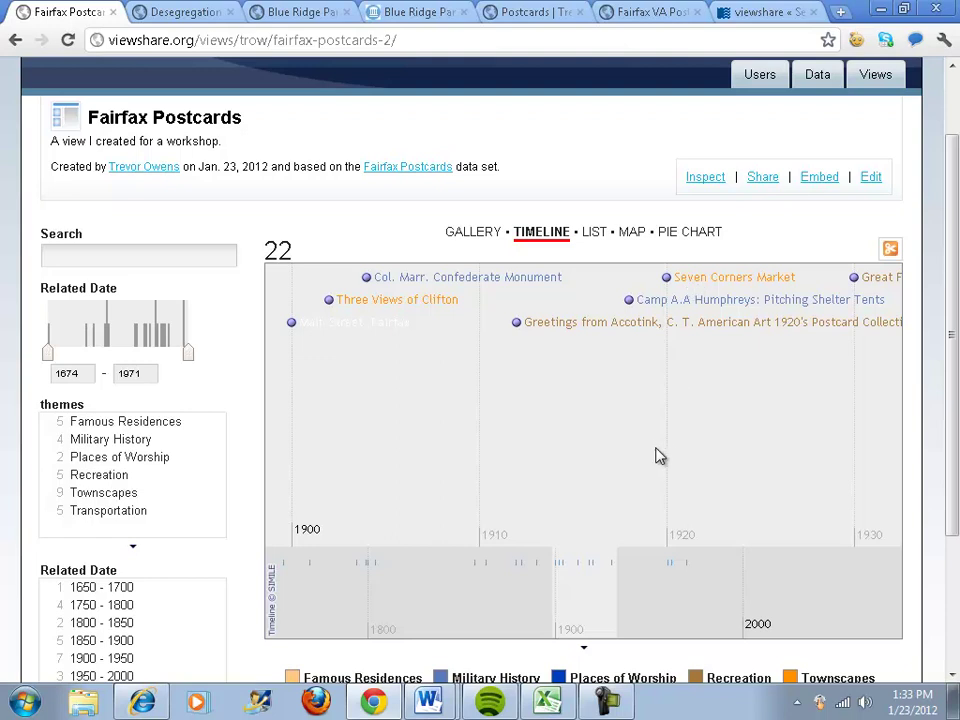
pyautogui.moveTo(553, 540); pyautogui.dragTo(407, 422)
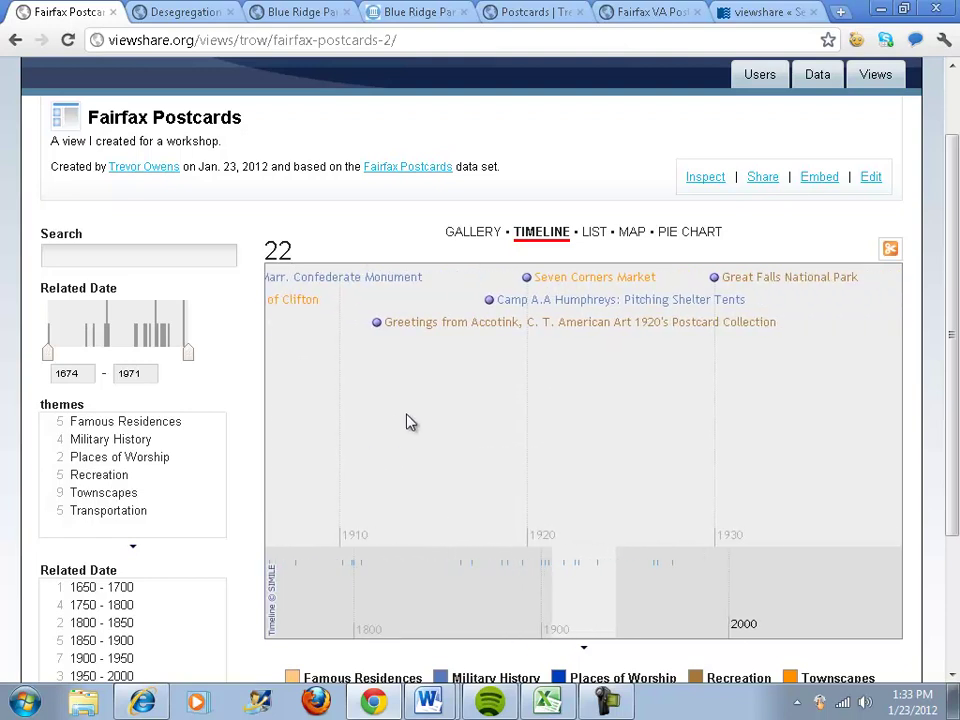
# - Open the details of Seven Corners Market from the timeline and close them
pyautogui.click(558, 284)
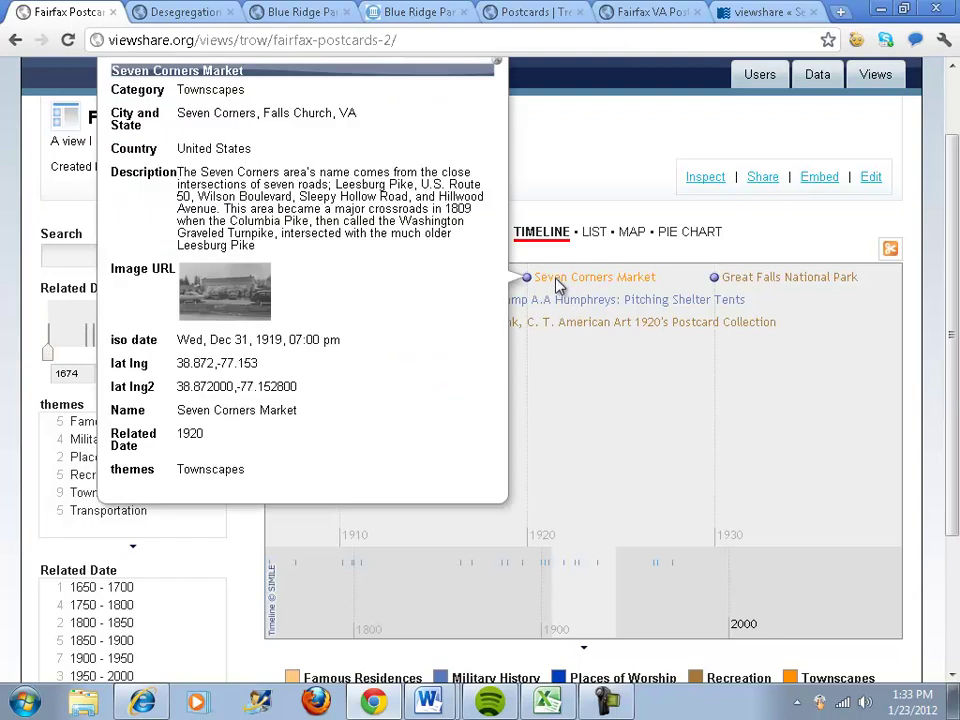
pyautogui.click(497, 62)
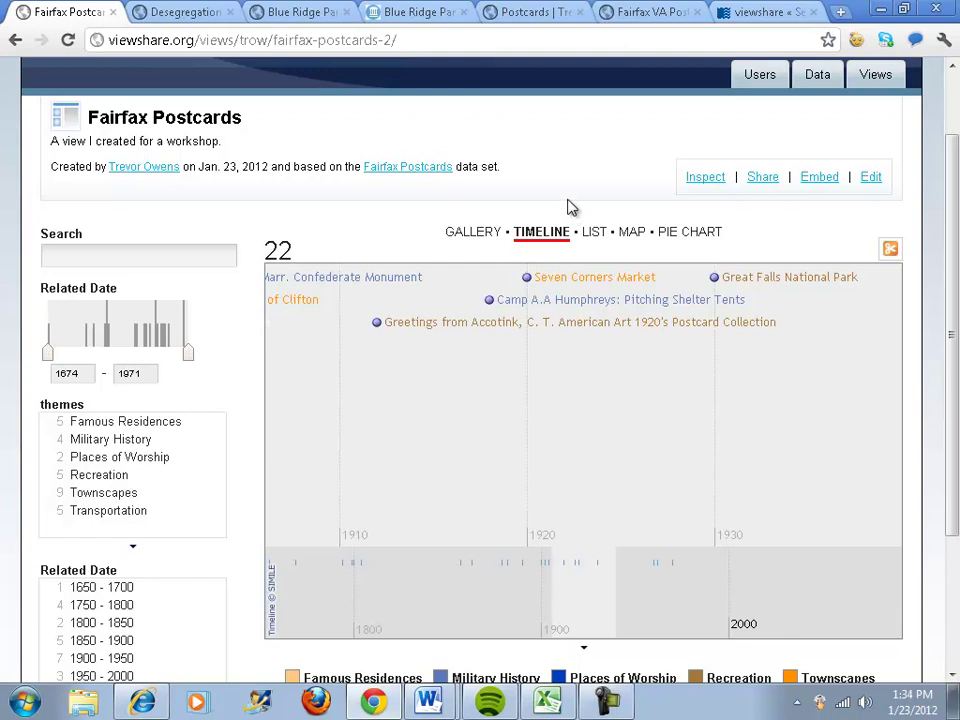
pyautogui.scroll(1, 570, 206)
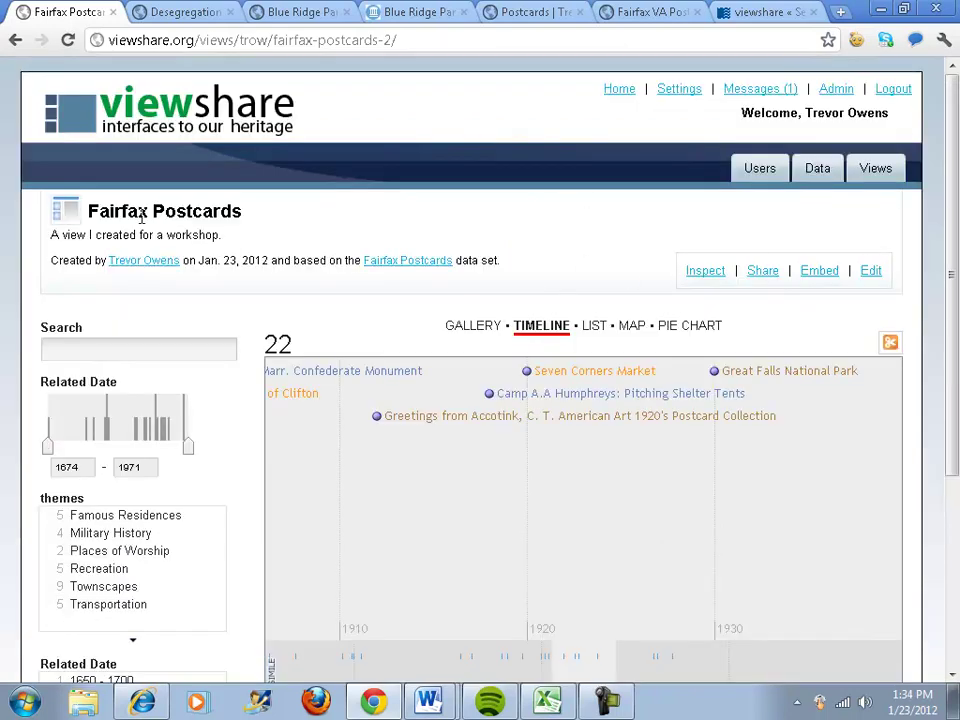
# - Open the Desegregation of Virginia Education (DOVE) example from the Viewshare home page and show its map view
pyautogui.click(90, 90)
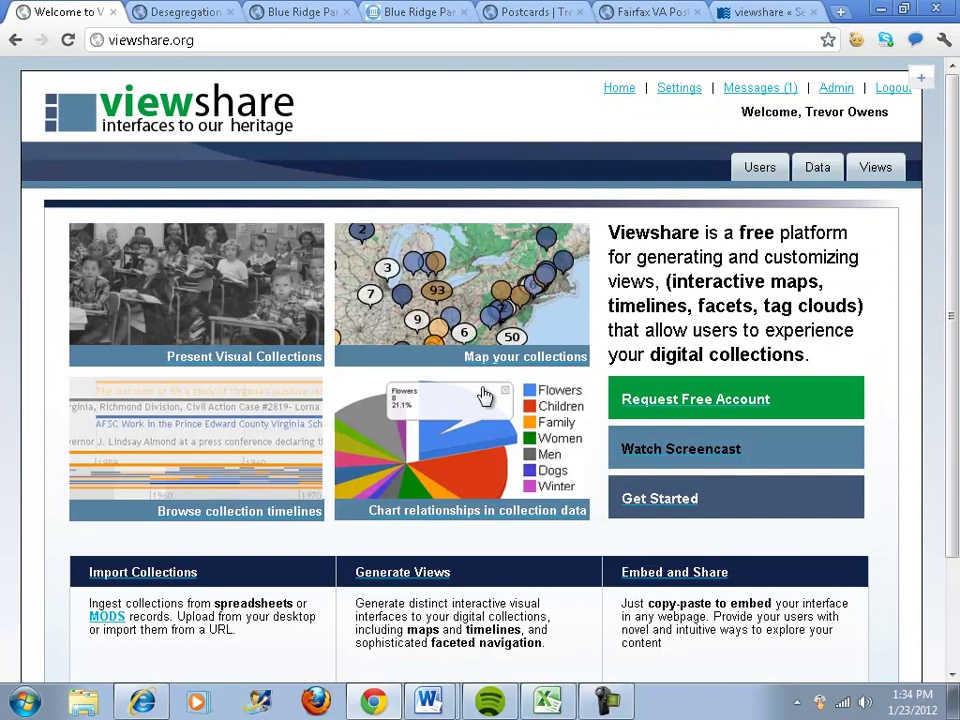
pyautogui.click(241, 460)
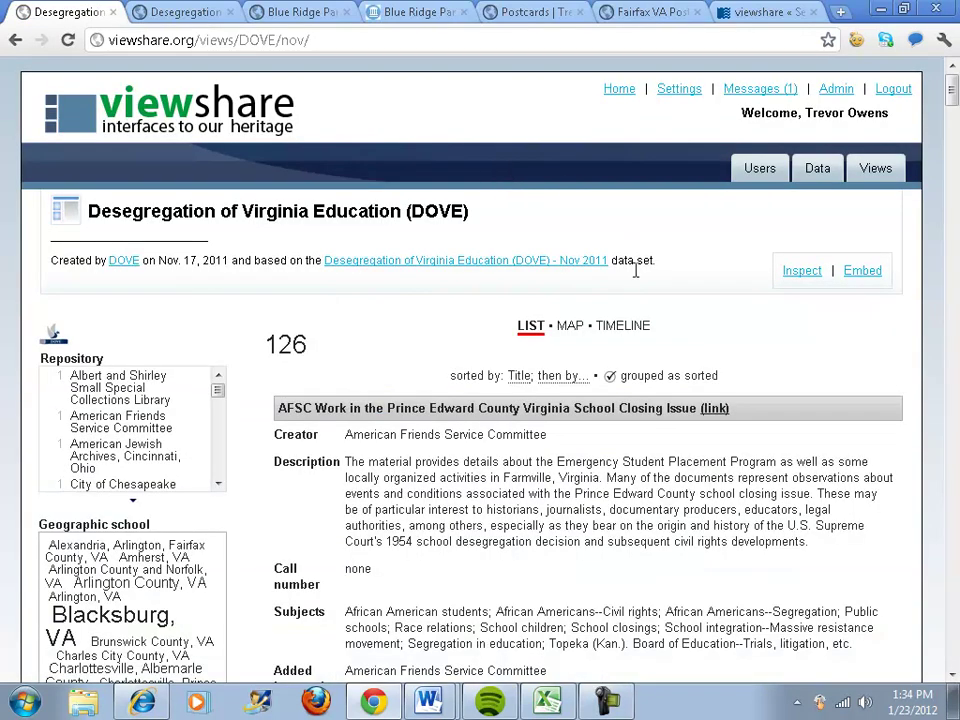
pyautogui.click(571, 326)
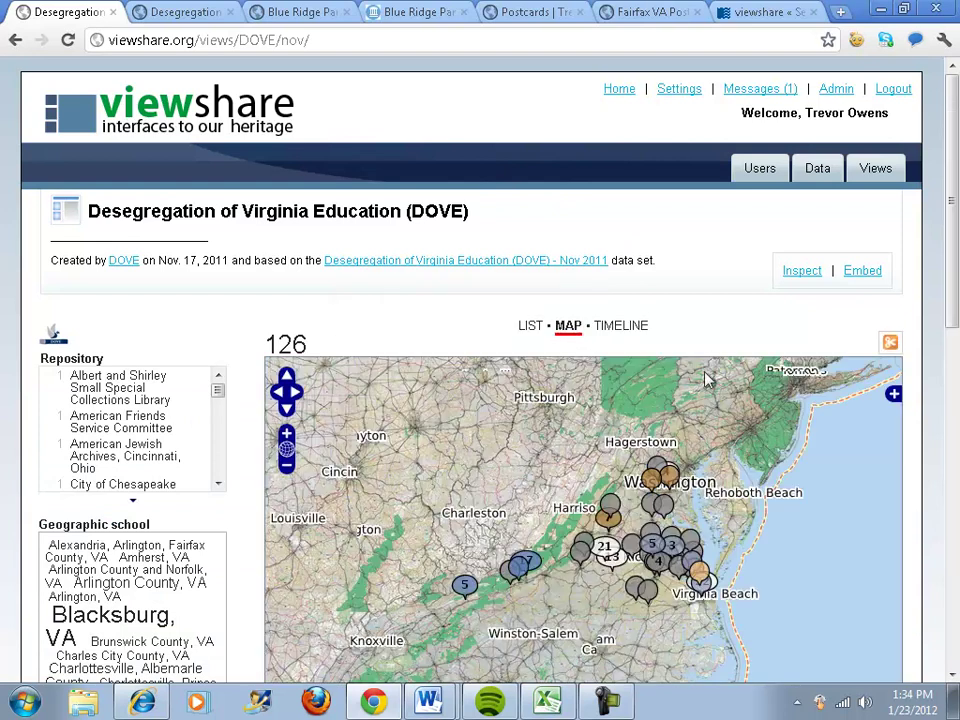
# - Show the DOVE view's timeline and move it back to the years around 1991 to 1993
pyautogui.click(614, 330)
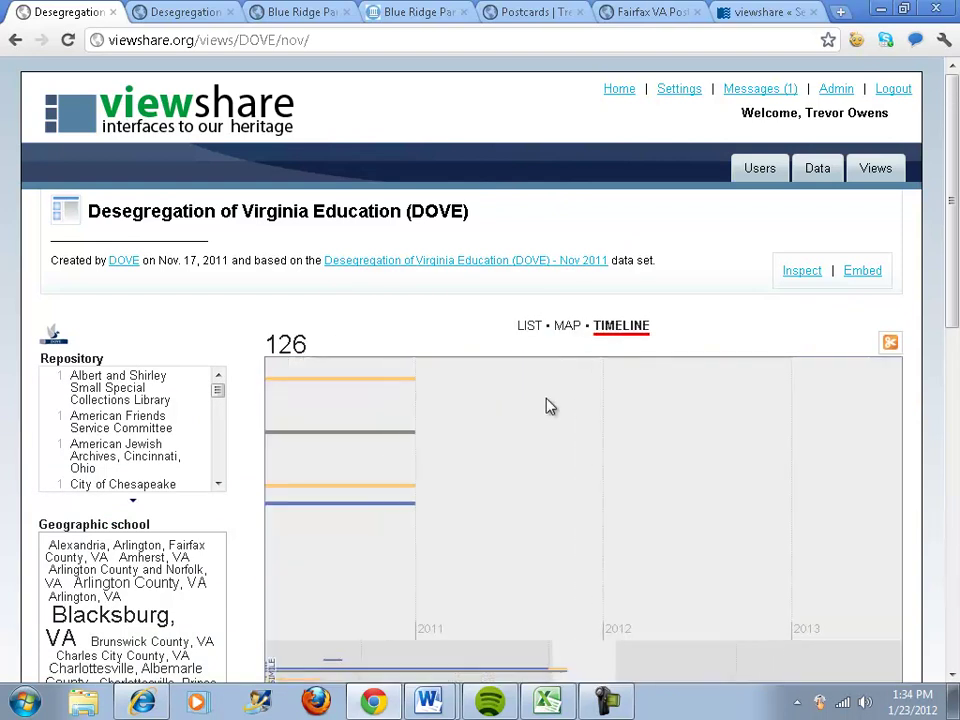
pyautogui.scroll(-3, 898, 372)
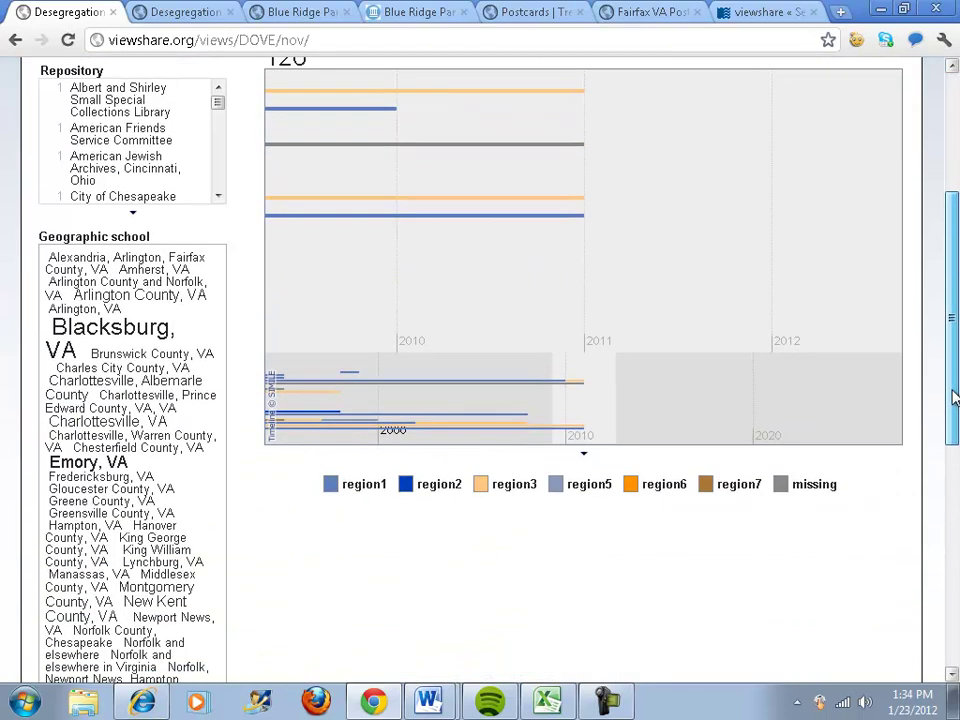
pyautogui.scroll(1, 724, 471)
pyautogui.moveTo(581, 538); pyautogui.dragTo(568, 671)
pyautogui.scroll(4, 411, 444)
pyautogui.scroll(5, 364, 440)
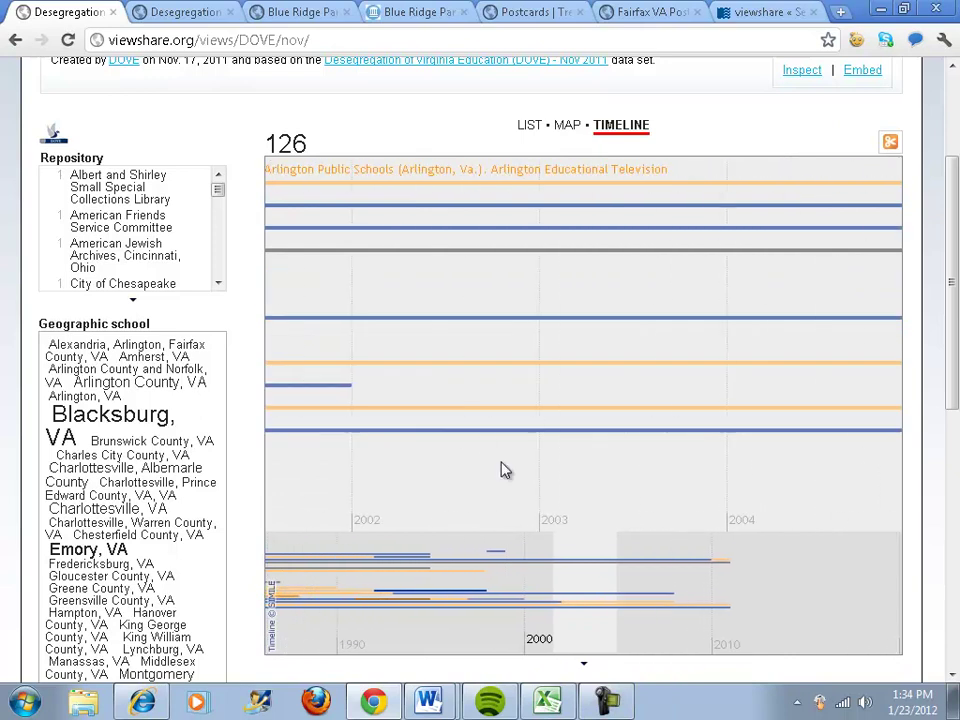
pyautogui.scroll(6, 463, 305)
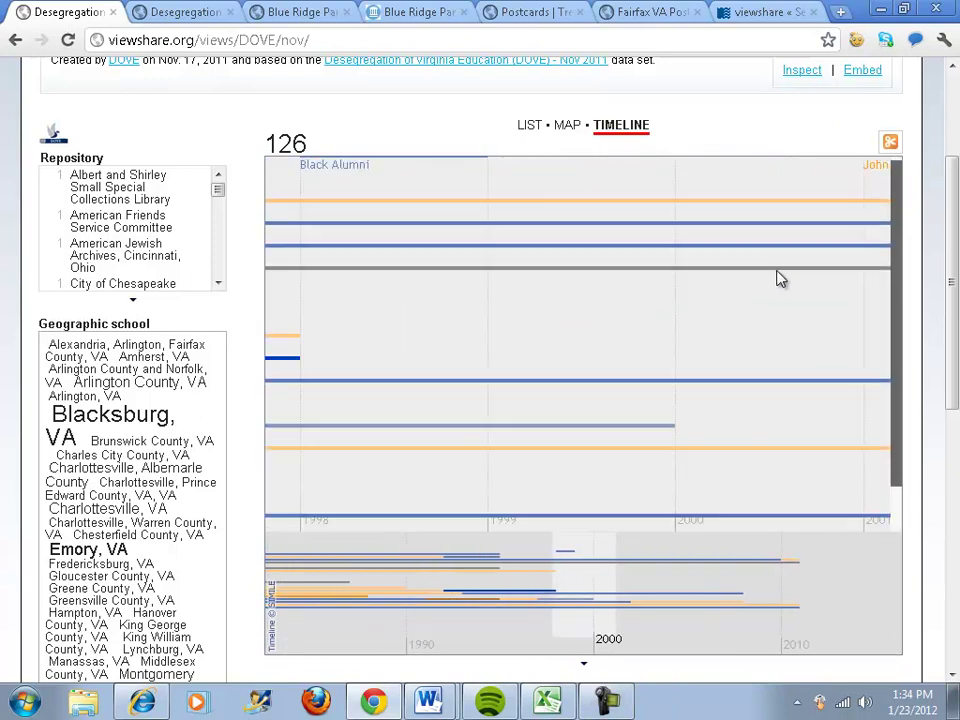
pyautogui.scroll(6, 422, 339)
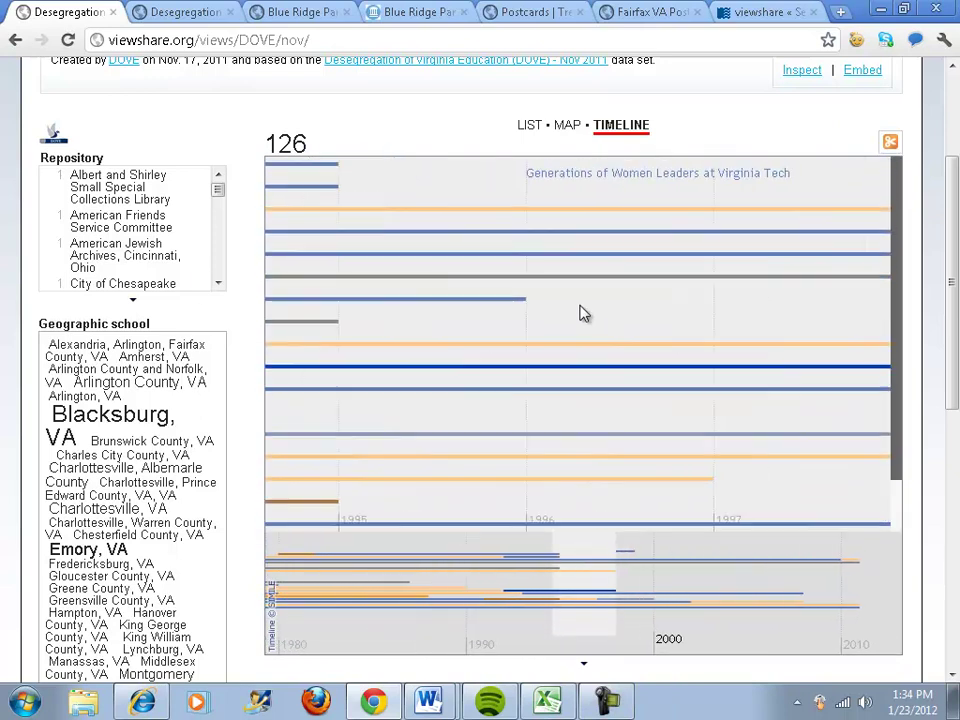
pyautogui.scroll(2, 617, 368)
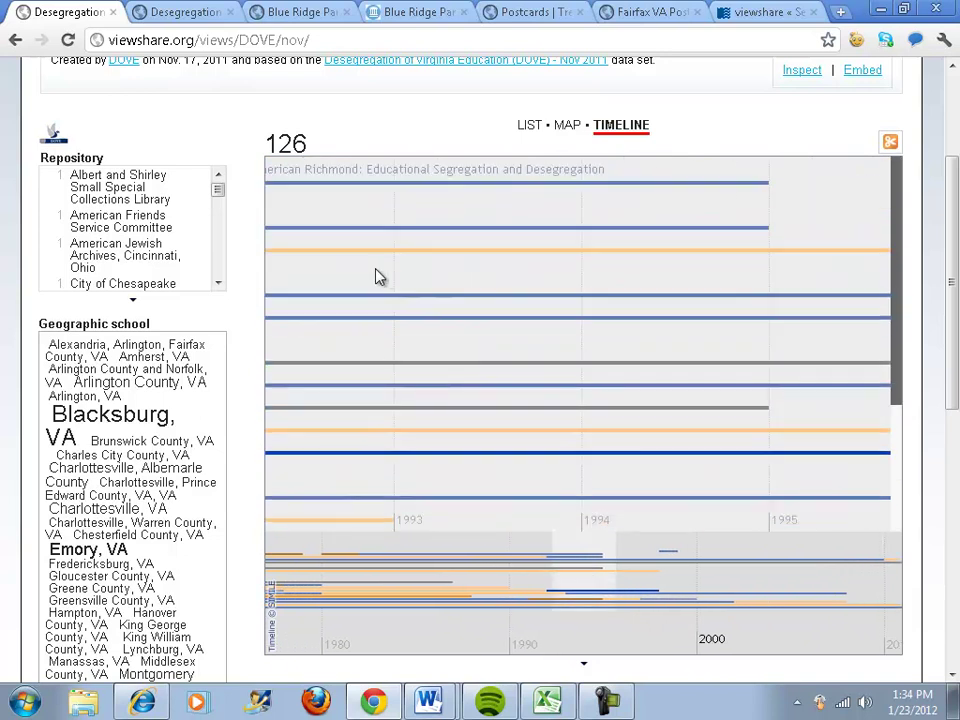
pyautogui.scroll(4, 377, 276)
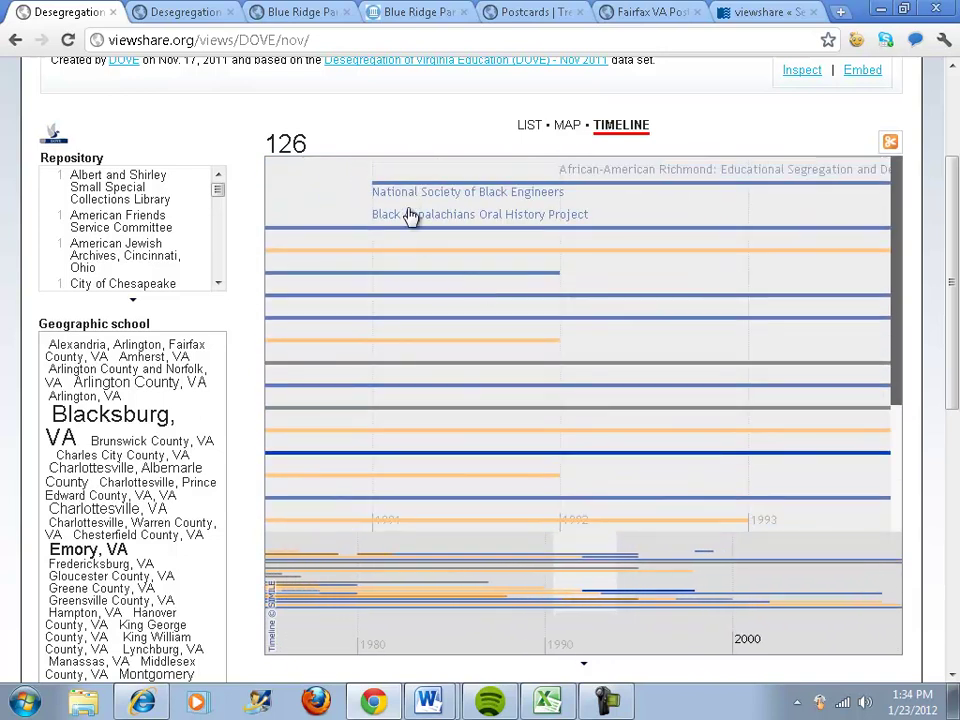
# - Open the details of Black Appalachians Oral History Project from the timeline and close them
pyautogui.click(406, 212)
pyautogui.click(403, 218)
pyautogui.click(406, 201)
pyautogui.click(403, 220)
pyautogui.click(405, 220)
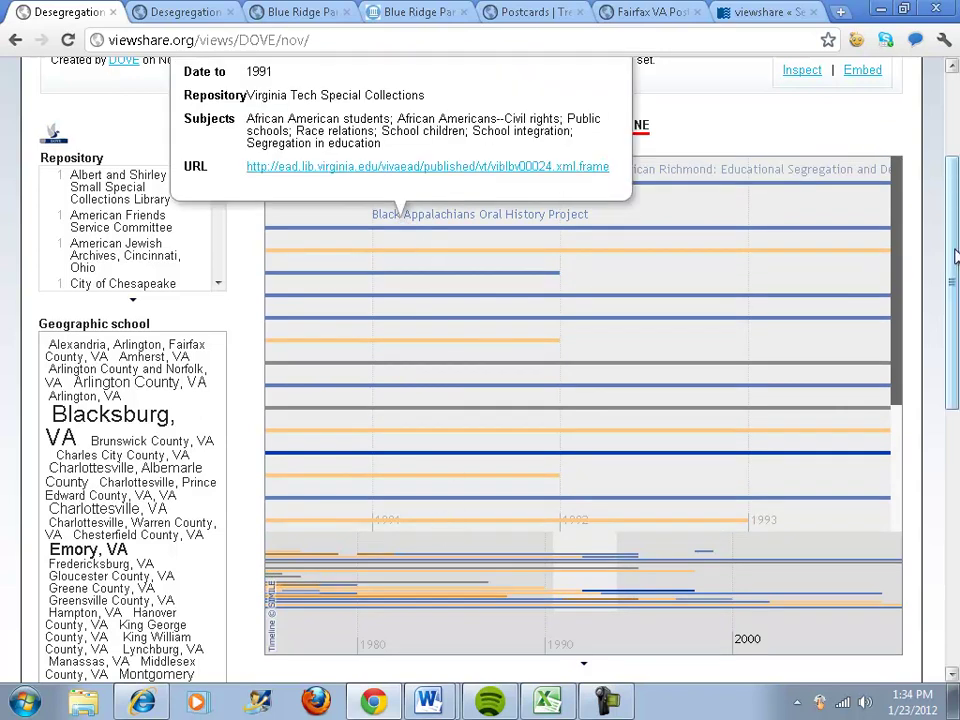
pyautogui.scroll(2, 640, 150)
pyautogui.click(566, 100)
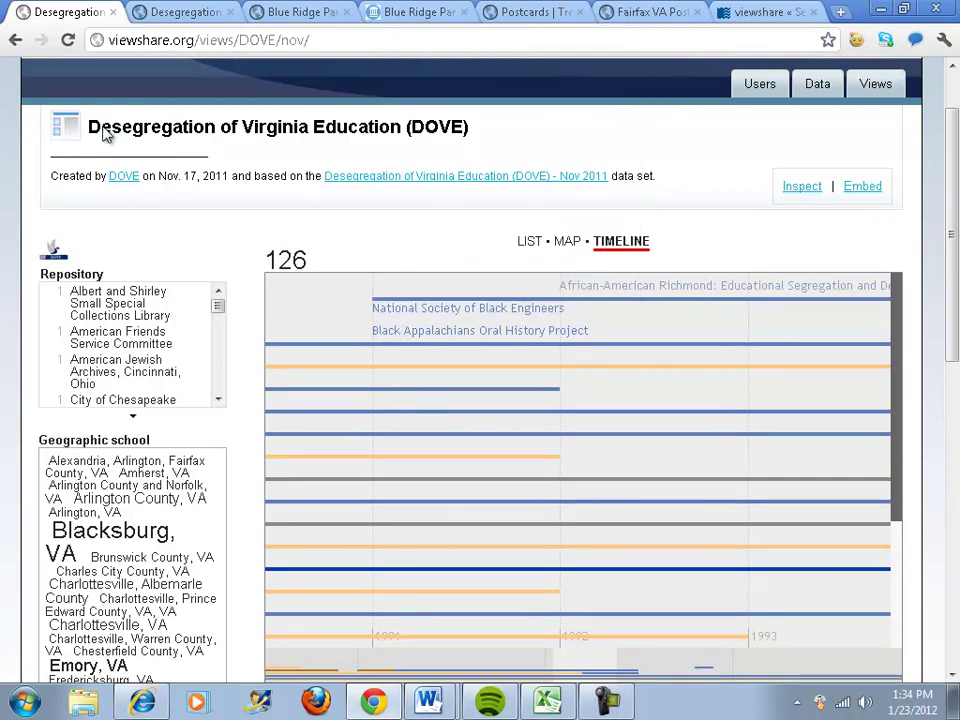
# - Return to the home page, open the Fairfax Postcards view from the account's views, and look over its gallery and facets
pyautogui.click(15, 40)
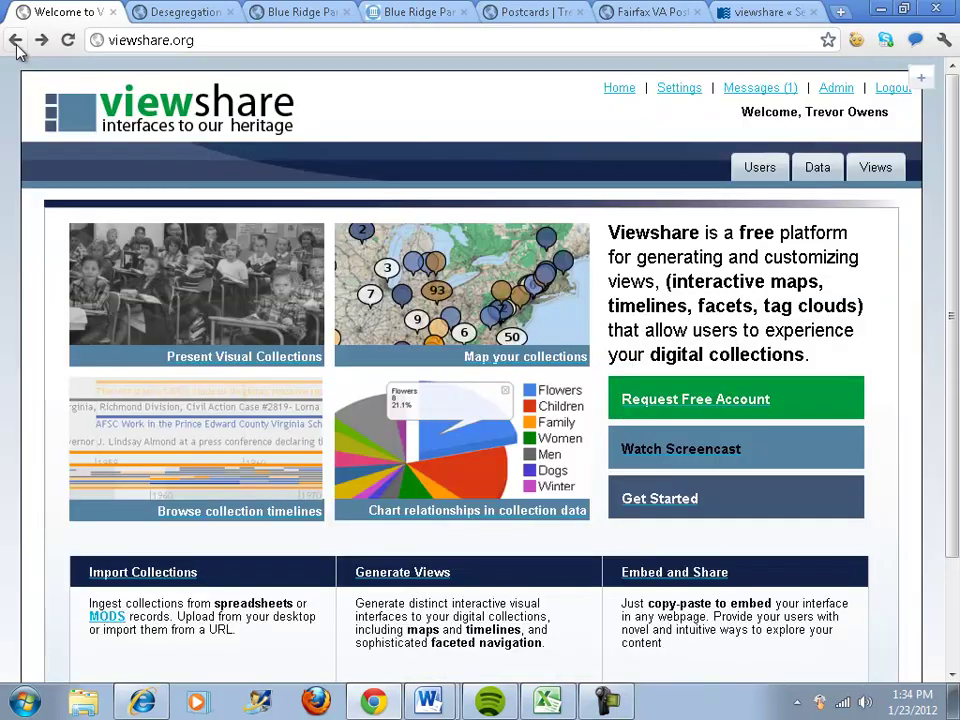
pyautogui.click(852, 177)
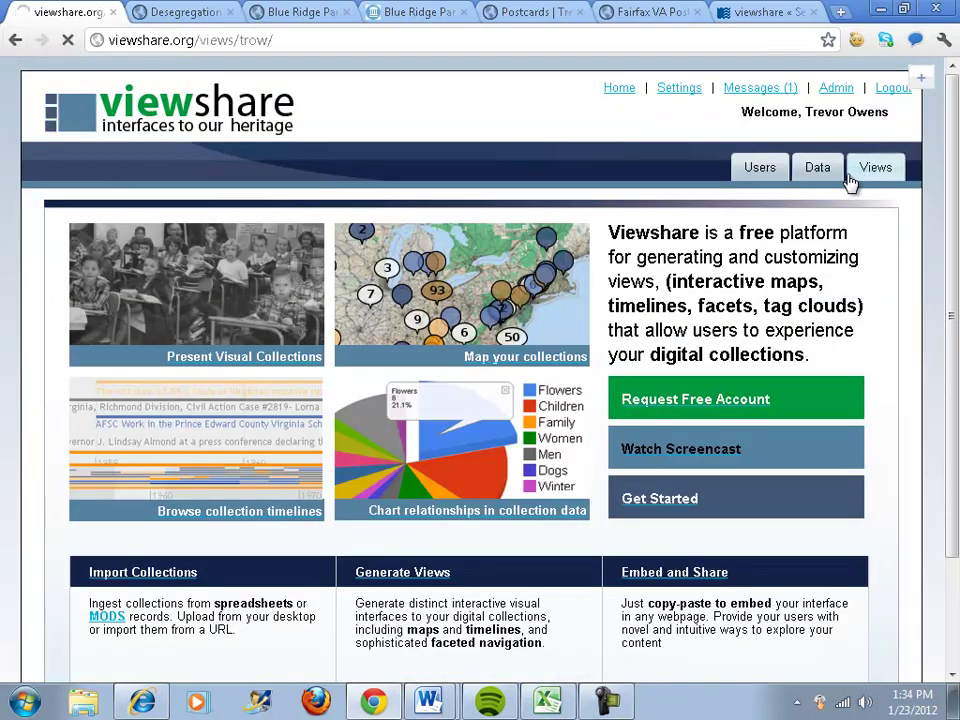
pyautogui.click(180, 362)
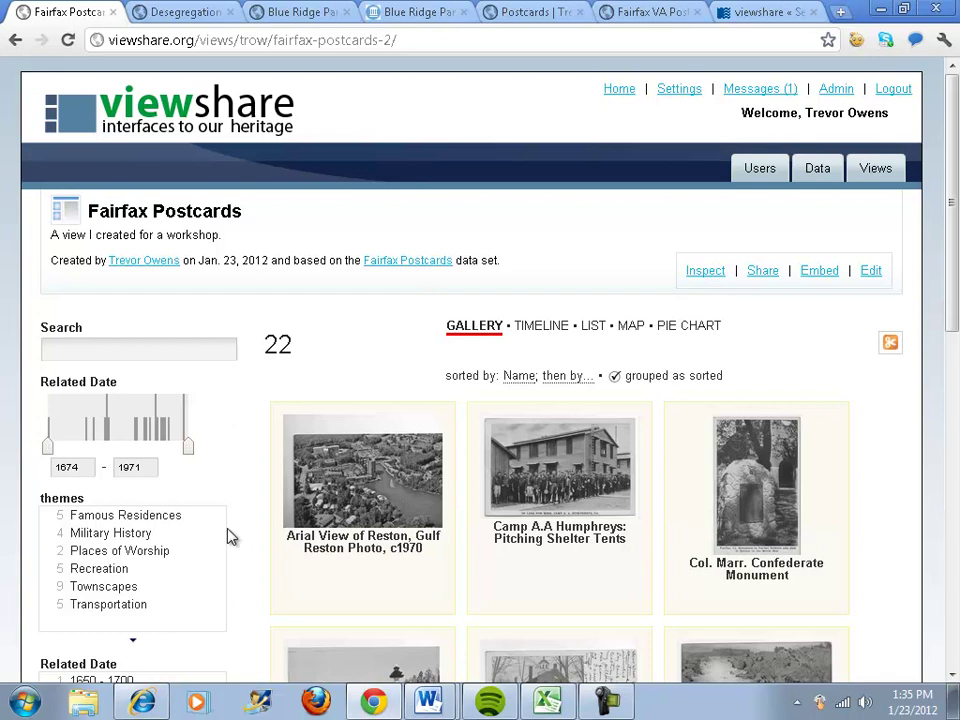
pyautogui.scroll(-1, 249, 474)
pyautogui.scroll(-2, 247, 474)
pyautogui.scroll(3, 246, 467)
pyautogui.scroll(-2, 246, 467)
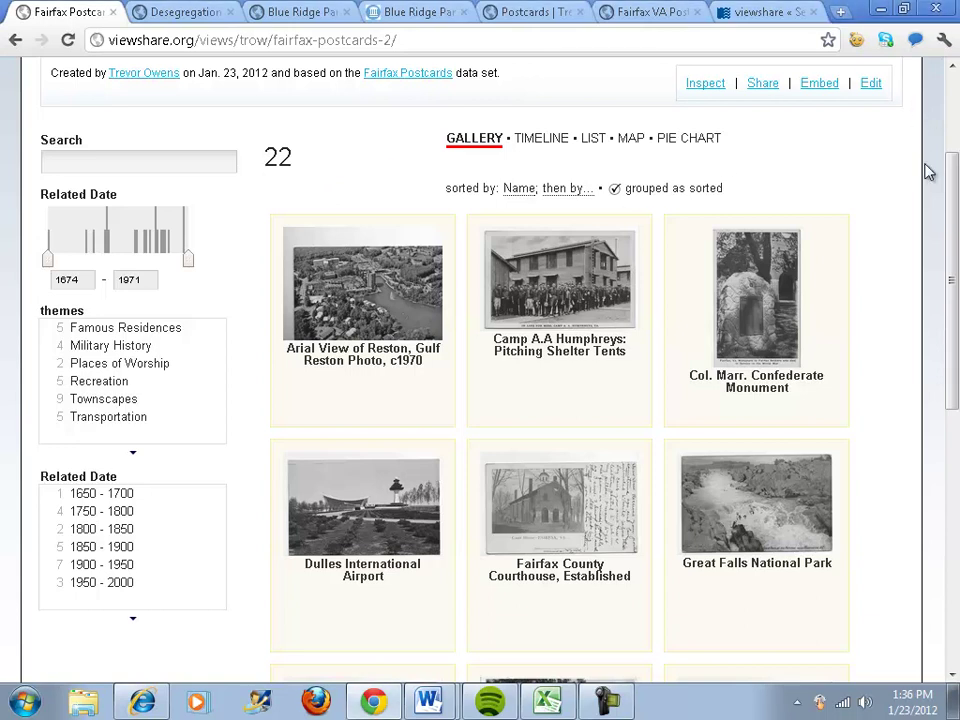
pyautogui.scroll(1, 940, 176)
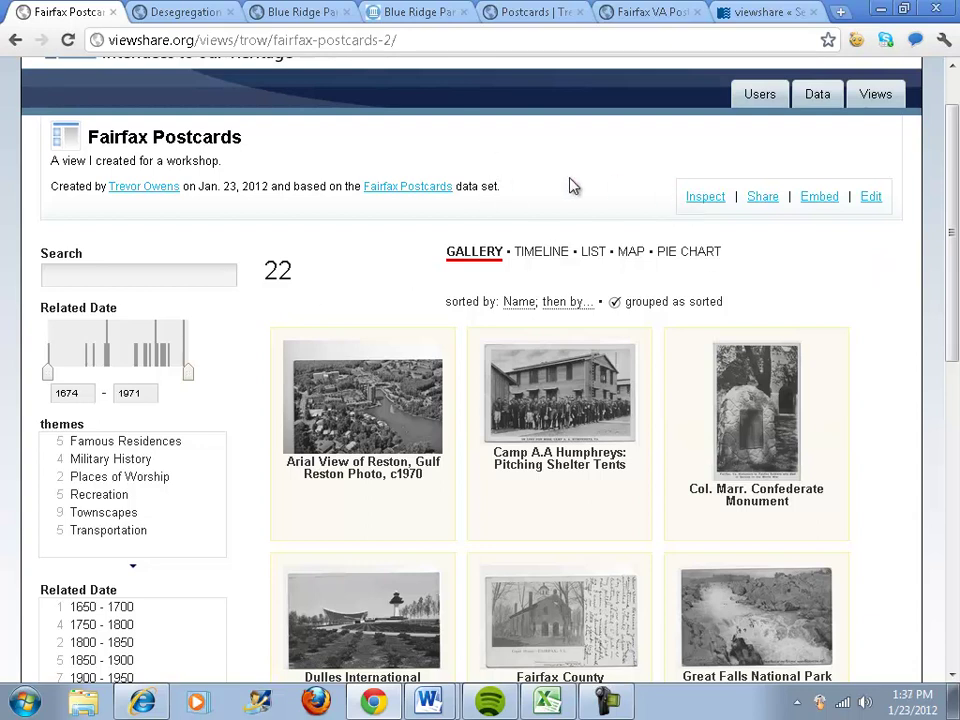
# - Open the account's profile page, and bring up the already open Blue Ridge Parkway and DOVE views
pyautogui.scroll(1, 572, 186)
pyautogui.click(748, 176)
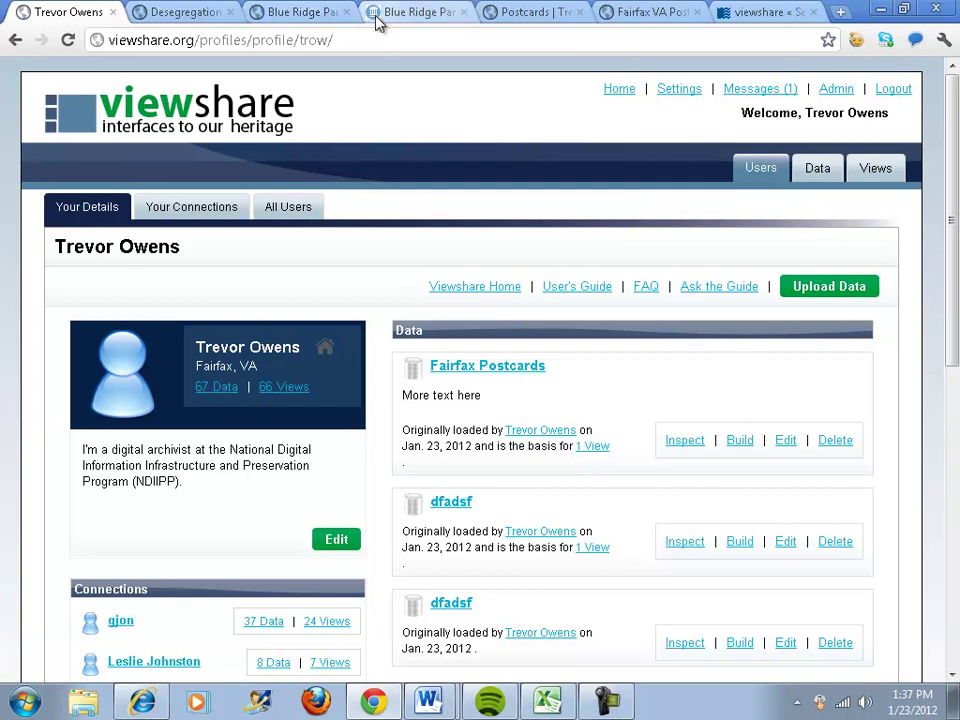
pyautogui.click(300, 20)
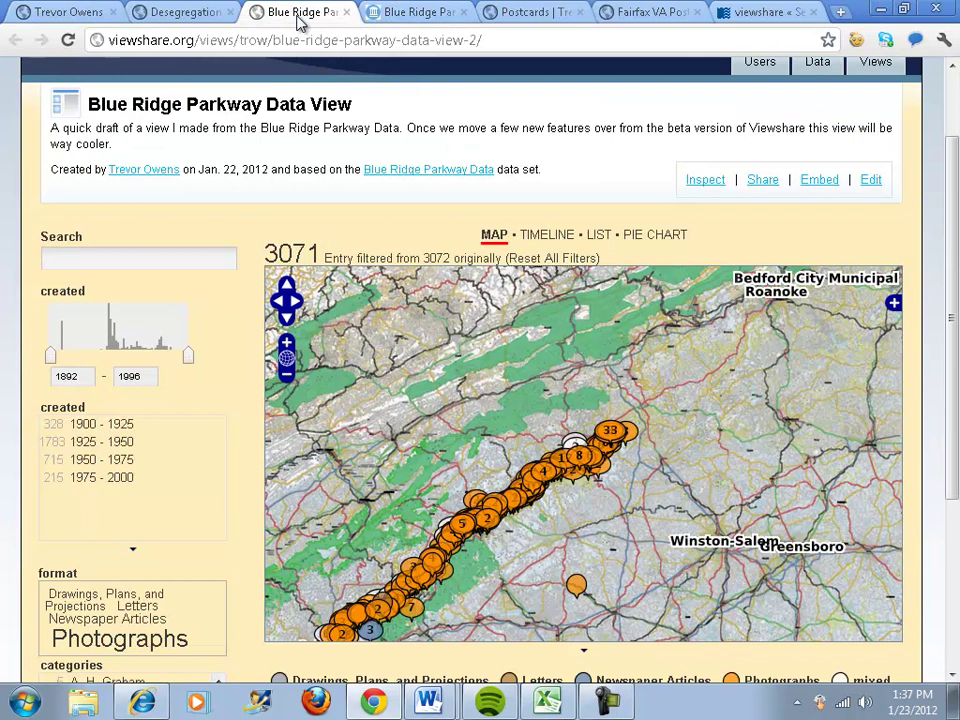
pyautogui.click(377, 19)
pyautogui.click(185, 18)
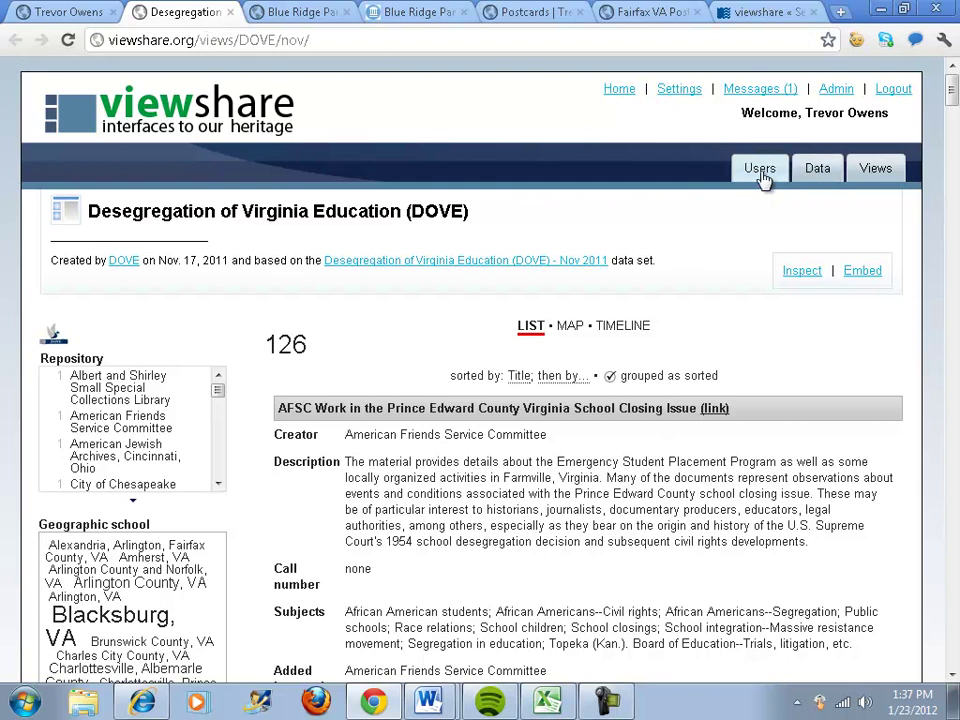
# - Go from the DOVE view to the Viewshare home page and open the account's profile page from there
pyautogui.click(145, 108)
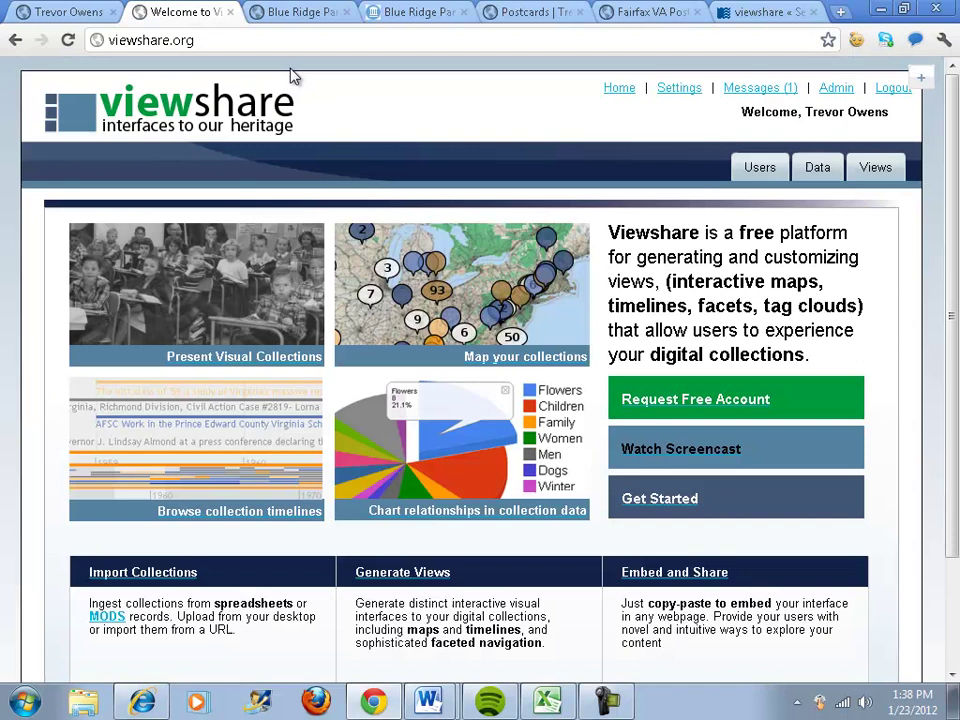
pyautogui.click(632, 88)
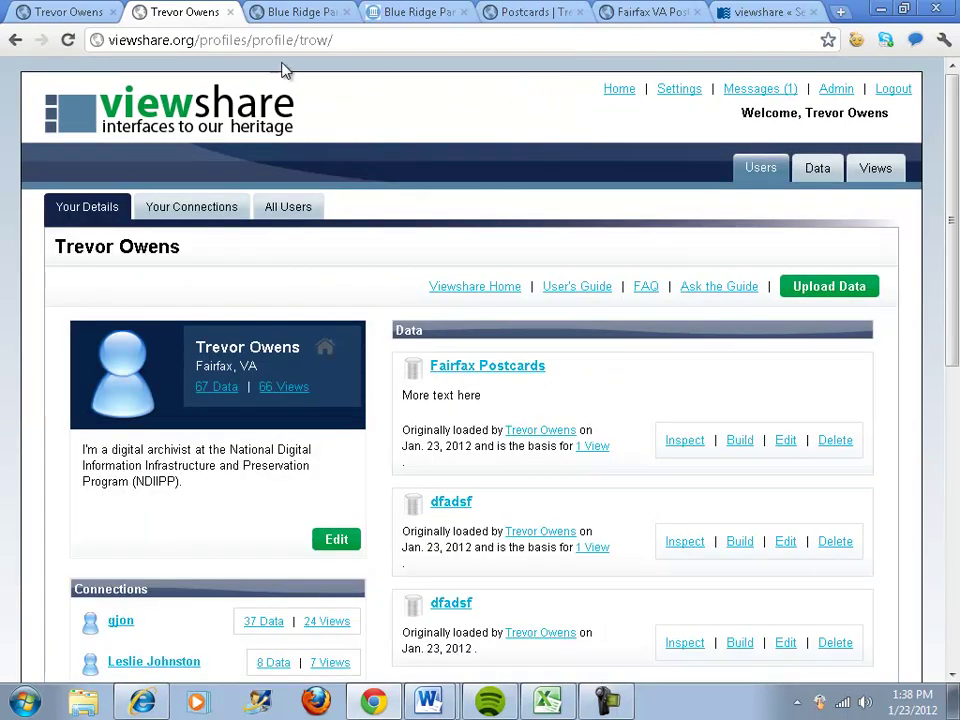
pyautogui.moveTo(108, 40); pyautogui.dragTo(339, 40)
pyautogui.click(339, 40)
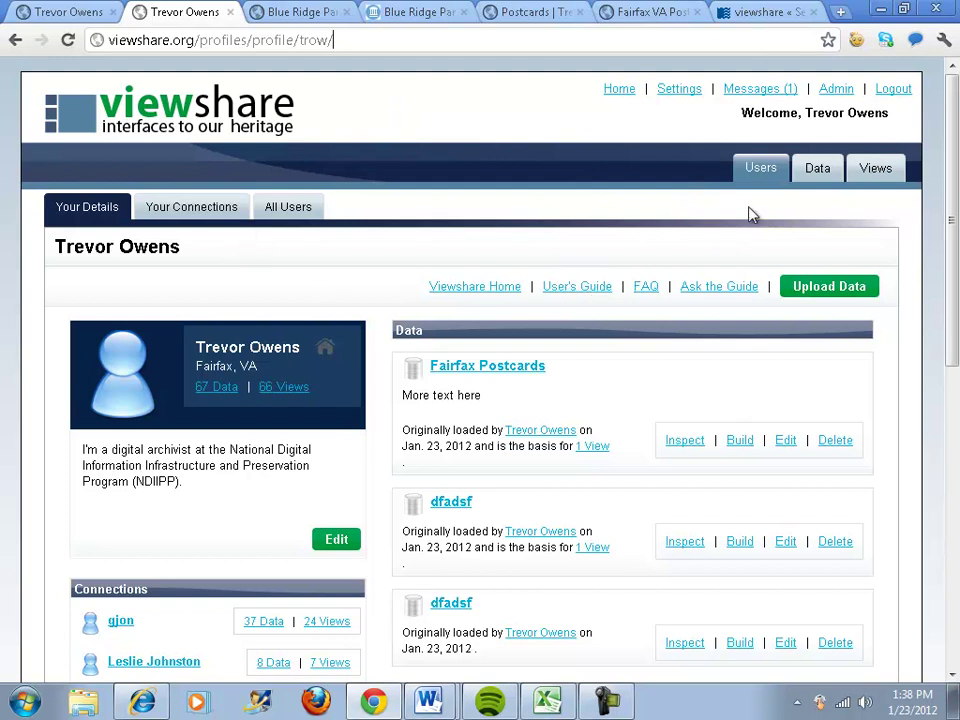
# - Show the account's list of data sets and its list of views
pyautogui.click(819, 176)
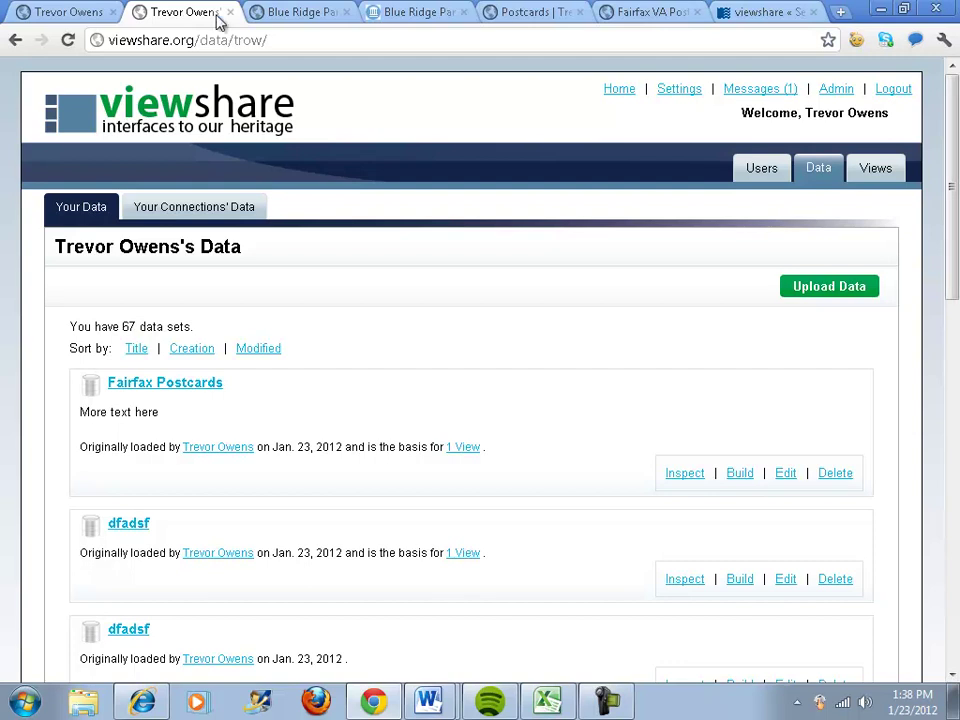
pyautogui.click(275, 14)
pyautogui.click(55, 12)
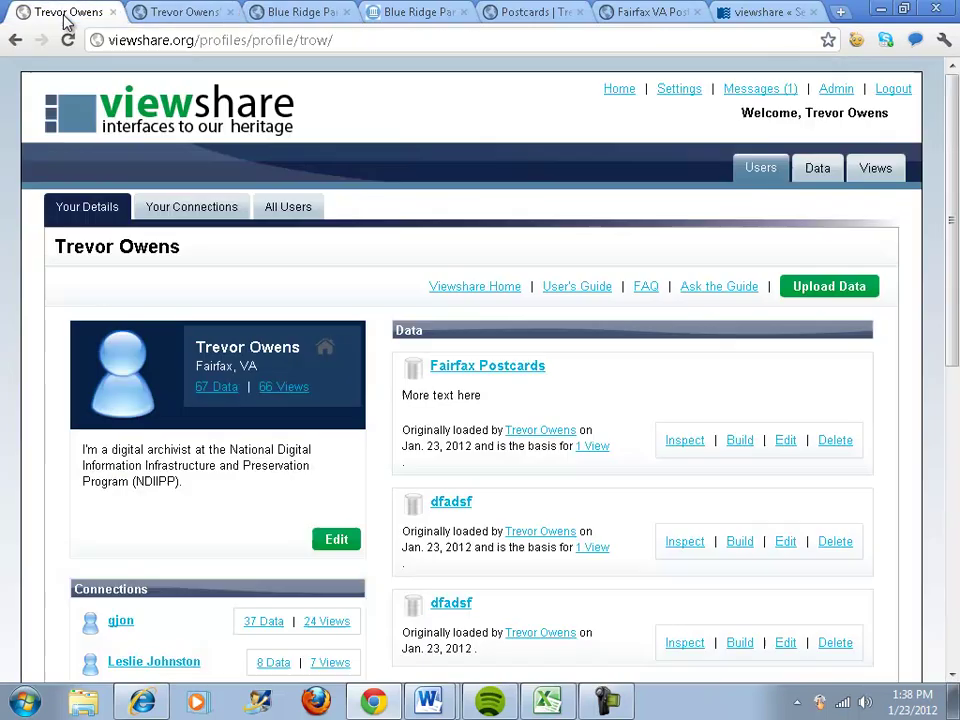
pyautogui.click(170, 14)
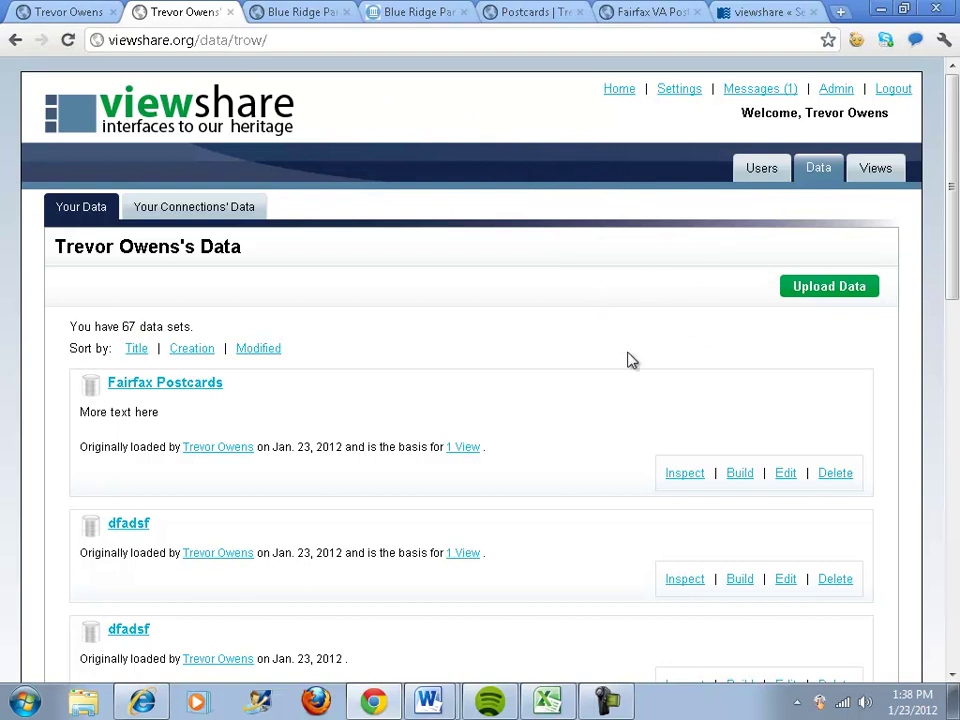
pyautogui.click(887, 170)
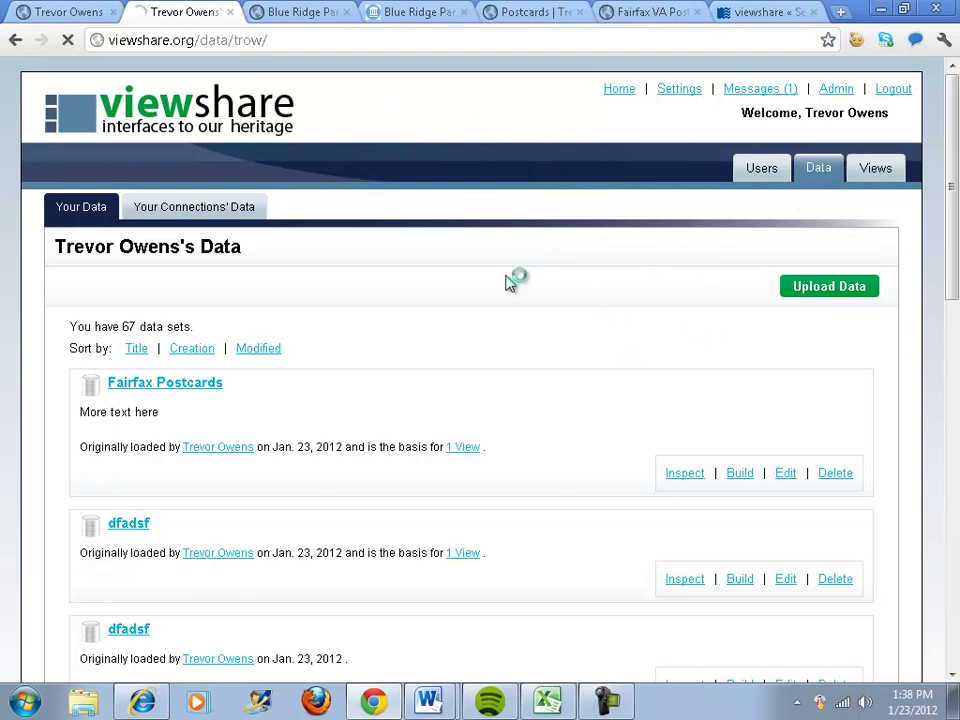
pyautogui.scroll(-3, 510, 285)
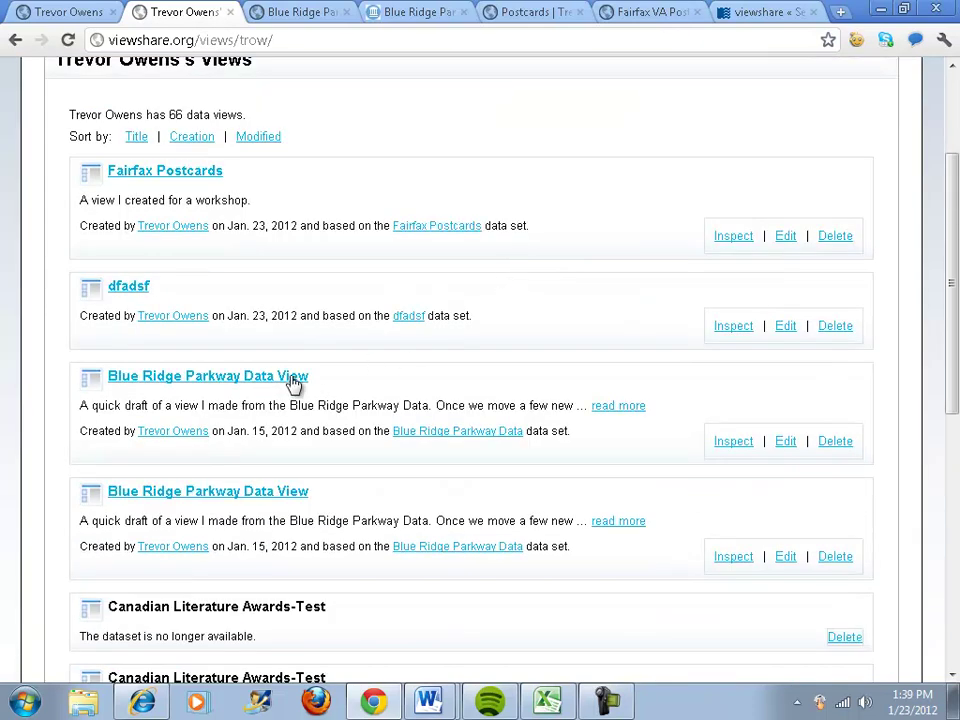
pyautogui.scroll(3, 296, 382)
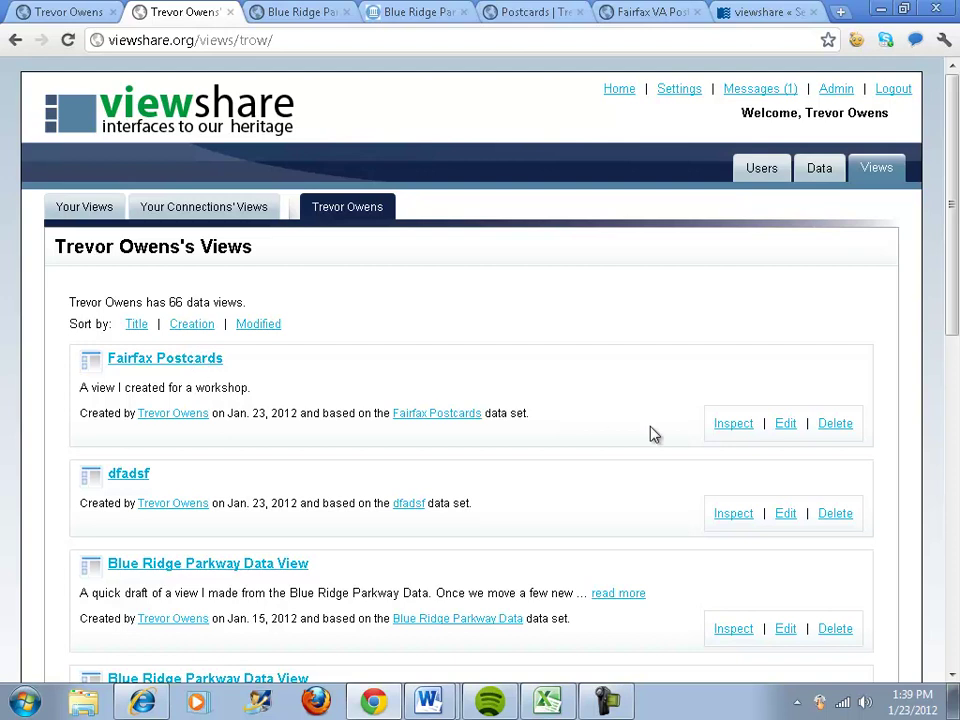
# - Open the Fairfax Postcards view from the views list and inspect its details page
pyautogui.click(785, 424)
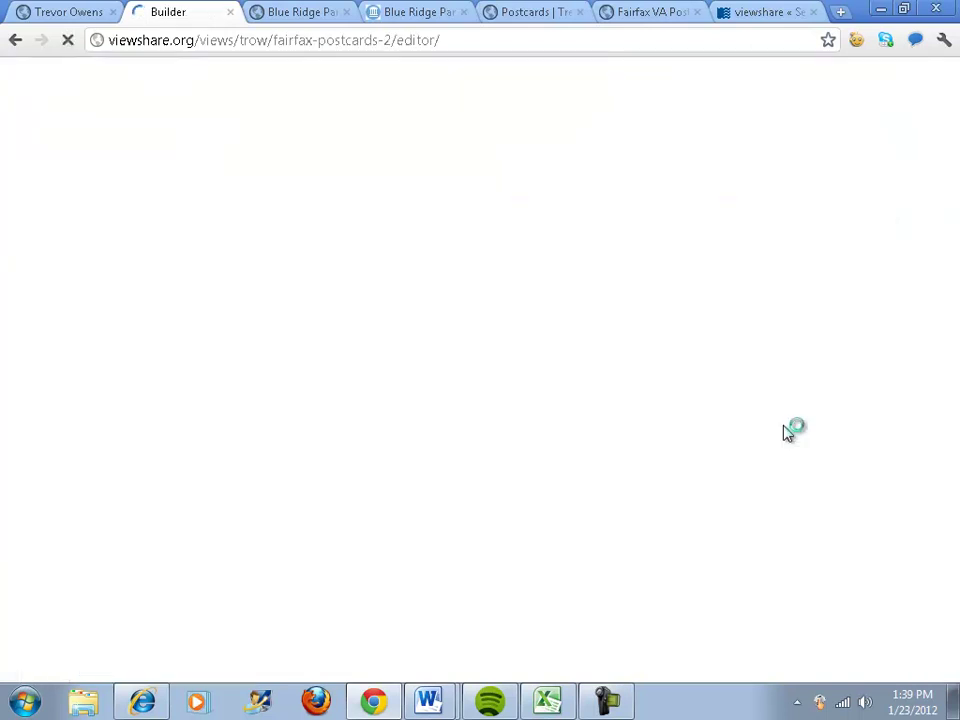
pyautogui.click(815, 280)
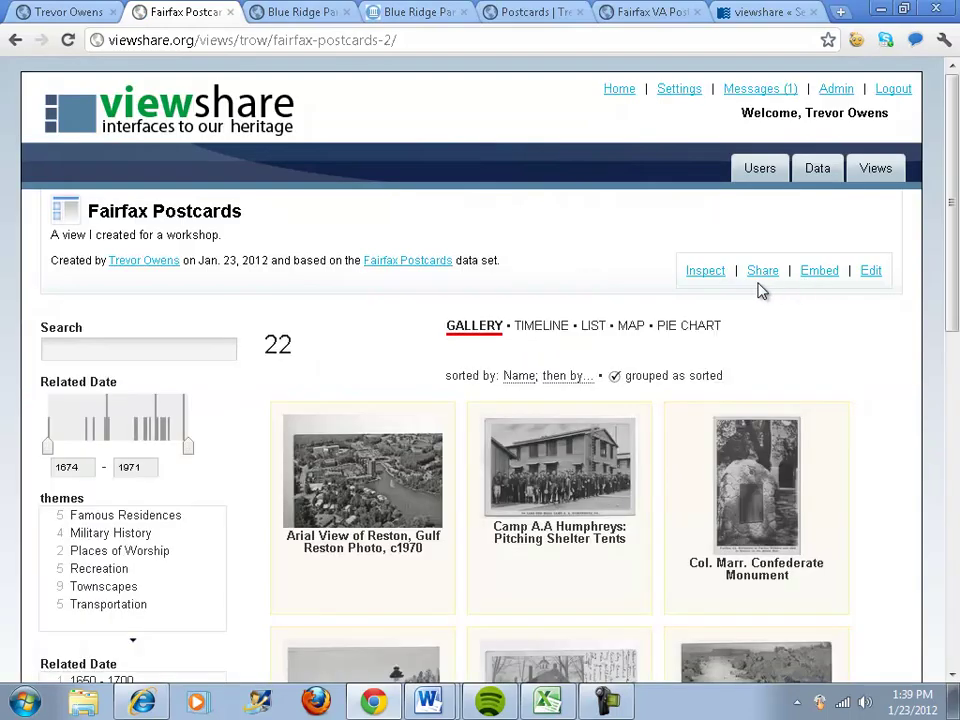
pyautogui.click(706, 272)
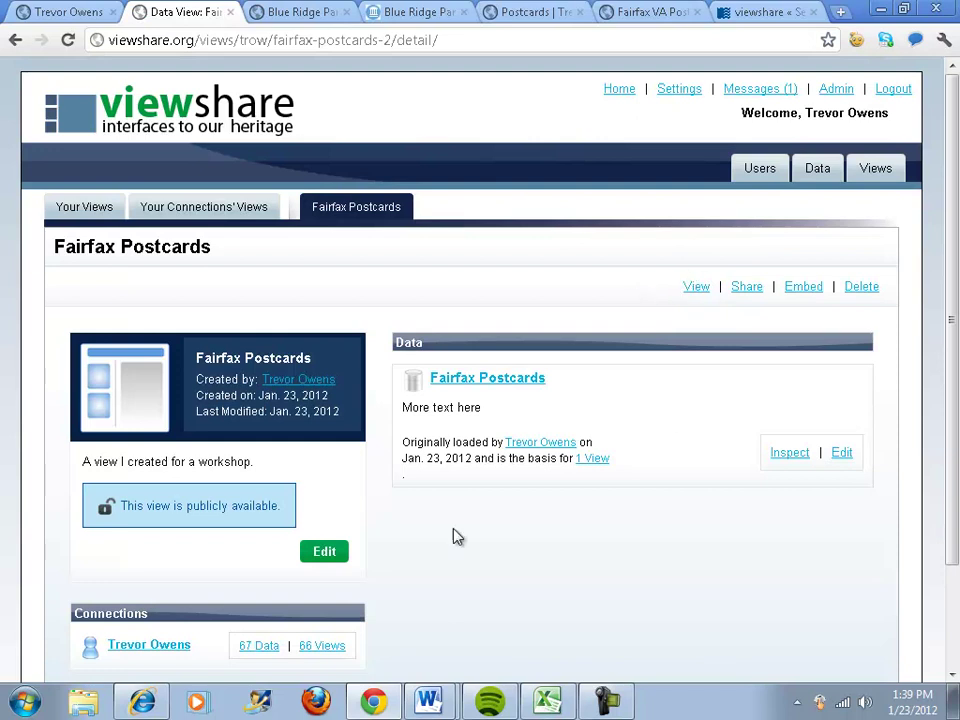
pyautogui.scroll(-3, 484, 505)
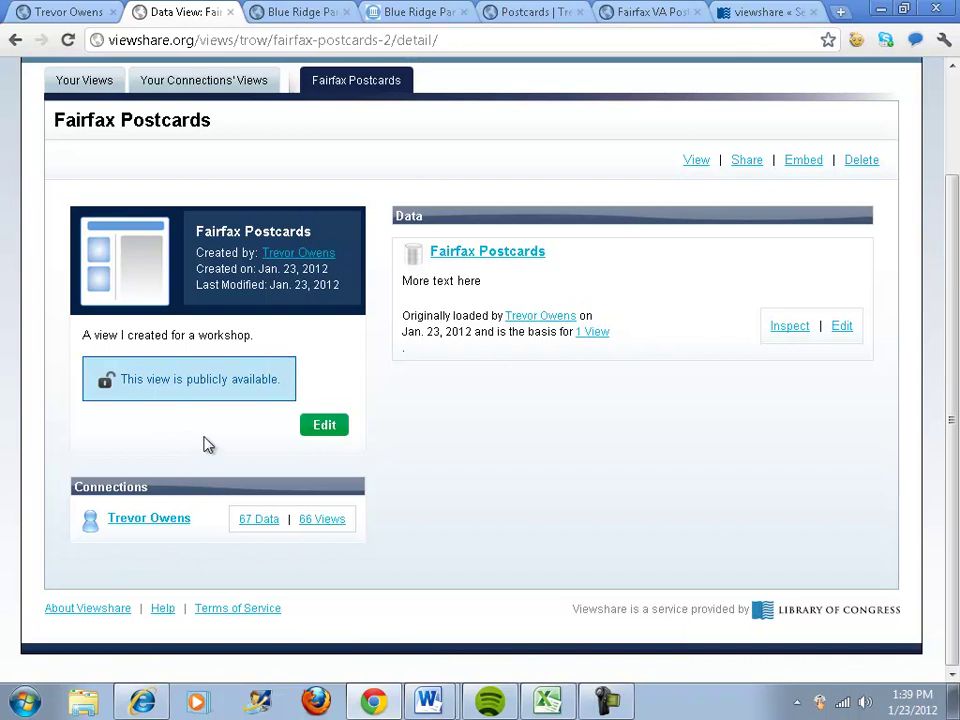
# - Change the Fairfax Postcards view's published setting to Private and update its details
pyautogui.click(328, 434)
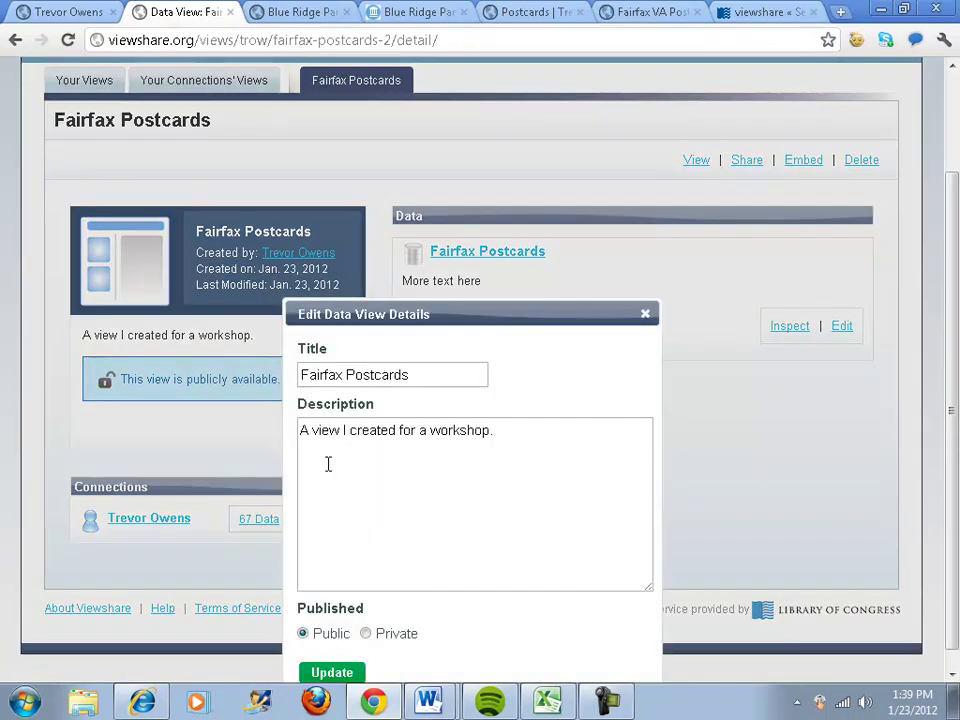
pyautogui.scroll(-1, 589, 536)
pyautogui.click(365, 613)
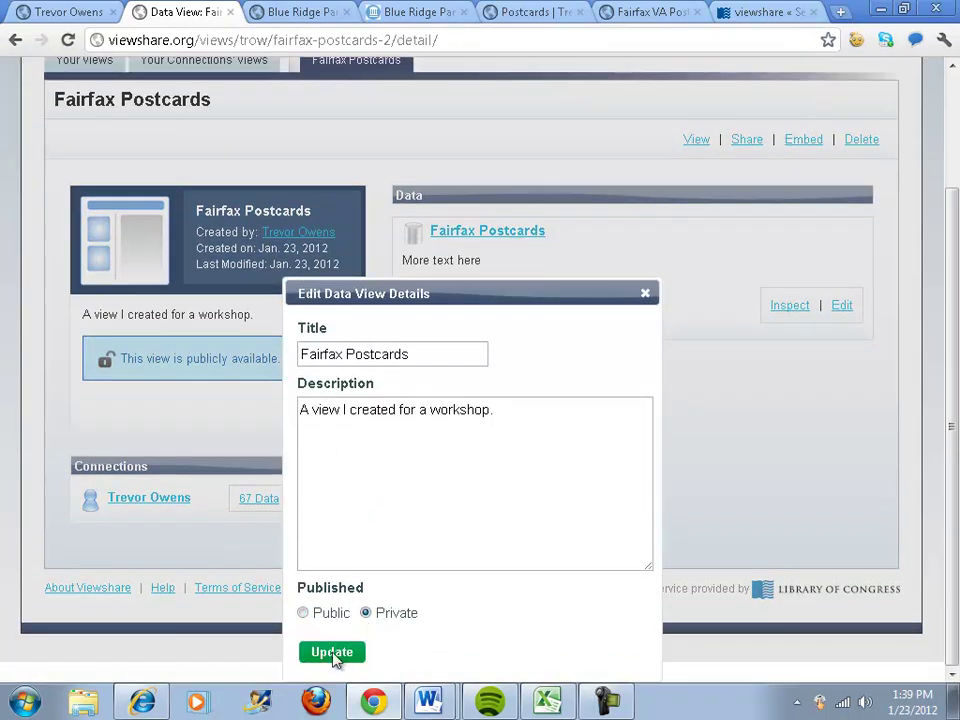
pyautogui.click(333, 652)
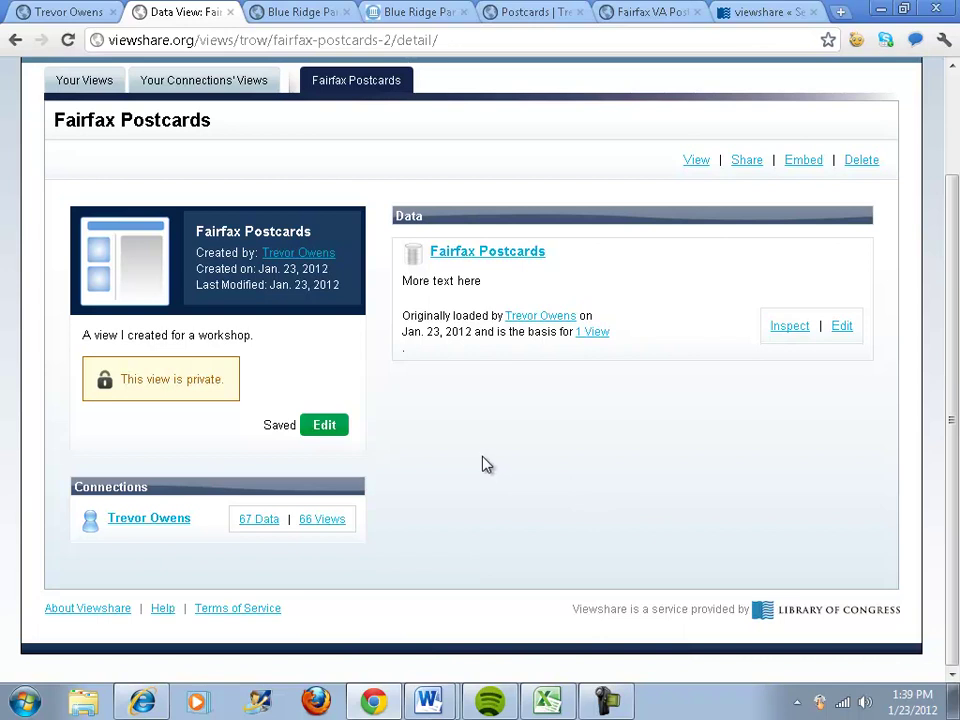
# - Create a new shared link for the Fairfax Postcards view labelled "share with workshop" and select its URL
pyautogui.click(747, 162)
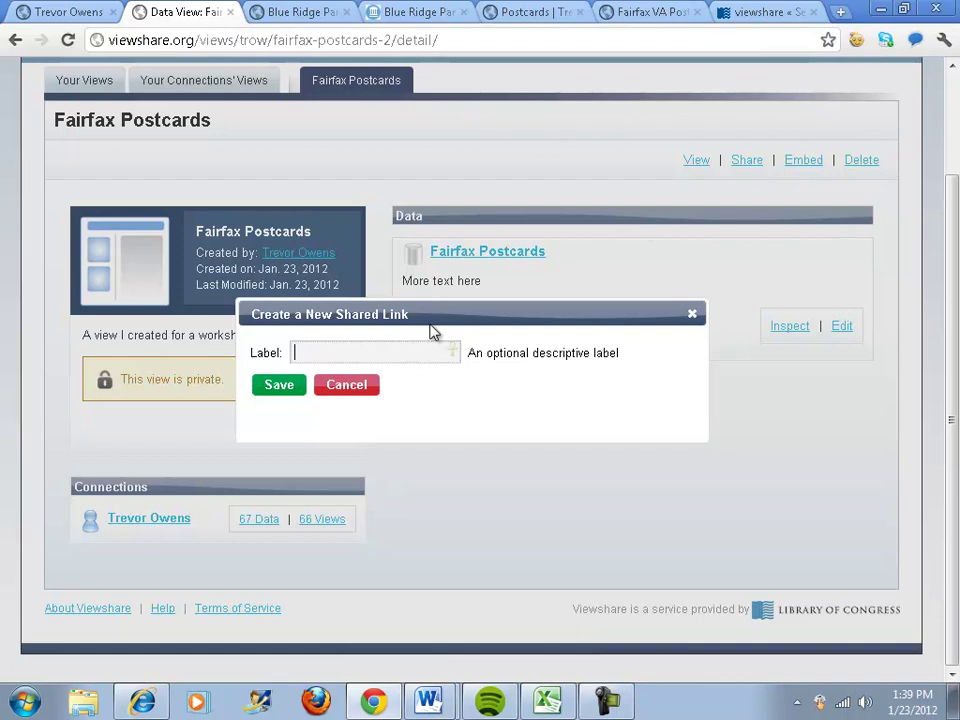
pyautogui.write('share with workshop')
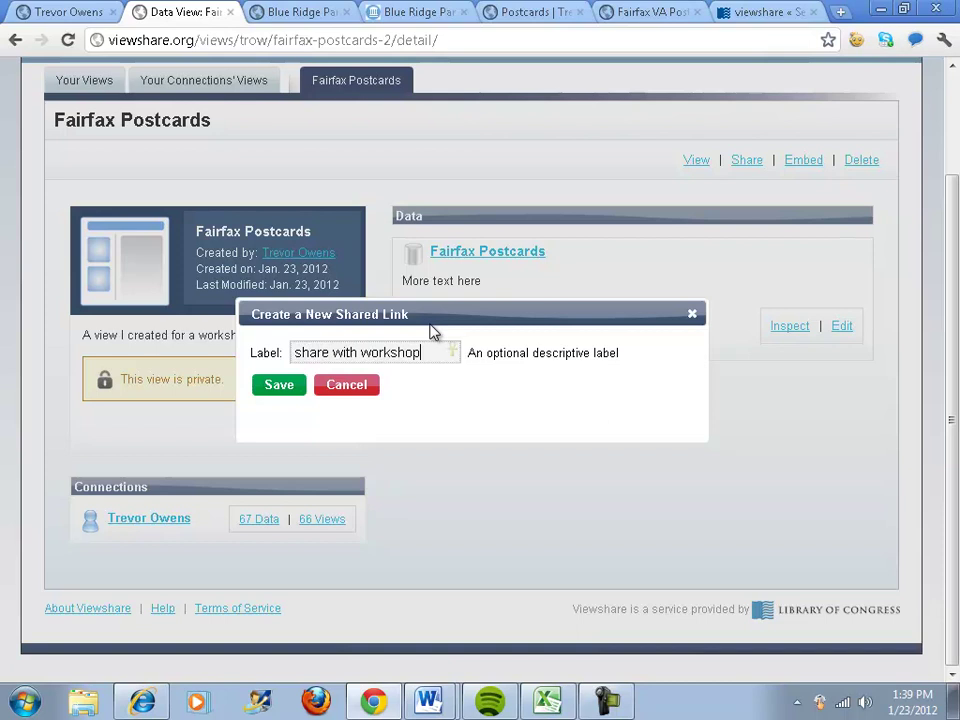
pyautogui.click(280, 388)
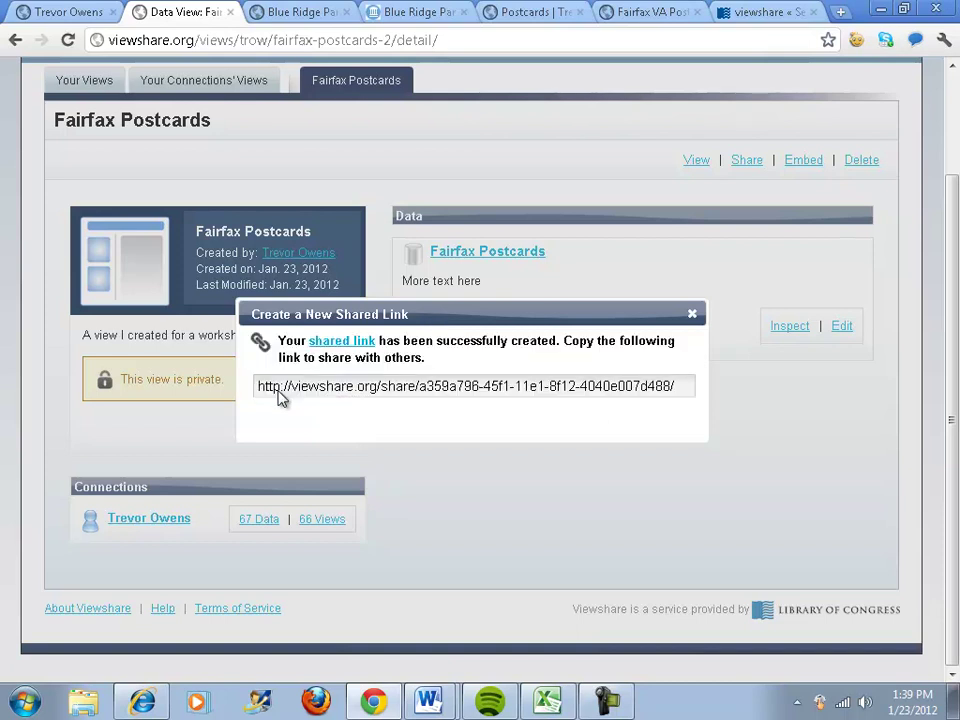
pyautogui.click(340, 390)
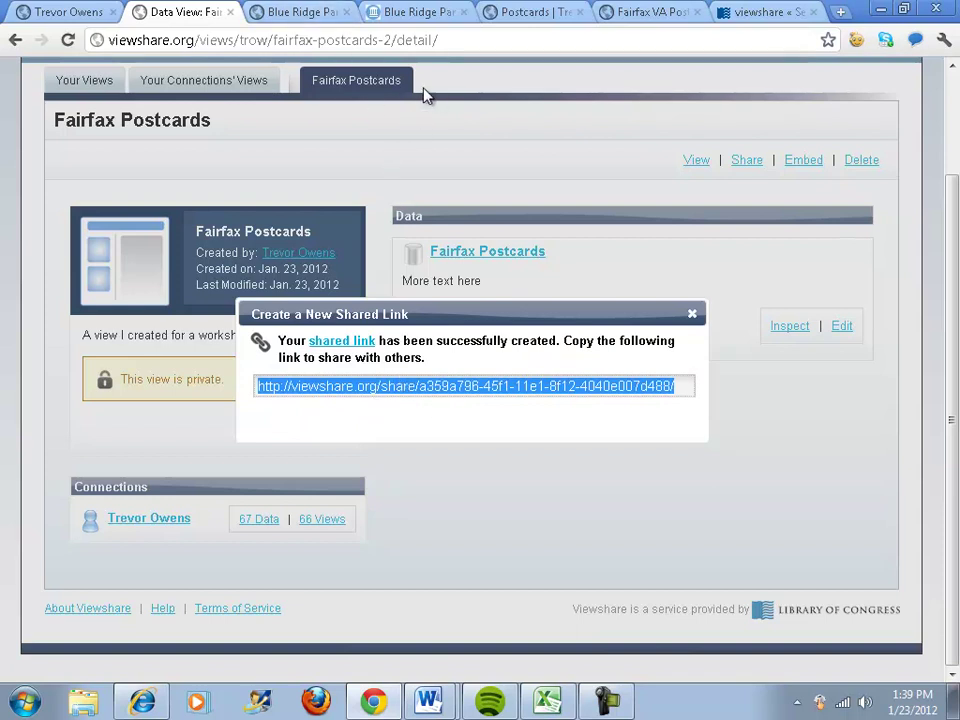
# - Switch to Firefox to show the private view through its shared link, and close the extra browser window
pyautogui.click(320, 18)
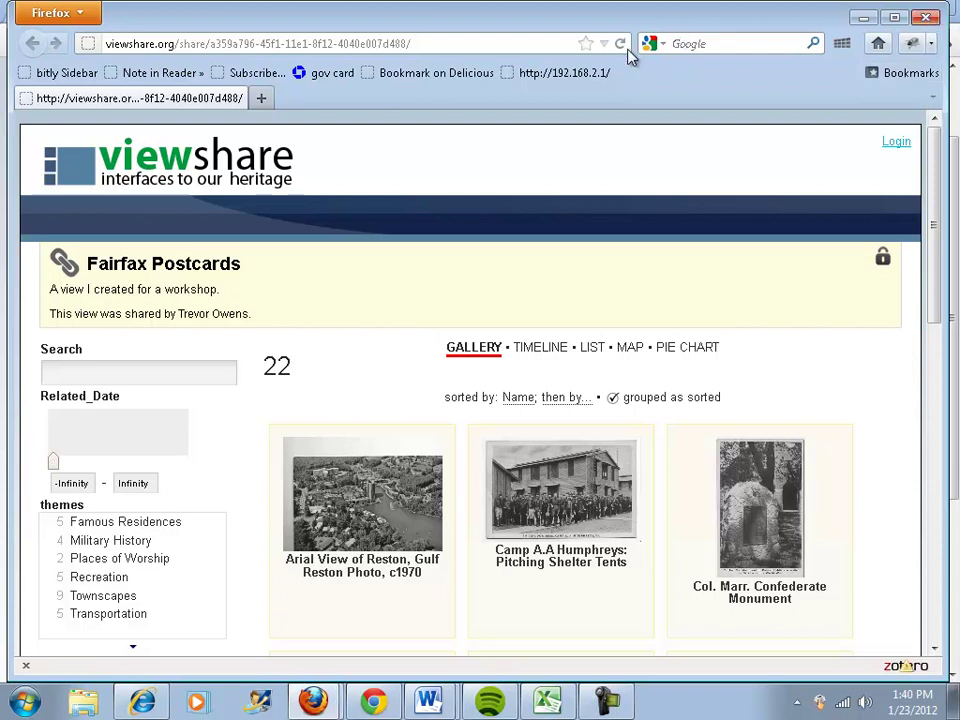
pyautogui.moveTo(671, 26); pyautogui.dragTo(595, 195)
pyautogui.moveTo(493, 199); pyautogui.dragTo(273, 262)
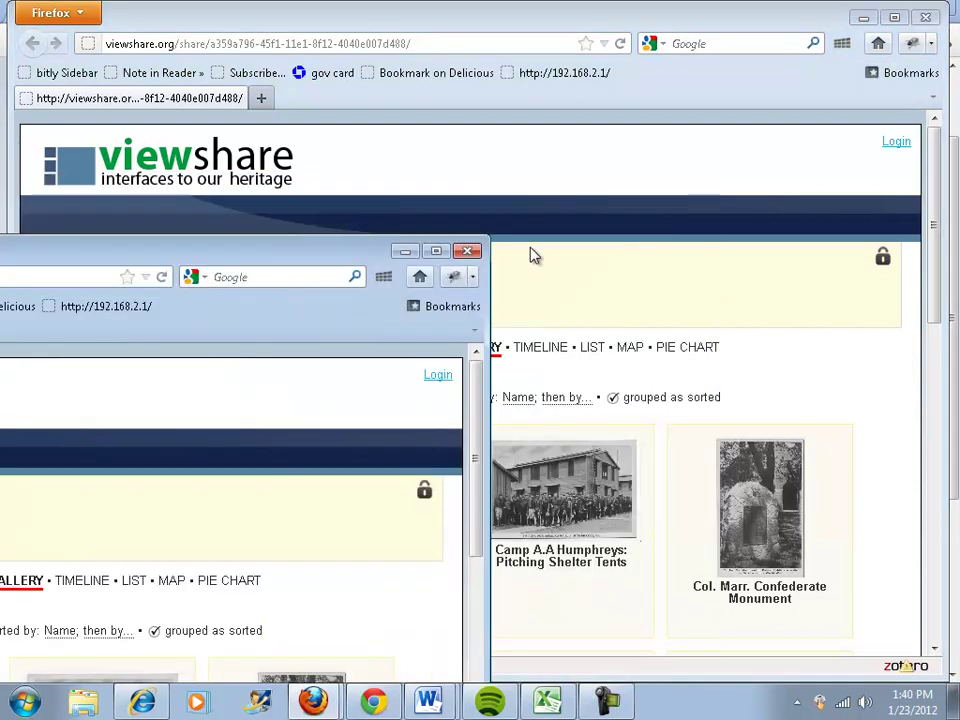
pyautogui.click(467, 251)
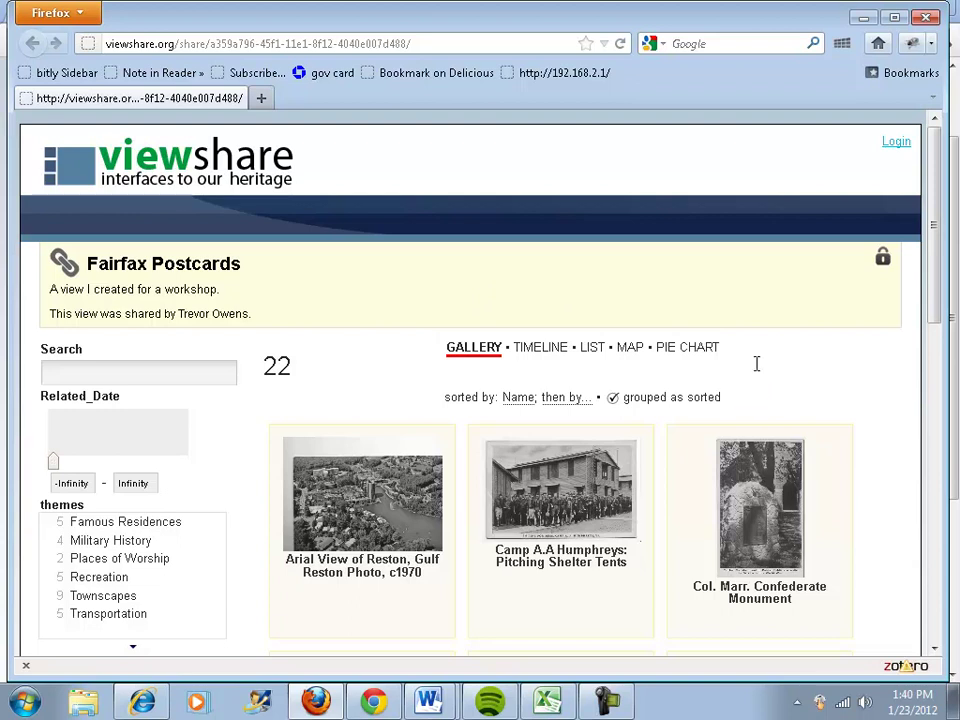
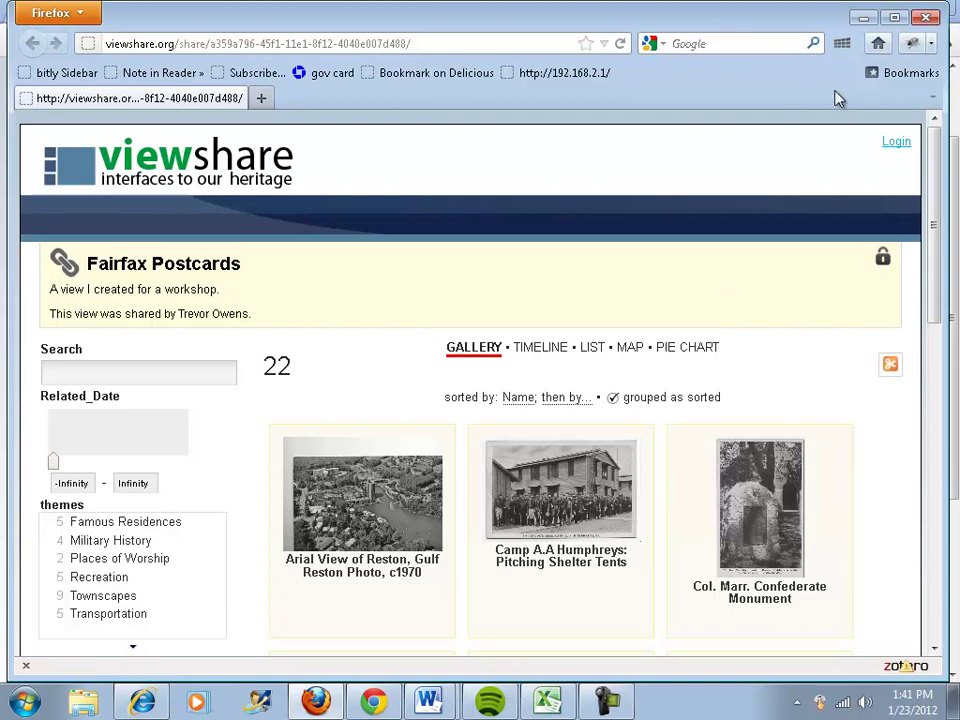
# - Switch the shared Fairfax Postcards view to its list display and look through the postcard records
pyautogui.click(596, 361)
pyautogui.scroll(-5, 701, 536)
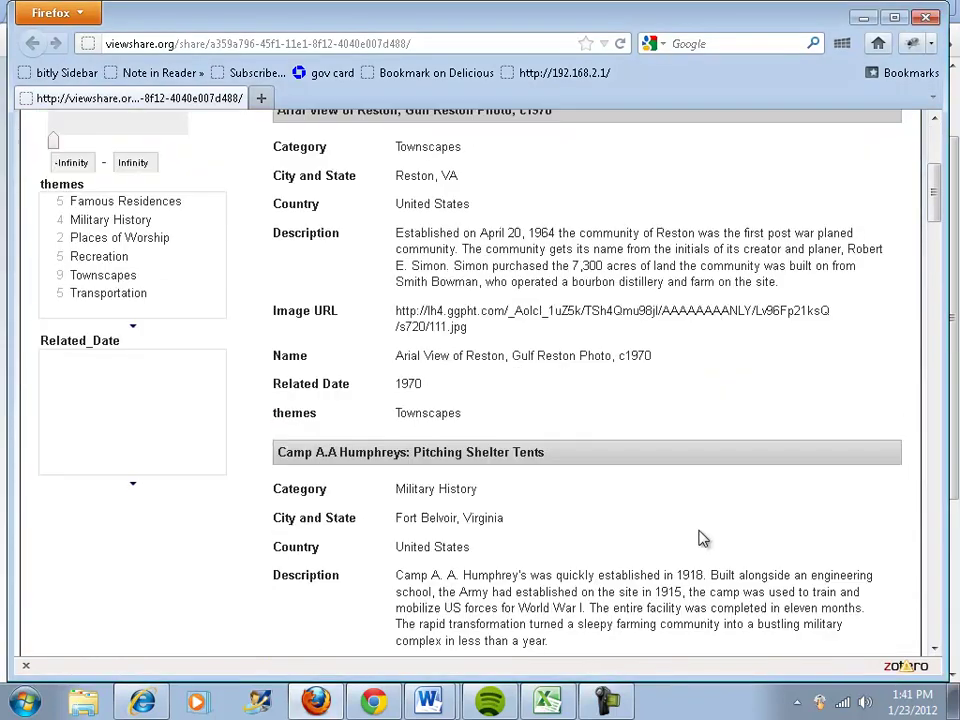
pyautogui.scroll(5, 701, 536)
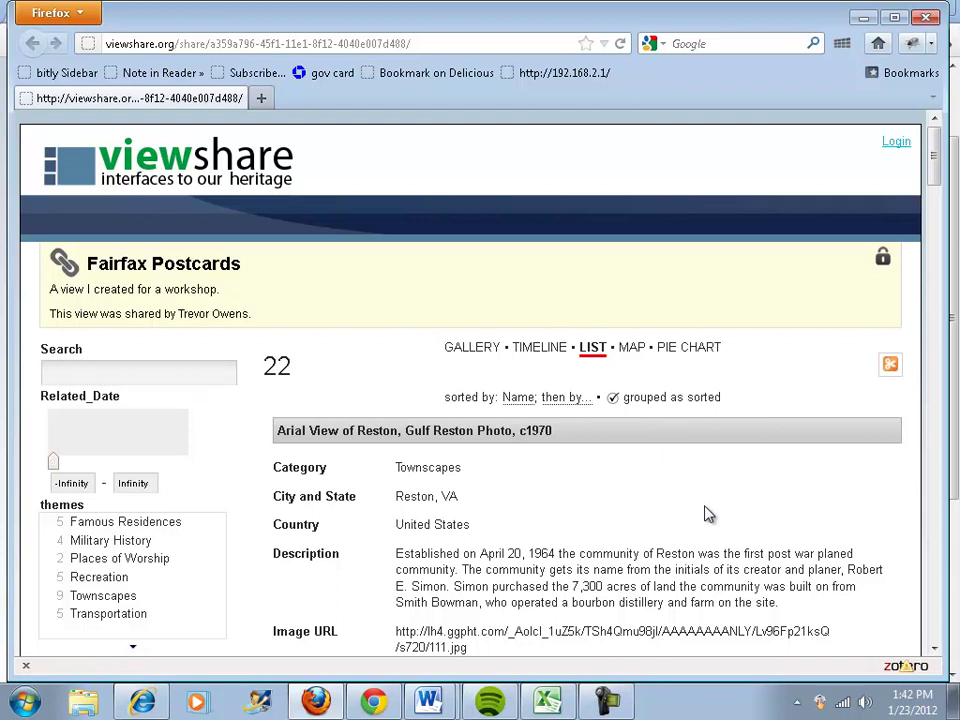
pyautogui.scroll(-4, 707, 514)
pyautogui.scroll(4, 646, 490)
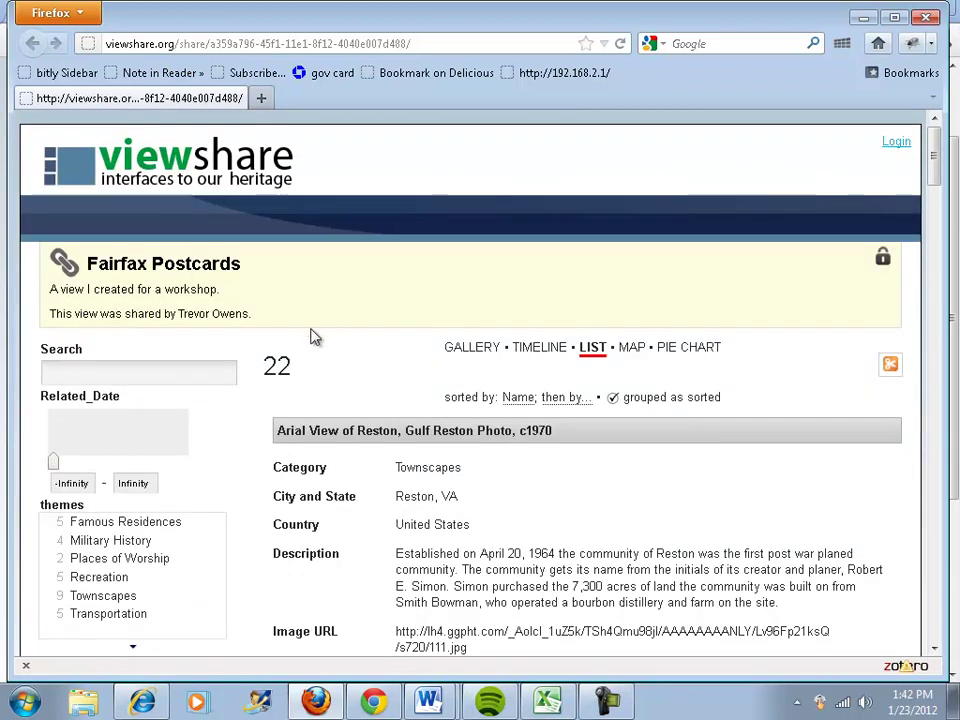
# - Go from the shared view to the Viewshare home page, and clear Firefox away to return to Chrome
pyautogui.click(155, 166)
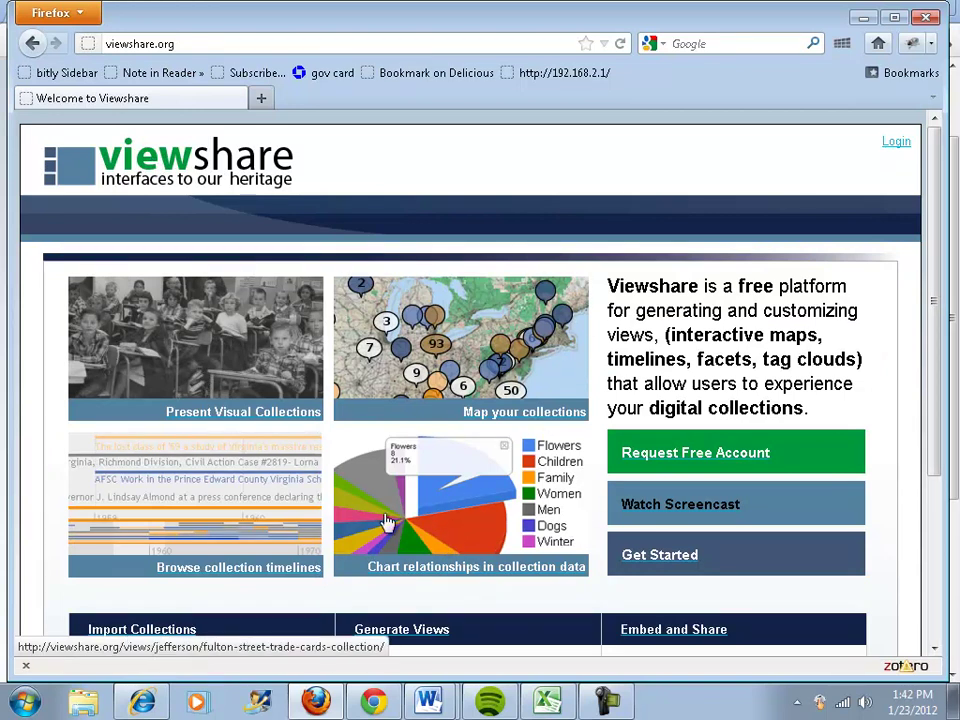
pyautogui.moveTo(294, 32); pyautogui.dragTo(2, 390)
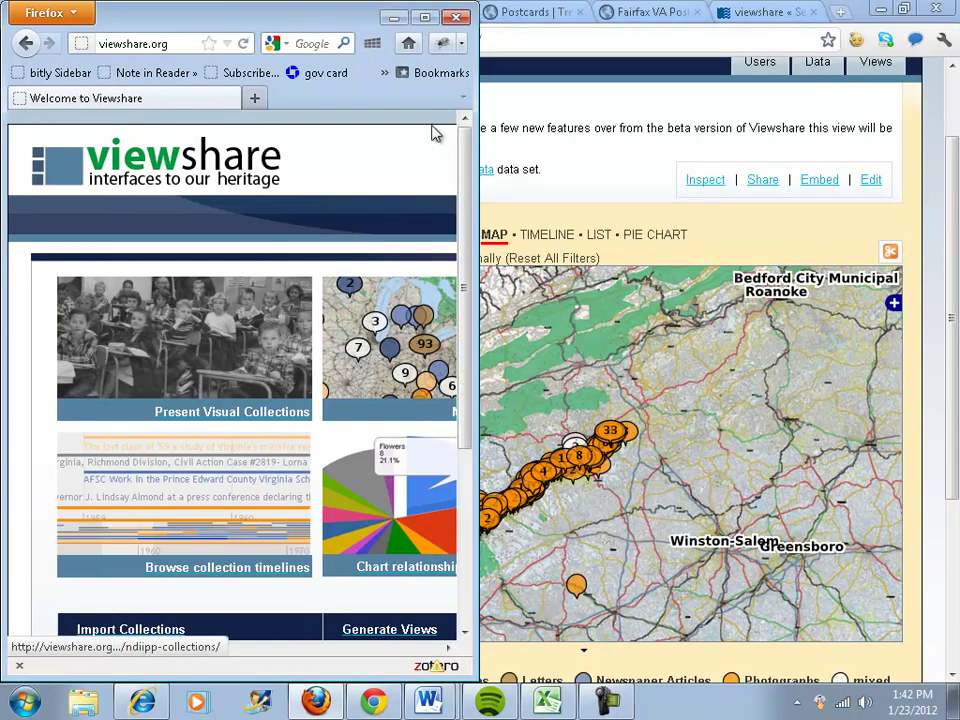
pyautogui.moveTo(243, 33); pyautogui.dragTo(258, 440)
pyautogui.click(303, 471)
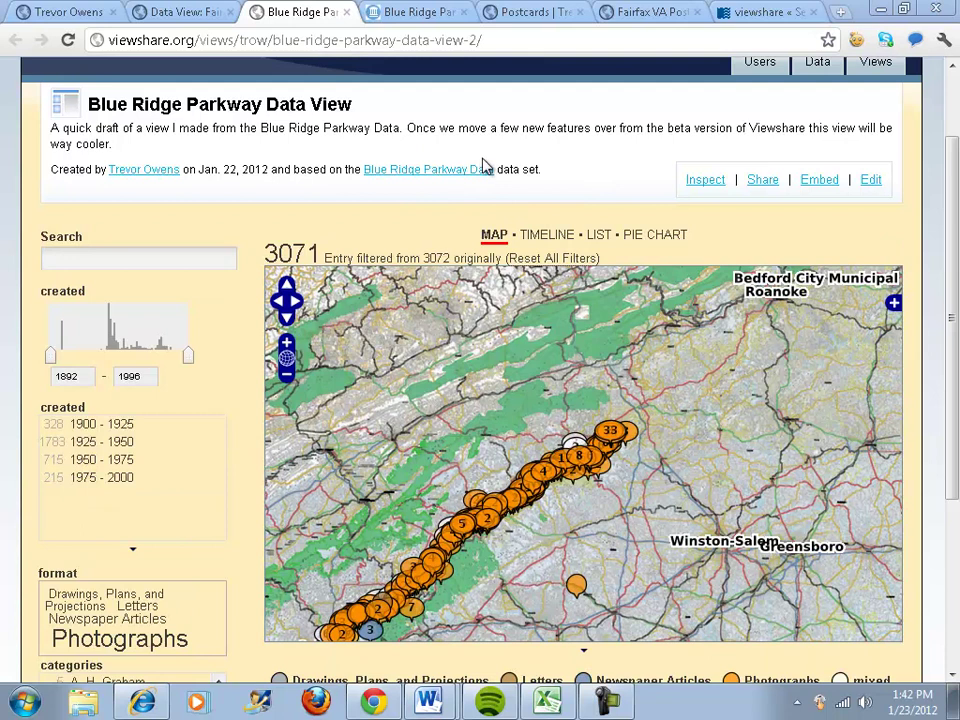
# - Return to the Blue Ridge Parkway Data View and show the details of the isolated photograph marker northwest of Charlotte
pyautogui.click(185, 14)
pyautogui.click(285, 14)
pyautogui.click(618, 14)
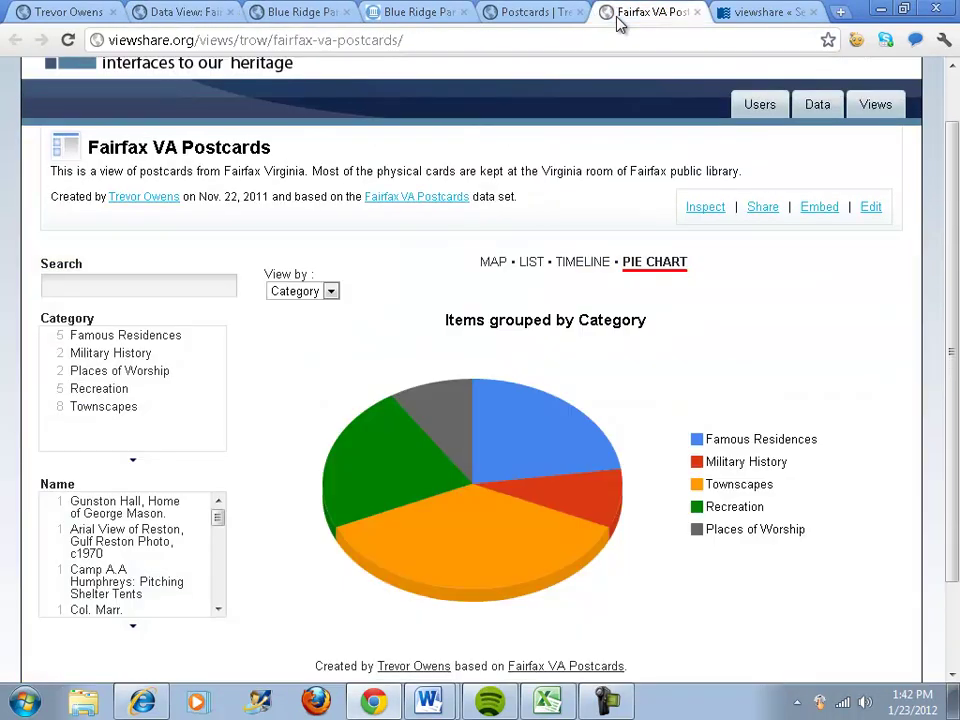
pyautogui.click(290, 14)
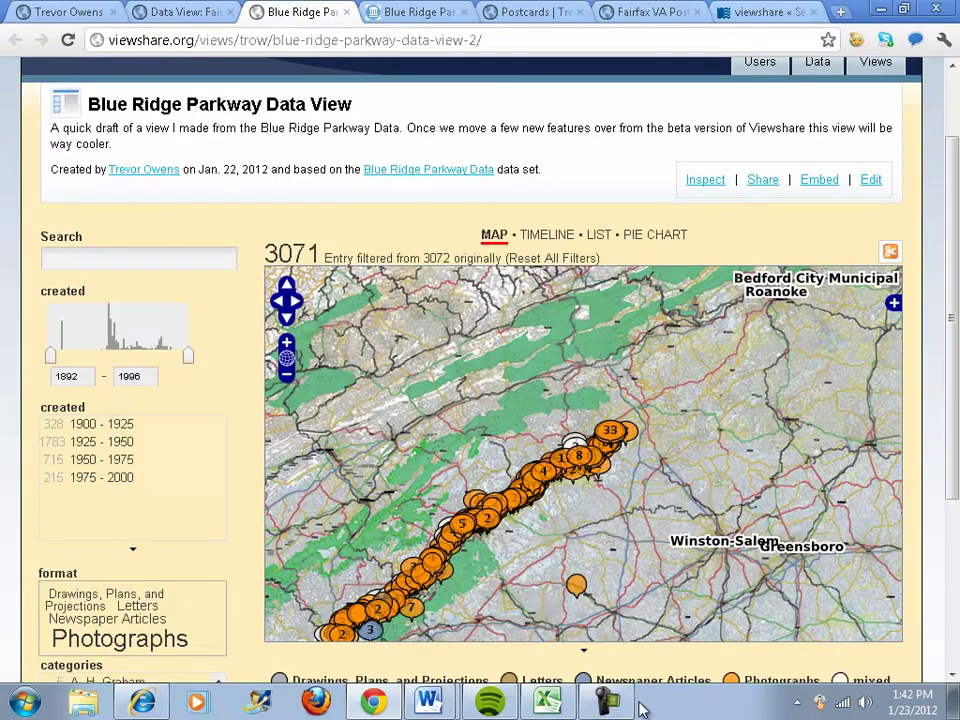
pyautogui.moveTo(576, 590); pyautogui.dragTo(634, 414)
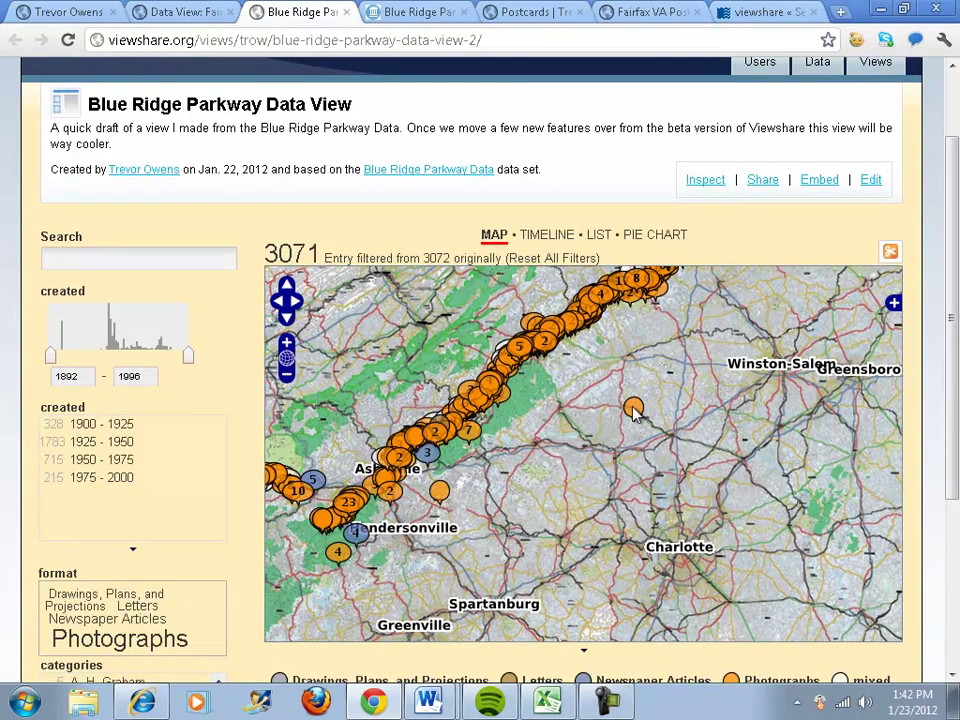
pyautogui.click(634, 412)
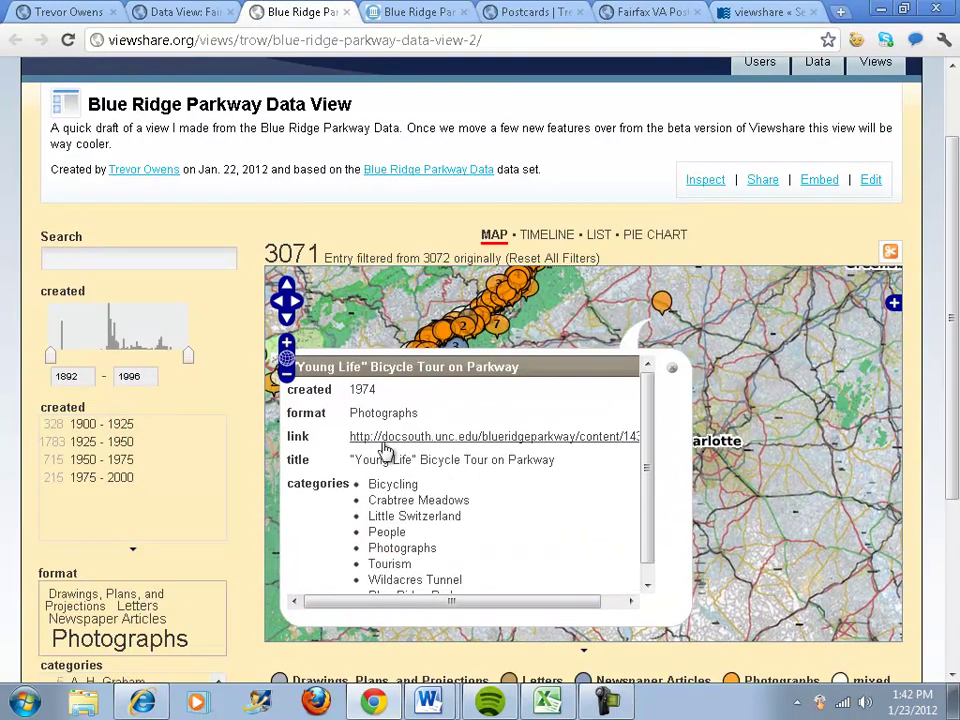
# - Open the bicycle tour item's source link in a new tab and examine the photograph and its description
pyautogui.rightClick(388, 450)
pyautogui.click(402, 455)
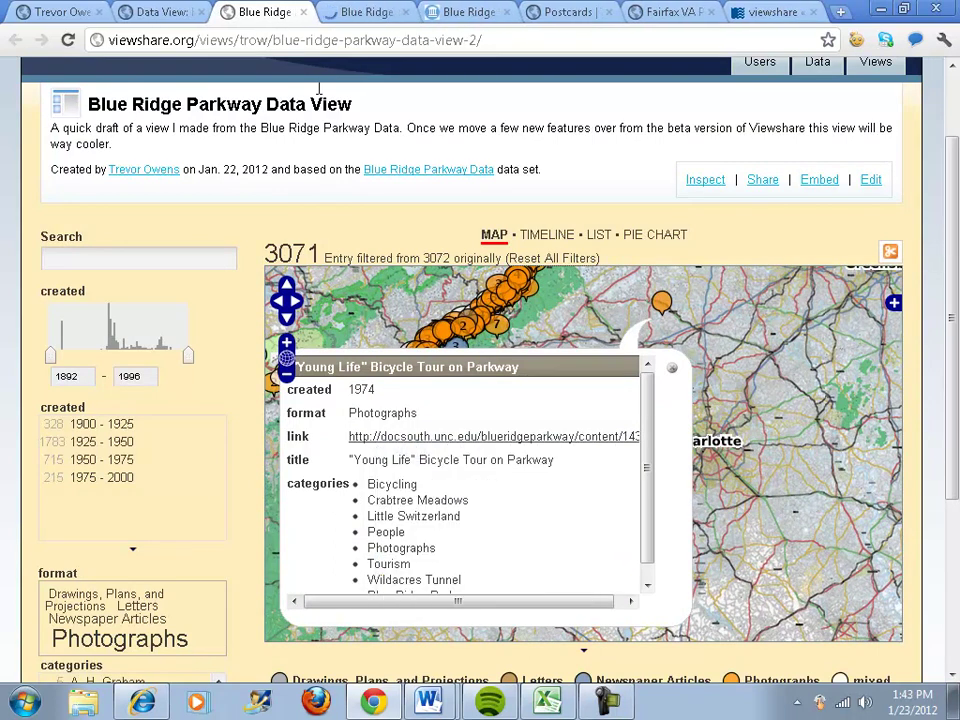
pyautogui.click(345, 13)
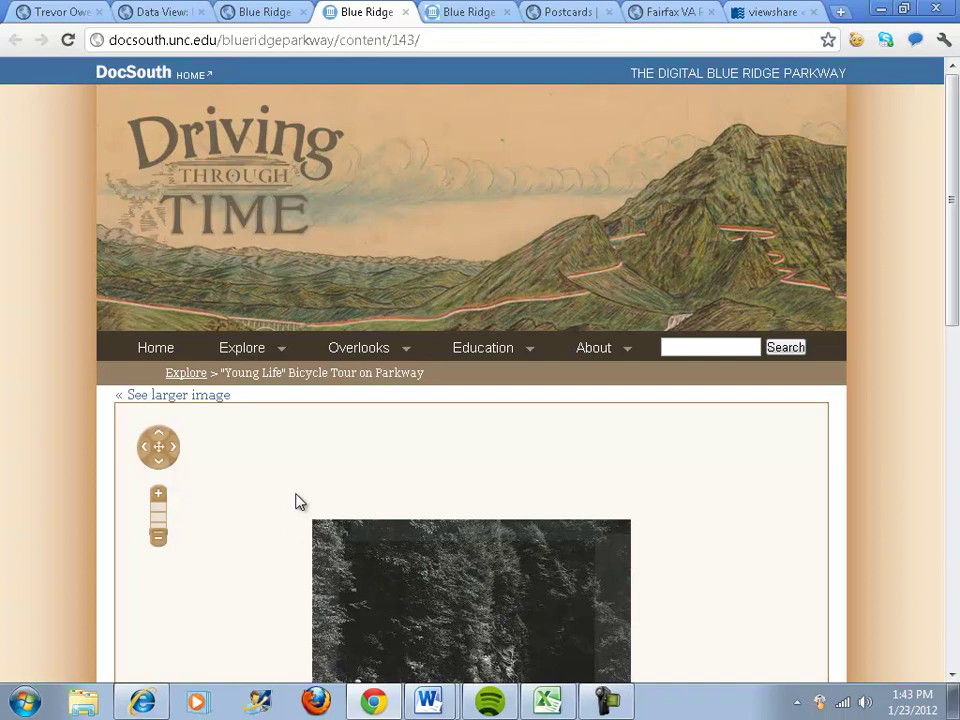
pyautogui.scroll(-5, 47, 298)
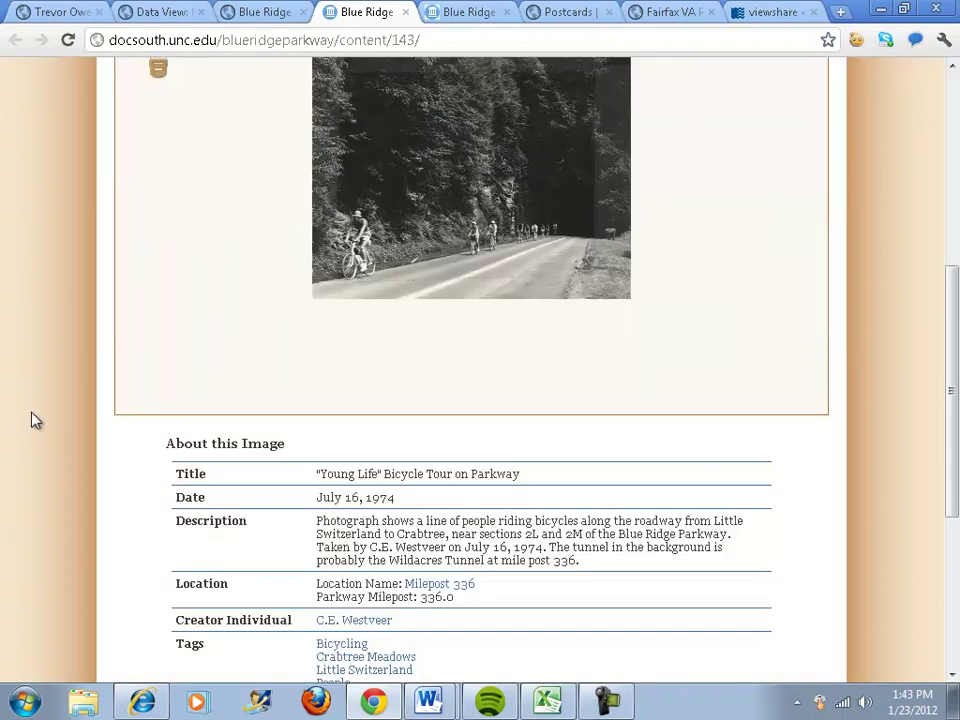
pyautogui.scroll(3, 35, 410)
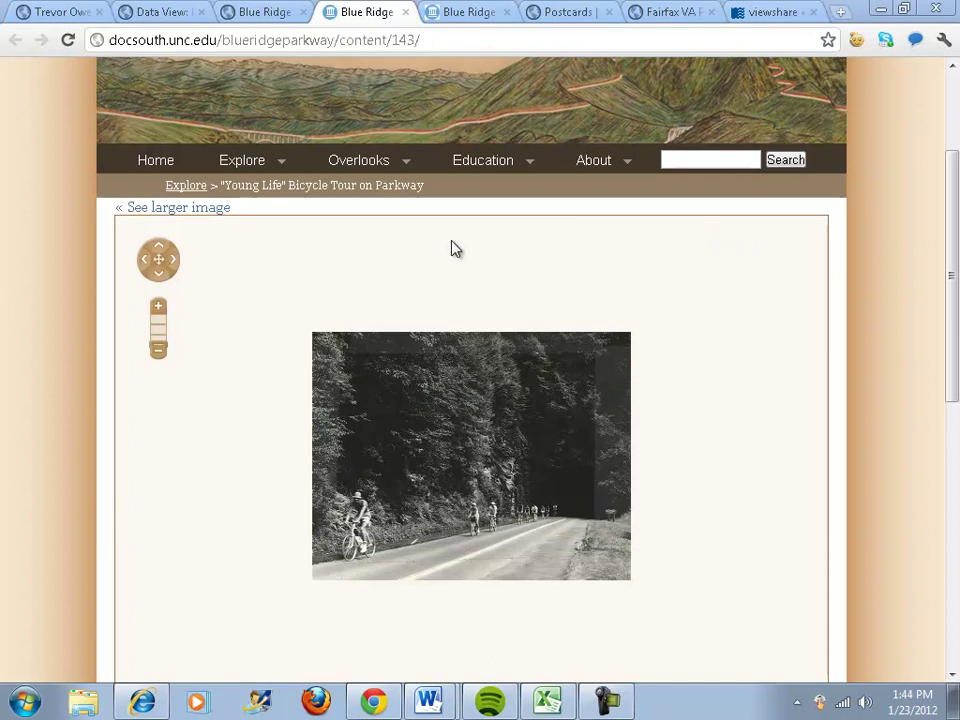
# - Return to the Fairfax Postcards view's details page and close the shared link dialog
pyautogui.click(226, 20)
pyautogui.click(165, 20)
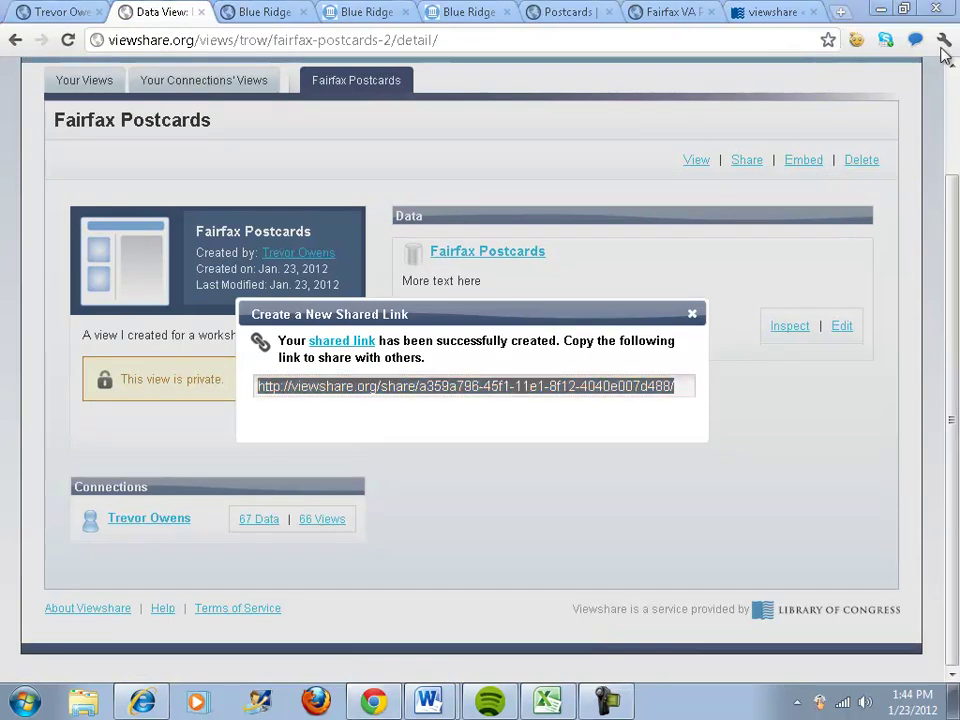
pyautogui.click(602, 450)
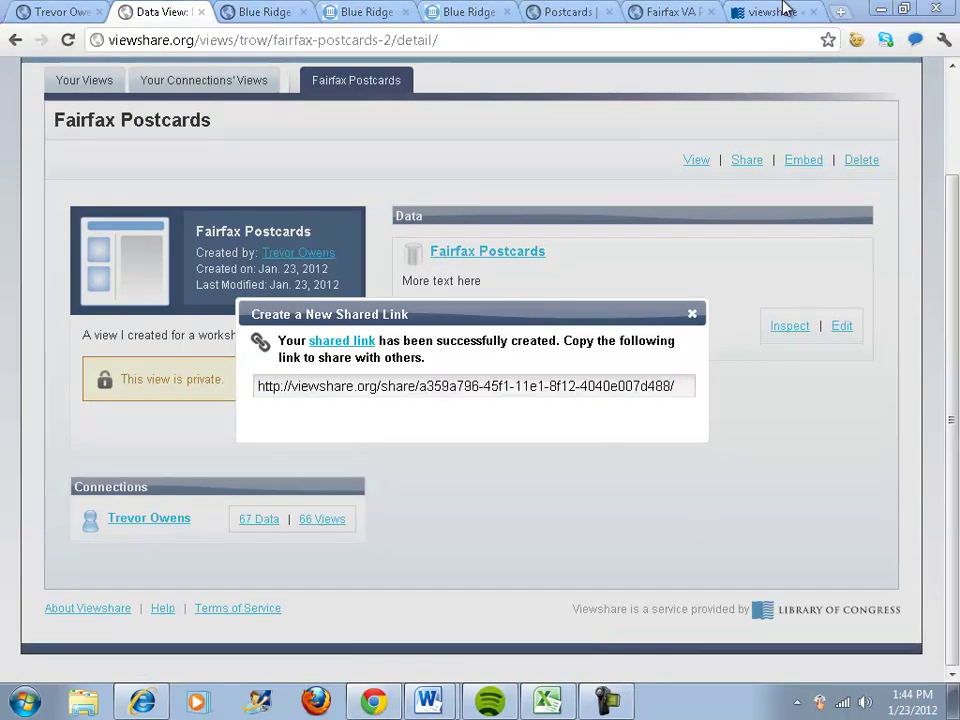
pyautogui.click(691, 315)
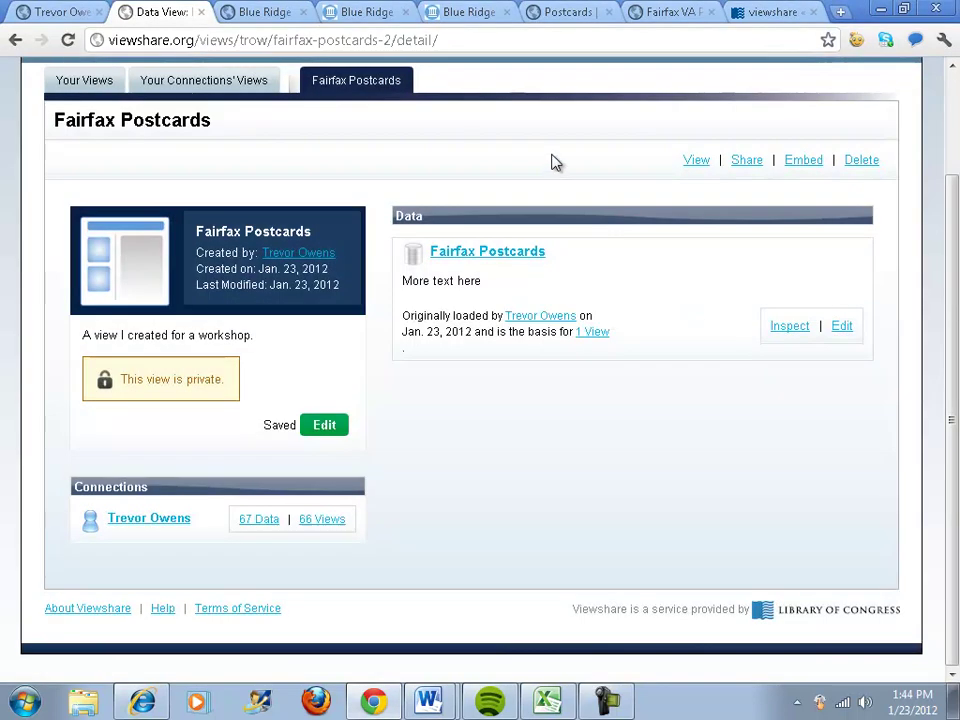
pyautogui.scroll(3, 420, 190)
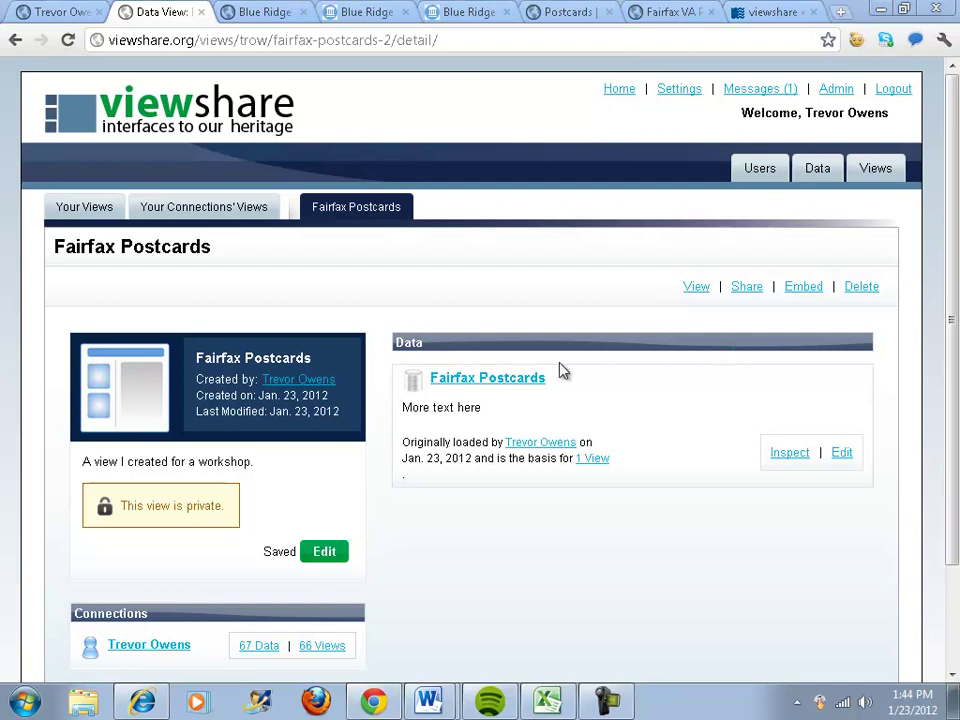
# - Open the Fairfax Postcards data set behind the view and inspect its details page
pyautogui.click(530, 379)
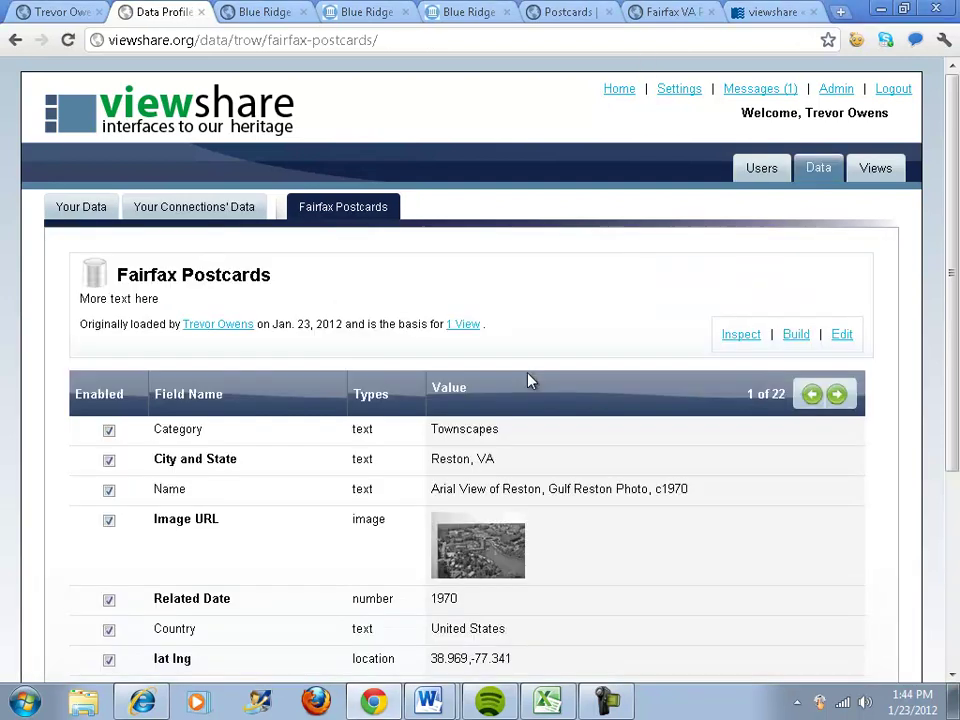
pyautogui.scroll(-1, 650, 300)
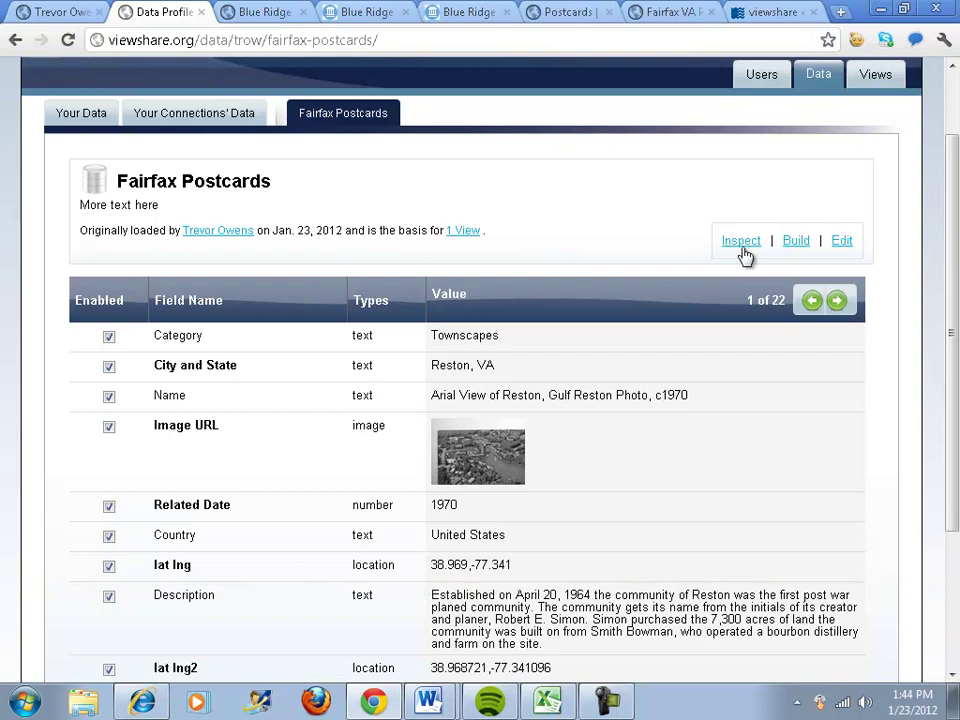
pyautogui.click(741, 245)
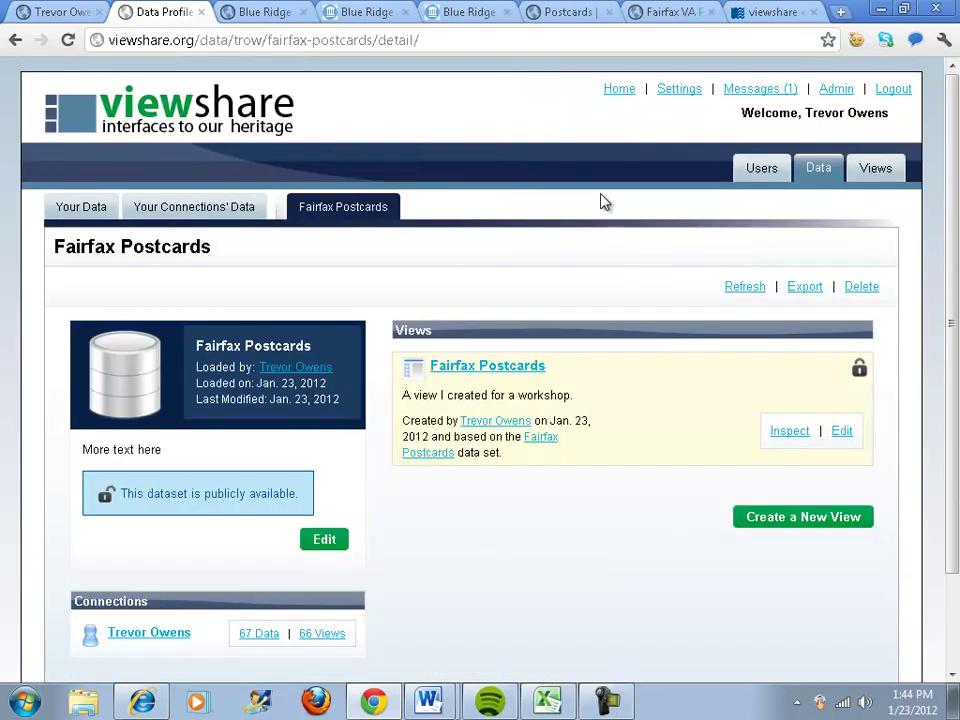
pyautogui.scroll(-1, 497, 257)
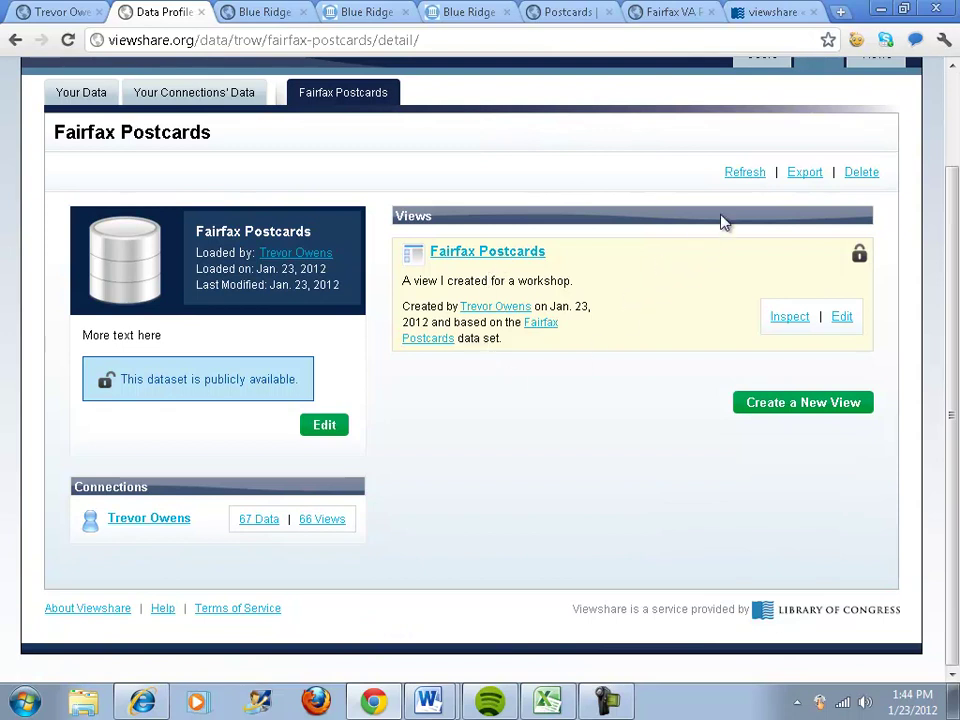
# - Refresh the data set by uploading fairfax_postcards.xls from the Desktop, and review the resulting field list
pyautogui.click(740, 179)
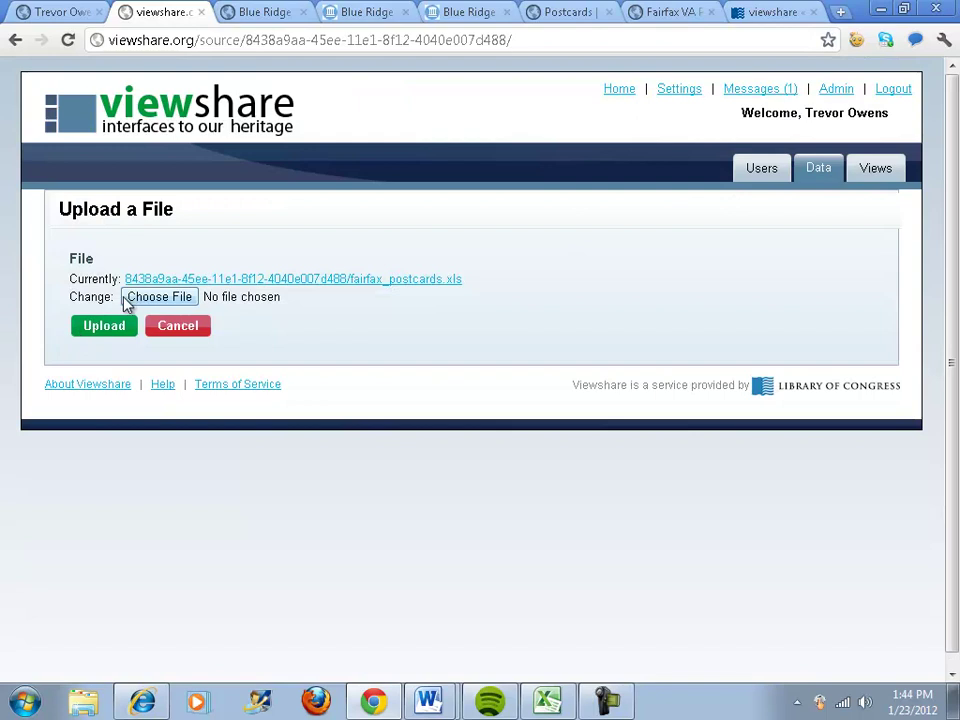
pyautogui.click(141, 305)
pyautogui.click(245, 140)
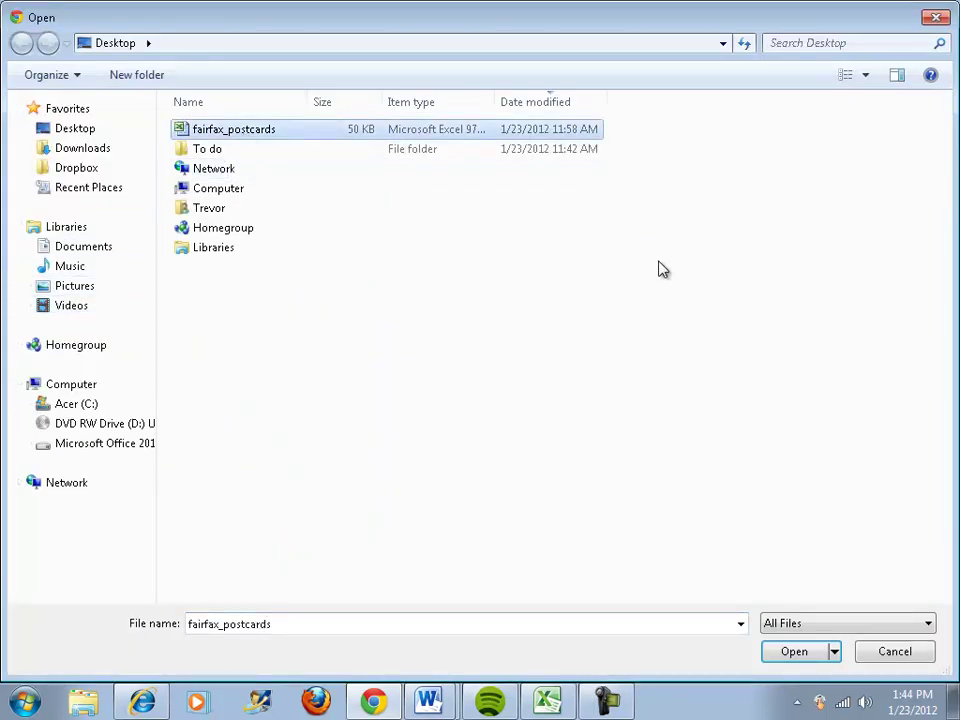
pyautogui.click(797, 651)
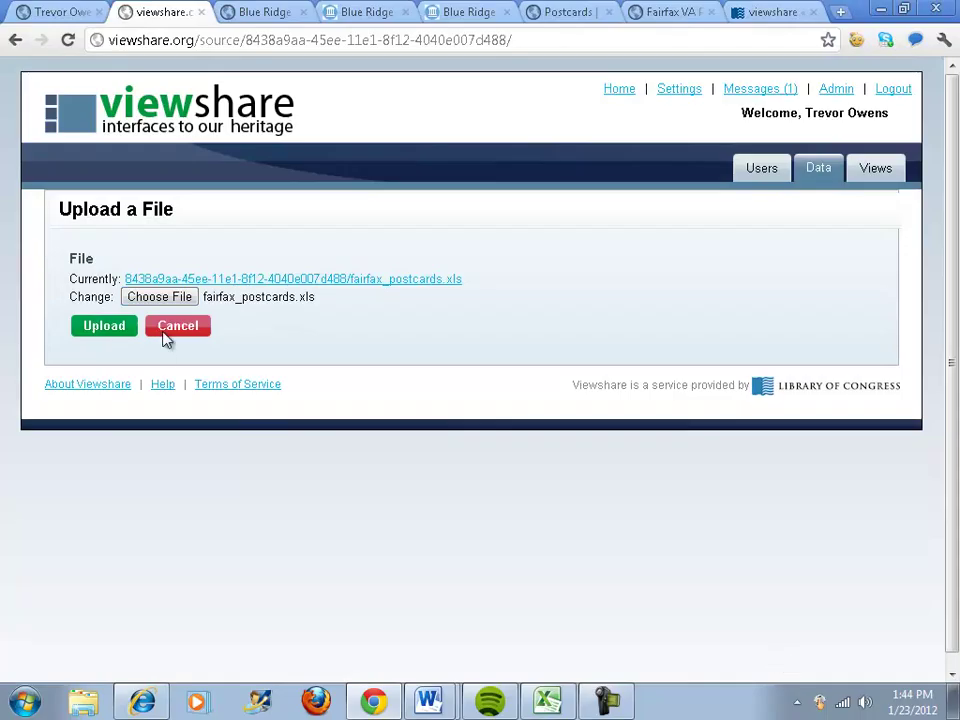
pyautogui.click(92, 328)
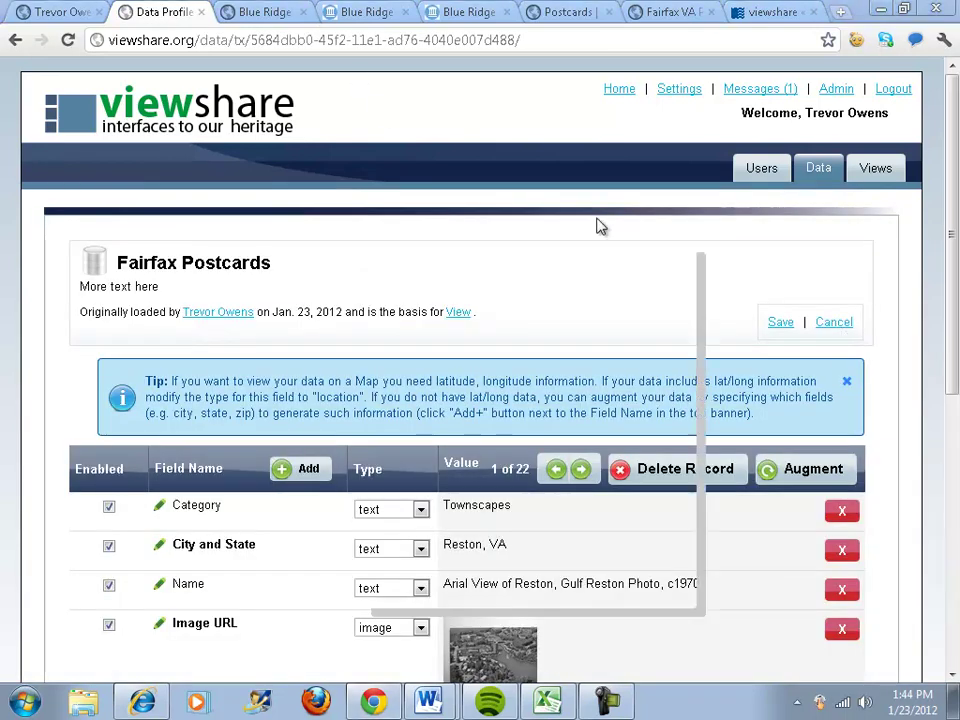
pyautogui.moveTo(951, 208); pyautogui.dragTo(953, 456)
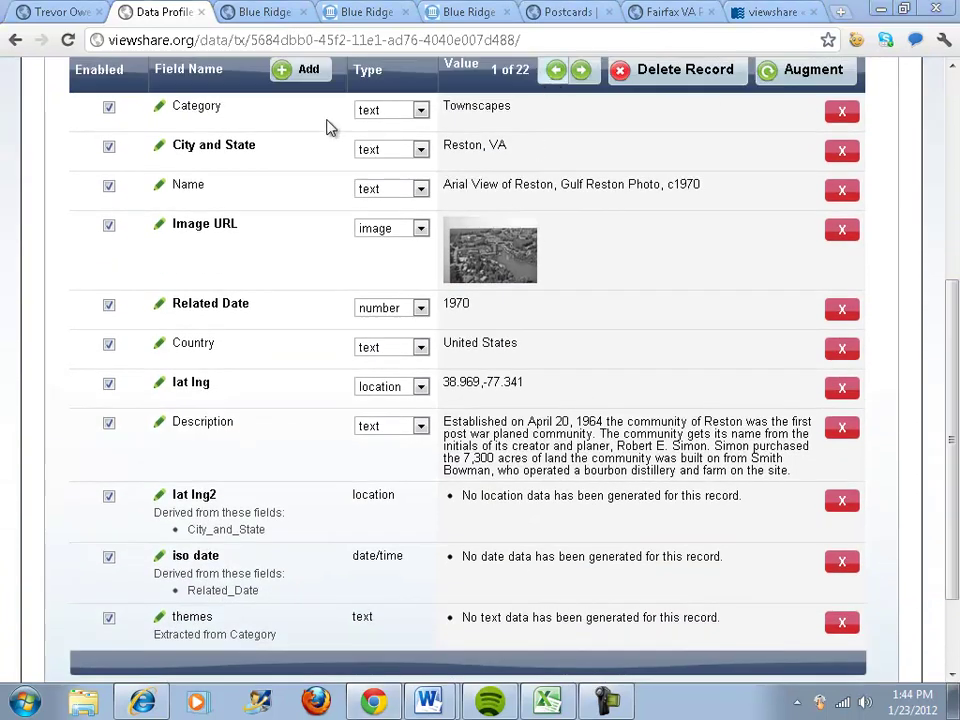
# - Augment the fields of the refreshed Fairfax Postcards data set and review the derived field values
pyautogui.moveTo(953, 561); pyautogui.dragTo(900, 375)
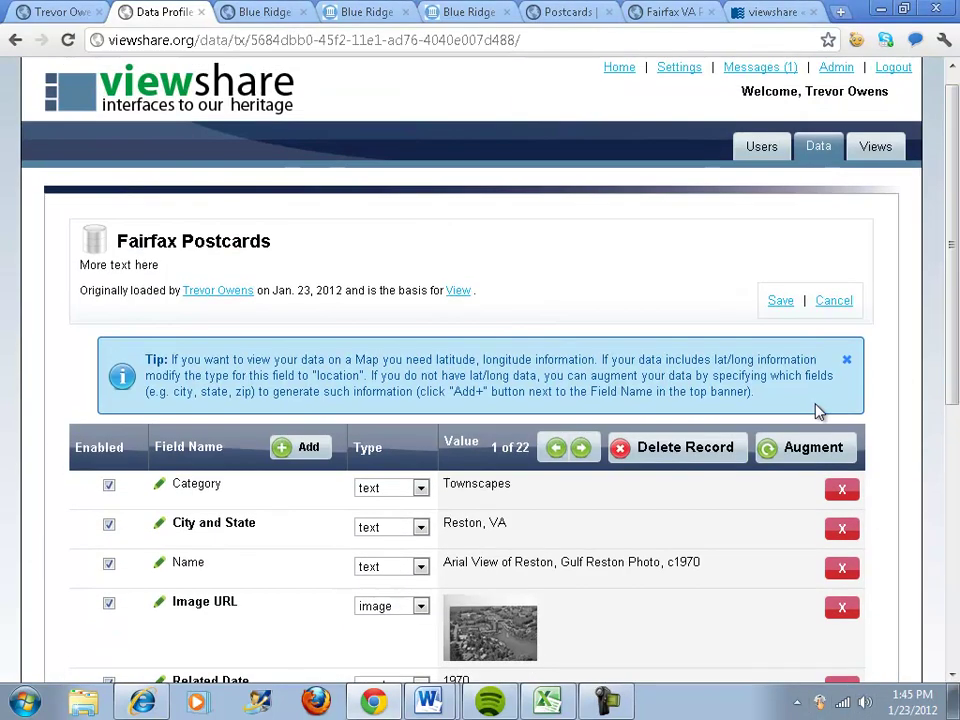
pyautogui.click(797, 458)
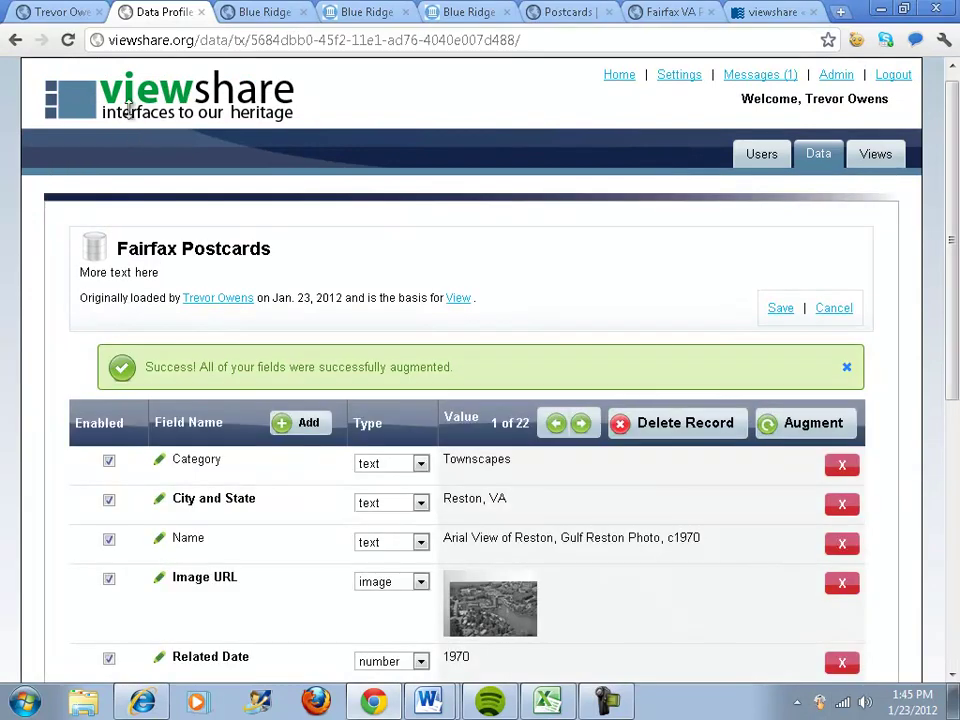
pyautogui.moveTo(950, 374); pyautogui.dragTo(950, 478)
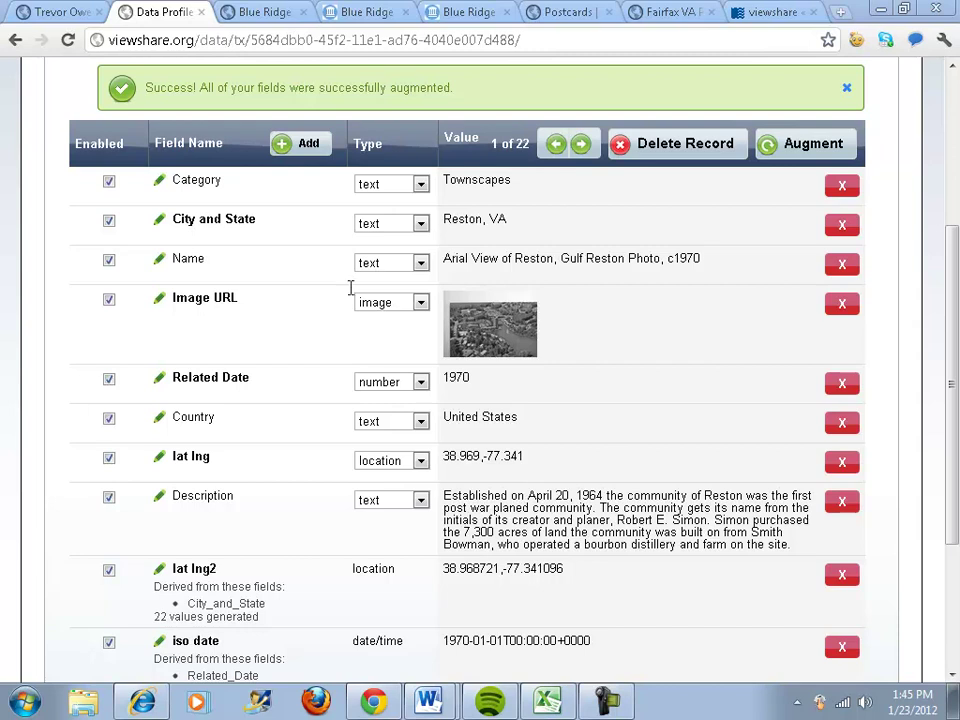
# - Open digitalpreservation.gov in the blog's browser tab and go to the interactive interface of its Collections page
pyautogui.click(765, 12)
pyautogui.click(381, 37)
pyautogui.write('digitalpreservation.gov')
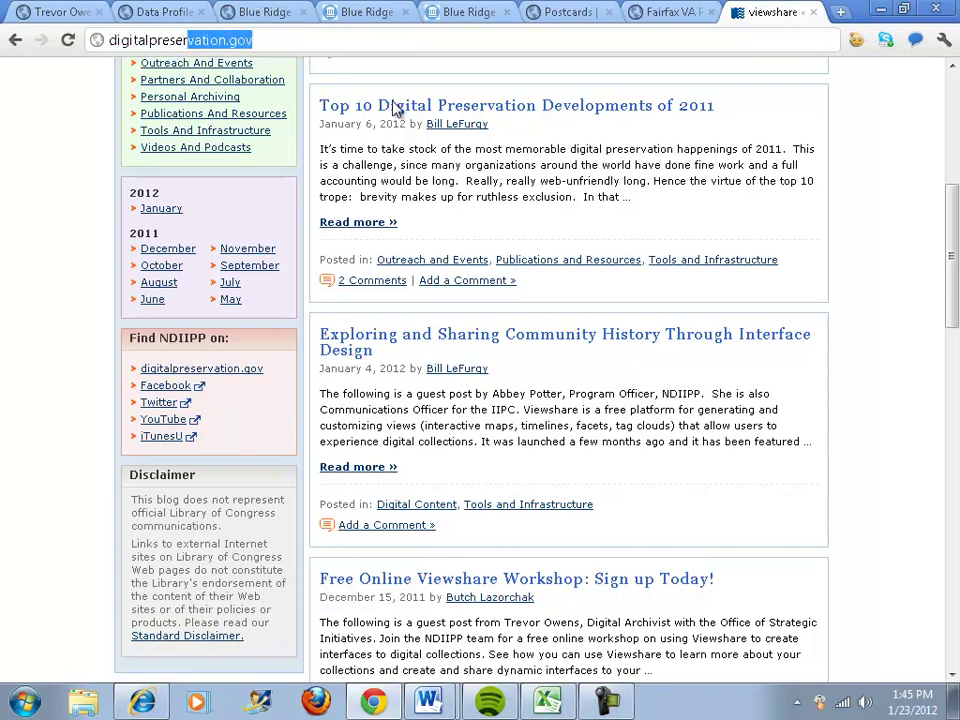
pyautogui.press('Return')
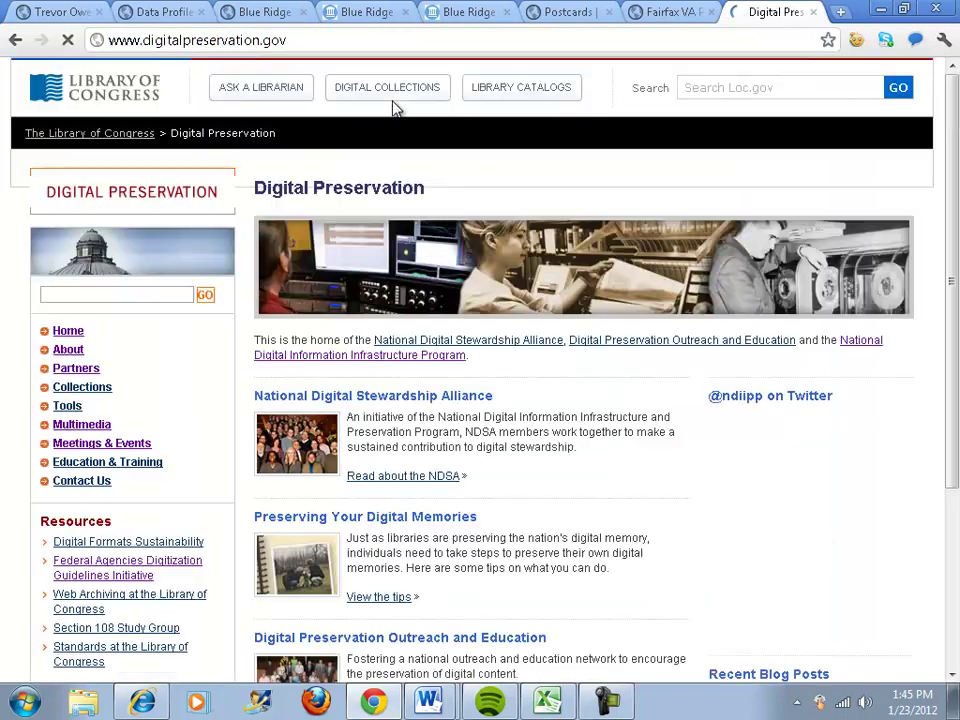
pyautogui.click(70, 389)
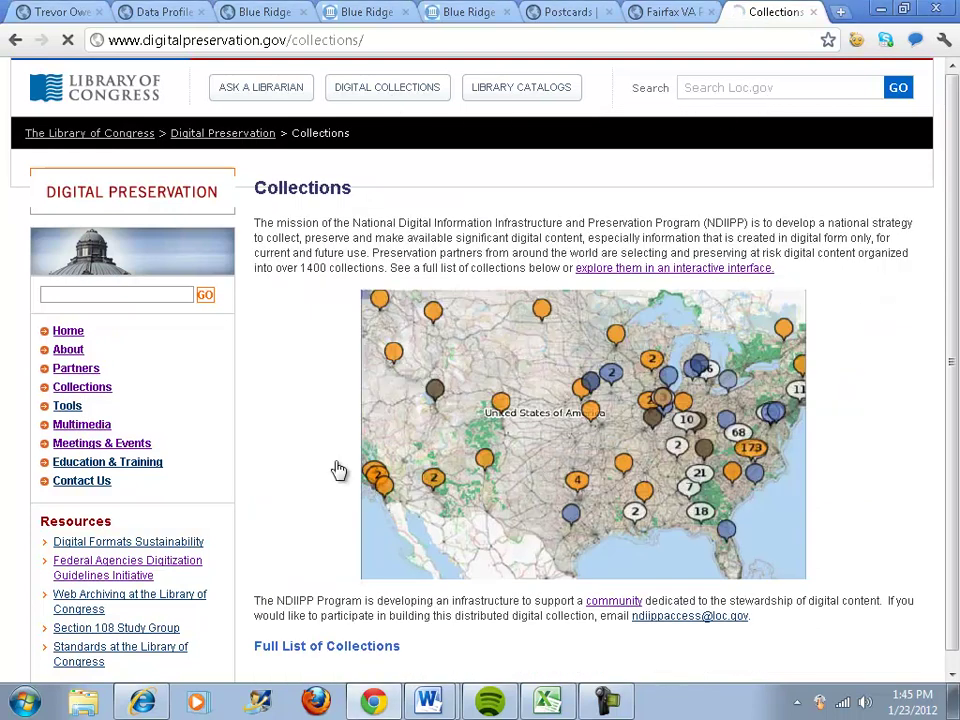
pyautogui.click(537, 458)
# - Load digitalpreservation.gov in the Fairfax VA Postcards browser tab and open its Partners page
pyautogui.click(672, 12)
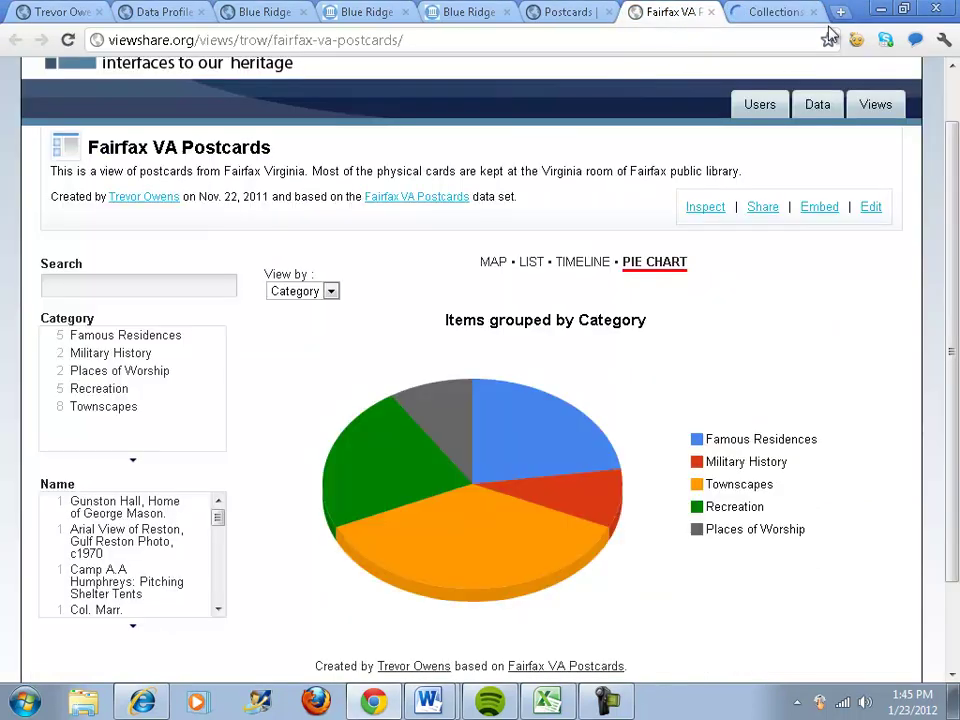
pyautogui.hotkey('ctrl', 'l')
pyautogui.write('di')
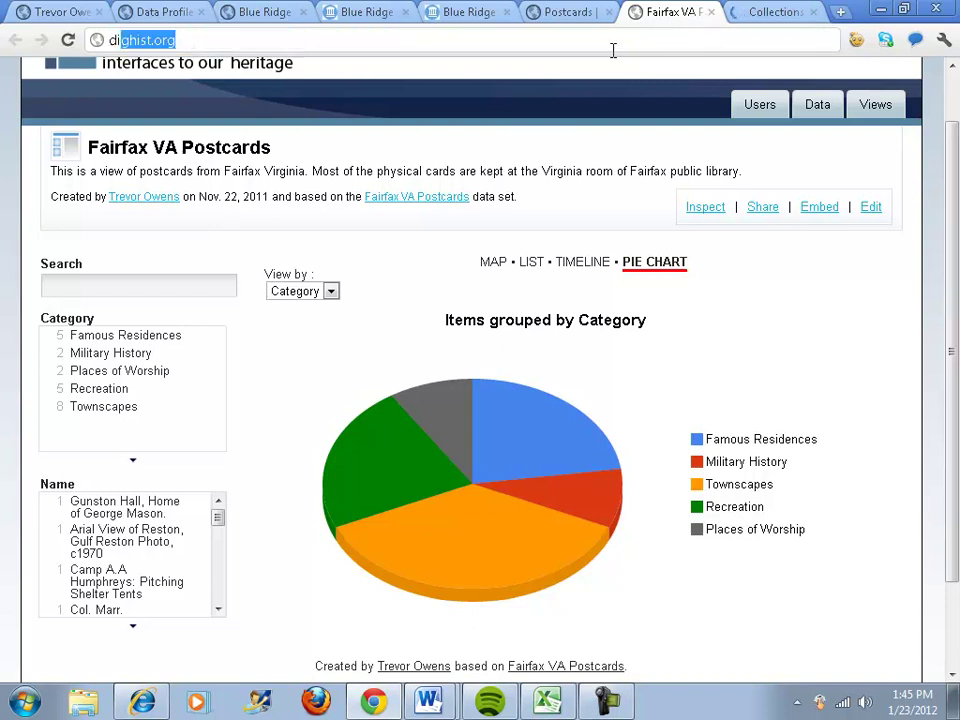
pyautogui.write('gitalpreservation')
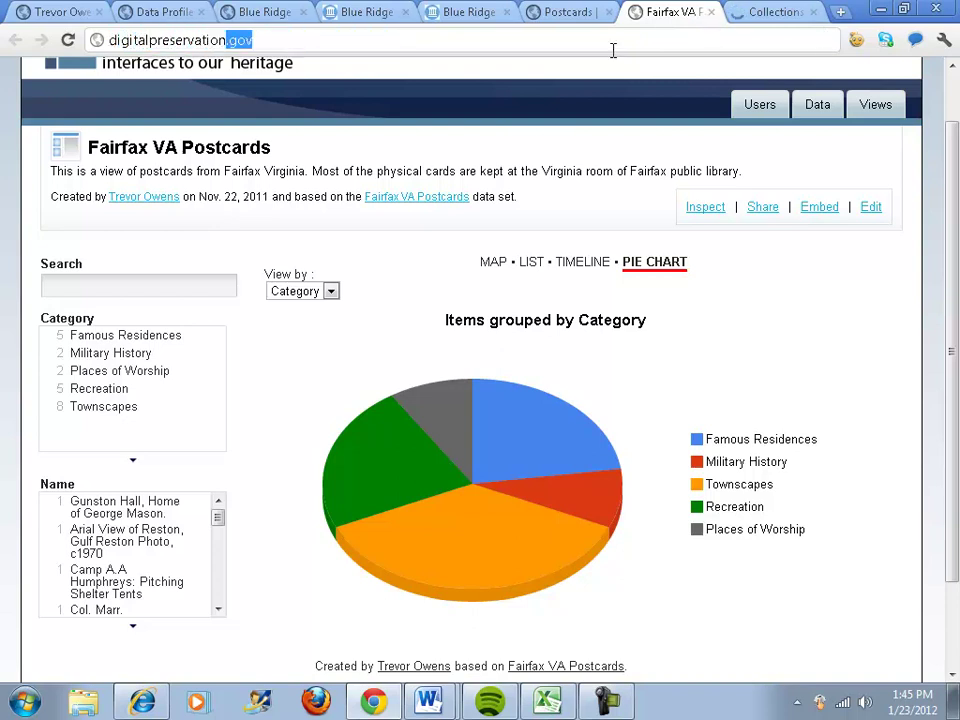
pyautogui.write('.gov')
pyautogui.press('Return')
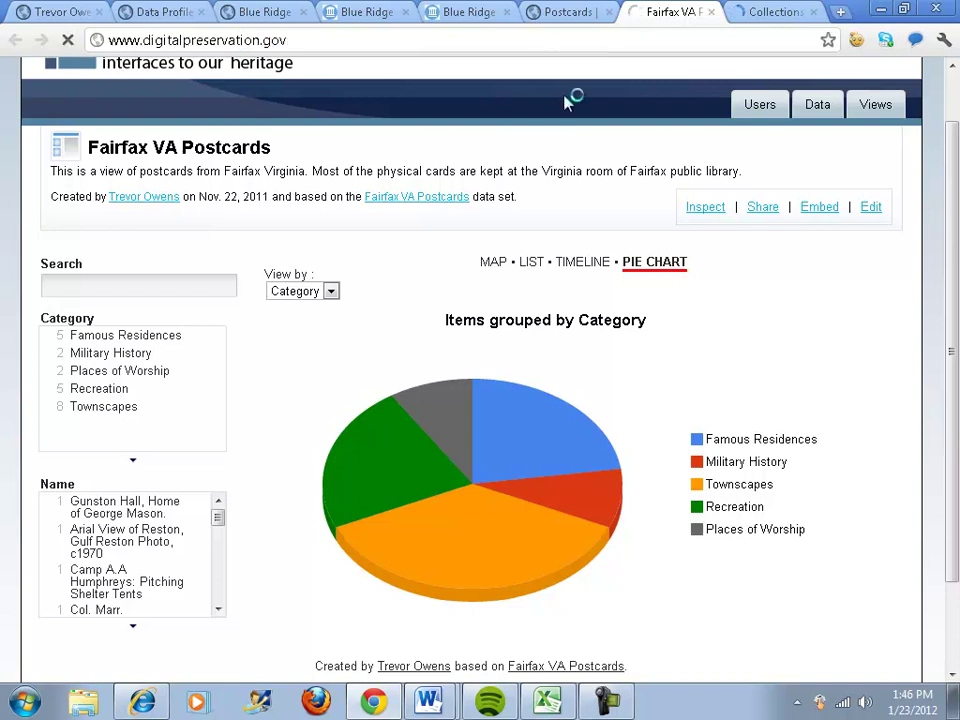
pyautogui.click(755, 14)
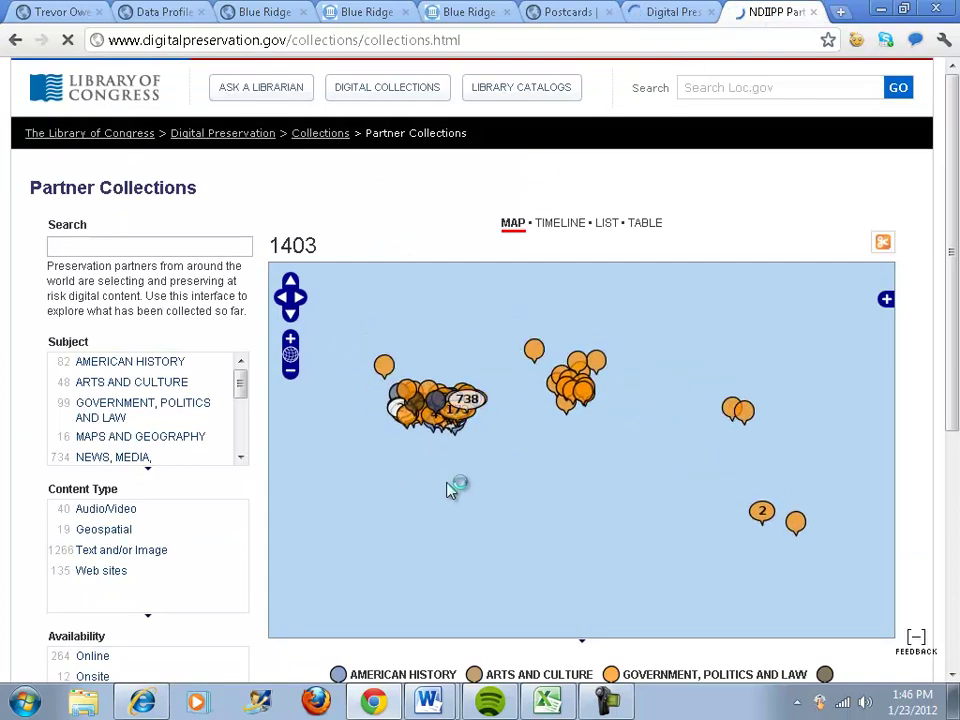
pyautogui.click(675, 13)
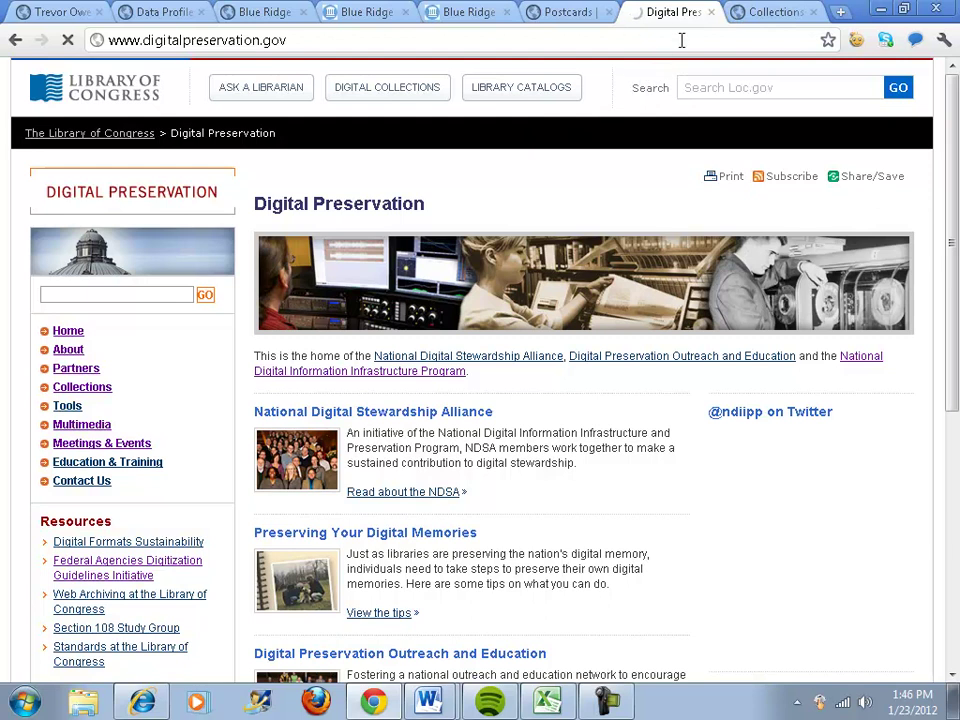
# - Zoom the Partner Collections map in on North America and view the State of North Dakota Legislative Data item
pyautogui.click(759, 18)
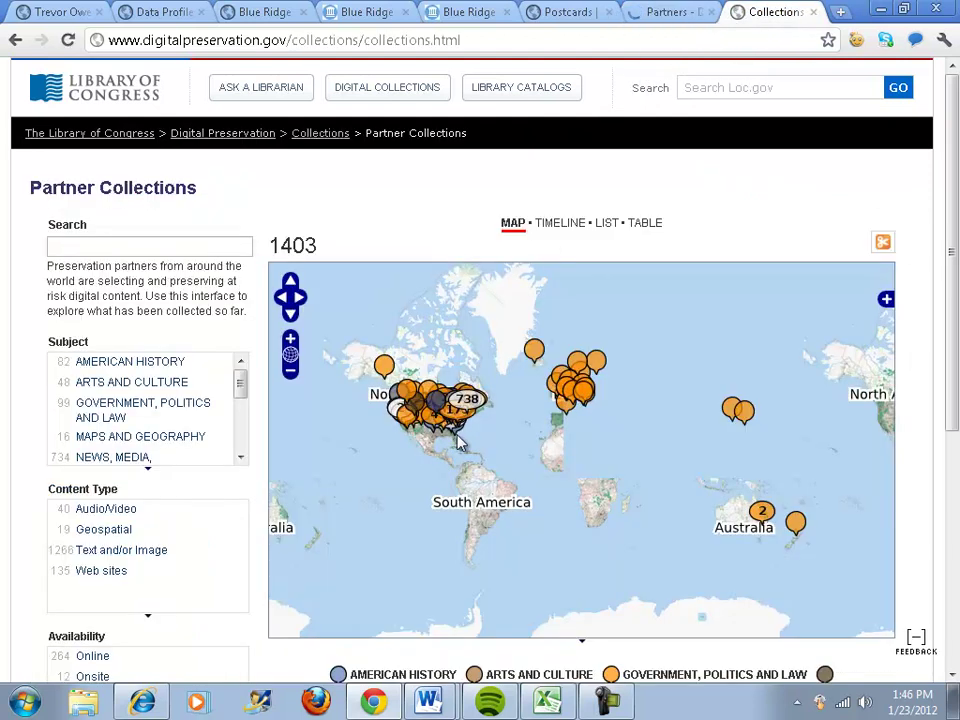
pyautogui.scroll(4, 445, 425)
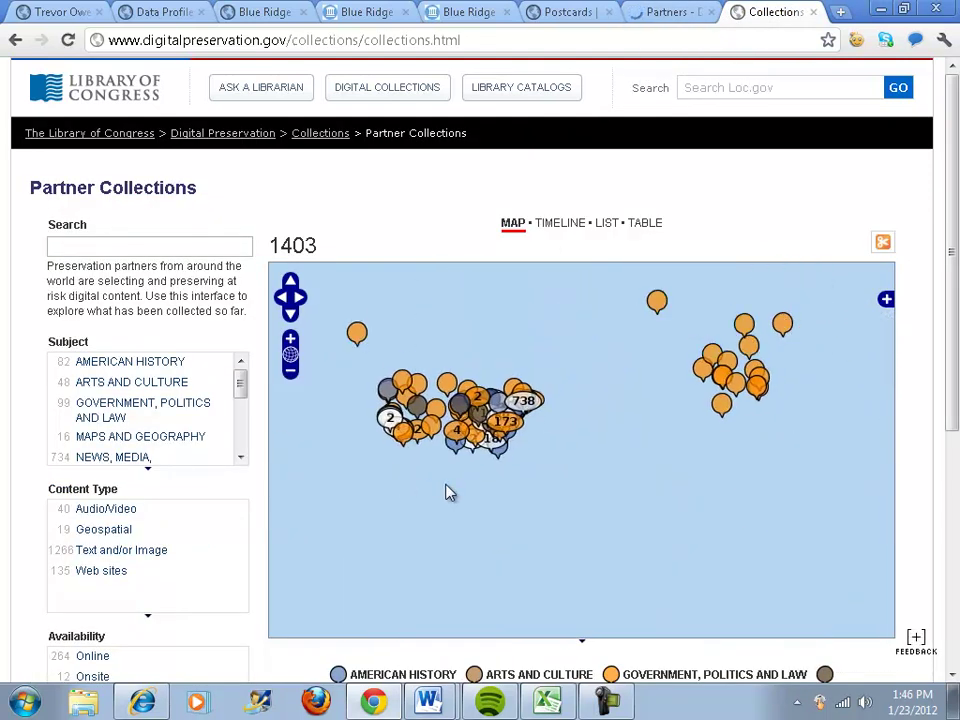
pyautogui.moveTo(471, 471); pyautogui.dragTo(486, 546)
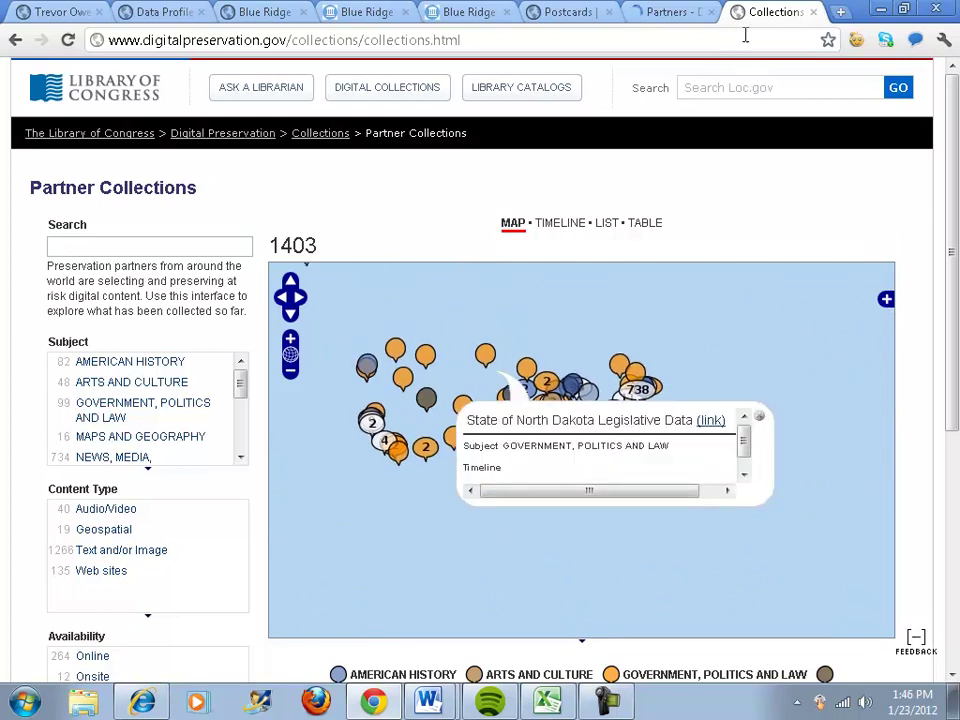
# - Look over the Partners page, the Partner Collections map and the blog page with the embedded Fulton Street Trade Card views
pyautogui.click(672, 12)
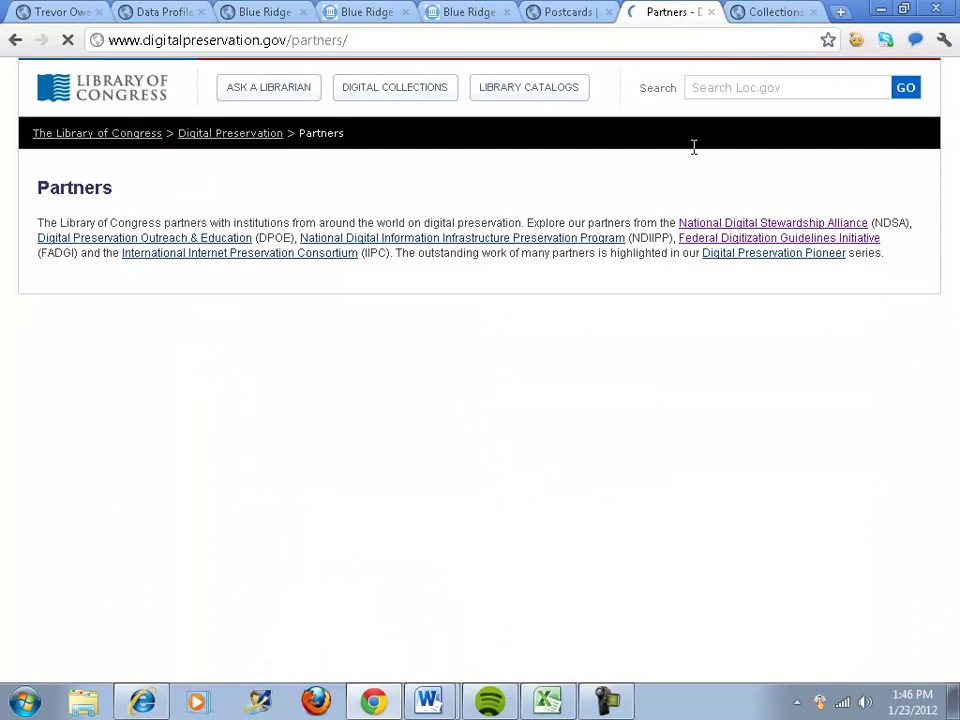
pyautogui.click(585, 13)
pyautogui.click(676, 14)
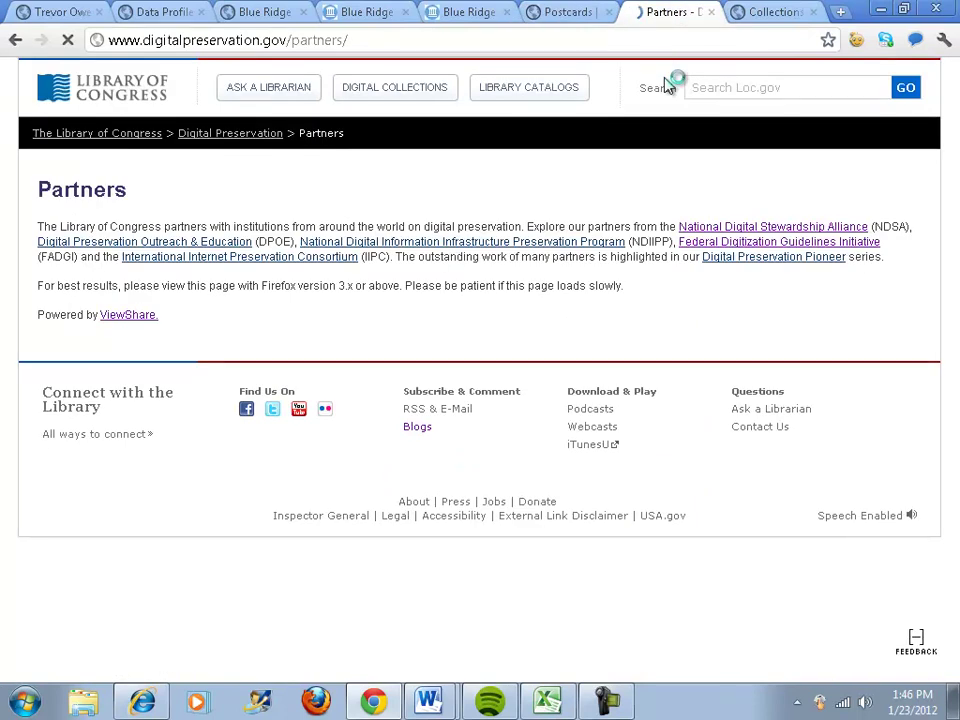
pyautogui.click(763, 12)
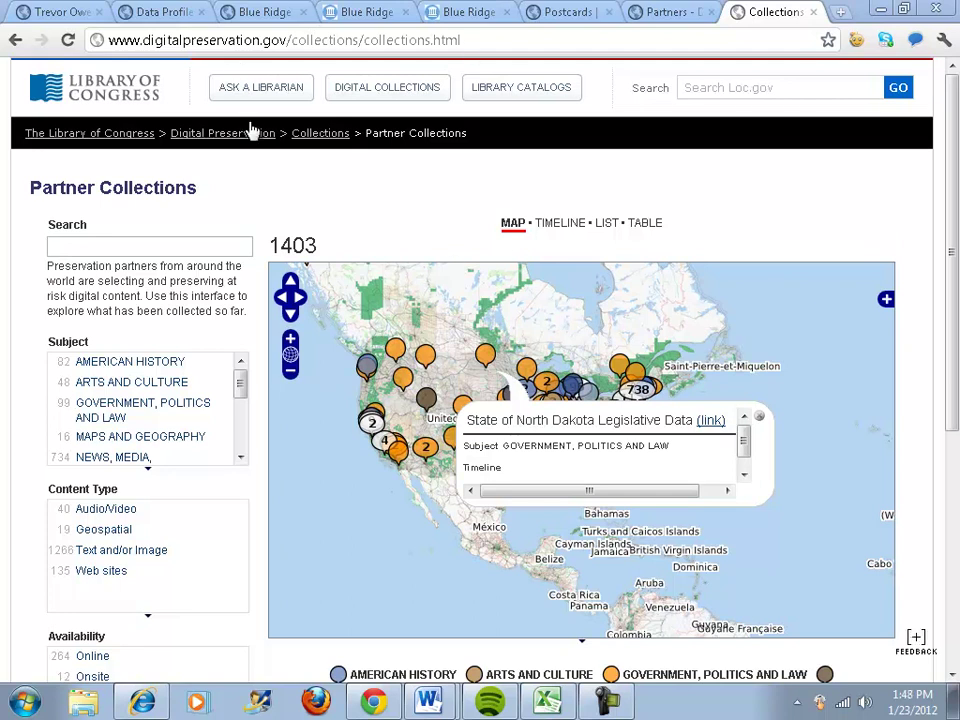
pyautogui.click(582, 13)
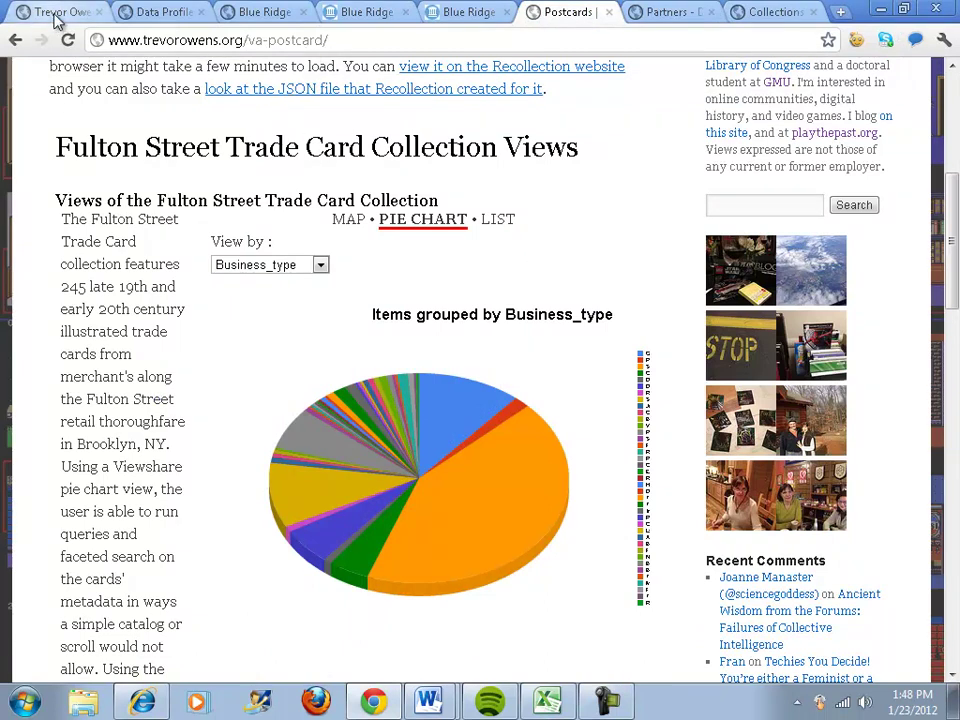
# - Display the embed code of the Blue Ridge Parkway Data View and select the whole script line to inspect it
pyautogui.click(903, 8)
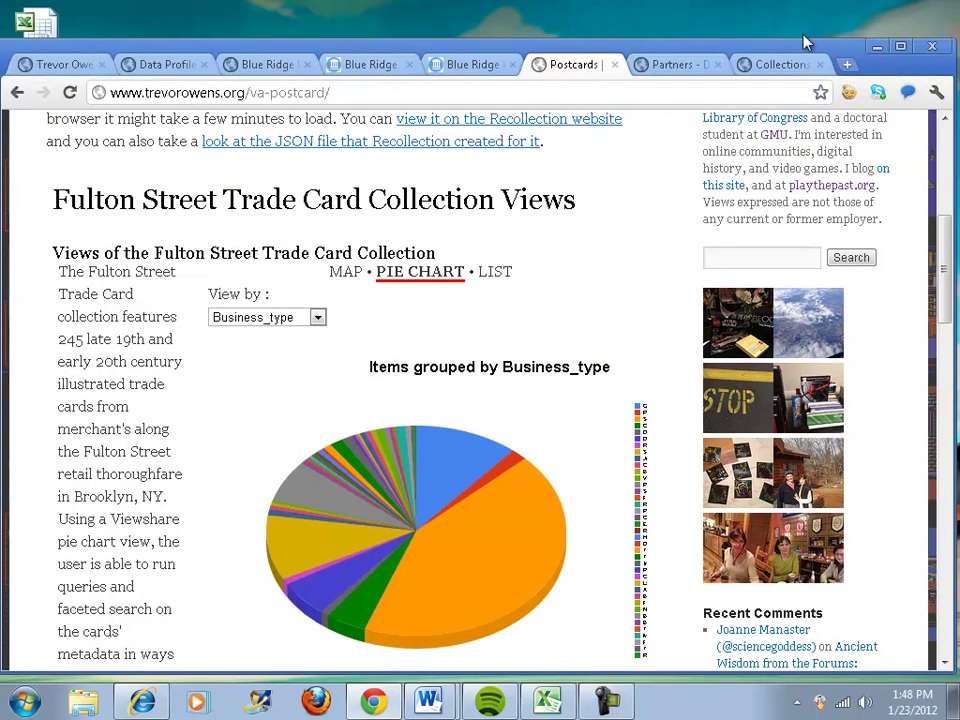
pyautogui.click(256, 66)
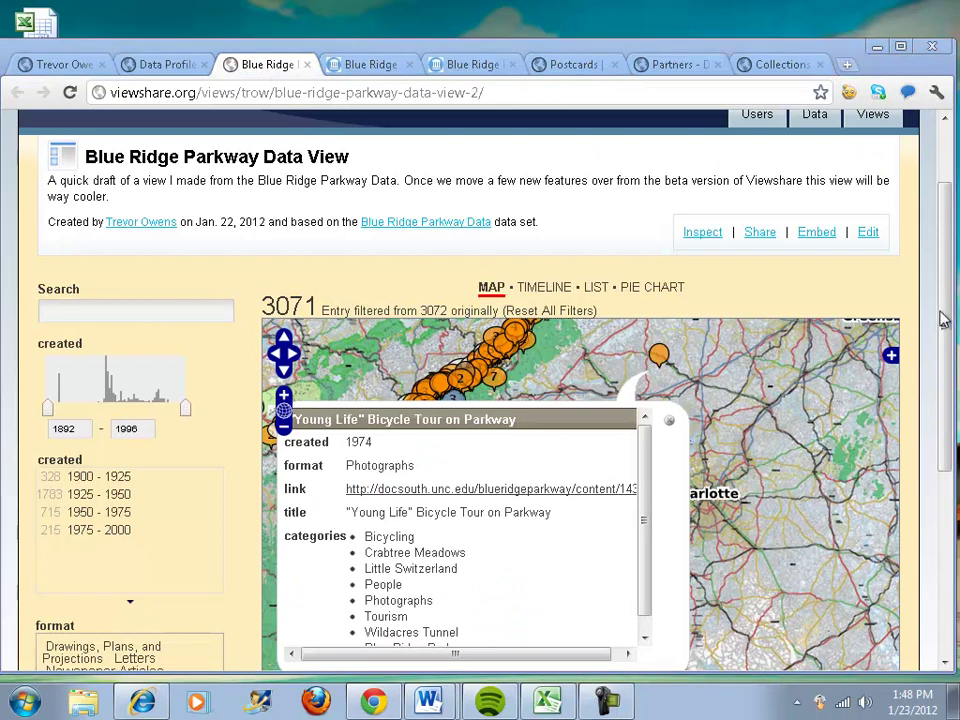
pyautogui.doubleClick(686, 44)
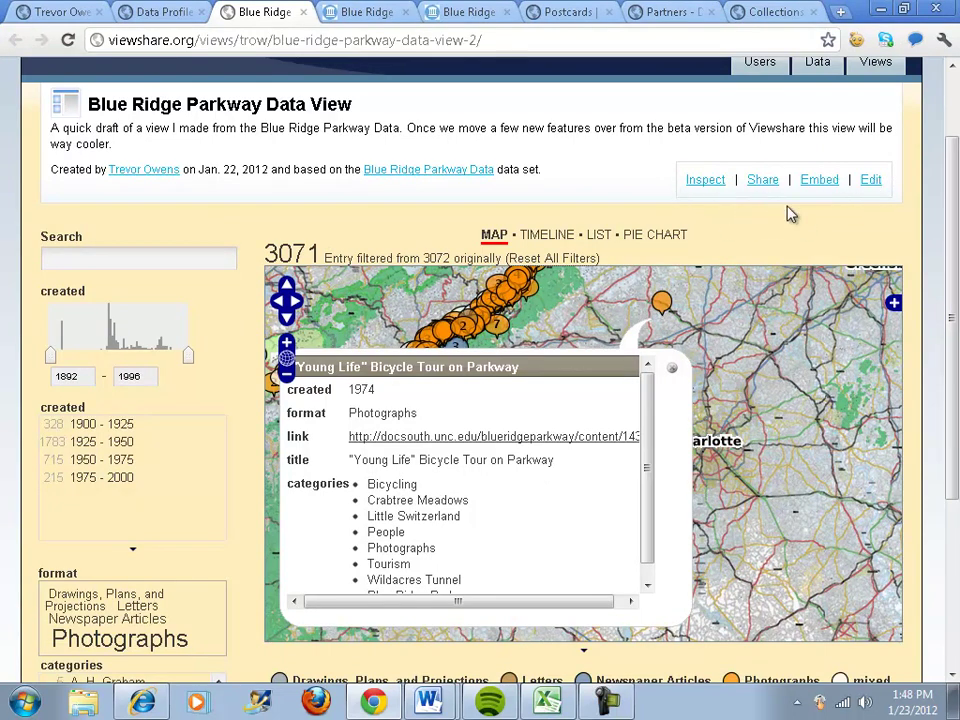
pyautogui.click(833, 186)
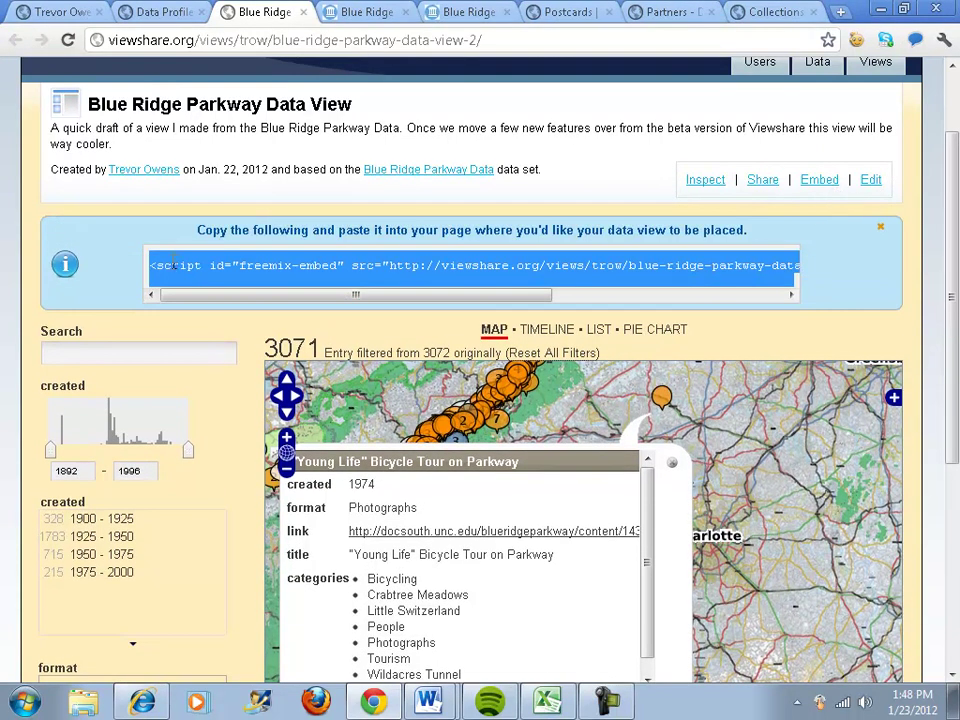
pyautogui.click(151, 267)
pyautogui.moveTo(151, 267); pyautogui.dragTo(823, 267)
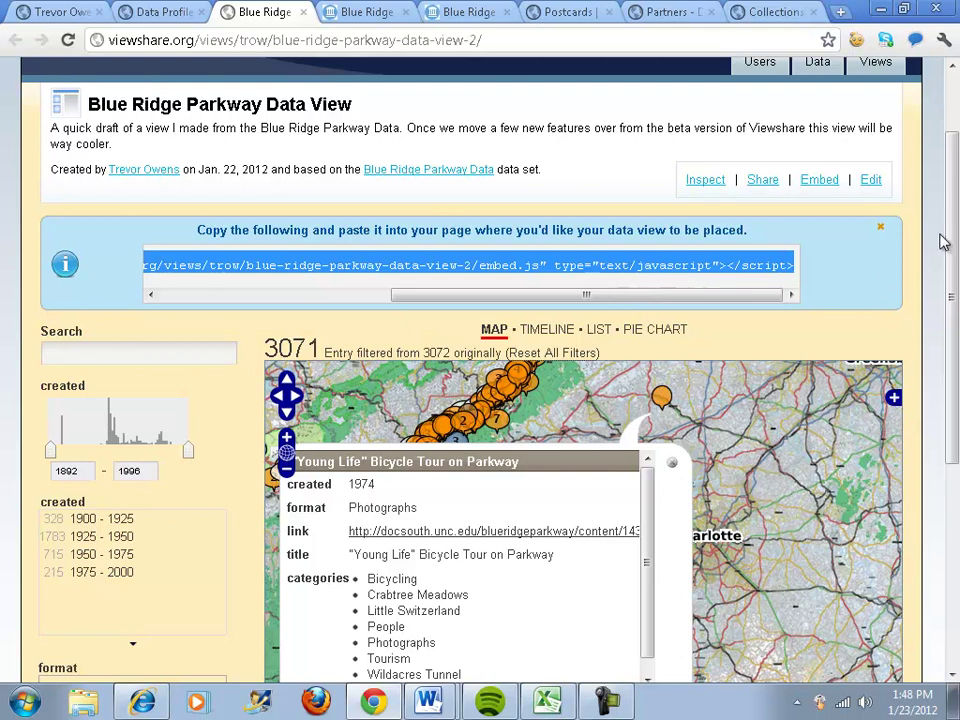
pyautogui.click(880, 227)
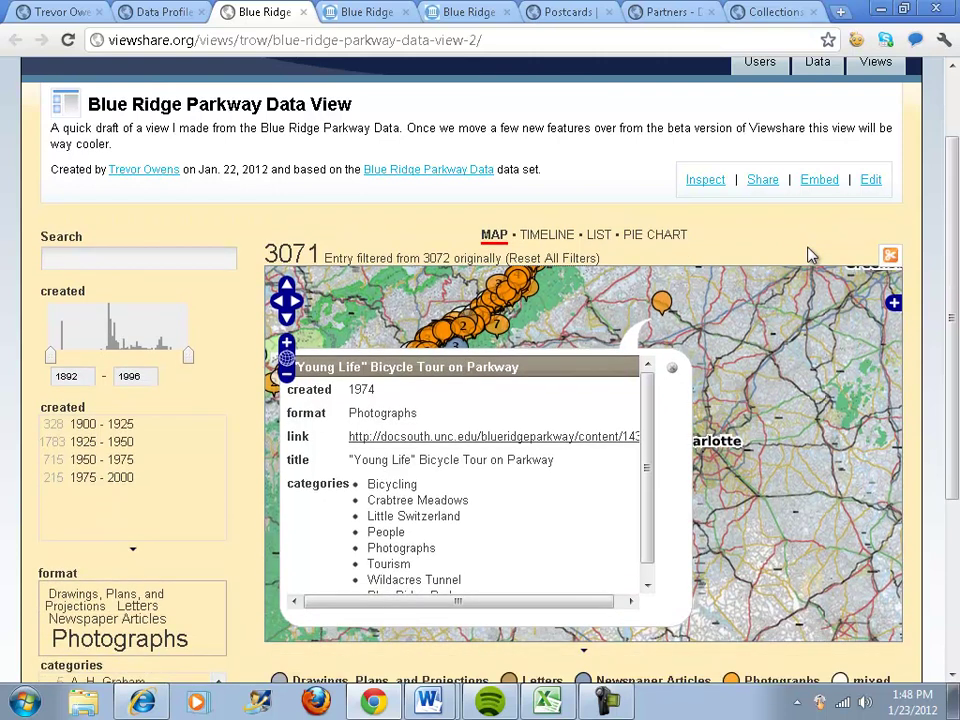
pyautogui.click(819, 180)
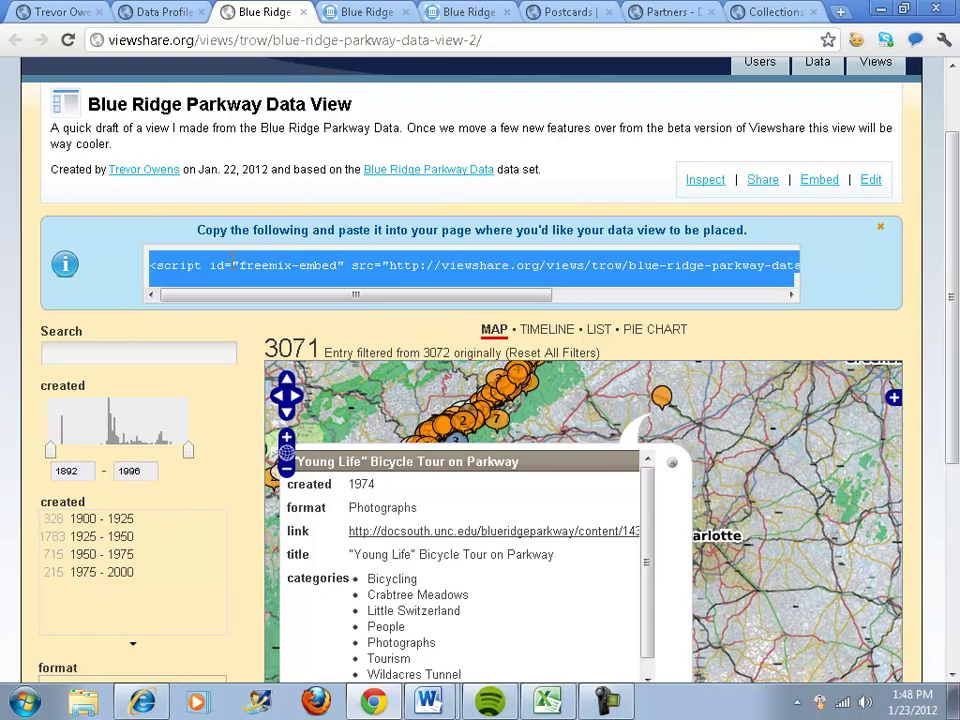
# - Examine how Viewshare interfaces are embedded in the Partners table page, the Partner Collections page and the Fulton Street blog page
pyautogui.click(662, 12)
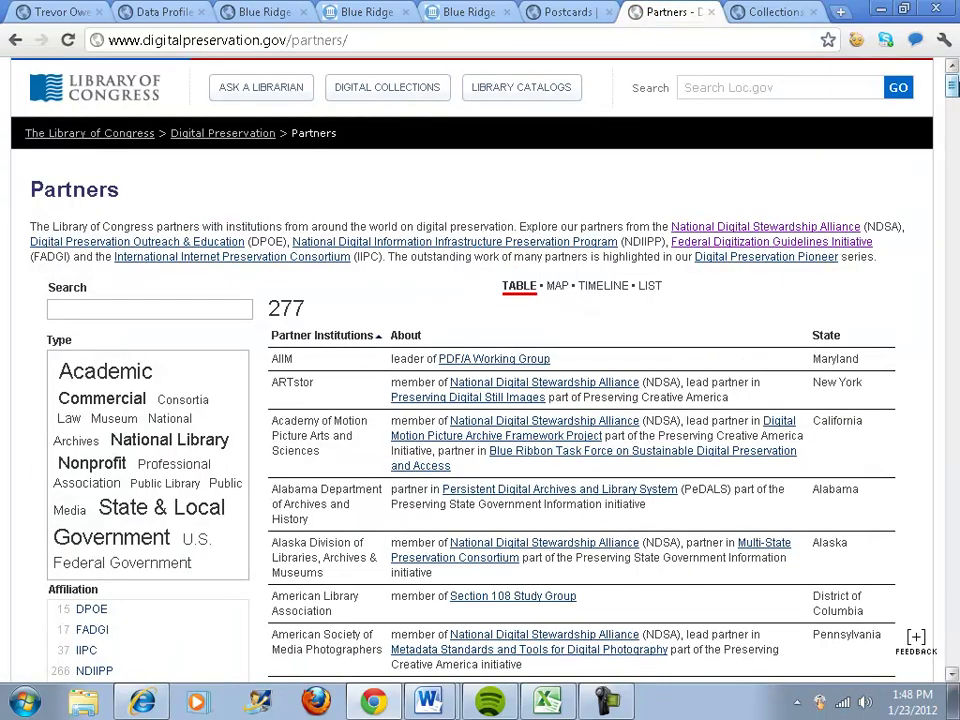
pyautogui.moveTo(953, 88)
pyautogui.mouseDown()
pyautogui.moveTo(953, 112)
pyautogui.moveTo(953, 86)
pyautogui.mouseUp()
pyautogui.click(759, 18)
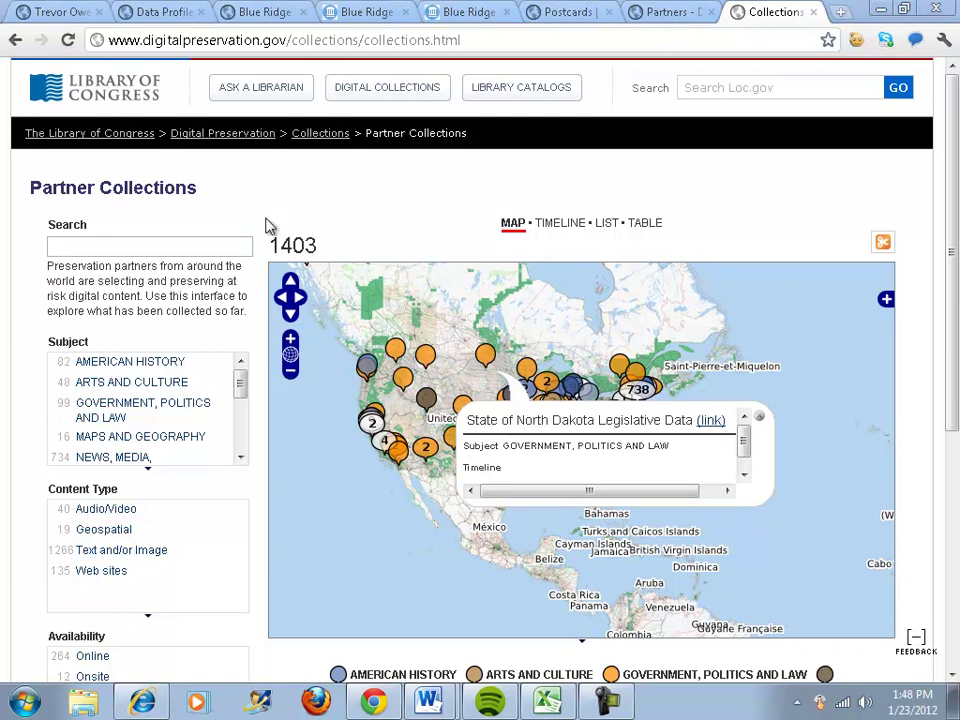
pyautogui.click(676, 12)
pyautogui.click(570, 12)
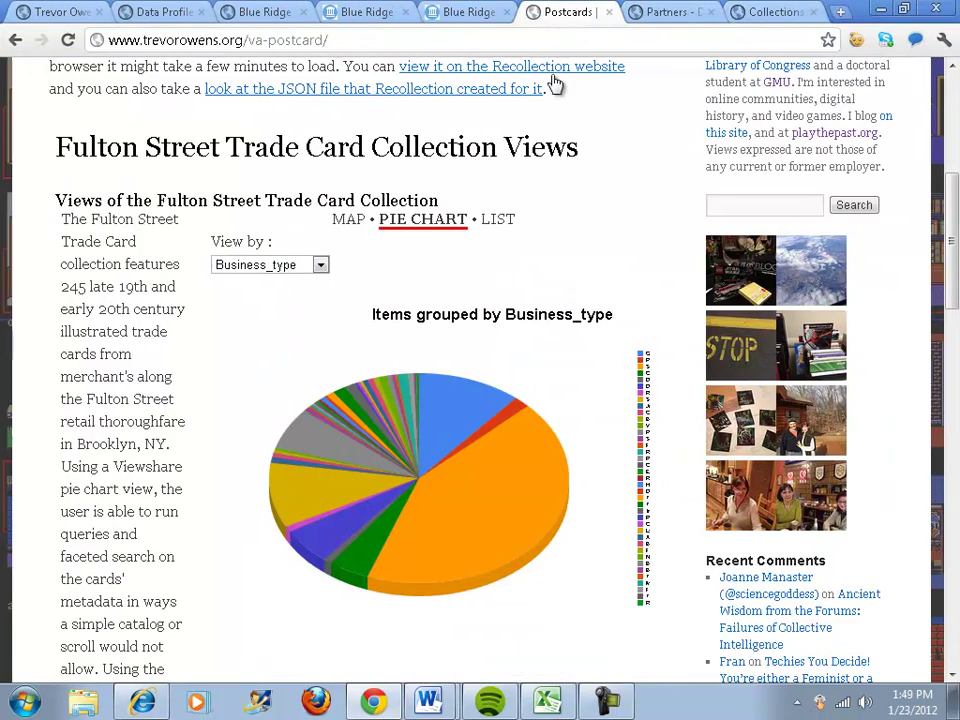
# - Return from the Fairfax Postcards data profile to the Viewshare home page and open the Get Started help page
pyautogui.click(160, 14)
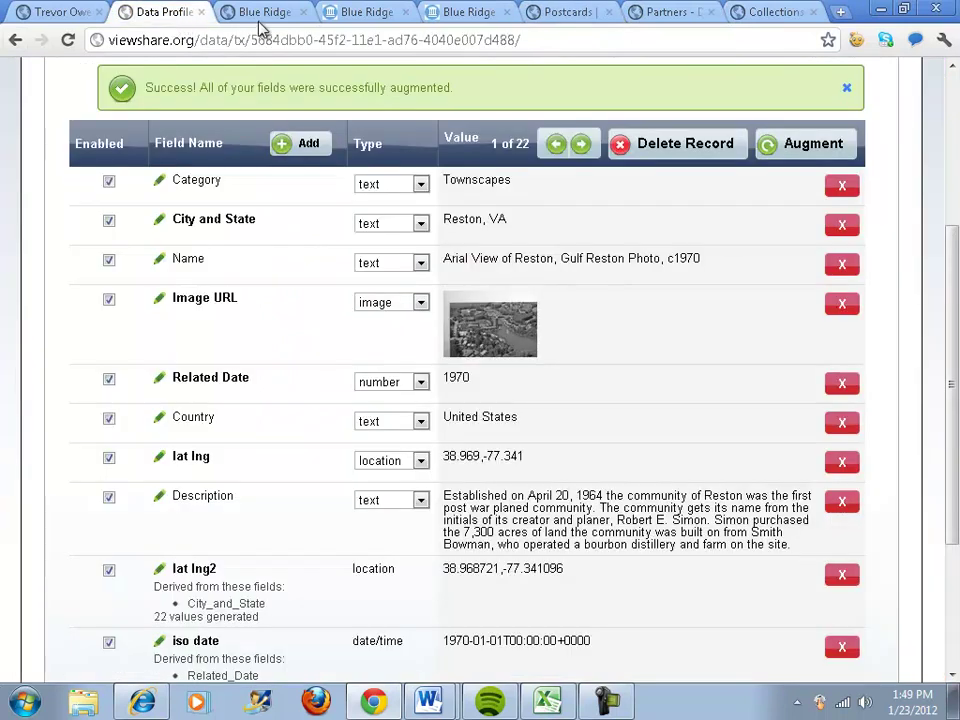
pyautogui.scroll(3, 290, 175)
pyautogui.click(279, 167)
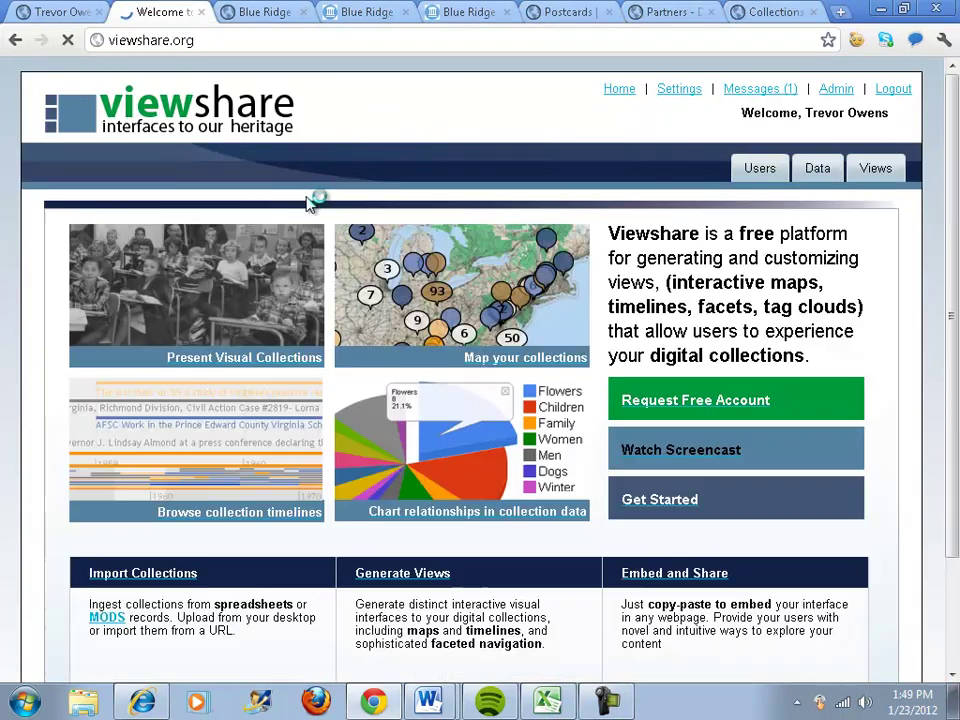
pyautogui.scroll(-3, 530, 262)
pyautogui.click(624, 360)
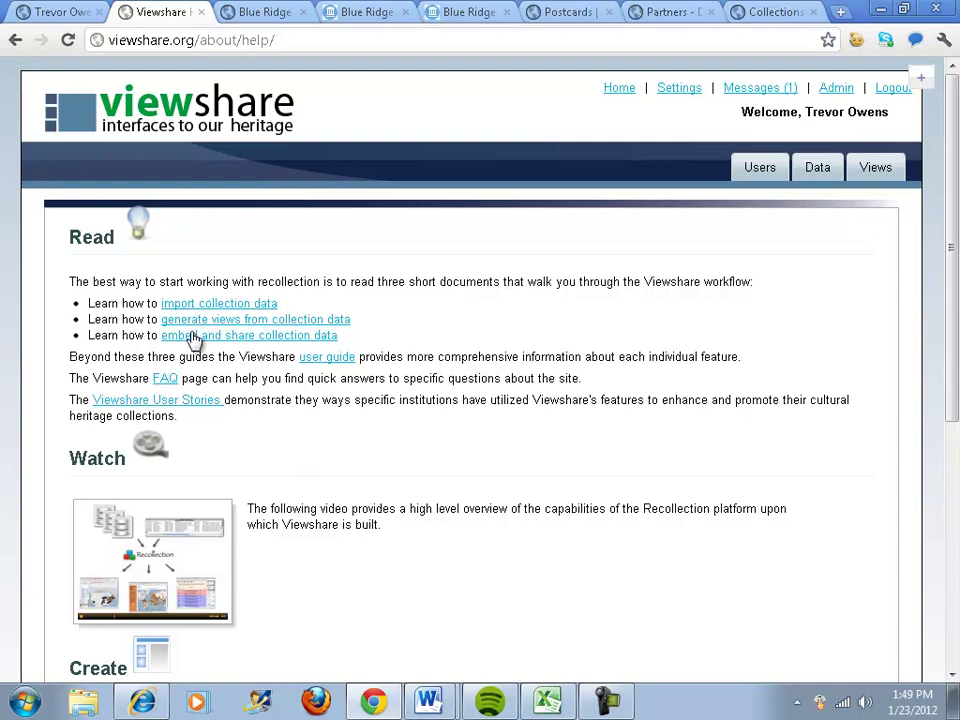
# - Open the user guide, search its page for "browser" and go to the Supported Browsers section
pyautogui.click(328, 357)
pyautogui.moveTo(951, 78)
pyautogui.mouseDown()
pyautogui.moveTo(953, 125)
pyautogui.moveTo(952, 72)
pyautogui.mouseUp()
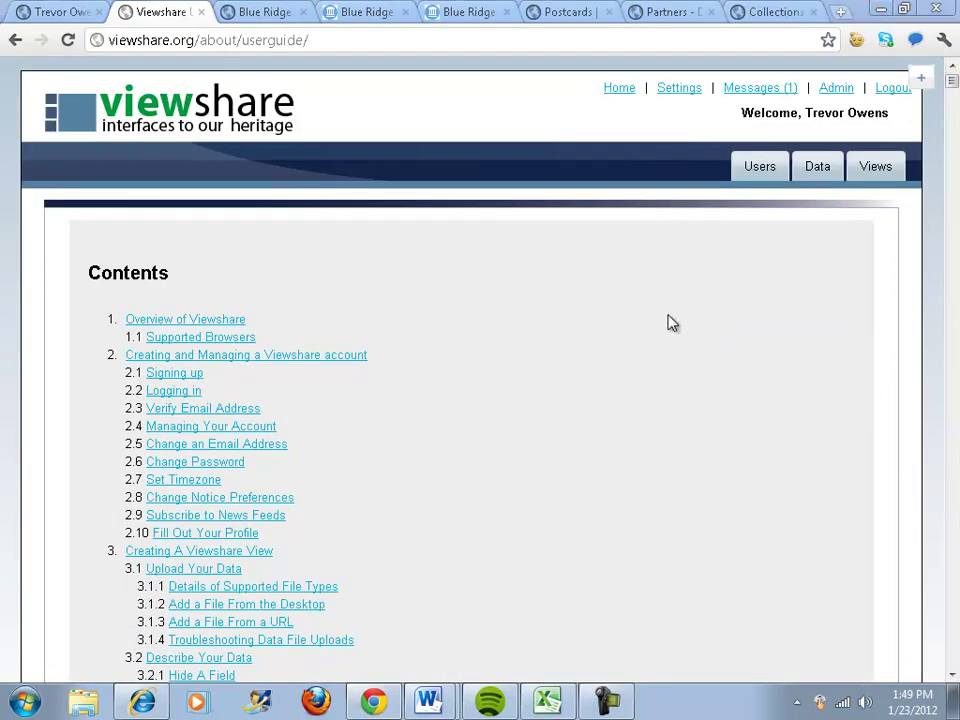
pyautogui.moveTo(953, 88); pyautogui.dragTo(955, 8)
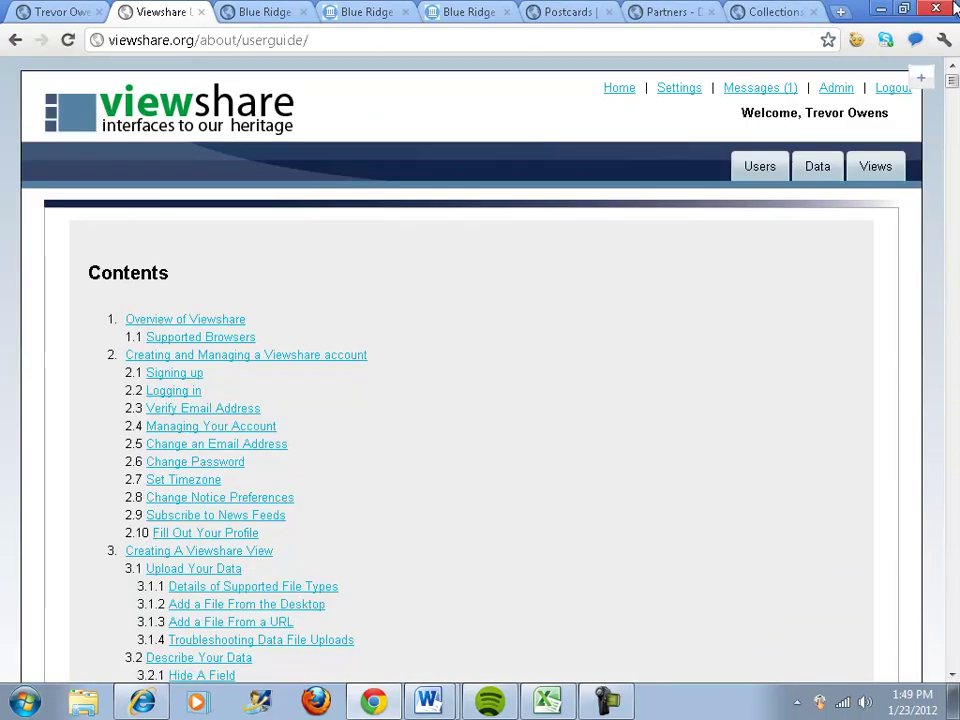
pyautogui.hotkey('ctrl', 'f')
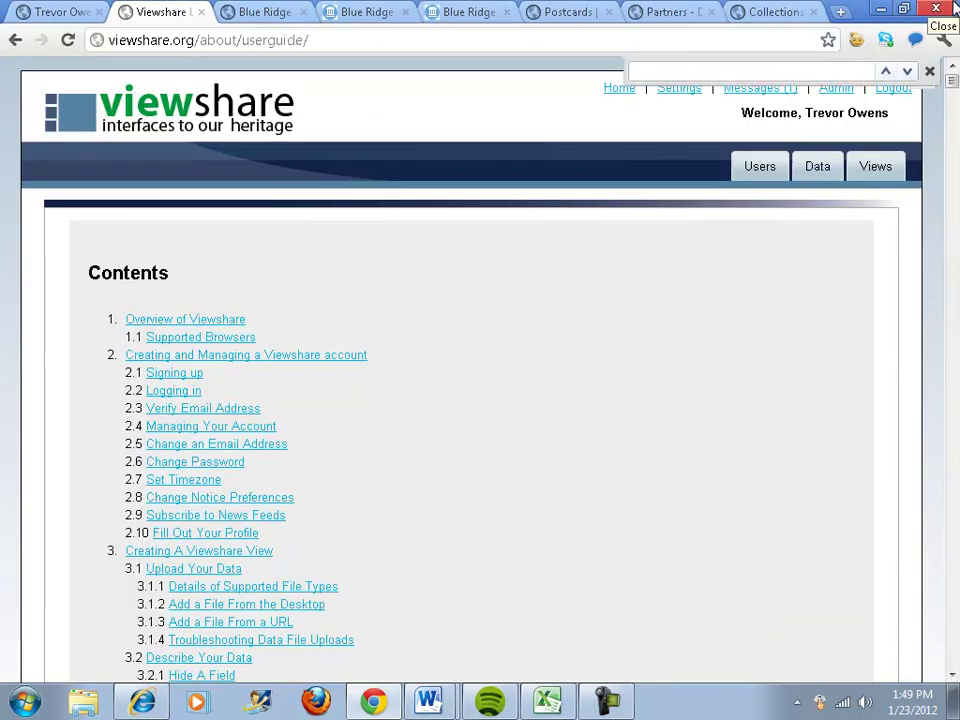
pyautogui.write('browser')
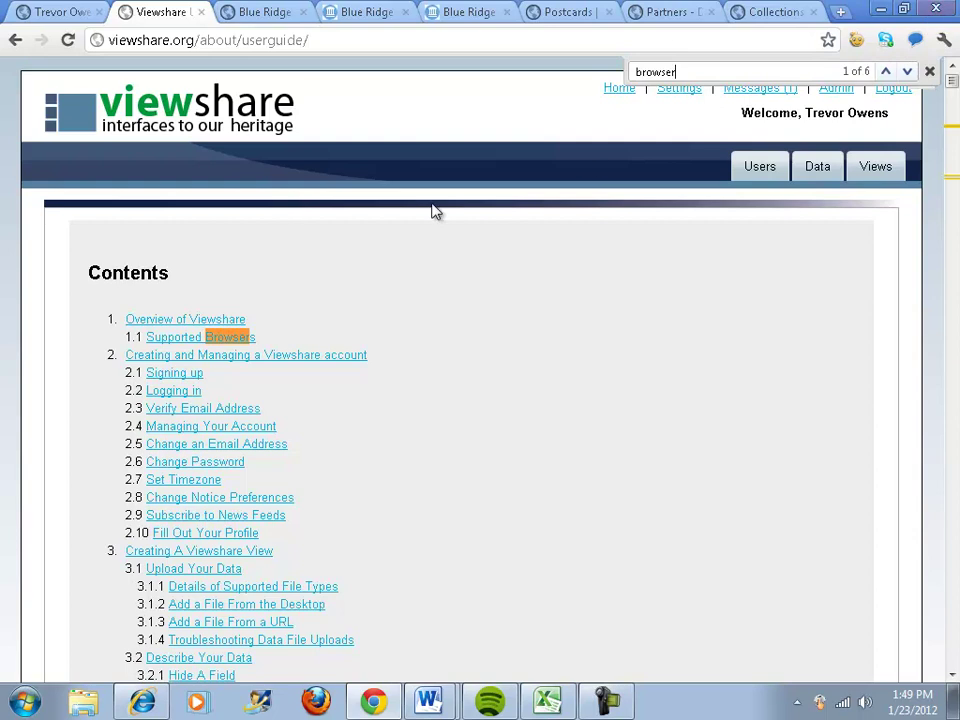
pyautogui.click(188, 337)
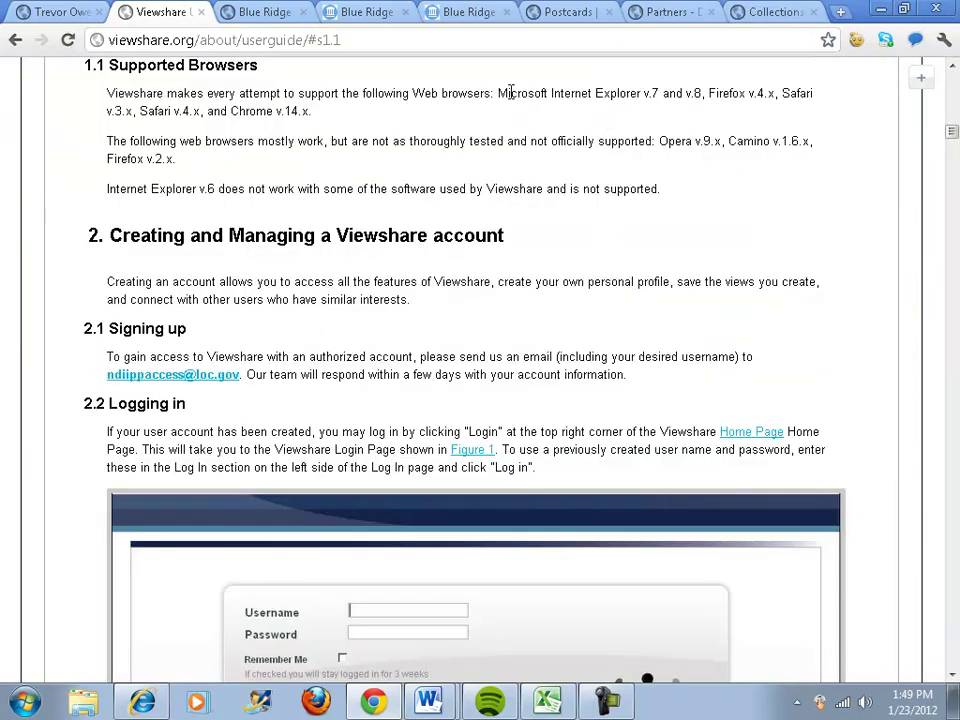
# - Read the list of supported web browsers, highlighting the Internet Explorer, Firefox, Safari and Chrome versions
pyautogui.moveTo(505, 98); pyautogui.dragTo(611, 103)
pyautogui.click(703, 95)
pyautogui.moveTo(709, 95); pyautogui.dragTo(334, 111)
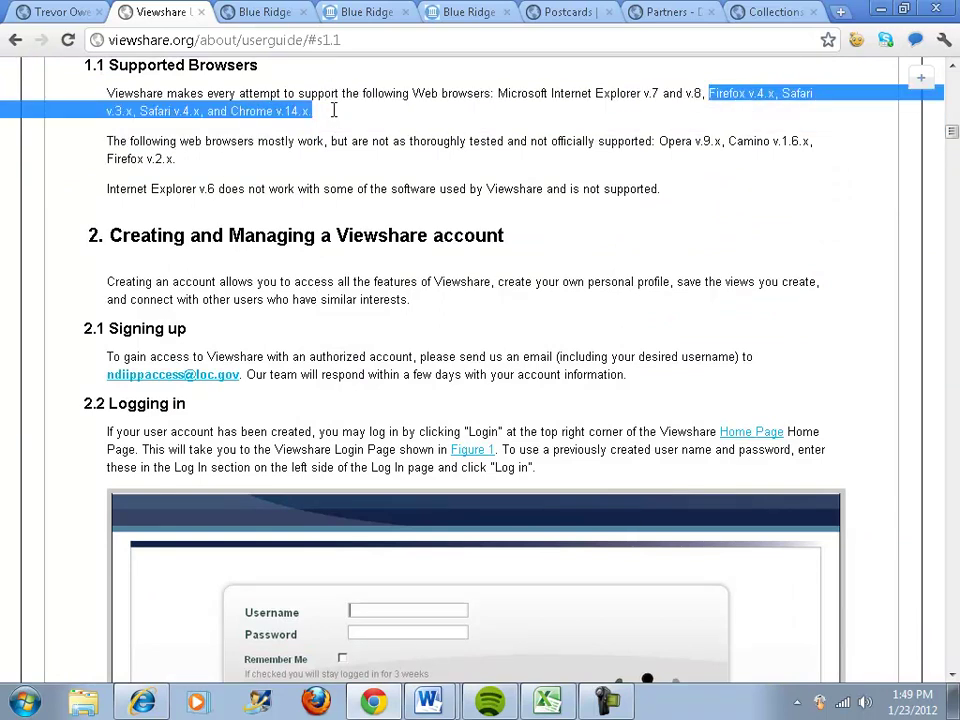
pyautogui.click(334, 117)
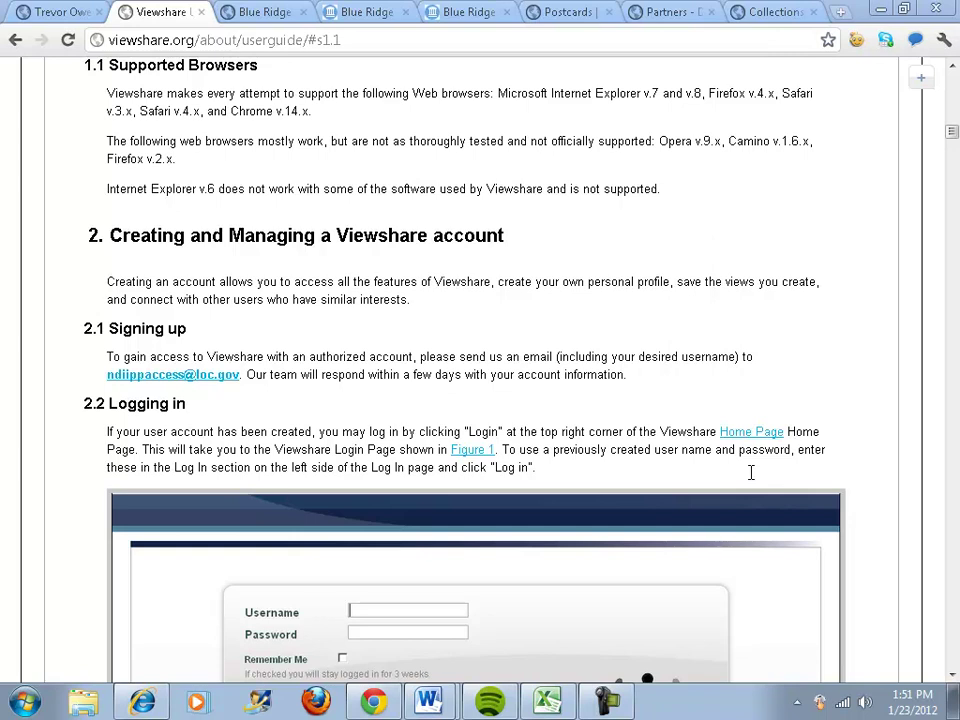
# - Return to the Library of Congress Partners page and switch its embedded interface to the map view
pyautogui.click(55, 12)
pyautogui.click(245, 13)
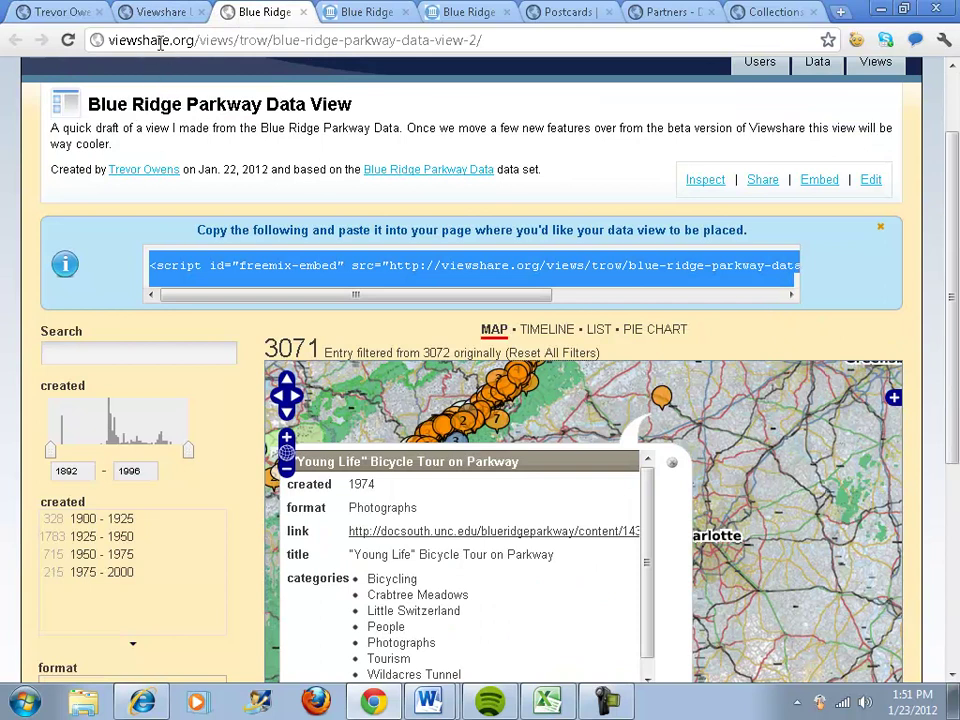
pyautogui.click(700, 13)
pyautogui.click(765, 13)
pyautogui.click(690, 14)
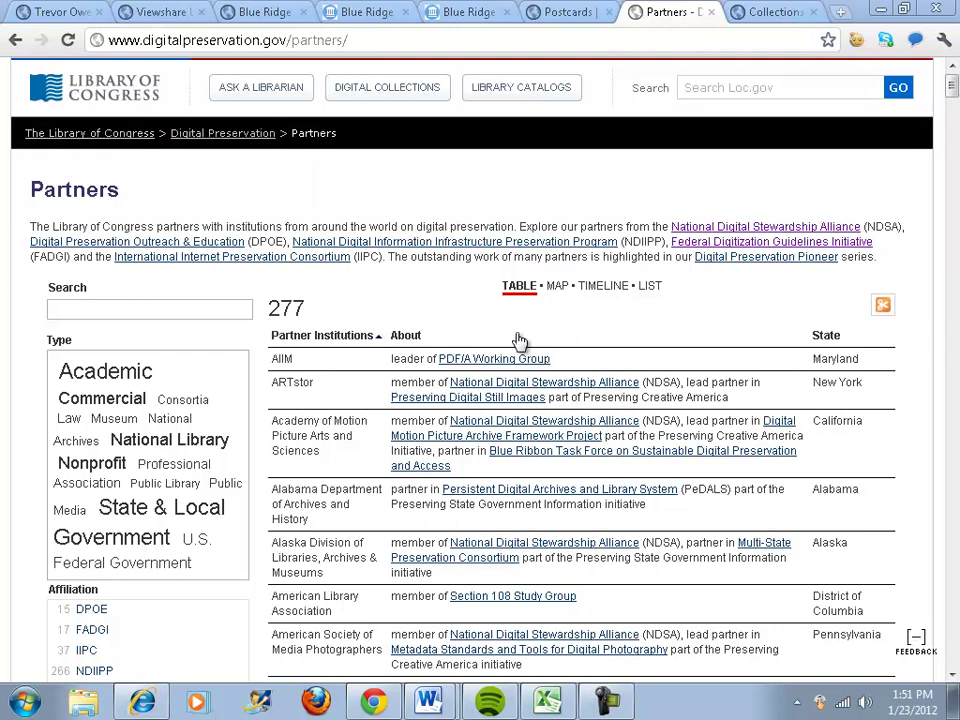
pyautogui.click(382, 336)
pyautogui.click(557, 288)
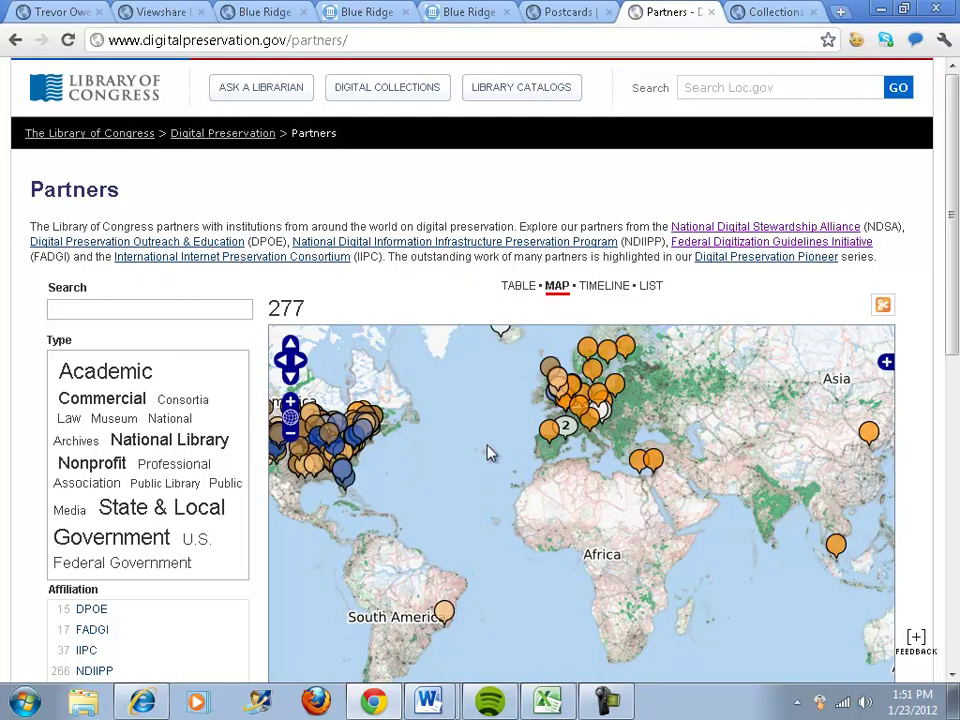
# - Check the timeline view, return to the partners map and inspect the details of the Rice University marker
pyautogui.click(603, 286)
pyautogui.click(558, 288)
pyautogui.moveTo(433, 436); pyautogui.dragTo(632, 392)
pyautogui.scroll(1, 546, 396)
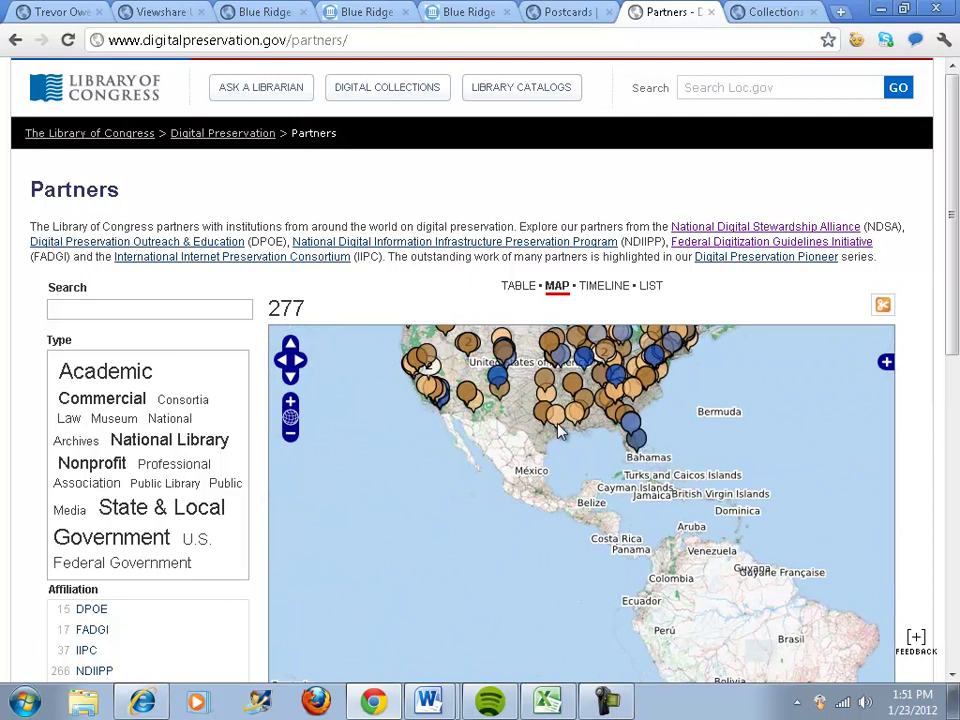
pyautogui.click(556, 422)
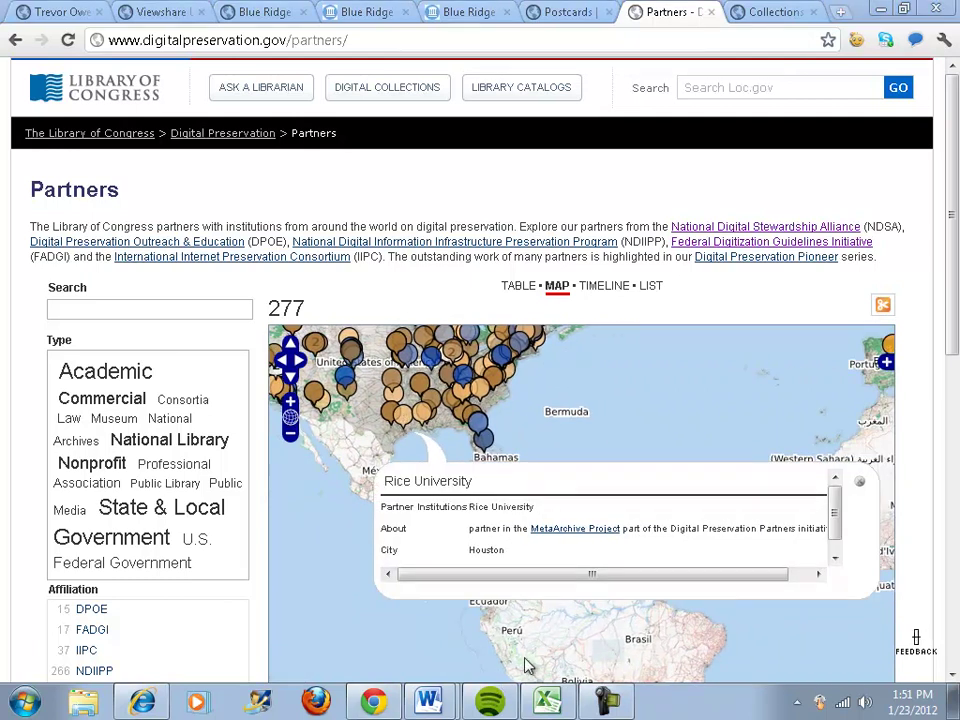
pyautogui.click(859, 483)
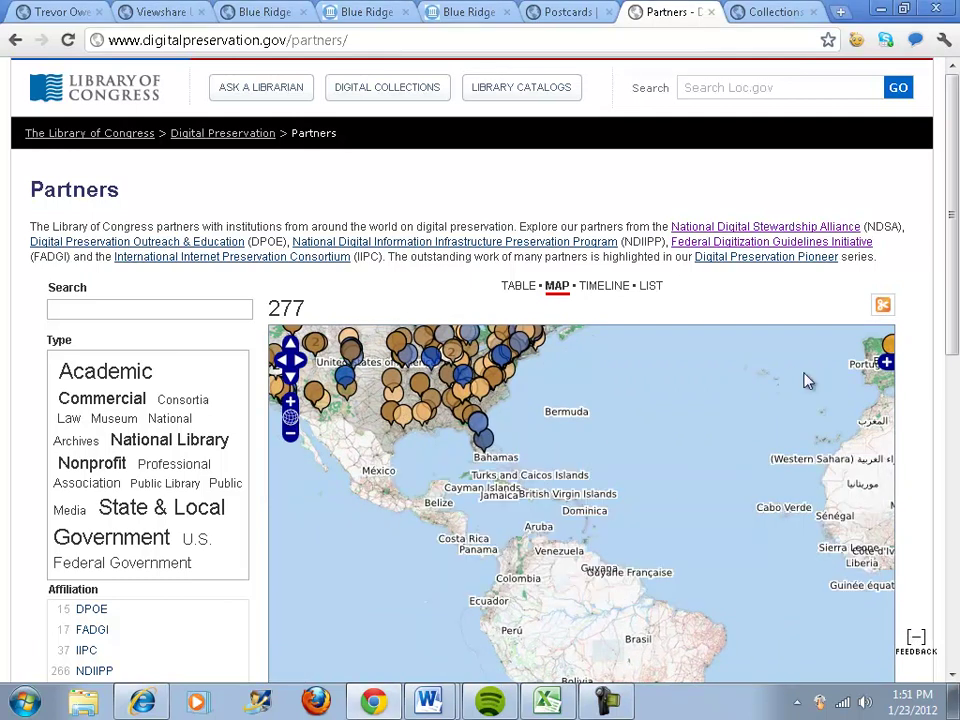
# - Display the Partners data as Tab Separated Values and copy the exported text
pyautogui.click(882, 308)
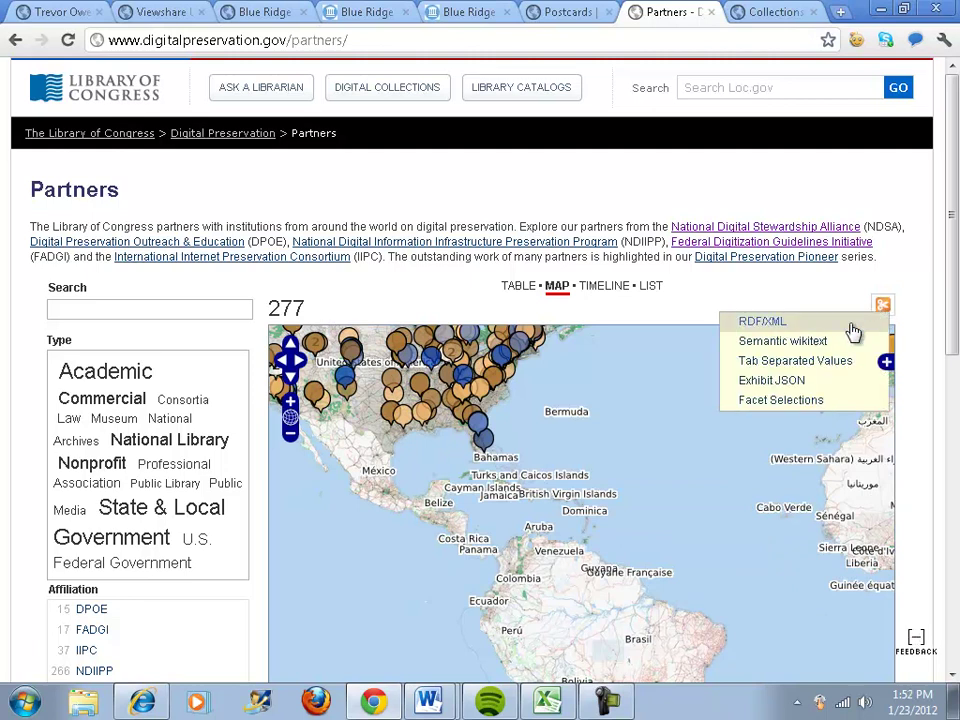
pyautogui.click(792, 362)
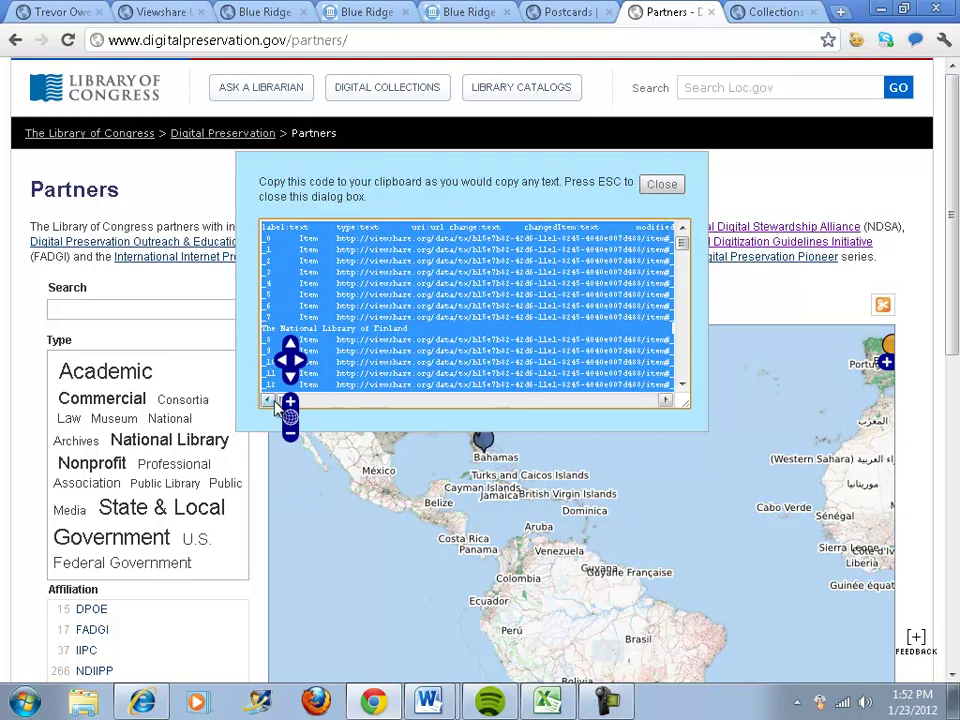
pyautogui.moveTo(282, 405)
pyautogui.mouseDown()
pyautogui.moveTo(350, 427)
pyautogui.moveTo(411, 414)
pyautogui.moveTo(476, 418)
pyautogui.moveTo(268, 403)
pyautogui.mouseUp()
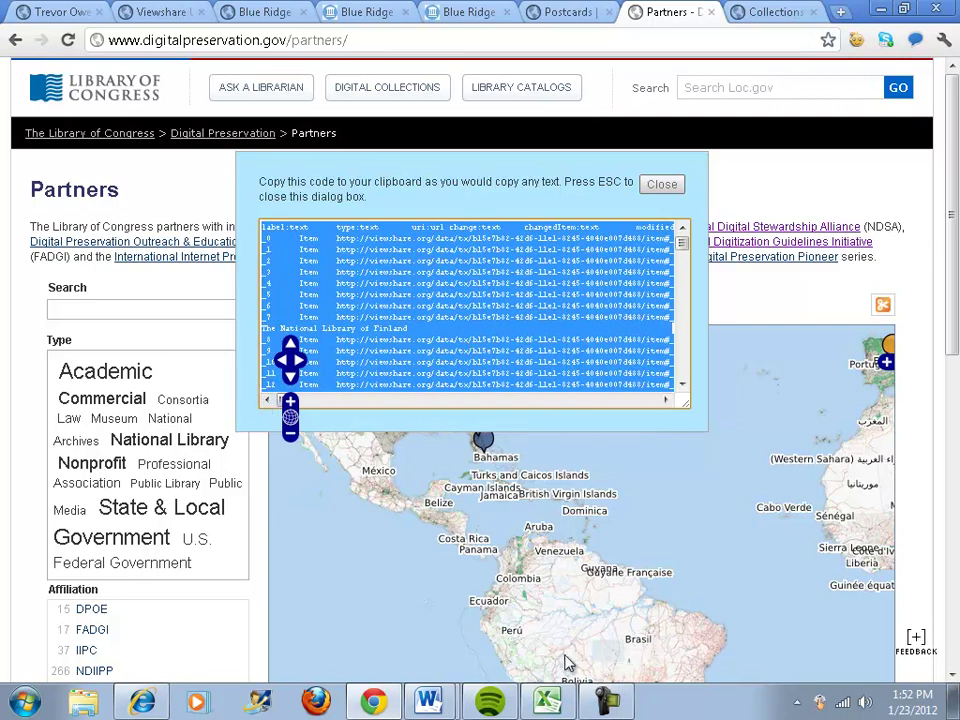
# - Switch to Excel, create a blank workbook and paste the copied Partners data at cell A1
pyautogui.click(714, 406)
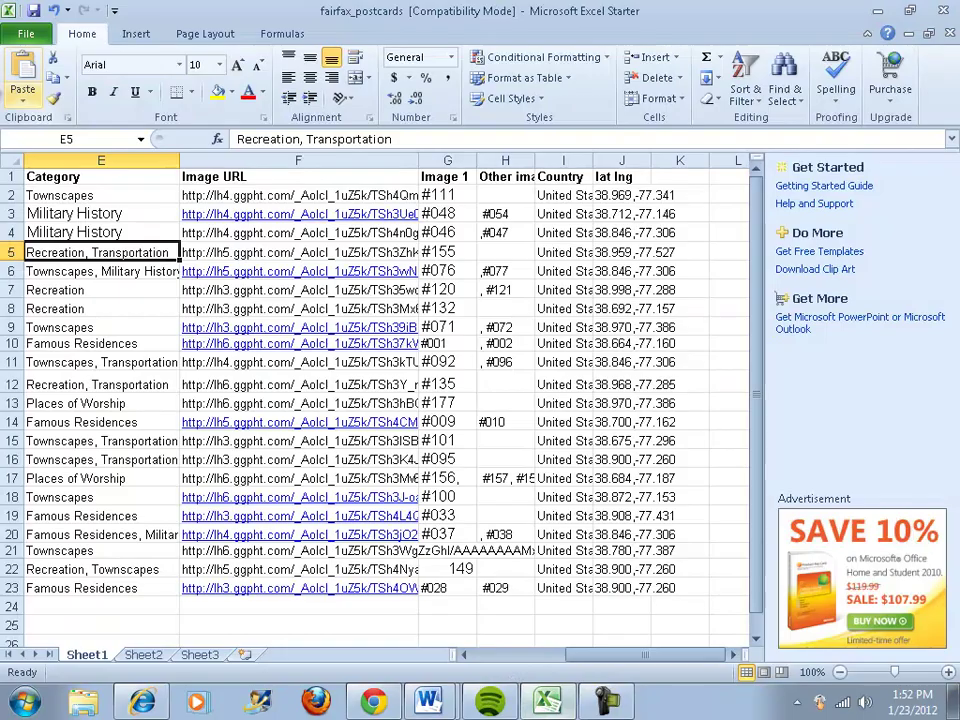
pyautogui.hotkey('alt', 'Tab')
pyautogui.click(22, 34)
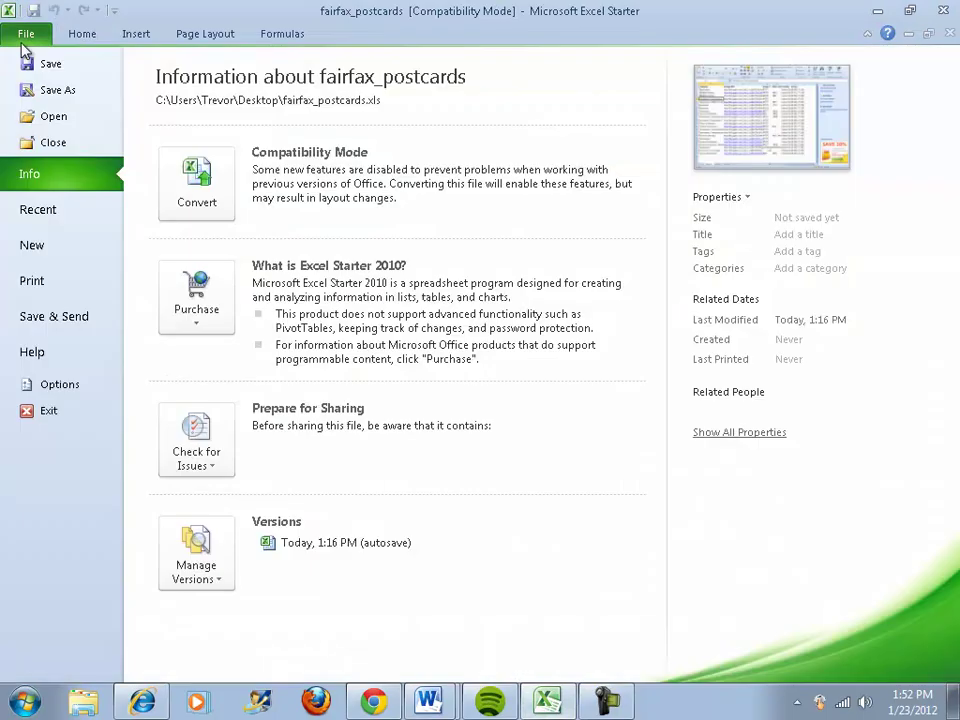
pyautogui.click(58, 245)
pyautogui.doubleClick(205, 163)
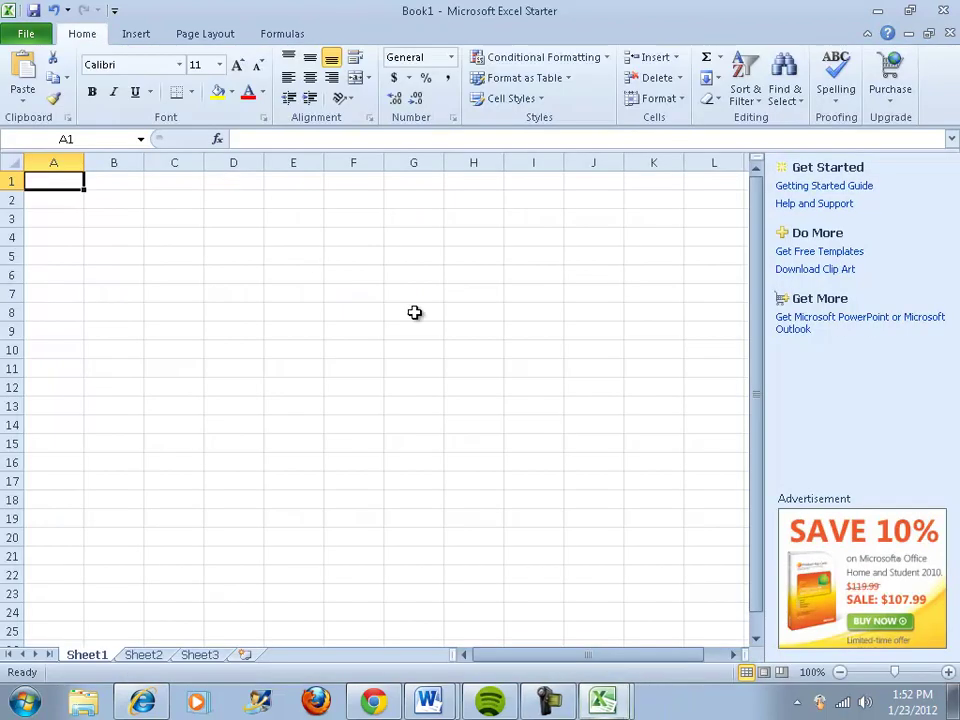
pyautogui.hotkey('ctrl', 'v')
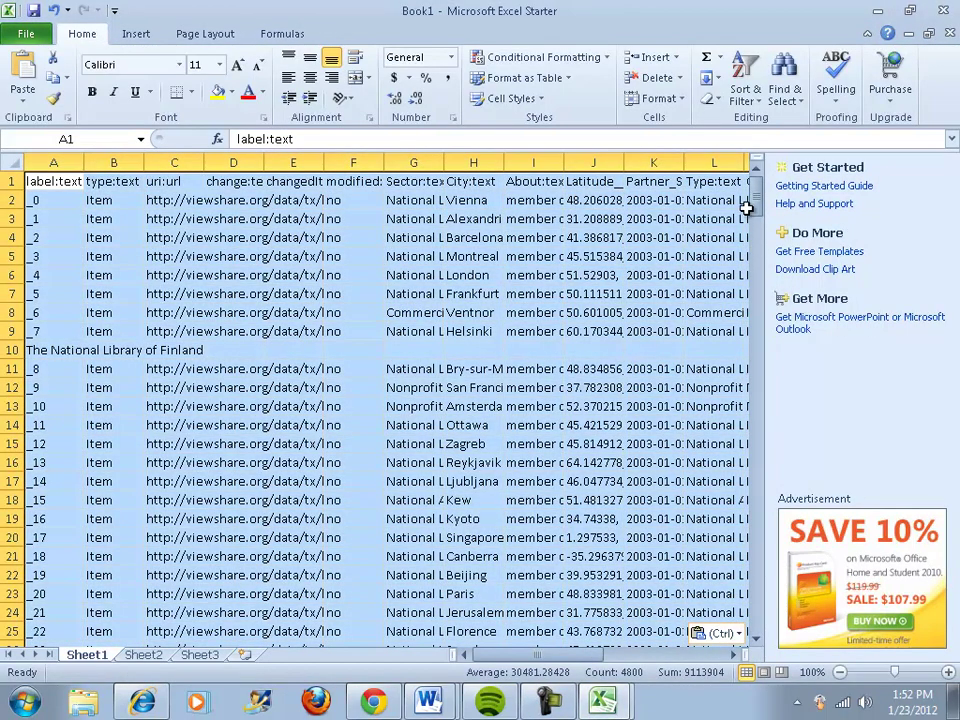
# - Look over all rows and columns of the pasted Partners data, widening the Partner_Since column N
pyautogui.moveTo(760, 232); pyautogui.dragTo(800, 662)
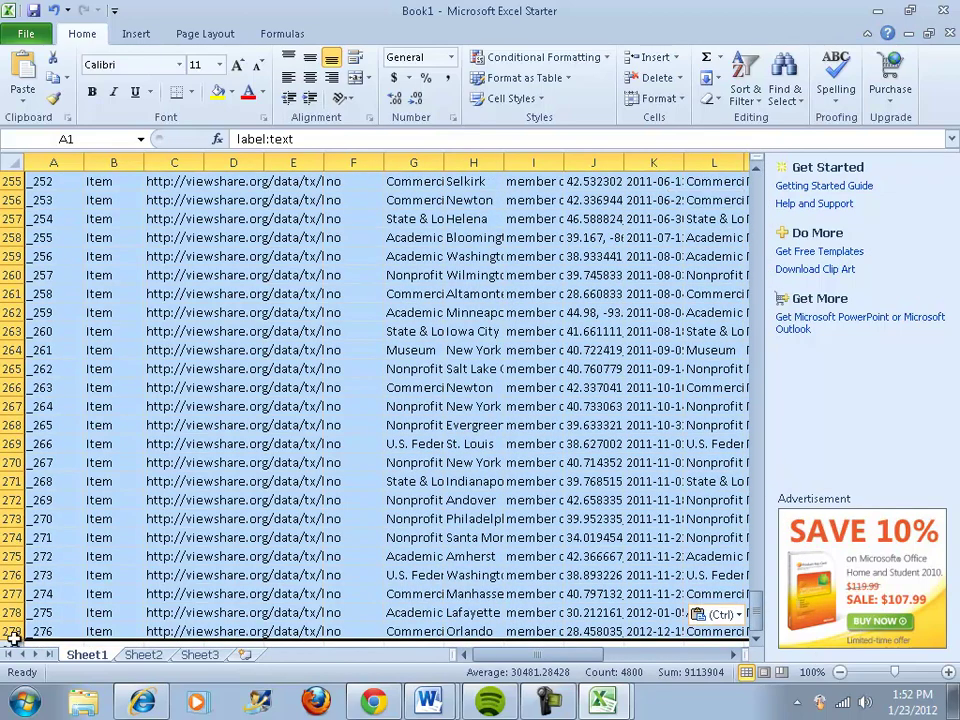
pyautogui.moveTo(559, 656); pyautogui.dragTo(681, 681)
pyautogui.moveTo(204, 162); pyautogui.dragTo(347, 162)
pyautogui.moveTo(759, 614); pyautogui.dragTo(760, 195)
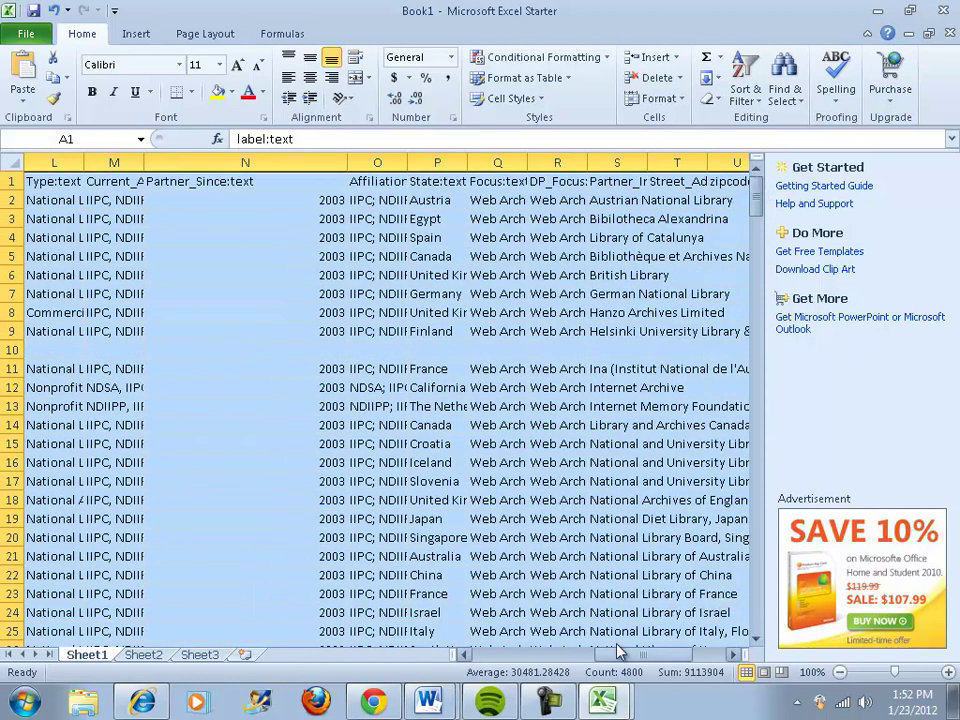
pyautogui.moveTo(625, 655); pyautogui.dragTo(505, 657)
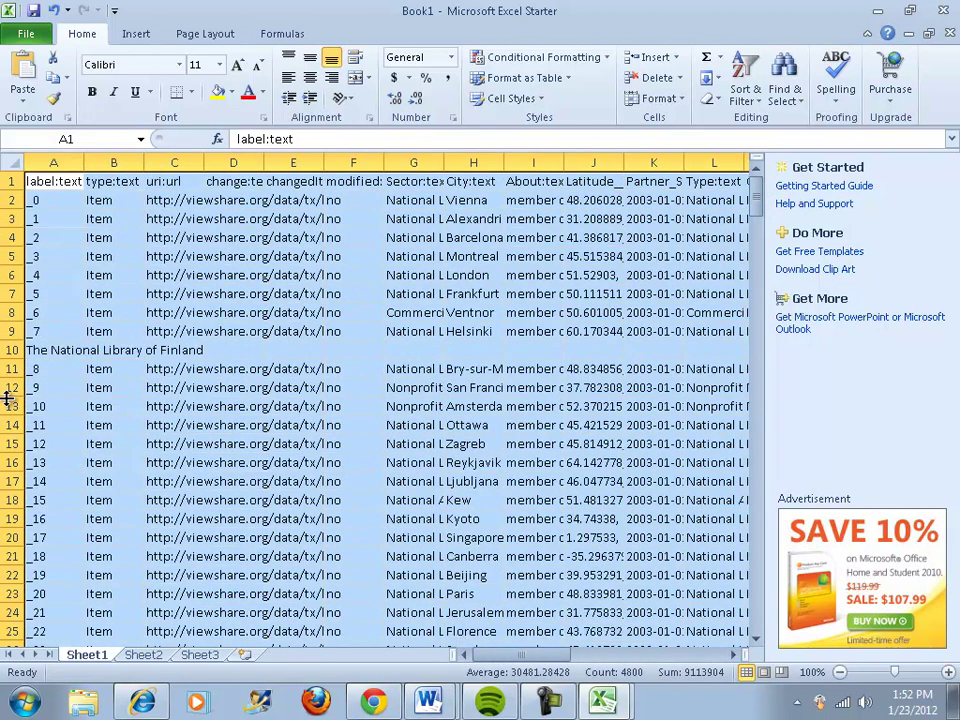
pyautogui.moveTo(760, 189); pyautogui.dragTo(785, 625)
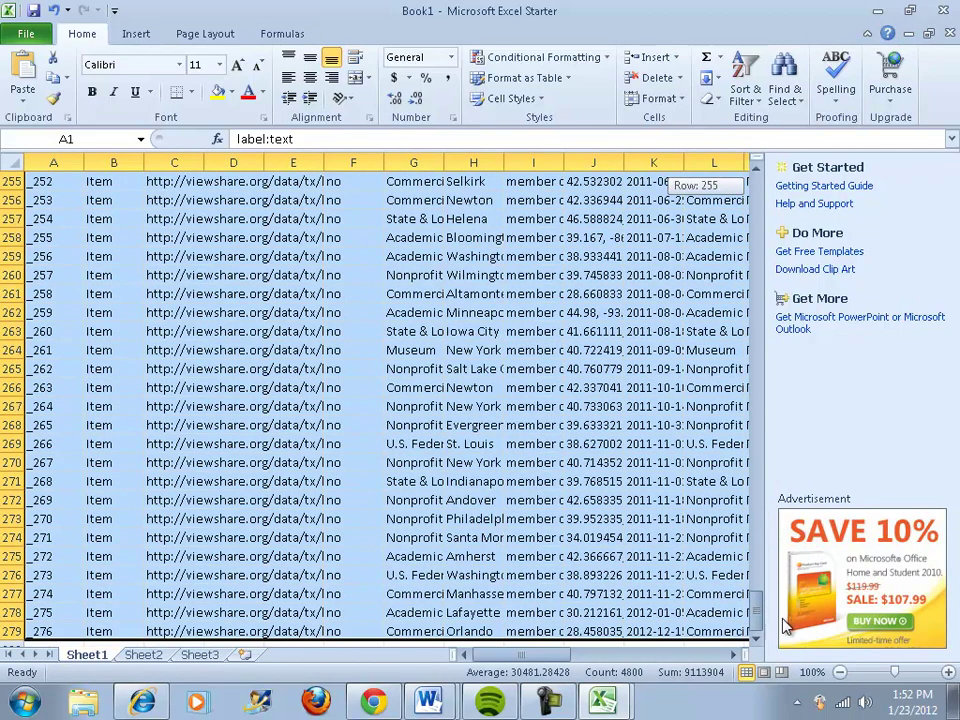
# - Return to the Partners page in Chrome, close the tab-separated export and display the data as Exhibit JSON
pyautogui.click(877, 11)
pyautogui.click(660, 186)
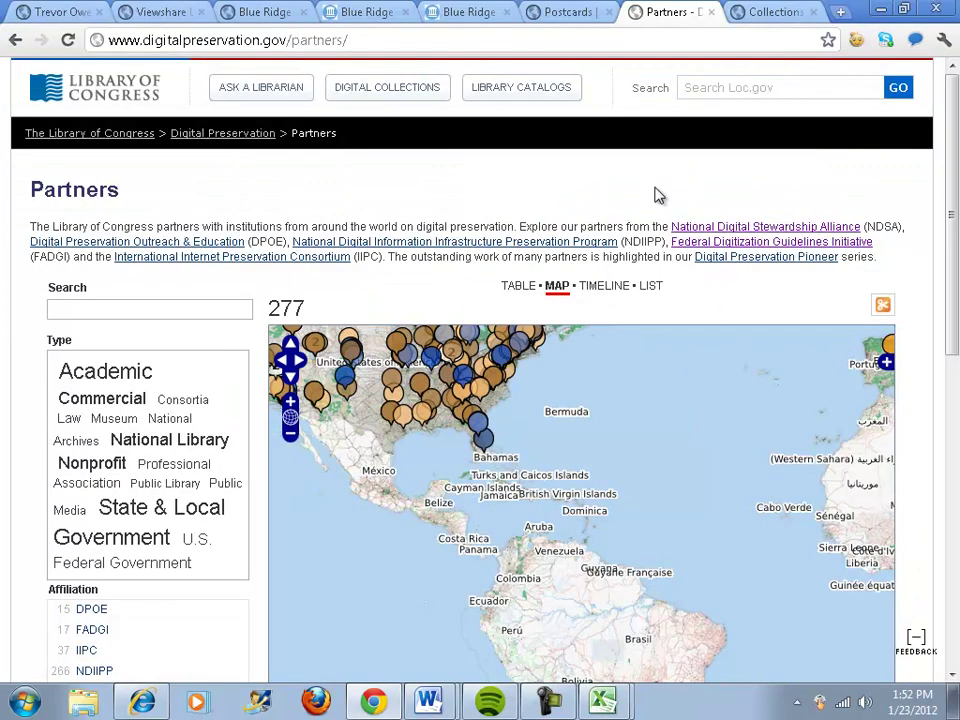
pyautogui.click(883, 305)
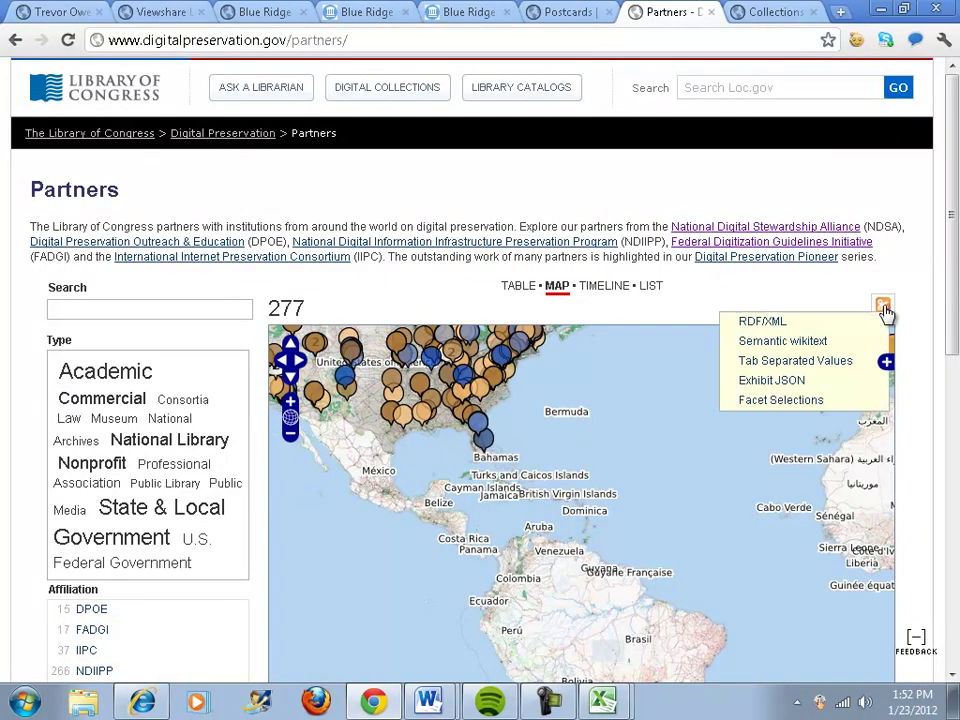
pyautogui.click(775, 384)
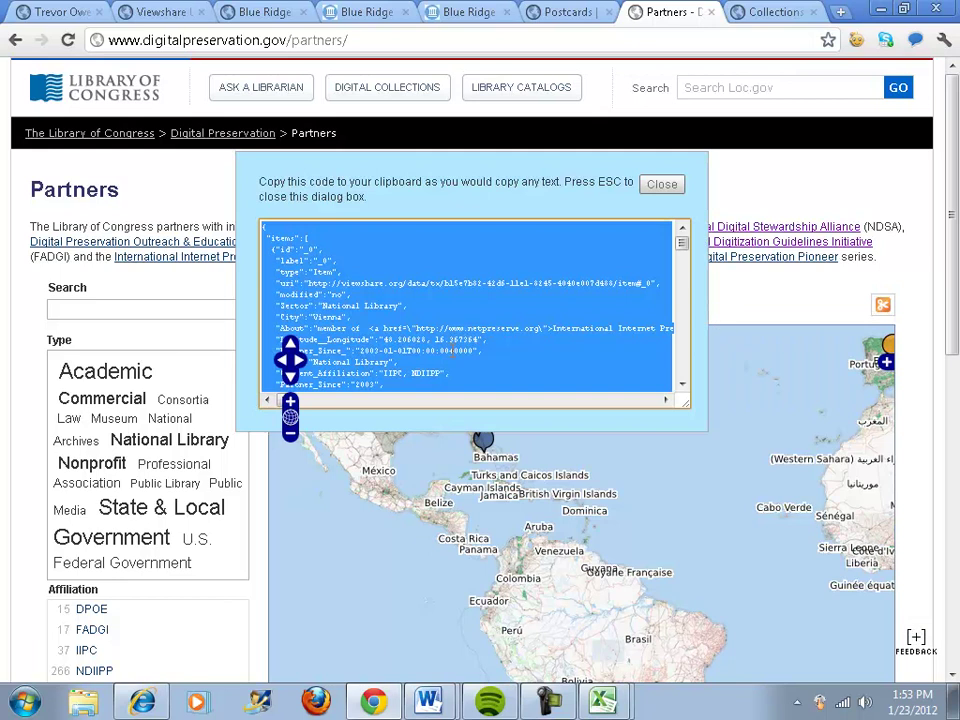
# - Inspect the JSON code by highlighting it from the first item onward, and close the export dialog
pyautogui.click(311, 270)
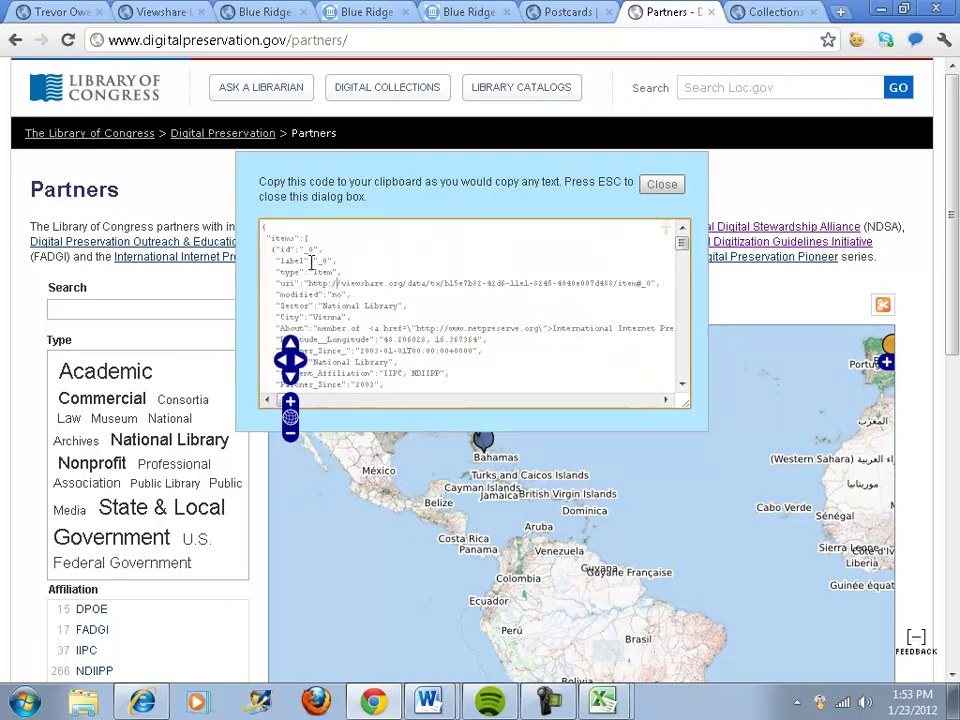
pyautogui.moveTo(263, 229); pyautogui.dragTo(476, 318)
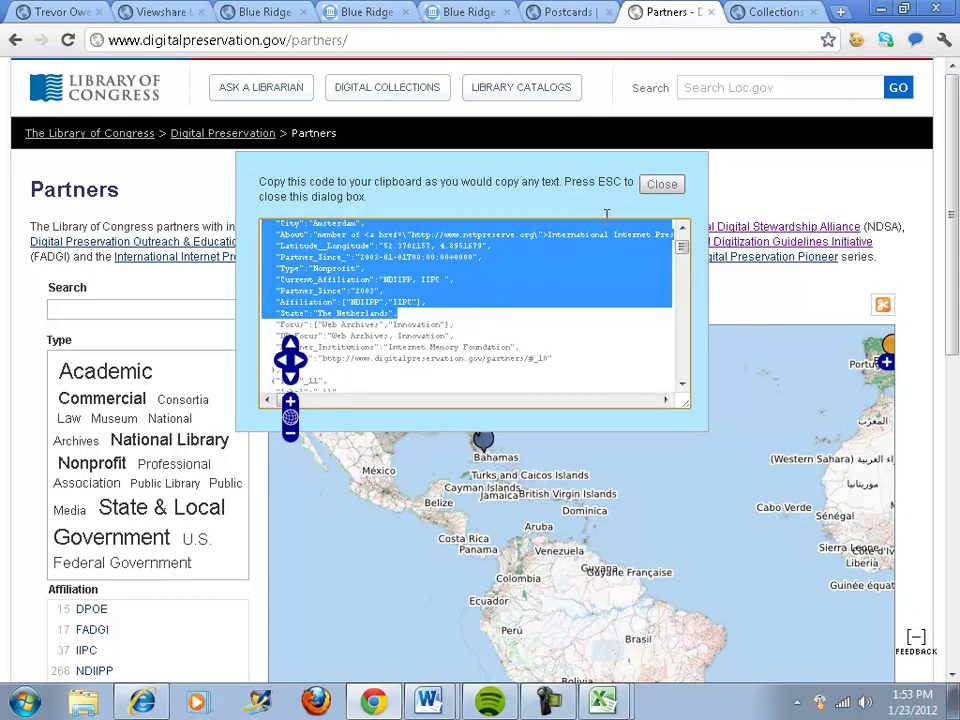
pyautogui.click(662, 186)
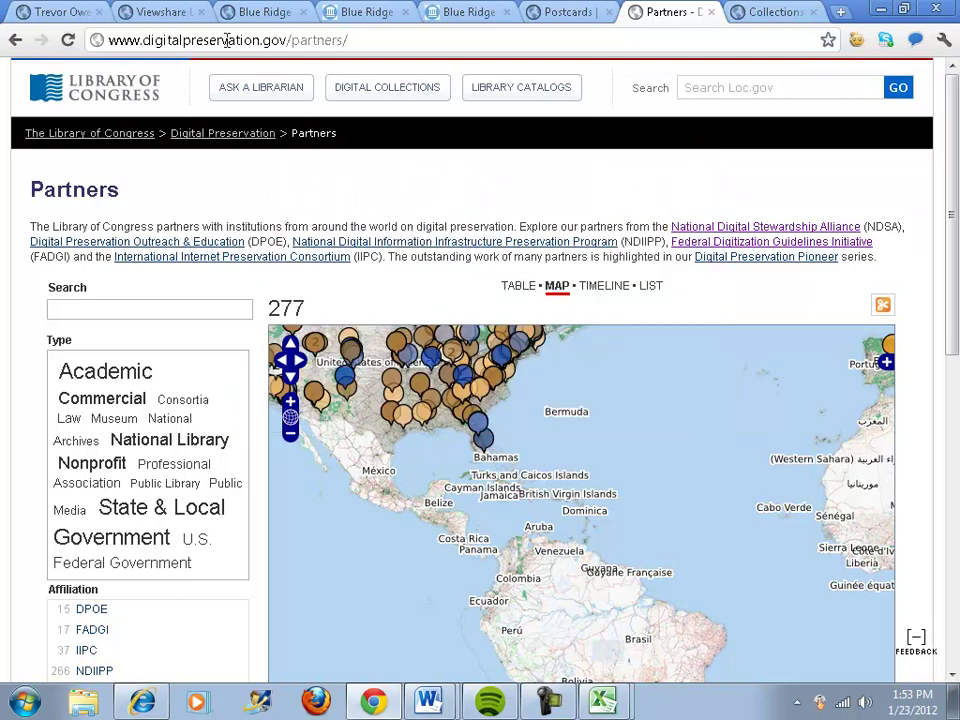